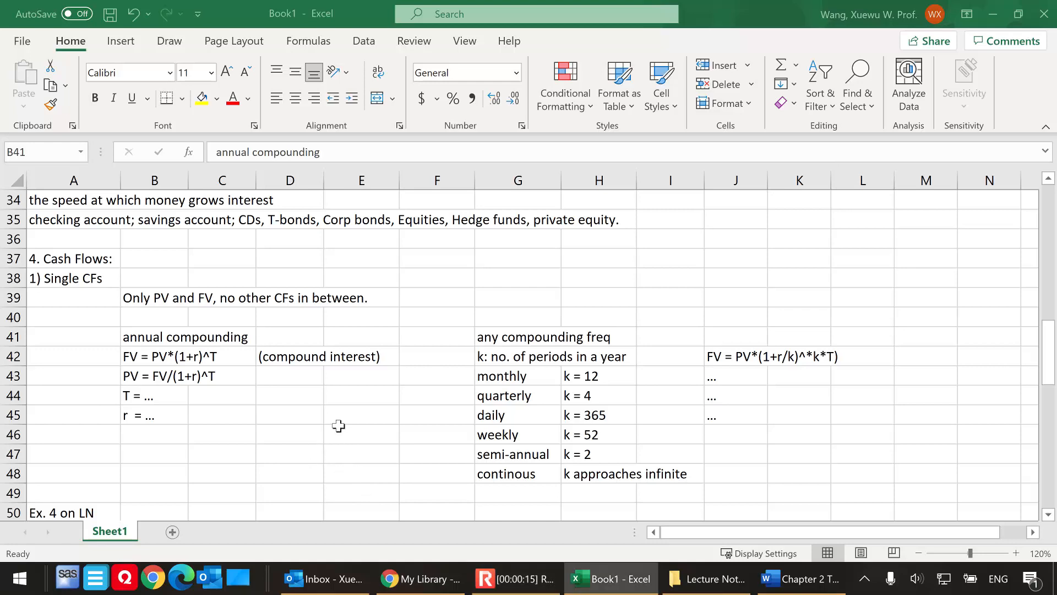
# Step: Review the single cash flow compounding notes and examine the formula behind Ex. 4's FV in 5 yrs in B55
pyautogui.scroll(-1, 337, 425)
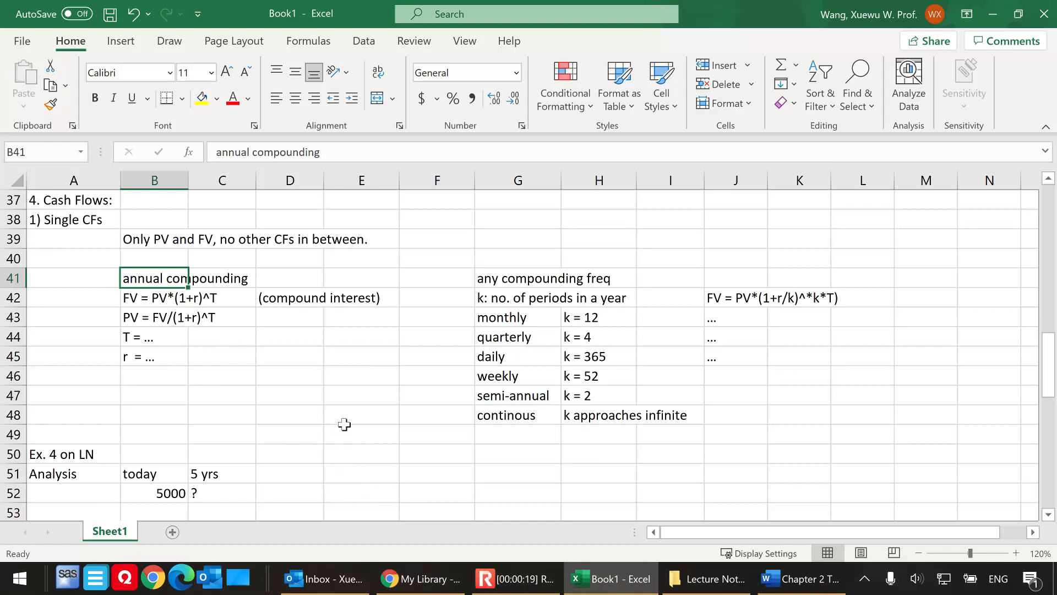
pyautogui.scroll(-1, 320, 410)
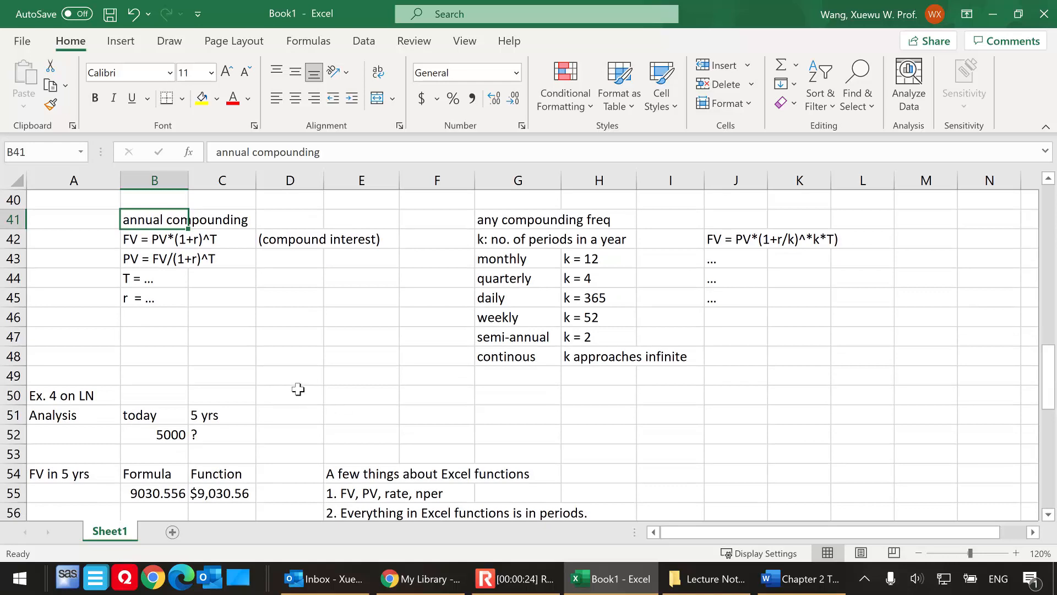
pyautogui.scroll(-1, 314, 380)
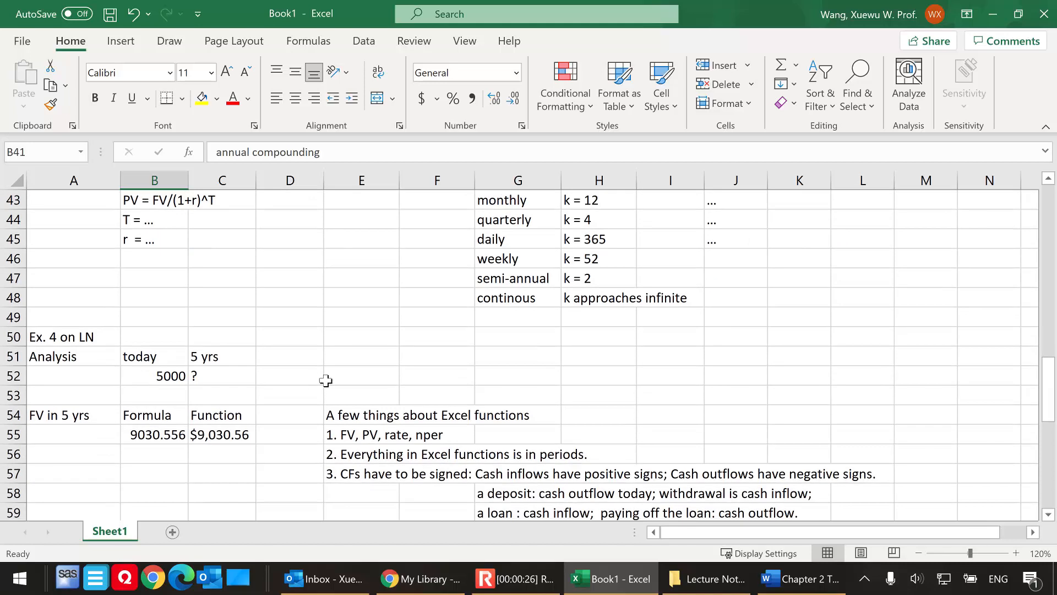
pyautogui.scroll(-2, 330, 379)
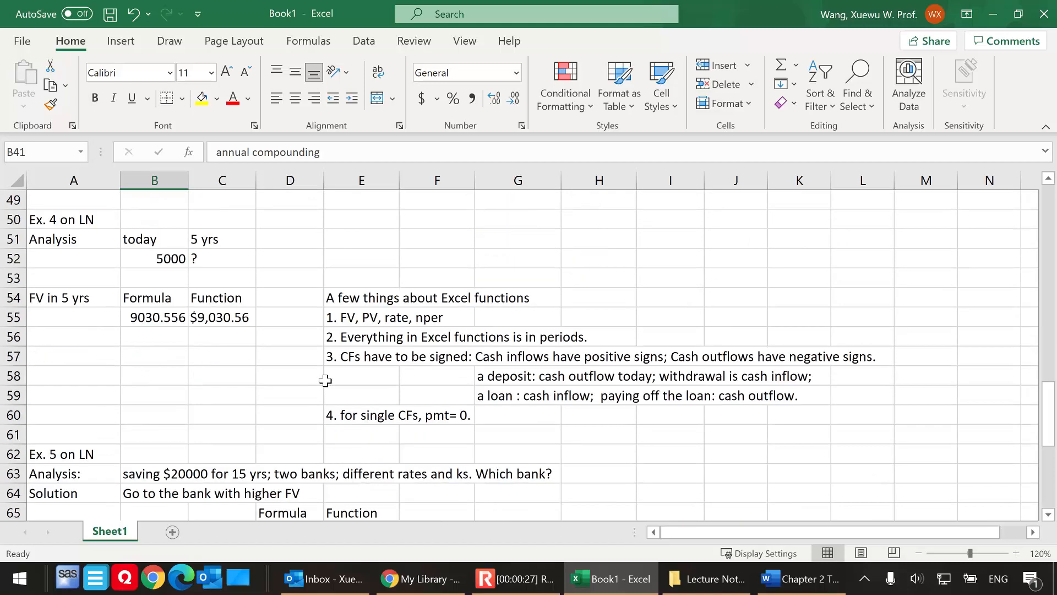
pyautogui.doubleClick(153, 317)
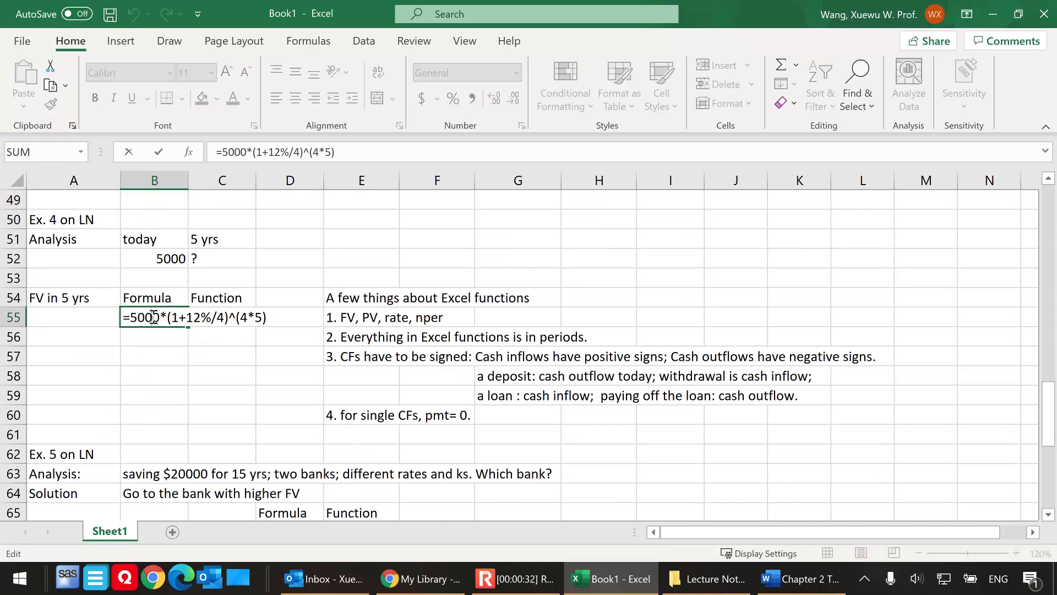
pyautogui.click(241, 374)
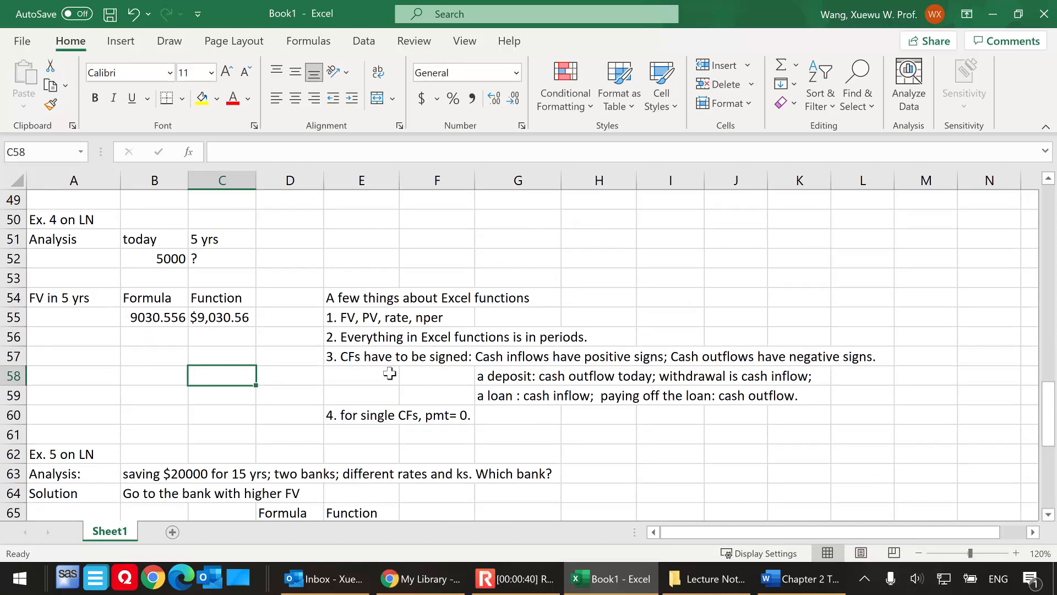
pyautogui.click(278, 397)
# Step: Below the last solution, enter the section heading "2) MCF" in A81 and the subheading "a. motivation" in A82
pyautogui.scroll(-3, 293, 394)
pyautogui.scroll(-6, 300, 374)
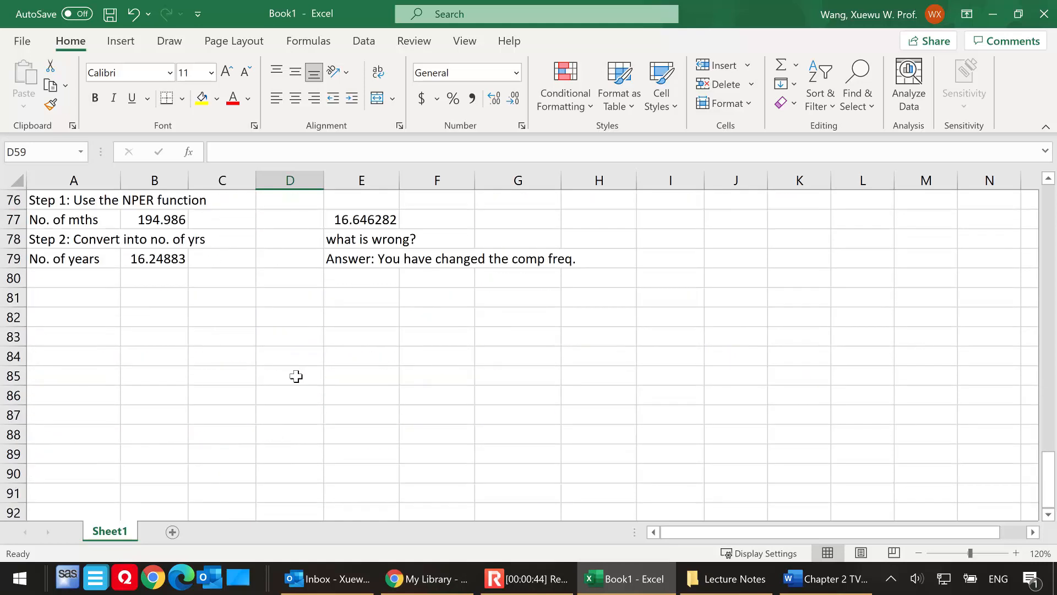
pyautogui.click(66, 301)
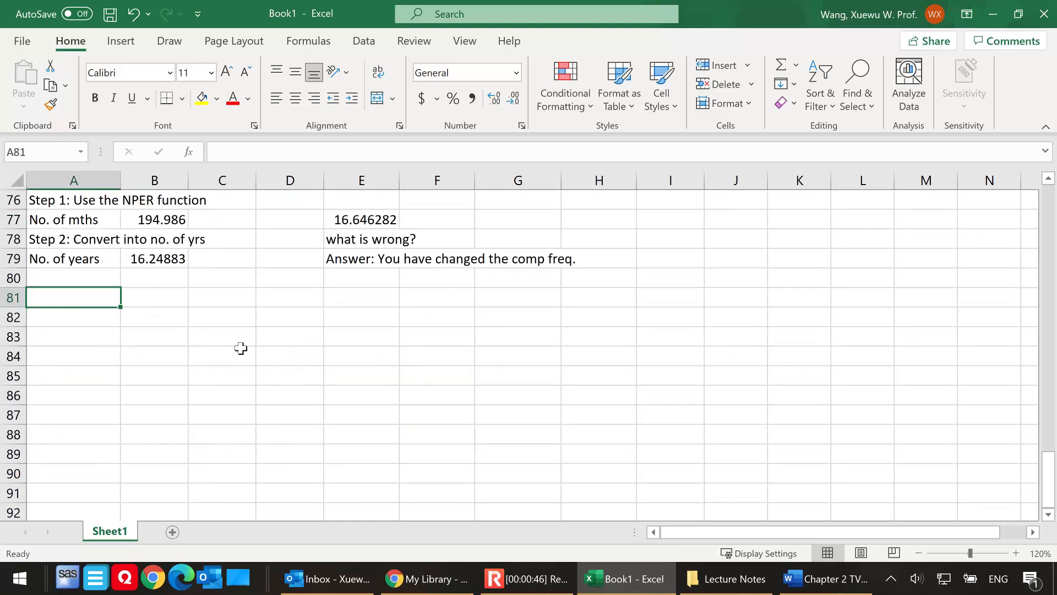
pyautogui.write('2) M')
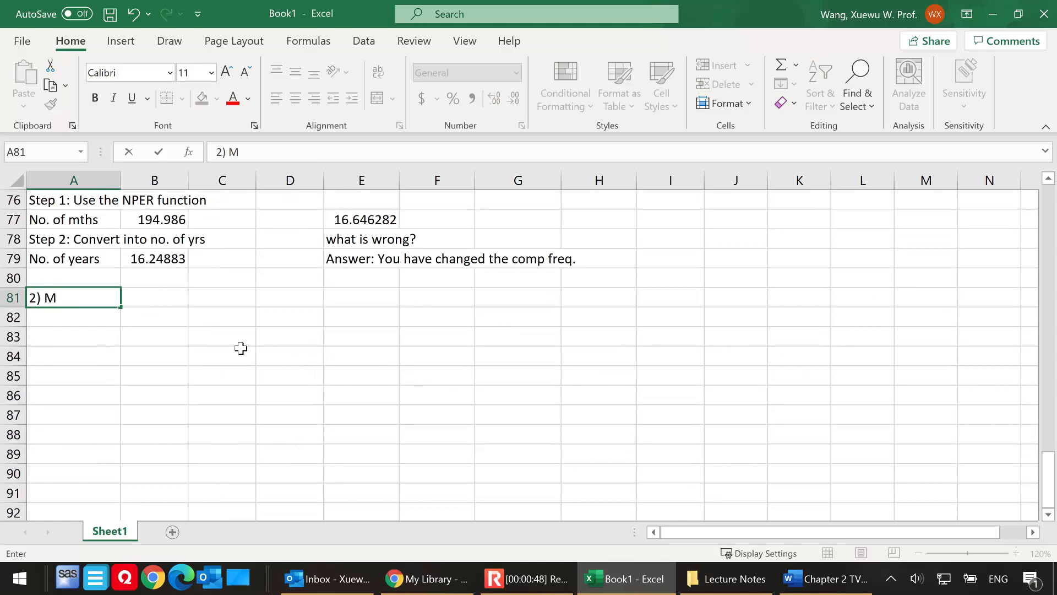
pyautogui.write('CF')
pyautogui.click(75, 320)
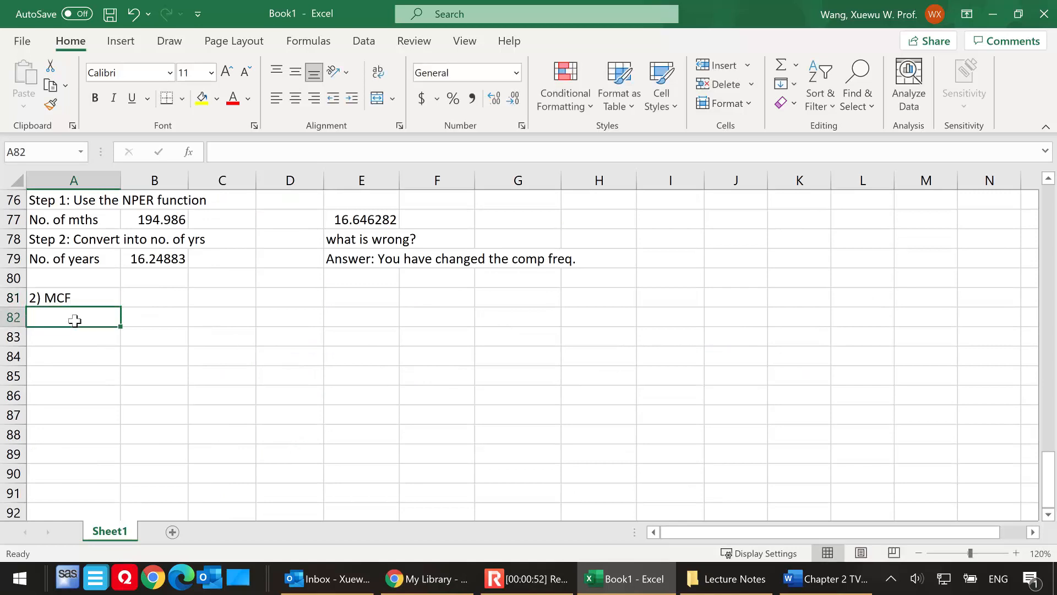
pyautogui.write('a. ')
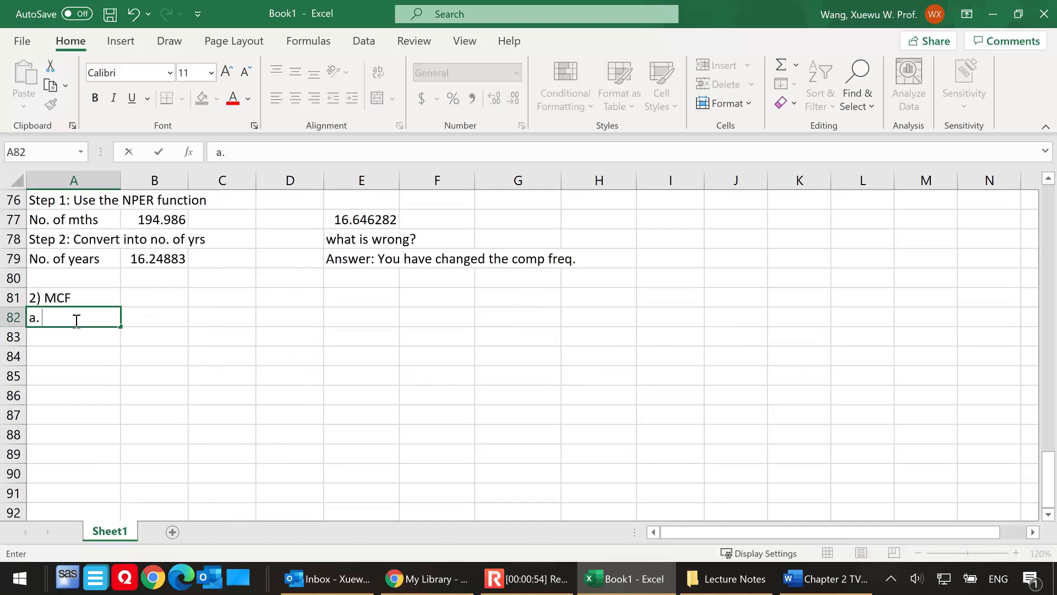
pyautogui.write('motivation')
# Step: List the motivation examples "mortgages, stocks, bonds, annuity contracts, etc." in B83
pyautogui.click(76, 338)
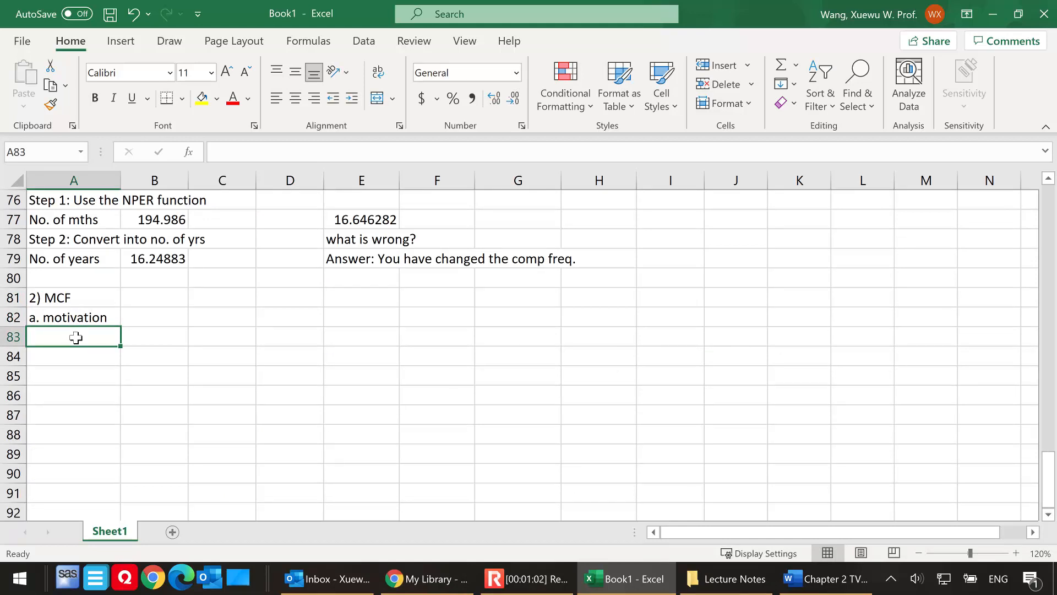
pyautogui.click(150, 338)
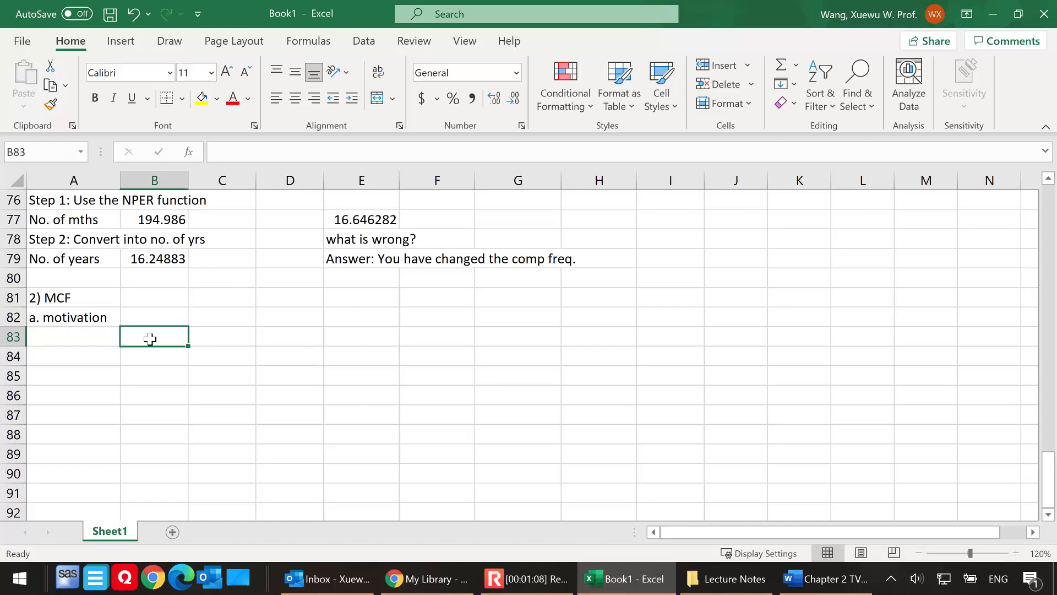
pyautogui.write('mor')
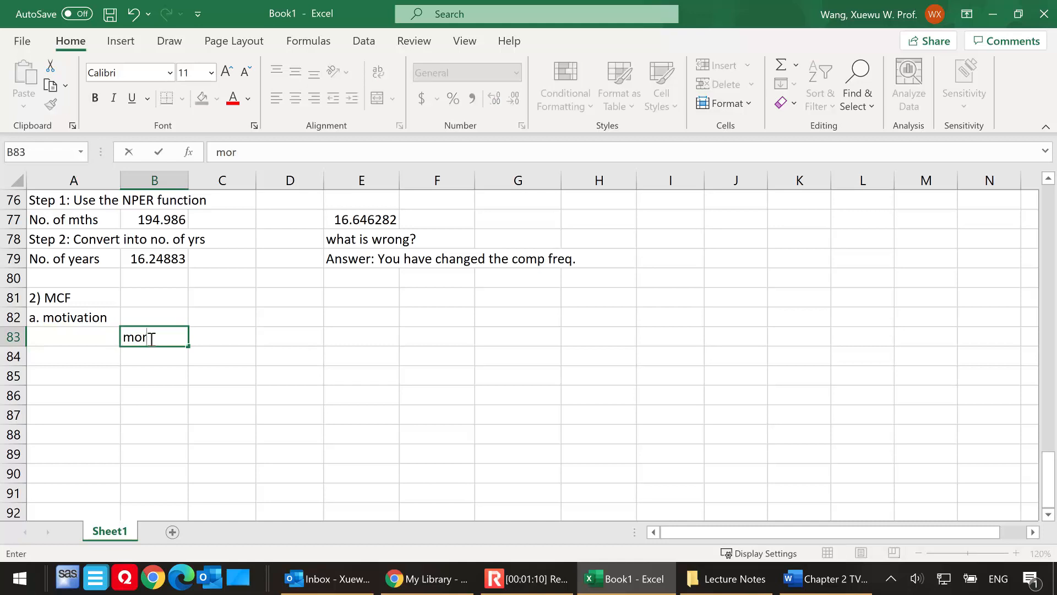
pyautogui.write('tgages,')
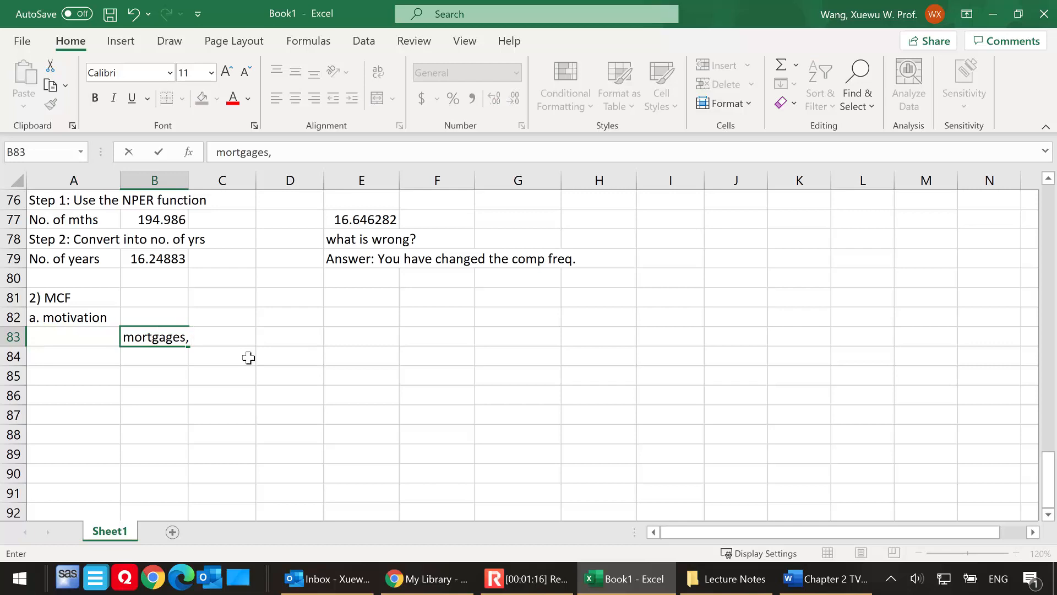
pyautogui.write(' stocks,')
pyautogui.write('bonds,')
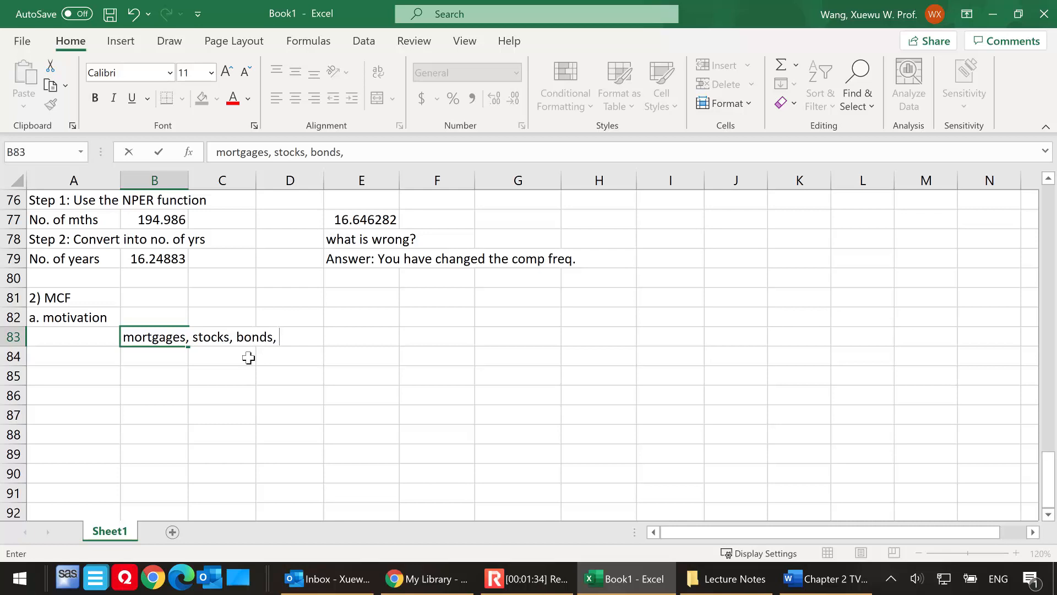
pyautogui.write('annuity contracts,')
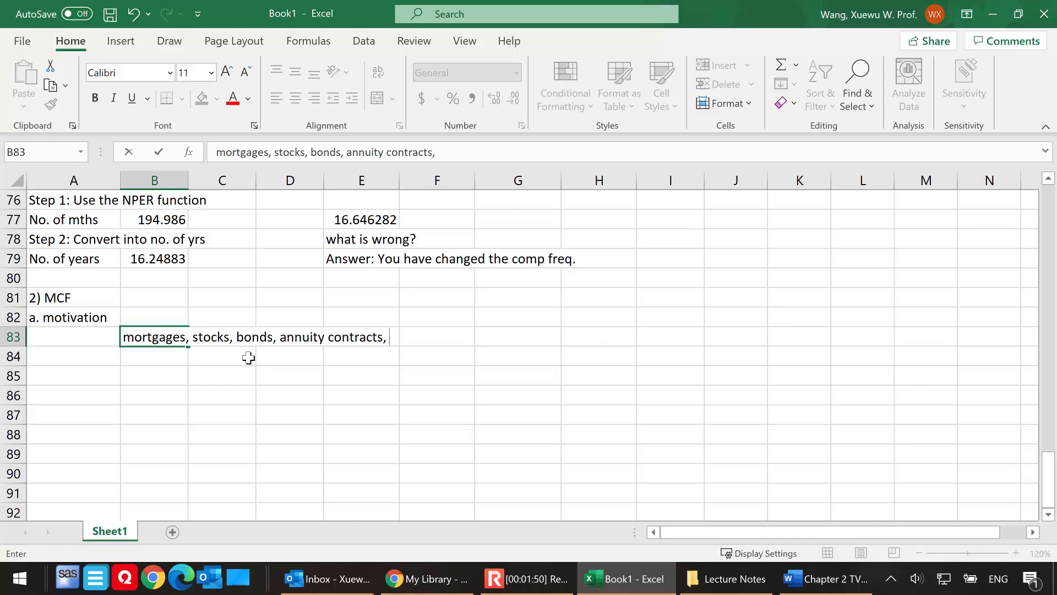
pyautogui.write('etc.')
# Step: Add the second subheading "b. how to deal with MCF?" in A84
pyautogui.click(70, 365)
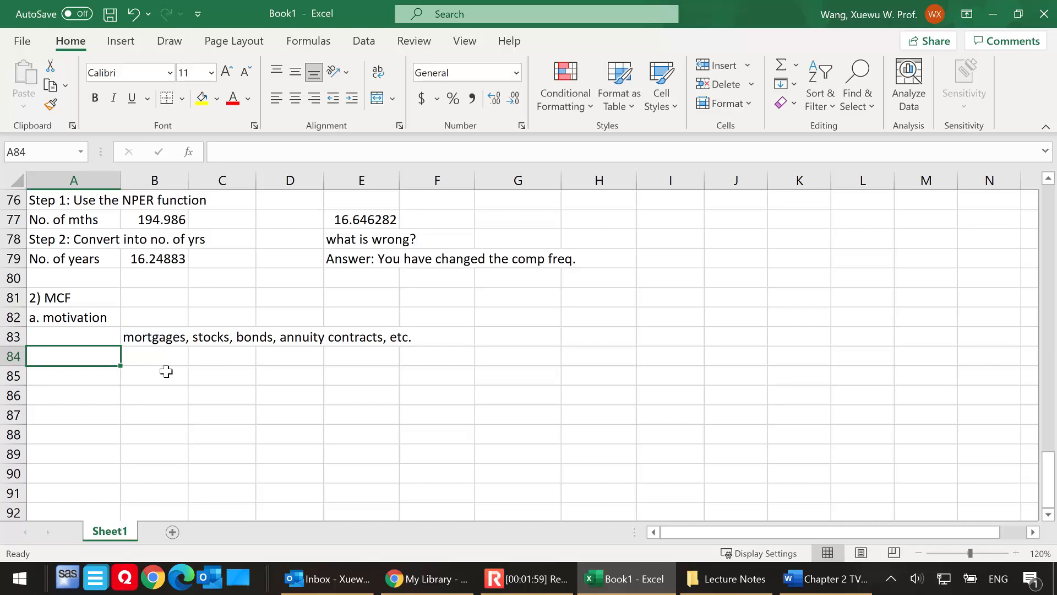
pyautogui.write('b.')
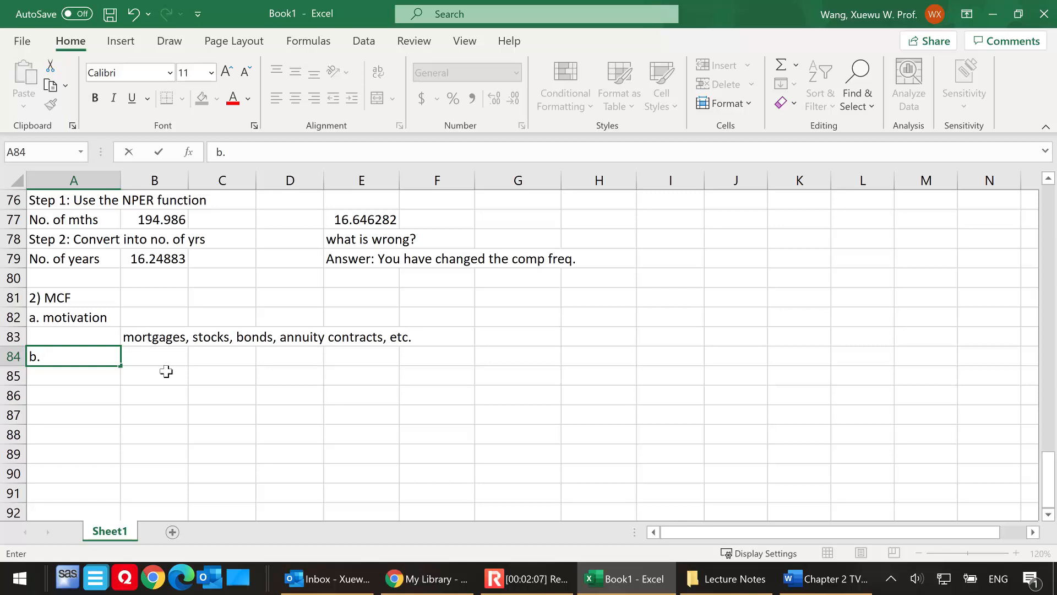
pyautogui.write('how to deal with MCF')
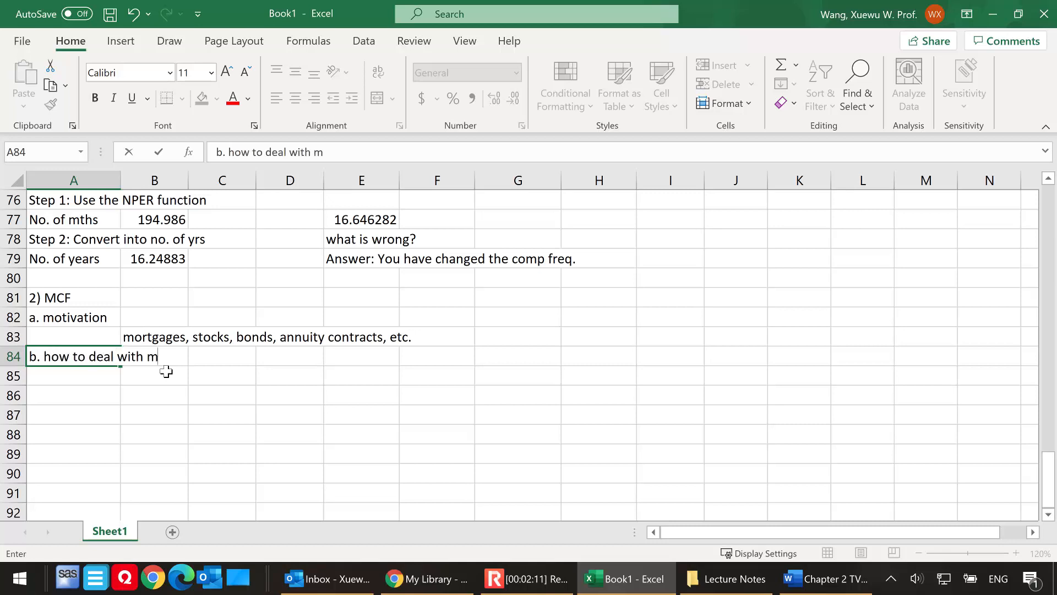
pyautogui.write('?')
# Step: Enter the example title "Ex. 7 on LN" in A86
pyautogui.click(70, 395)
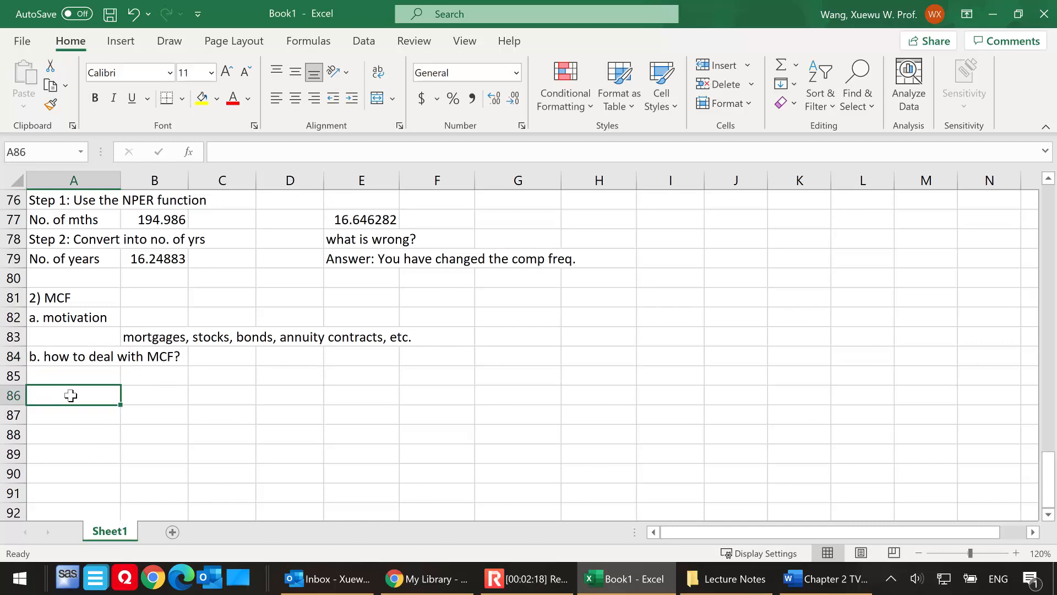
pyautogui.write('Ex.')
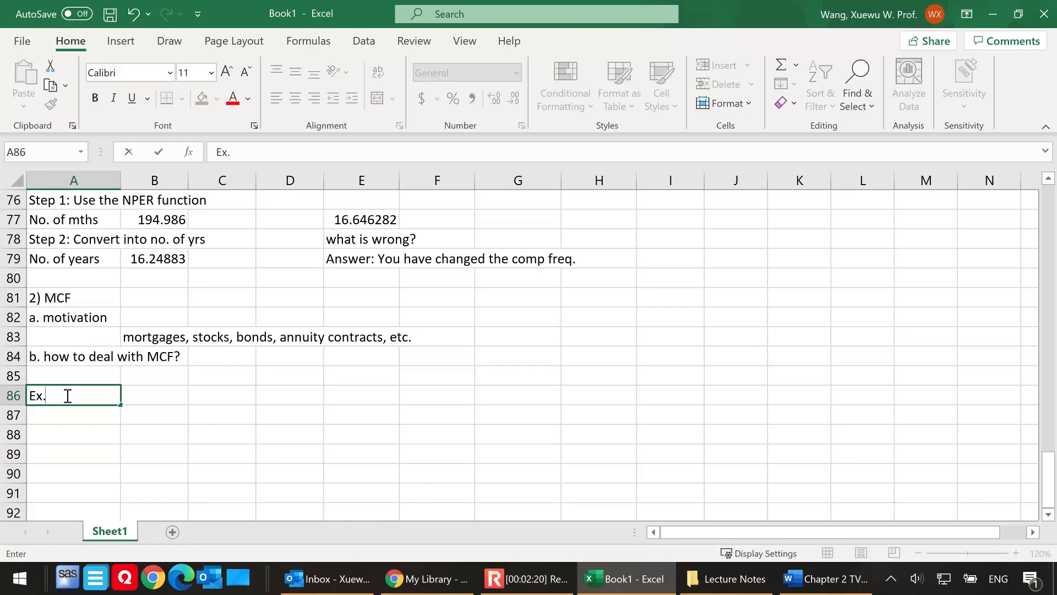
pyautogui.write(' 7 on LN')
pyautogui.press('Return')
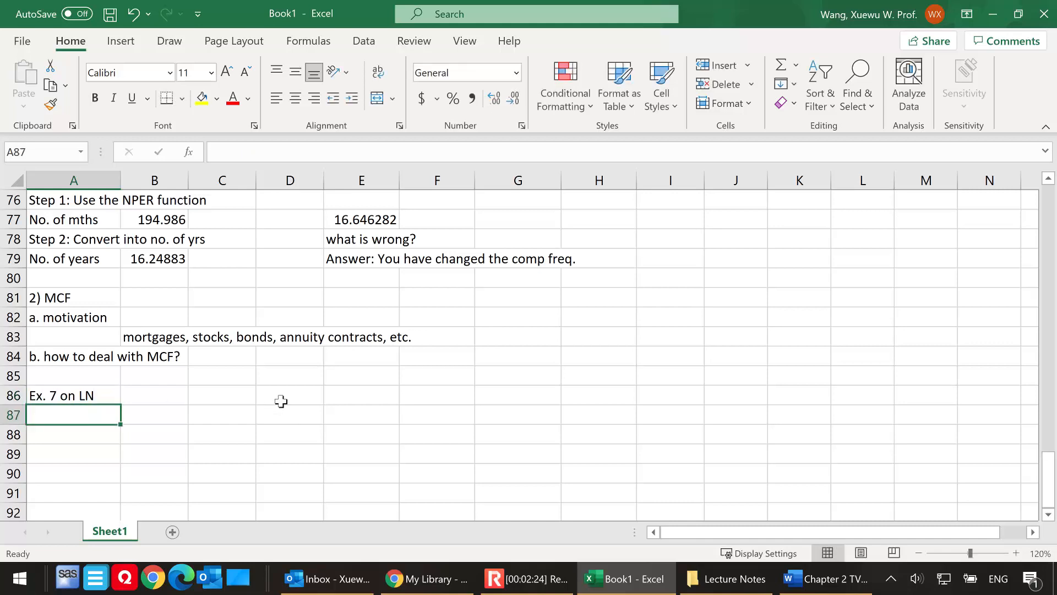
# Step: Start the Ex. 7 timeline with the label "period" in B88 and 0 in C88
pyautogui.scroll(-2, 290, 389)
pyautogui.scroll(1, 353, 402)
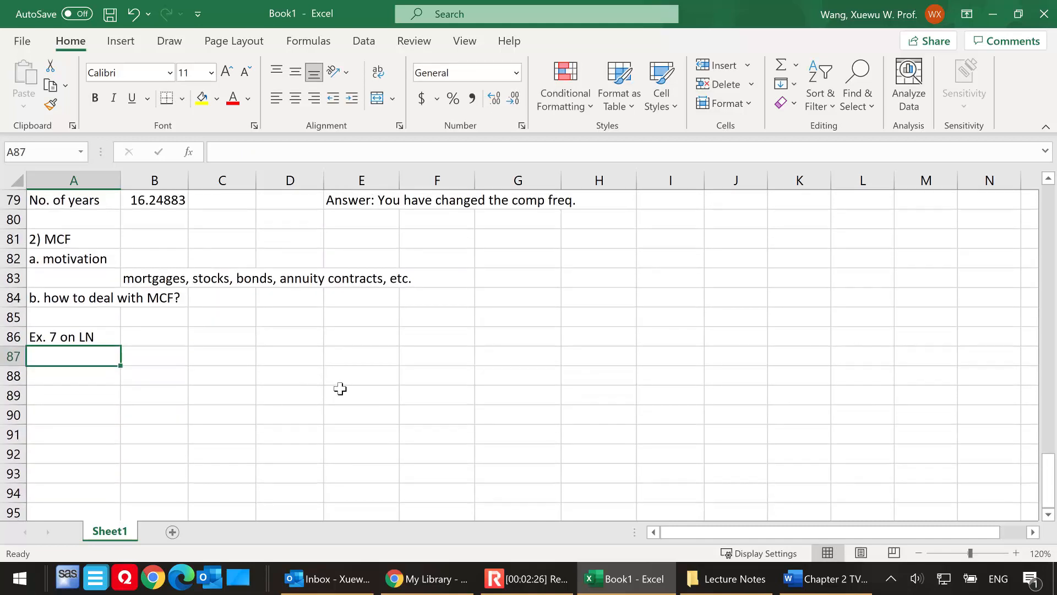
pyautogui.scroll(-1, 338, 386)
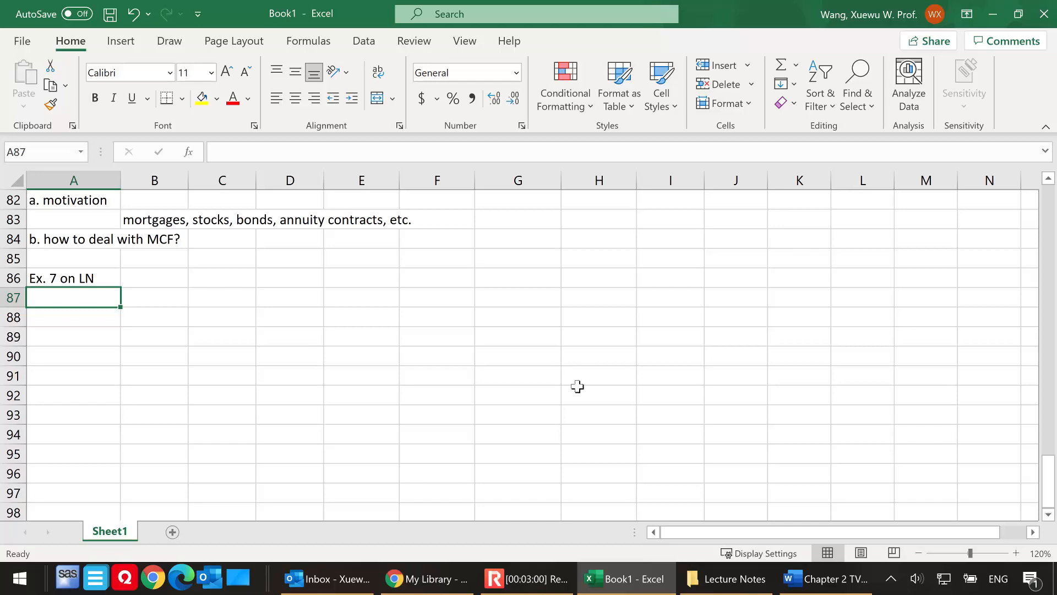
pyautogui.click(152, 304)
pyautogui.click(108, 325)
pyautogui.click(151, 317)
pyautogui.write('period')
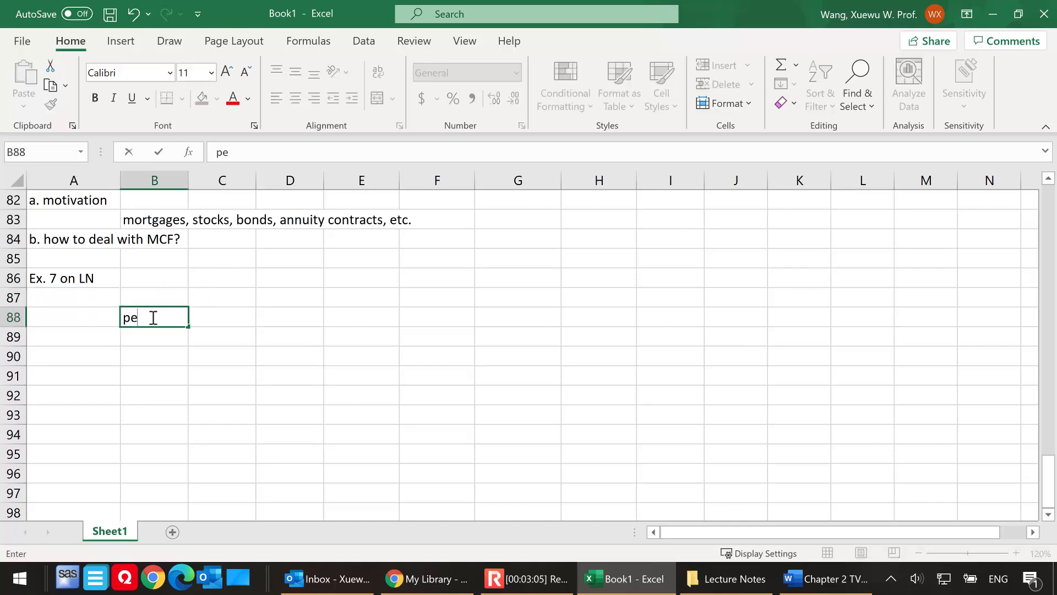
pyautogui.click(241, 319)
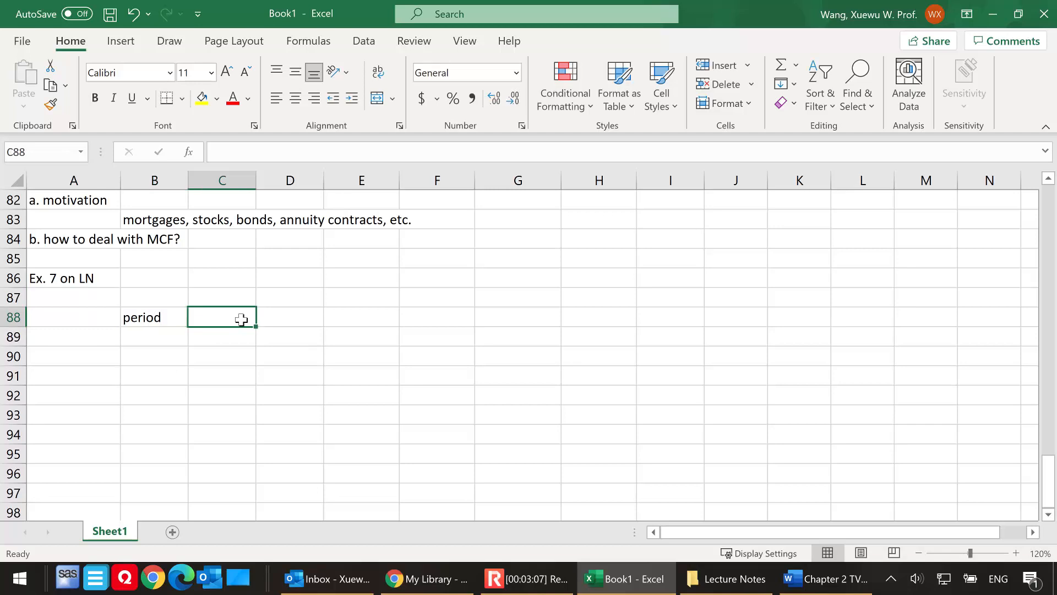
pyautogui.write('0')
# Step: Enter =C88+1 in D88 and fill it across to H88 to number periods 1 through 5
pyautogui.click(283, 319)
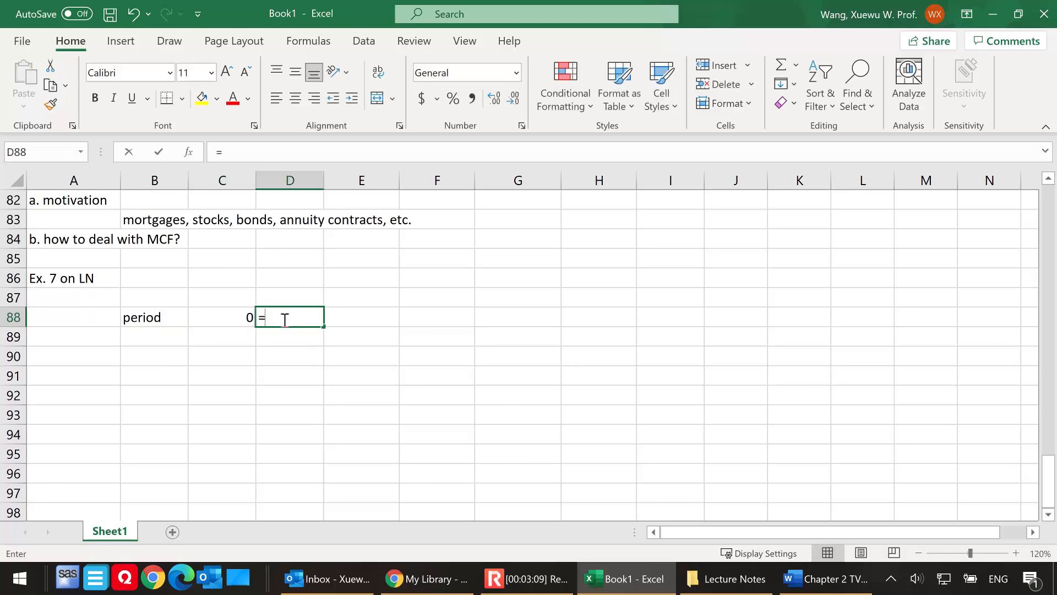
pyautogui.write('=')
pyautogui.click(231, 319)
pyautogui.write('+1')
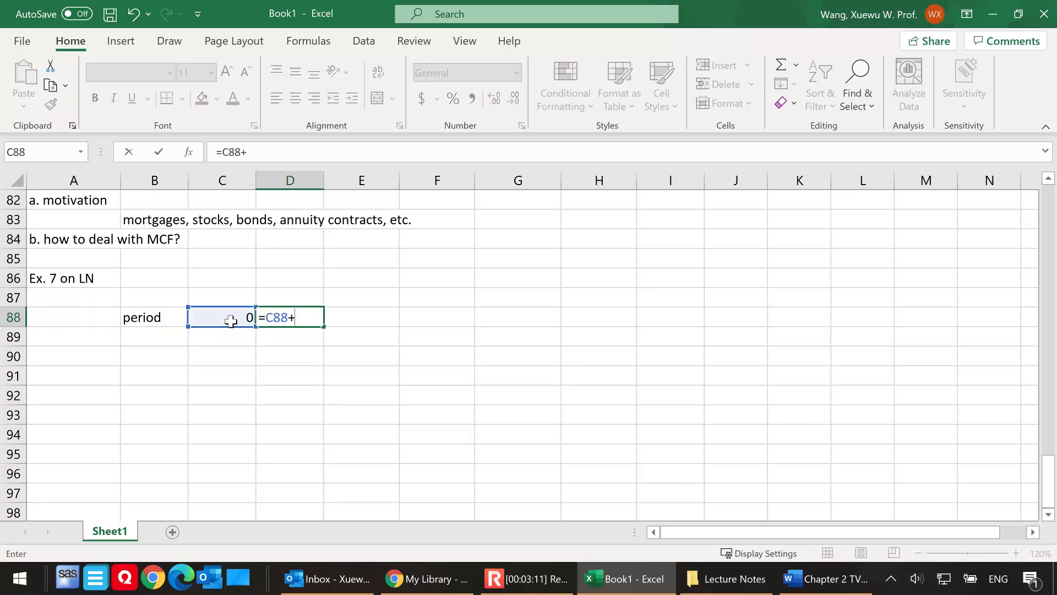
pyautogui.press('Return')
pyautogui.click(304, 315)
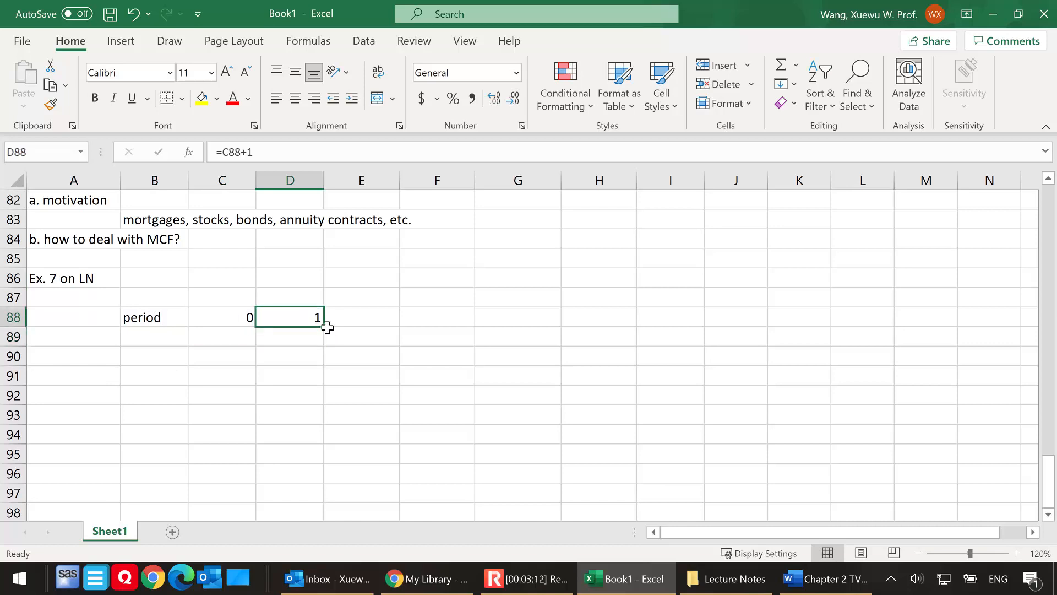
pyautogui.moveTo(325, 326); pyautogui.dragTo(610, 326)
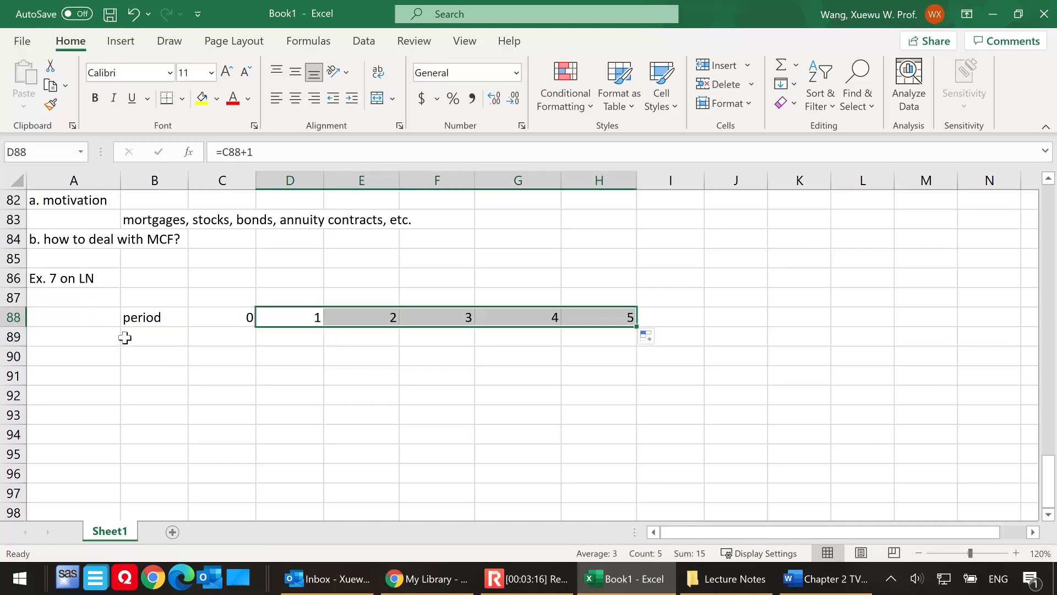
# Step: Label the row beneath the periods "CF per period" in B89
pyautogui.click(146, 339)
pyautogui.write('CF')
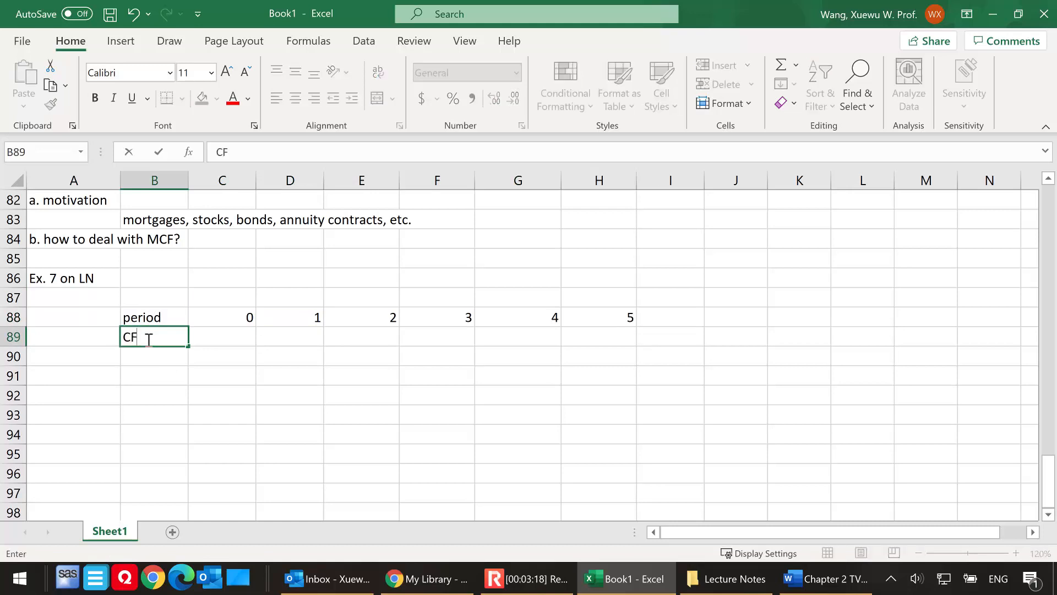
pyautogui.write(' per period')
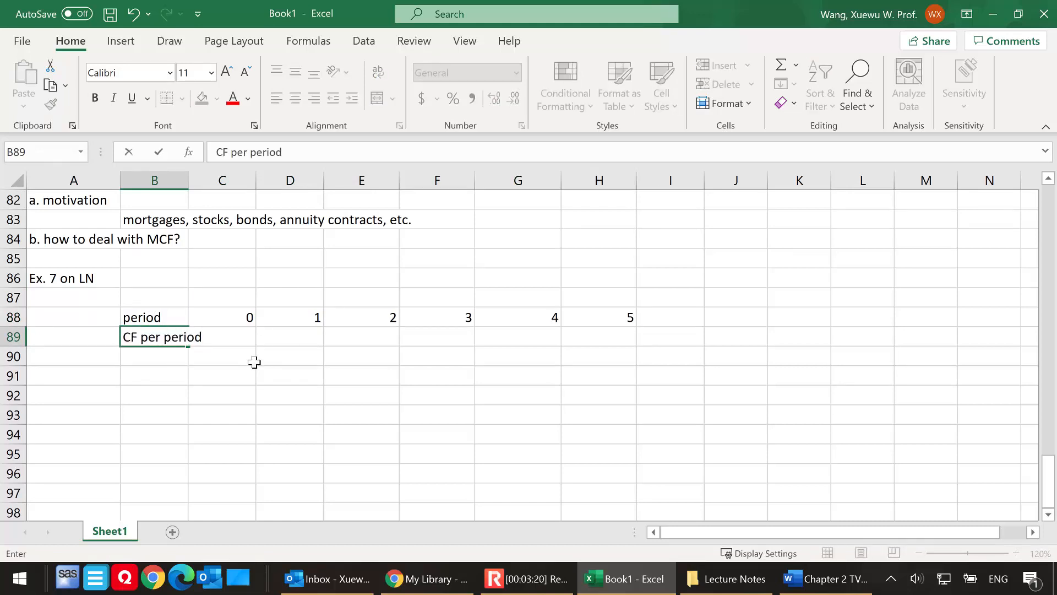
# Step: Enter the cash flows 100, 200, 300, 400 and 500 for periods 1 through 5 in D89:H89
pyautogui.click(246, 353)
pyautogui.click(245, 336)
pyautogui.click(277, 336)
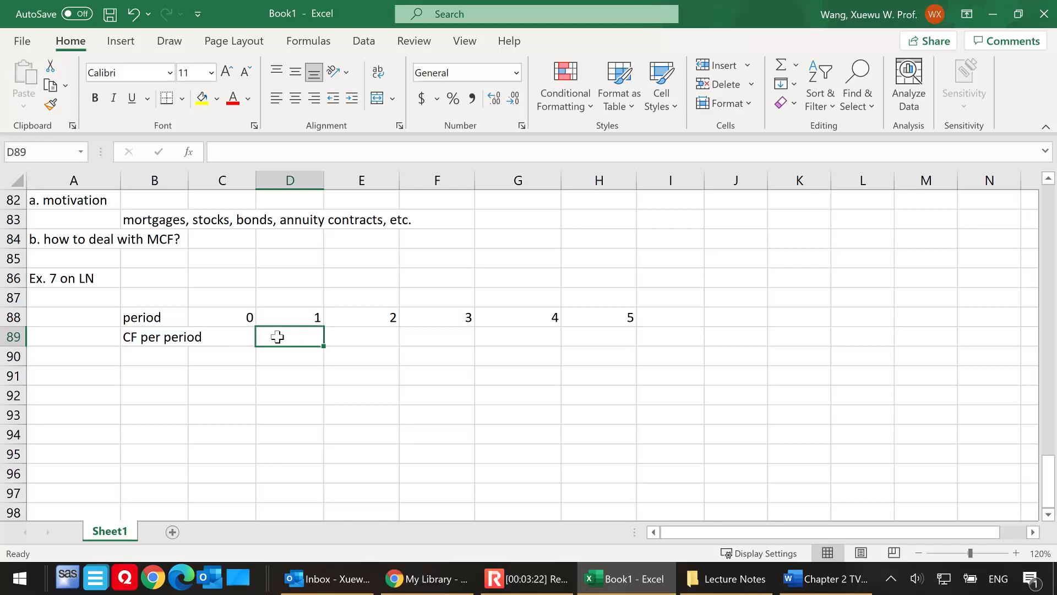
pyautogui.write('100')
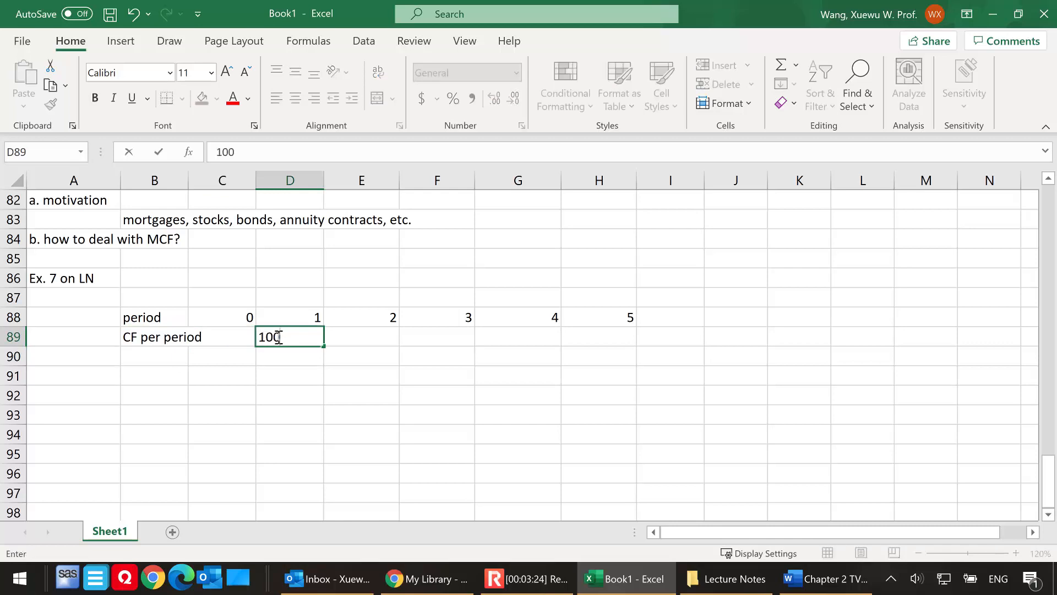
pyautogui.click(369, 335)
pyautogui.write('200')
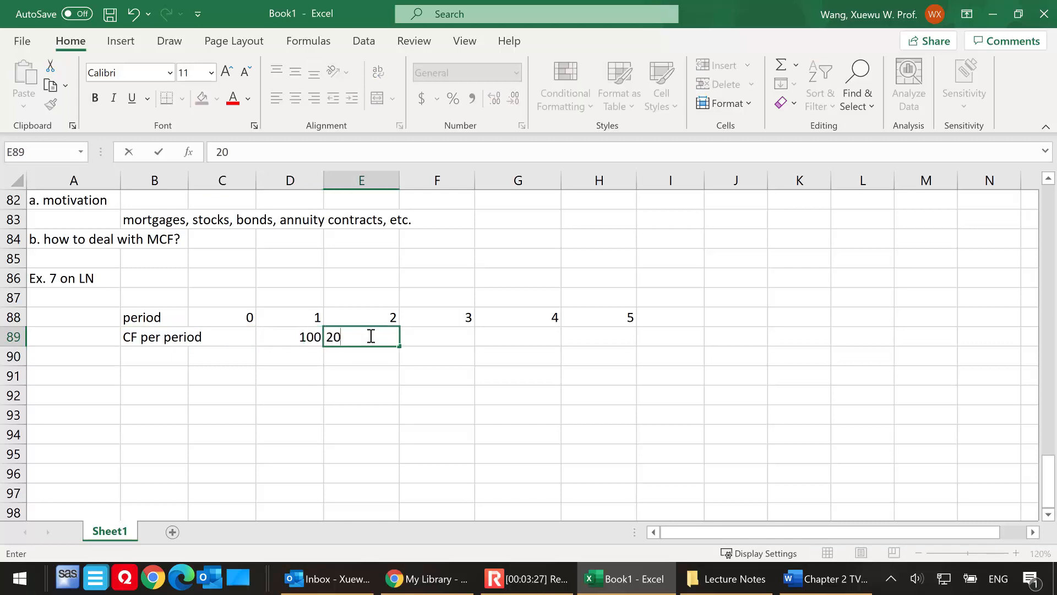
pyautogui.click(432, 337)
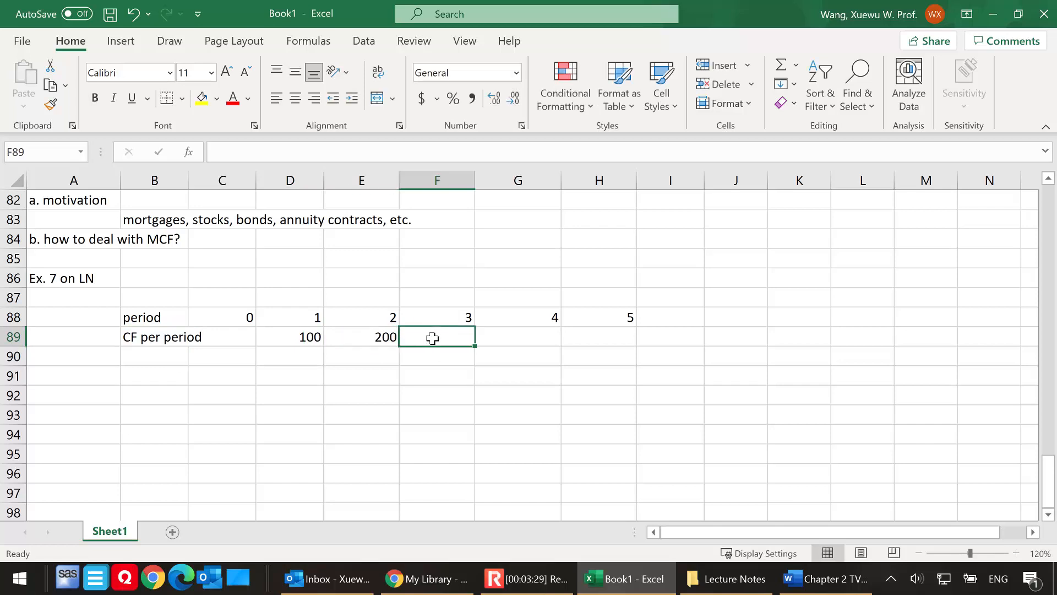
pyautogui.write('300')
pyautogui.write('400')
pyautogui.click(600, 342)
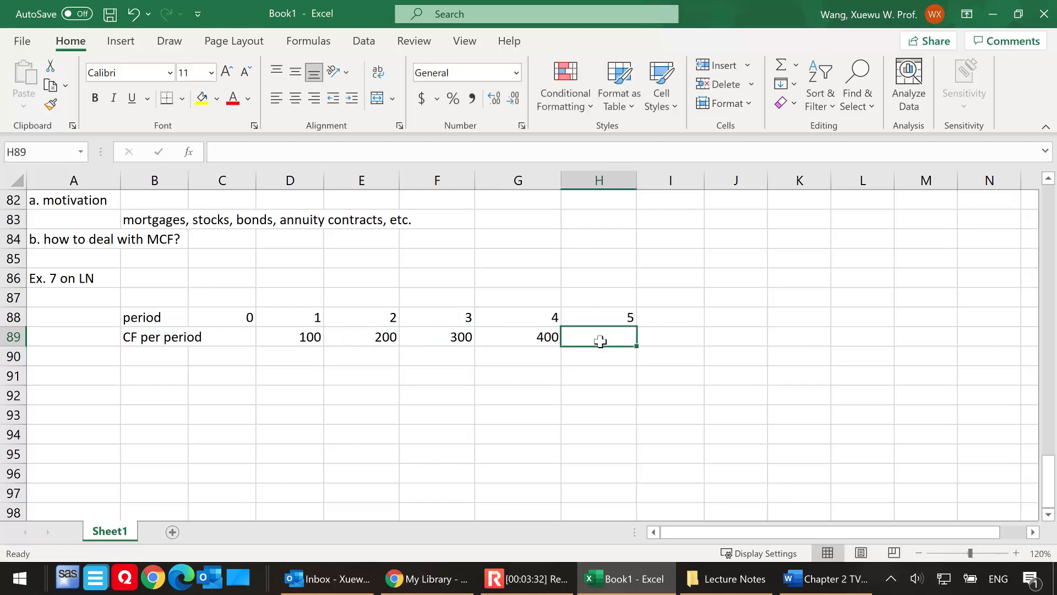
pyautogui.write('8')
pyautogui.press('BackSpace')
pyautogui.write('500')
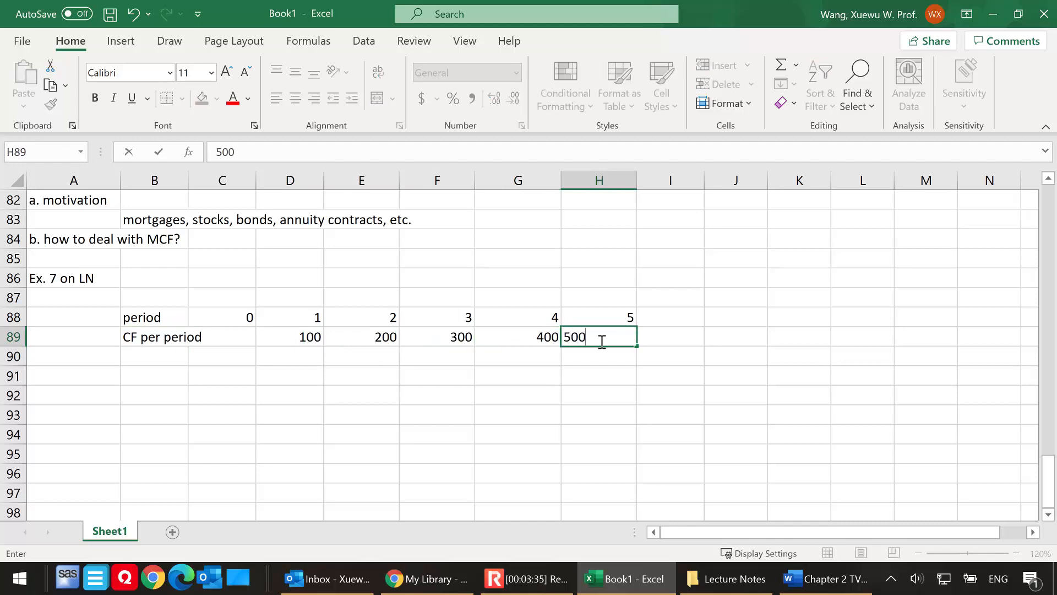
# Step: Enter the question "Q: r= 6%. Would you pay $1500 for it?" in A91
pyautogui.click(165, 361)
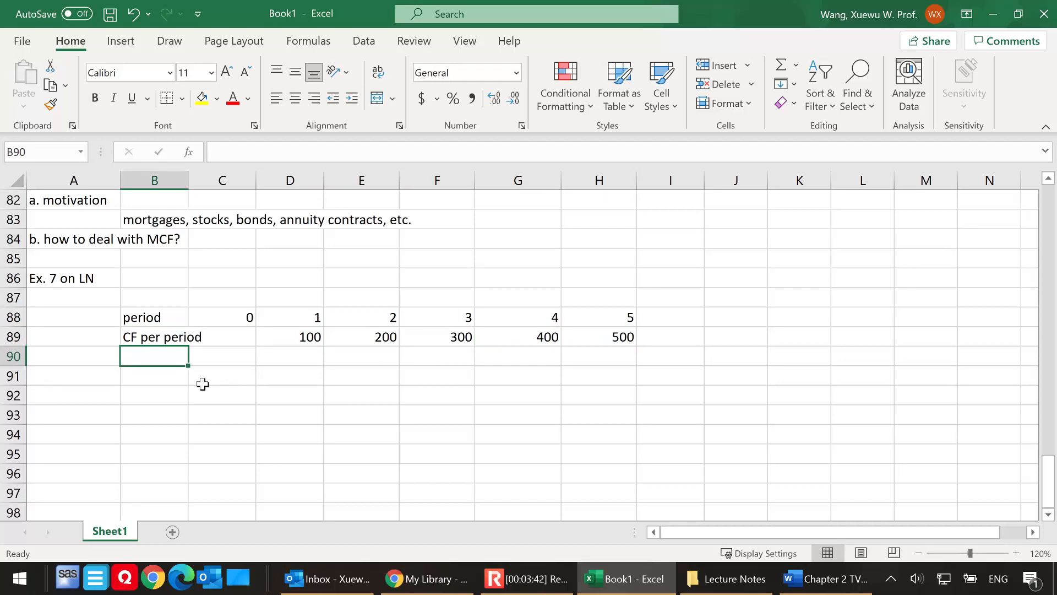
pyautogui.click(88, 371)
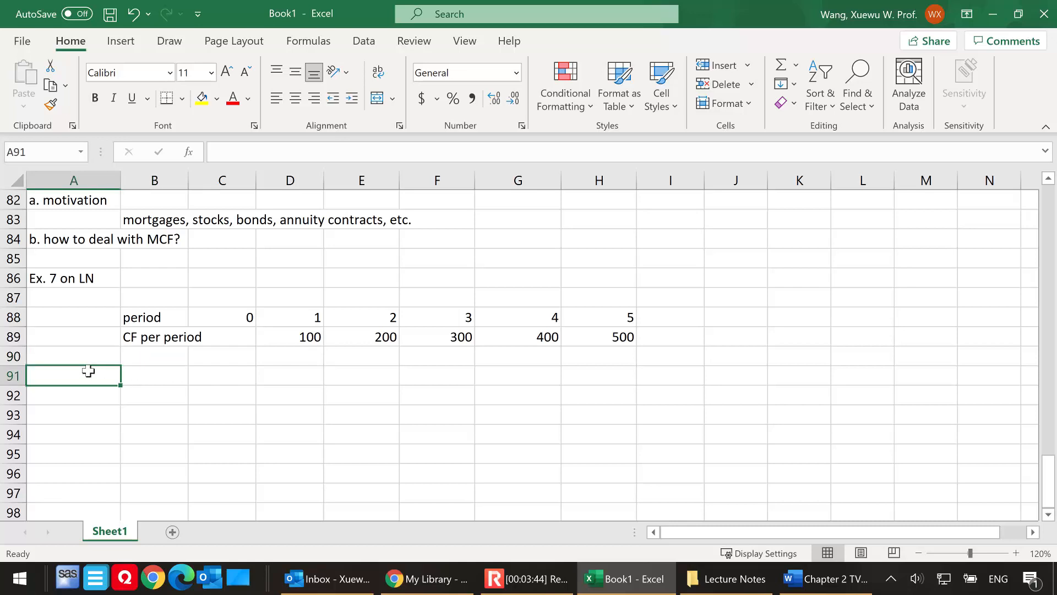
pyautogui.write('Q: r=')
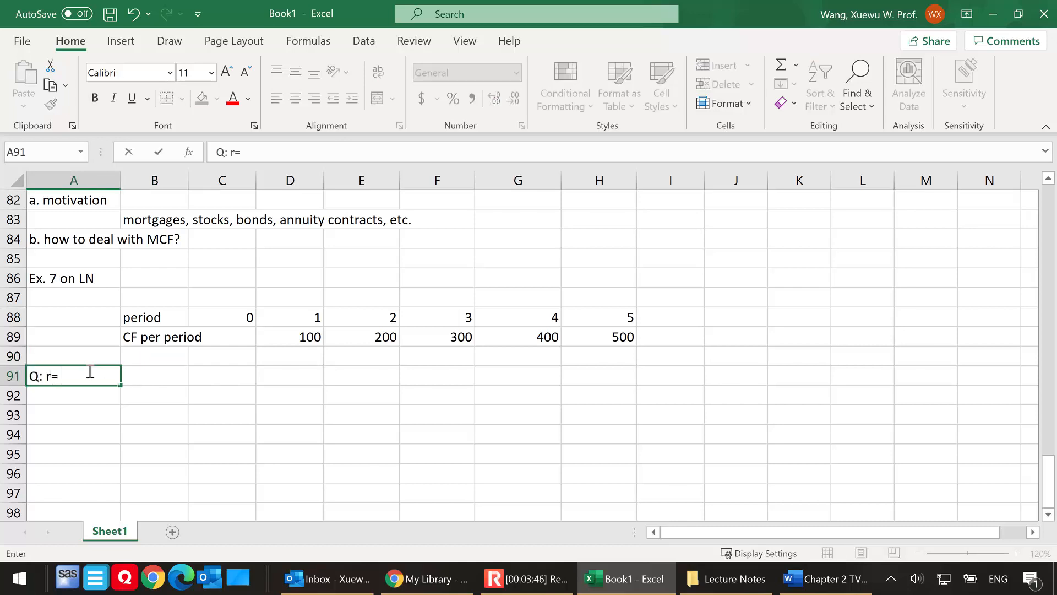
pyautogui.write(' 6%. Would you p')
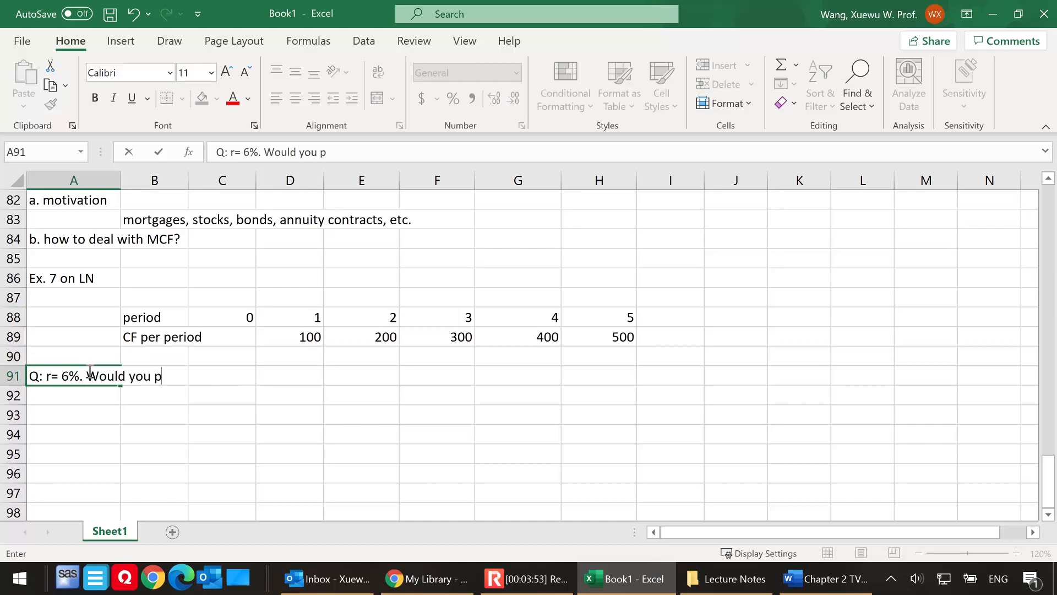
pyautogui.write('ay $1500  for it?')
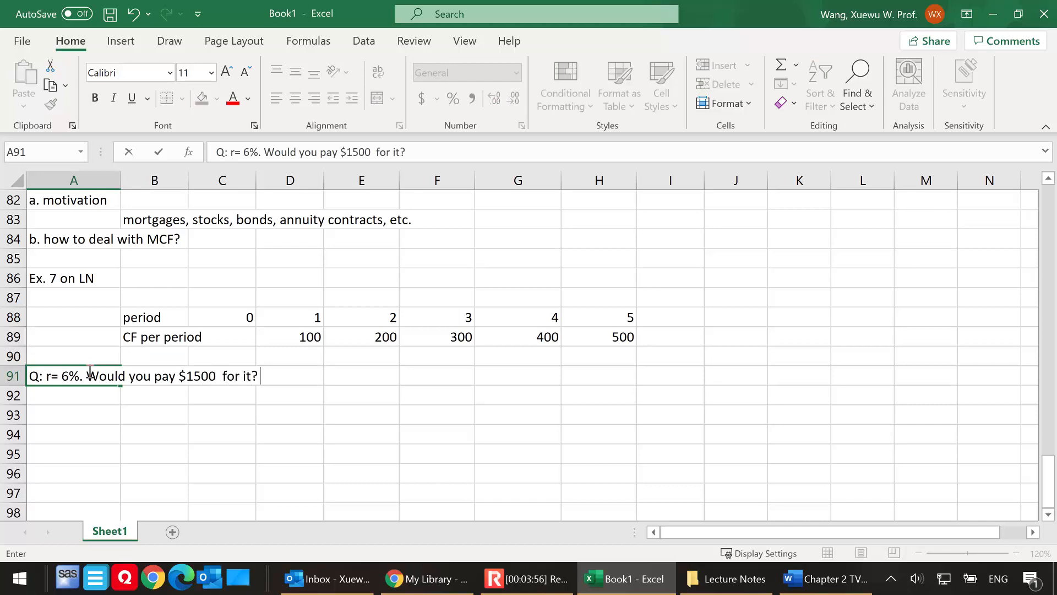
pyautogui.press('Return')
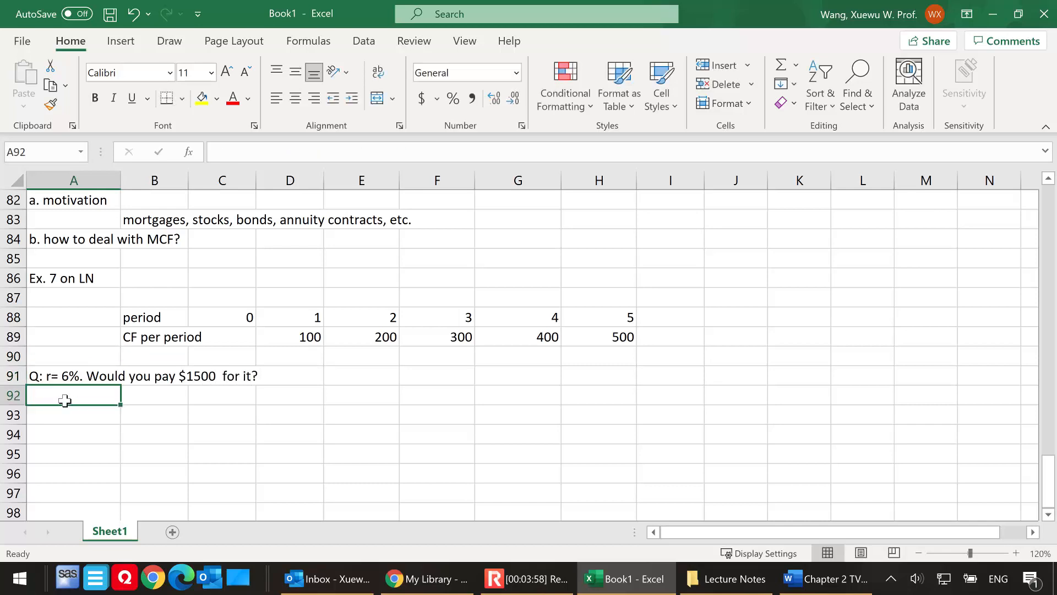
# Step: Add the note "Analysis: Time value of Money!" in A92 under the question
pyautogui.write('Analysis:')
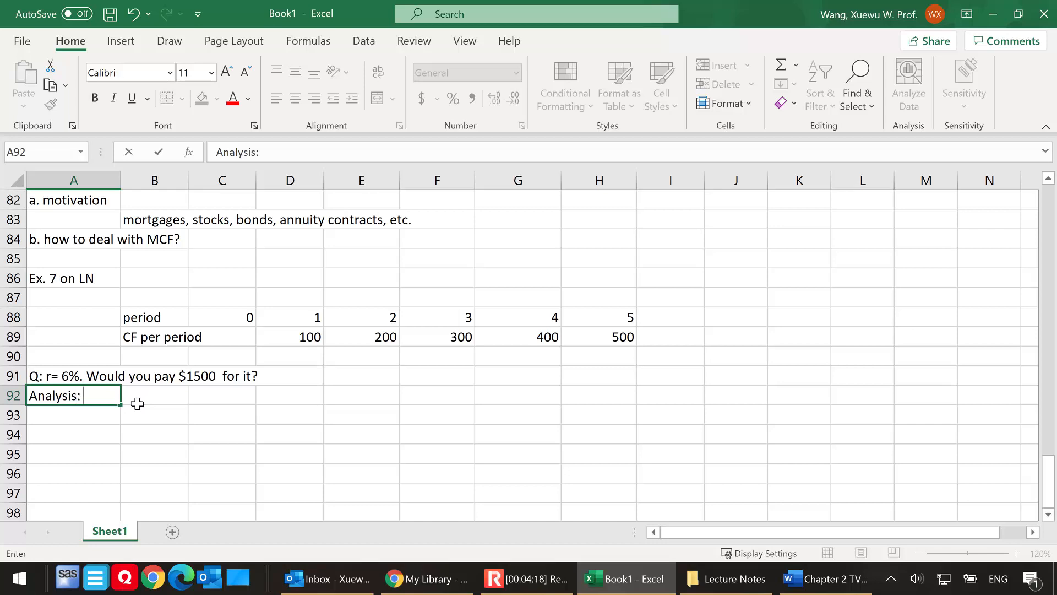
pyautogui.write('Time of')
pyautogui.press('BackSpace')
pyautogui.press('BackSpace')
pyautogui.write('value of MOney')
pyautogui.press('BackSpace')
pyautogui.press('BackSpace')
pyautogui.press('BackSpace')
pyautogui.press('BackSpace')
pyautogui.write('oney!')
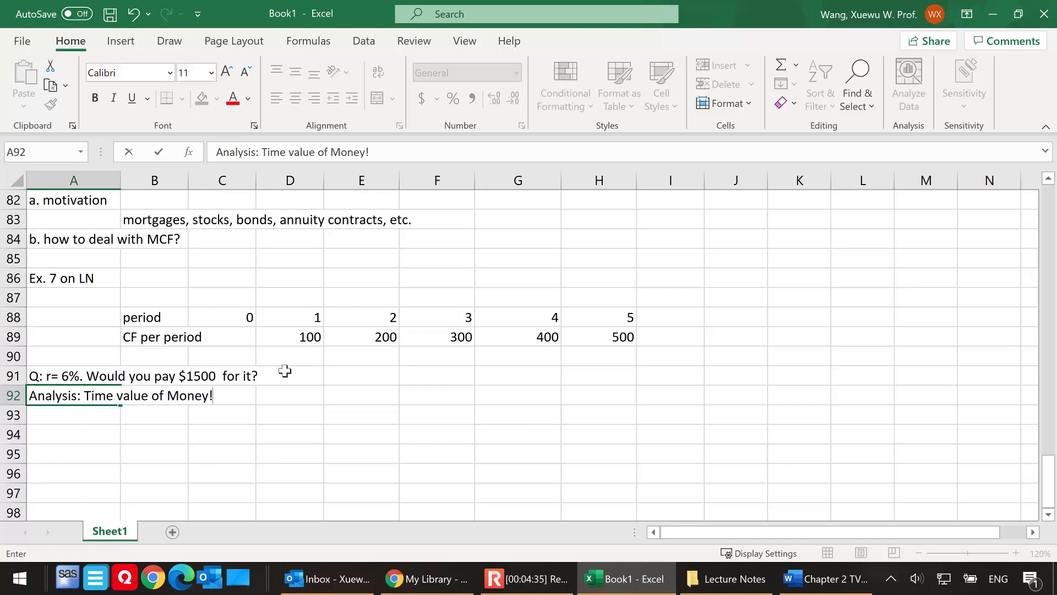
pyautogui.click(306, 338)
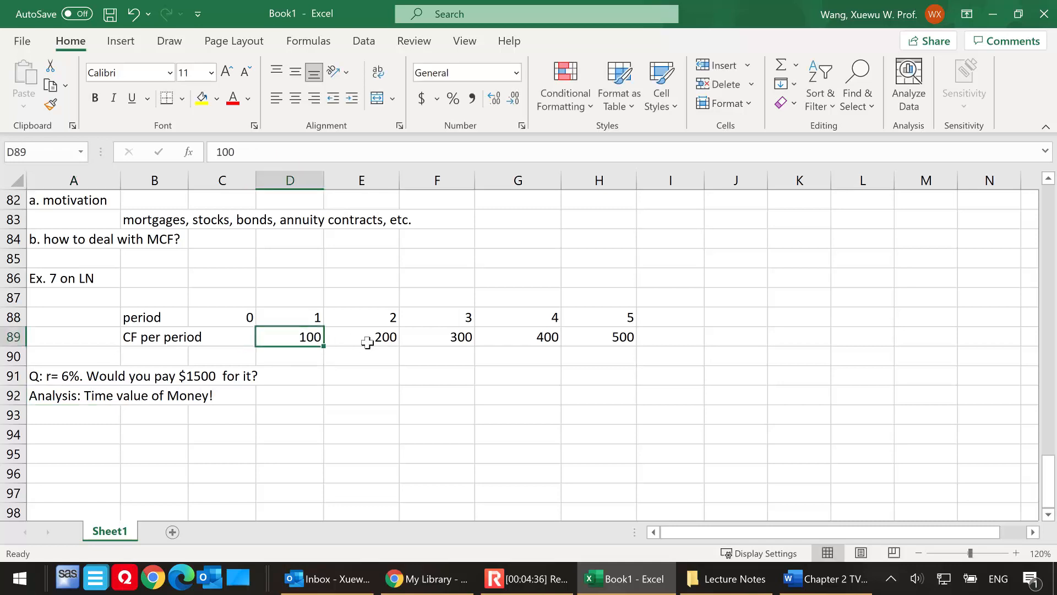
# Step: Enter the label "Simply adding:" in H92
pyautogui.click(365, 339)
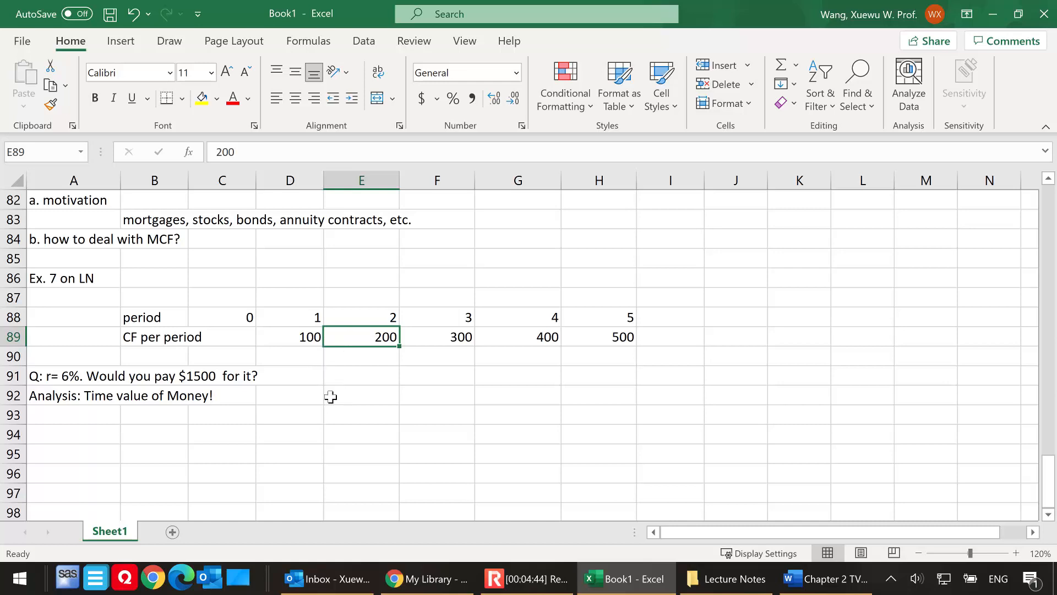
pyautogui.click(296, 398)
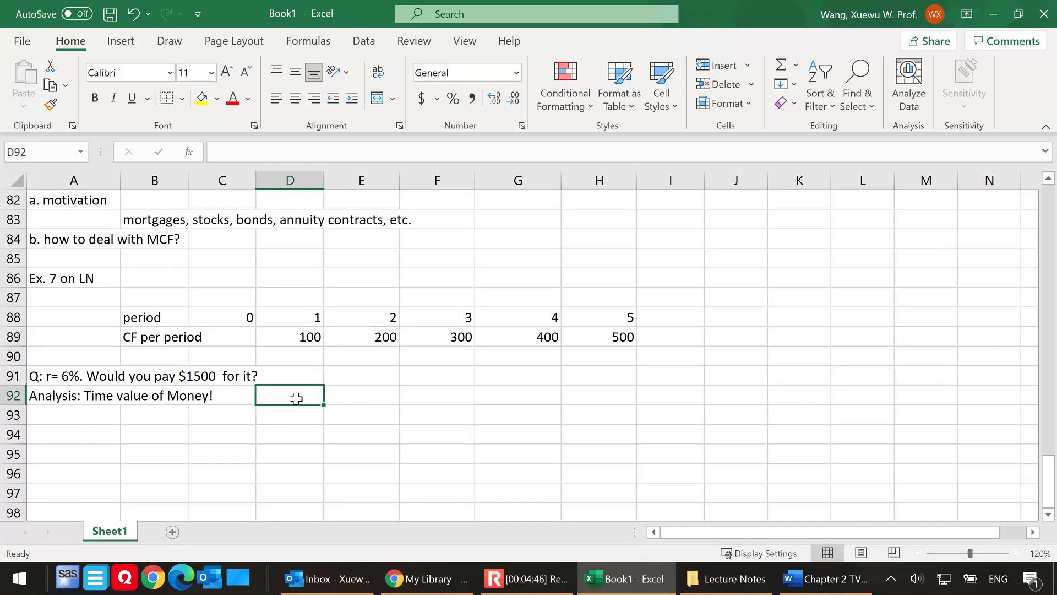
pyautogui.click(532, 399)
pyautogui.click(625, 397)
pyautogui.write('Simply ')
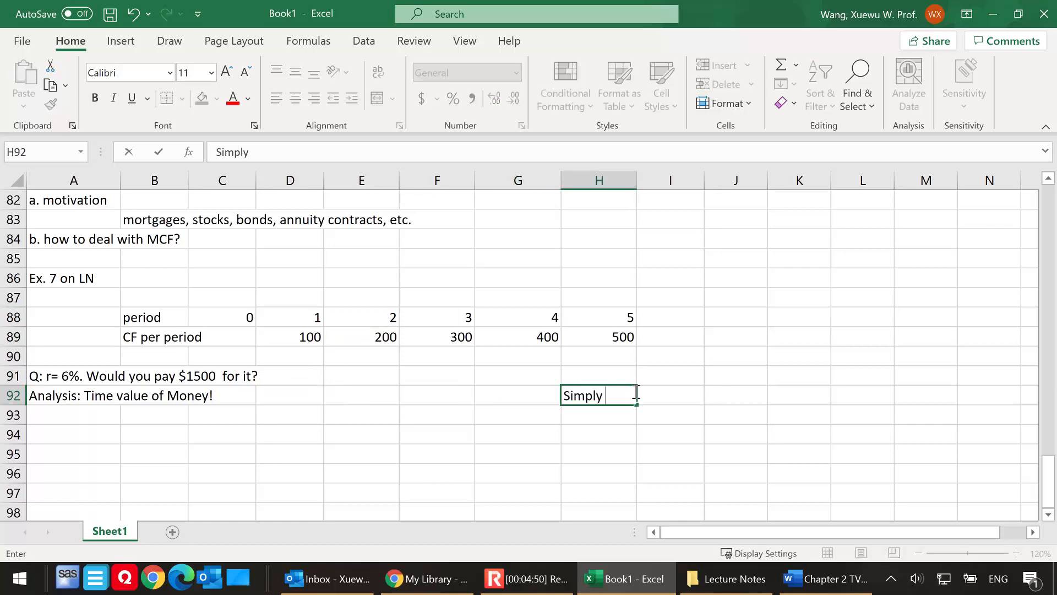
pyautogui.write('adding')
# Step: Total the five cash flows in J92 with the formula =SUM(D89:H89)
pyautogui.click(725, 397)
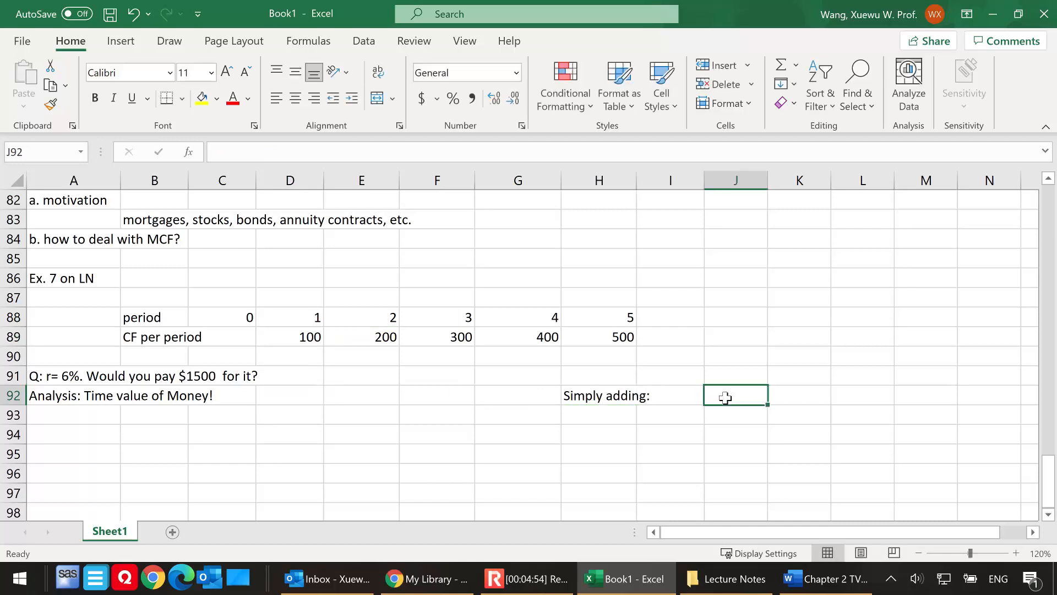
pyautogui.write('=sum(')
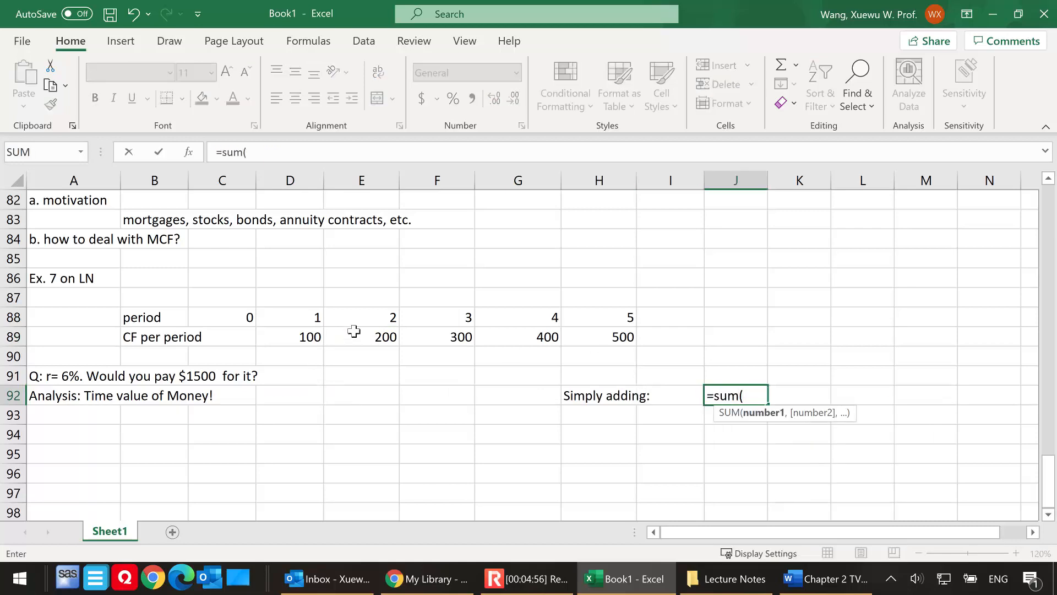
pyautogui.moveTo(292, 336); pyautogui.dragTo(621, 336)
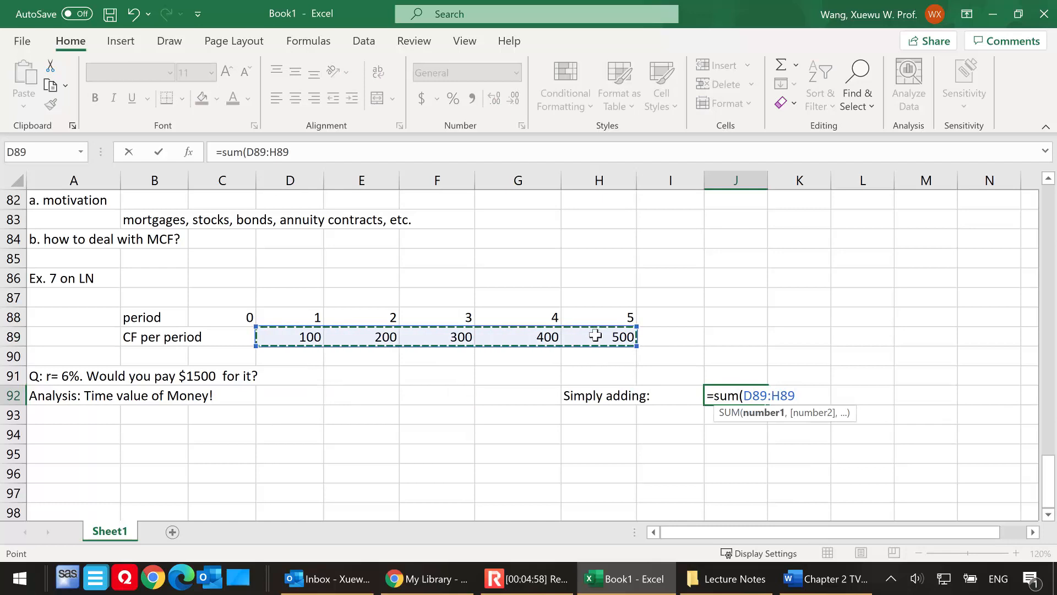
pyautogui.write(')')
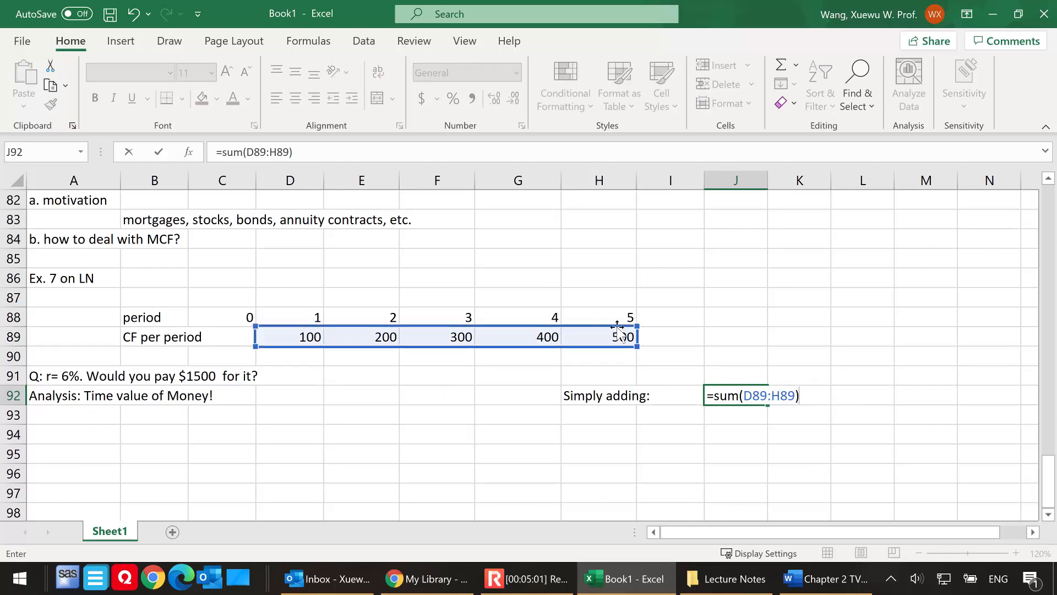
pyautogui.press('Return')
pyautogui.click(741, 396)
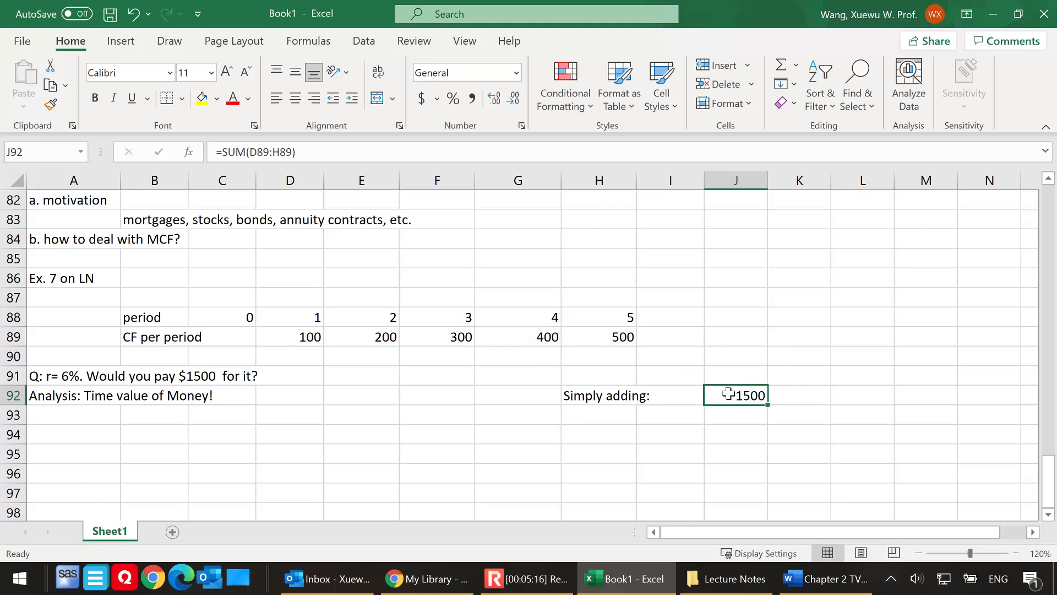
# Step: Write "What is wrong?" in H93 beneath the "Simply adding:" label, correcting any misspelling
pyautogui.click(603, 413)
pyautogui.write('Wha')
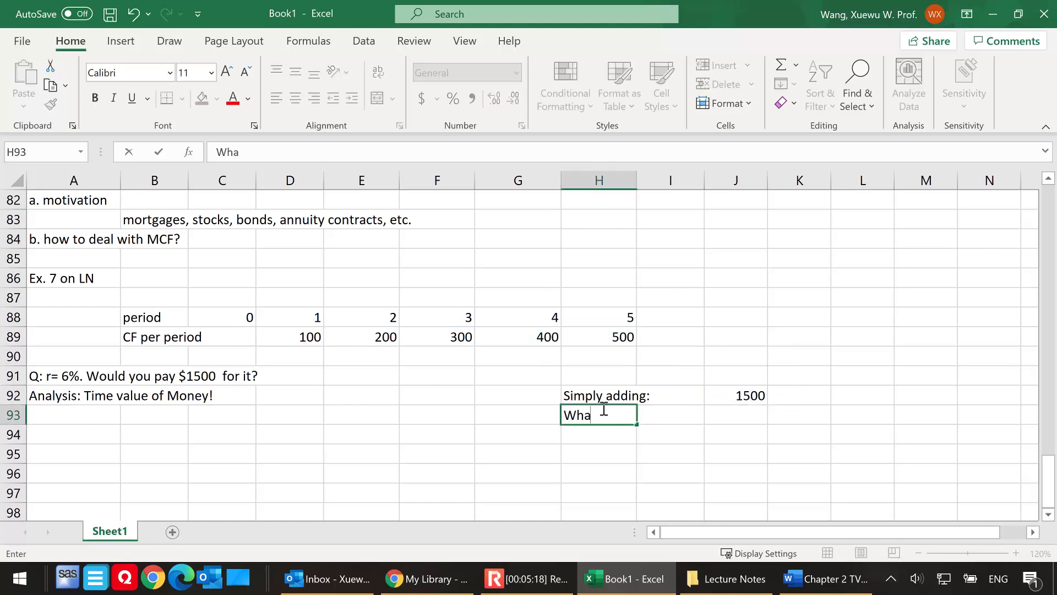
pyautogui.write('t ir wrong?')
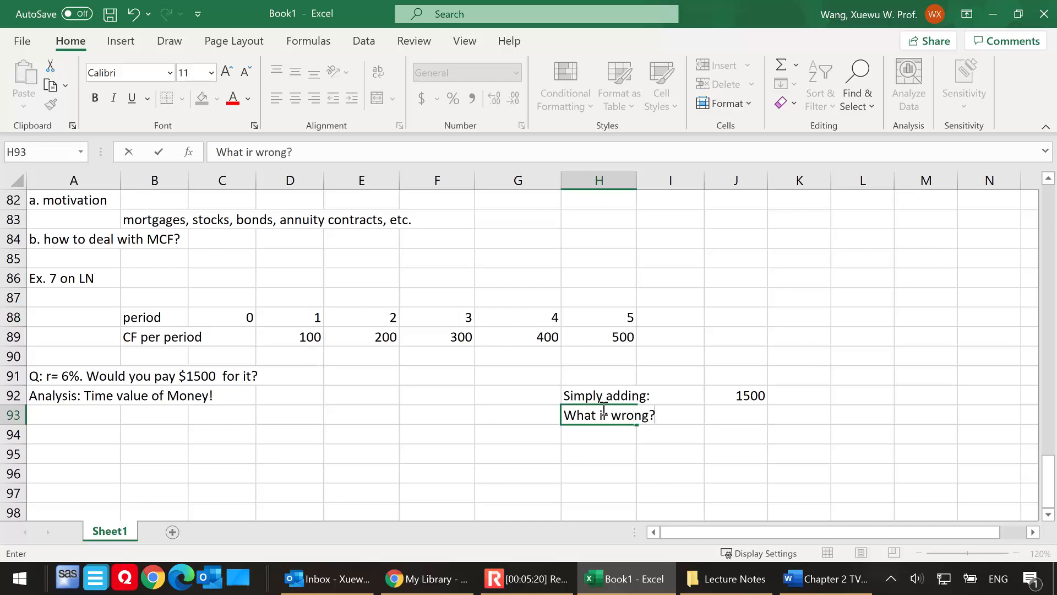
pyautogui.press('Return')
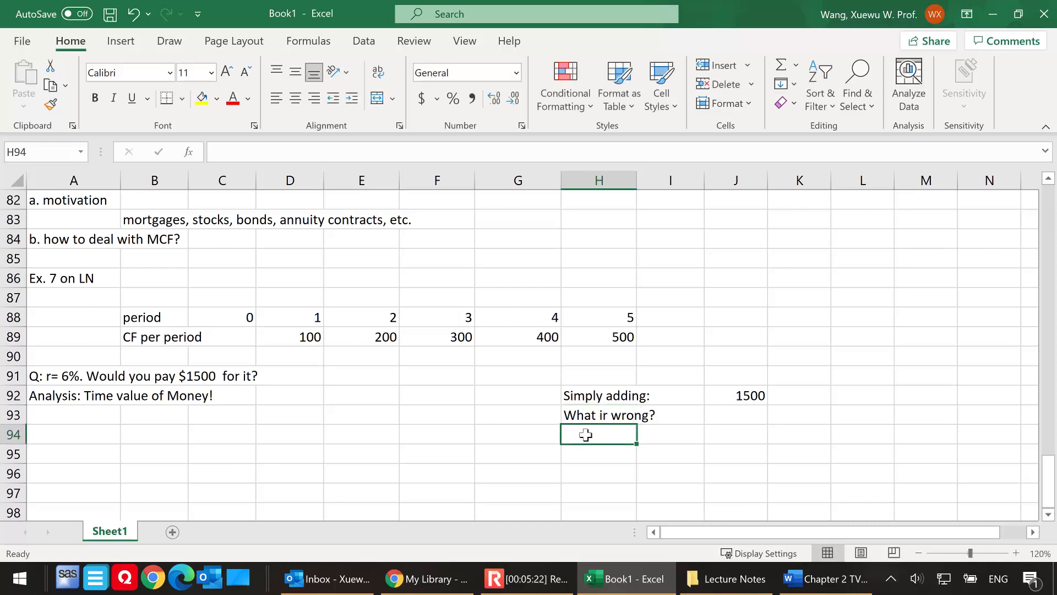
pyautogui.click(614, 415)
pyautogui.doubleClick(609, 414)
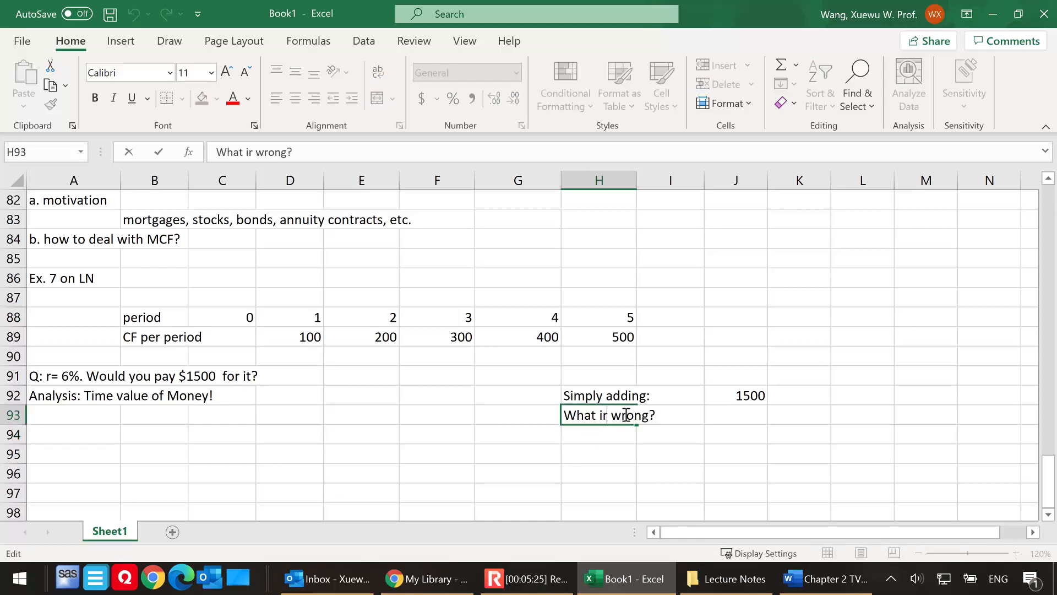
pyautogui.press('BackSpace')
pyautogui.write('s')
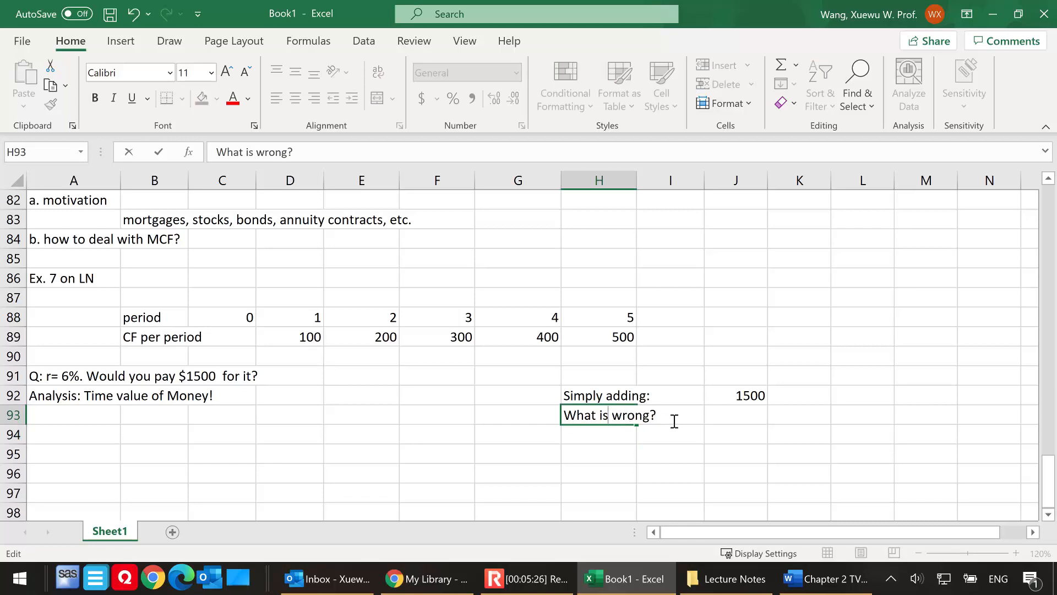
pyautogui.click(736, 416)
pyautogui.click(739, 395)
pyautogui.doubleClick(739, 395)
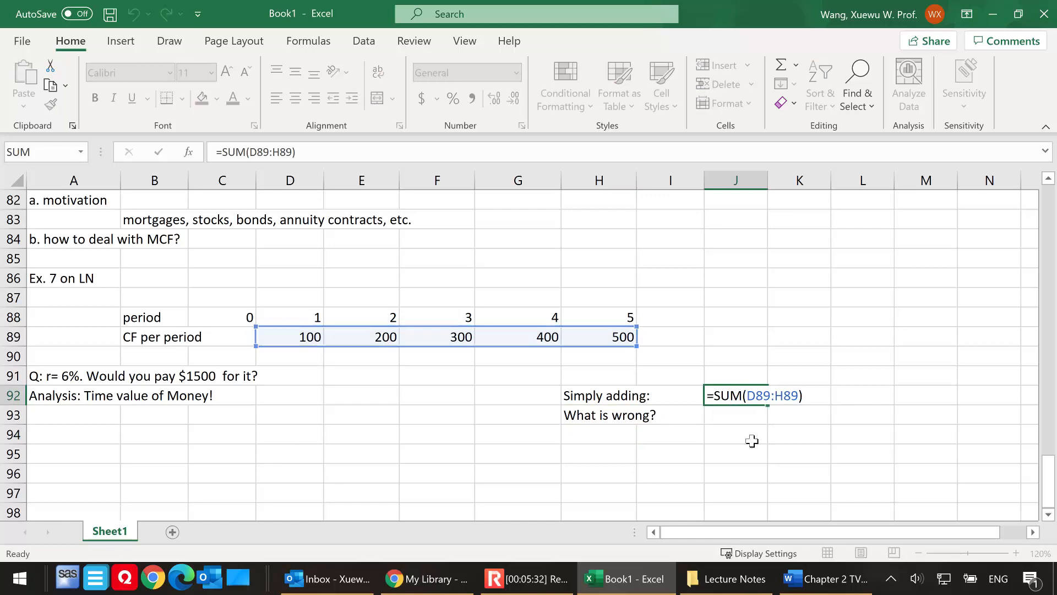
pyautogui.press('Escape')
# Step: Answer the "What is wrong?" question with "cannot simply add them." in J93
pyautogui.click(733, 417)
pyautogui.write('cann')
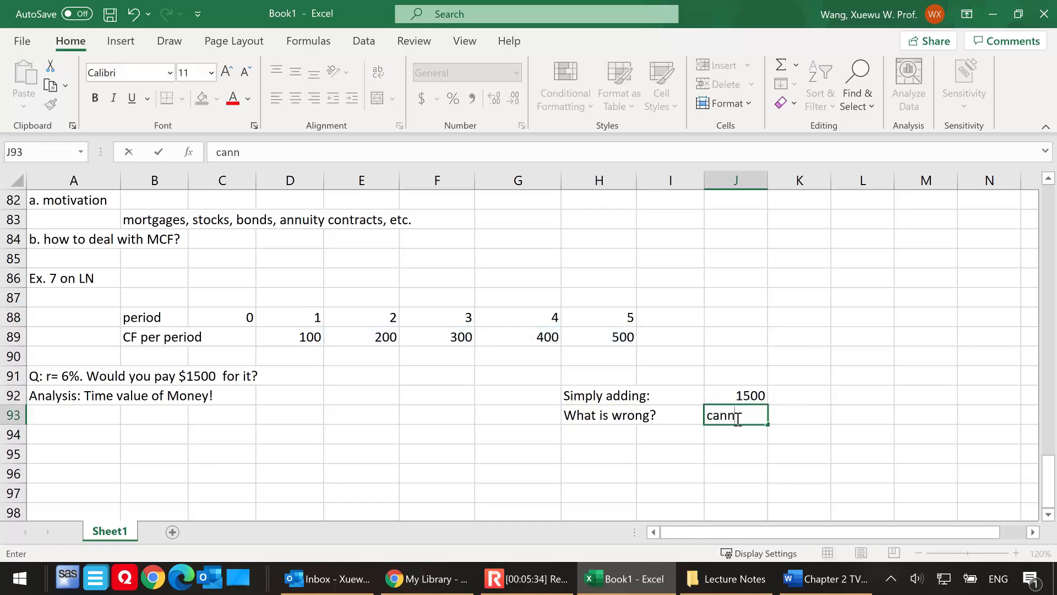
pyautogui.write('ot simply add them')
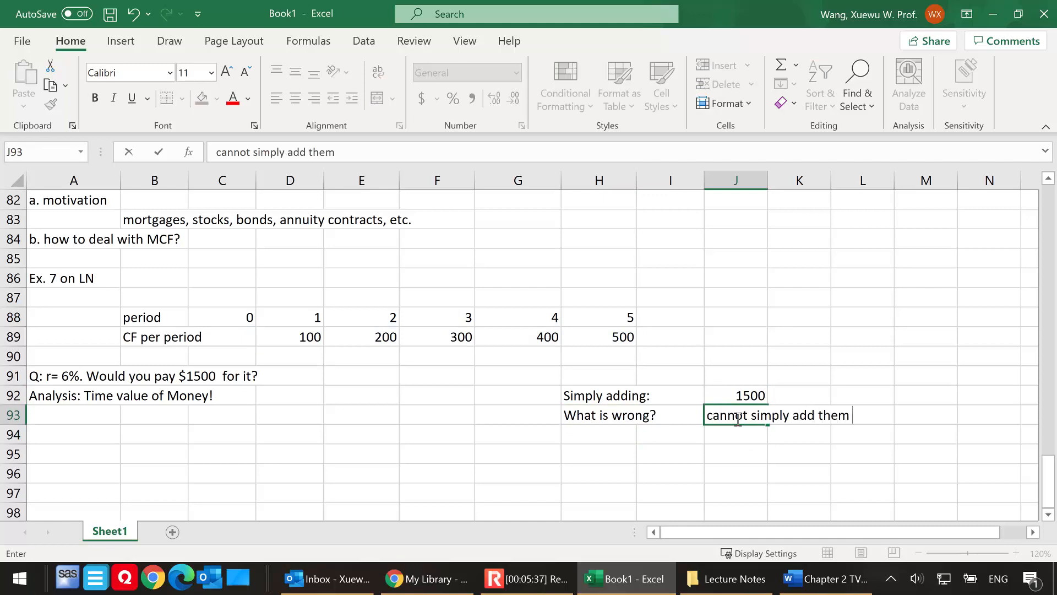
pyautogui.press('BackSpace')
pyautogui.write('.')
pyautogui.press('Return')
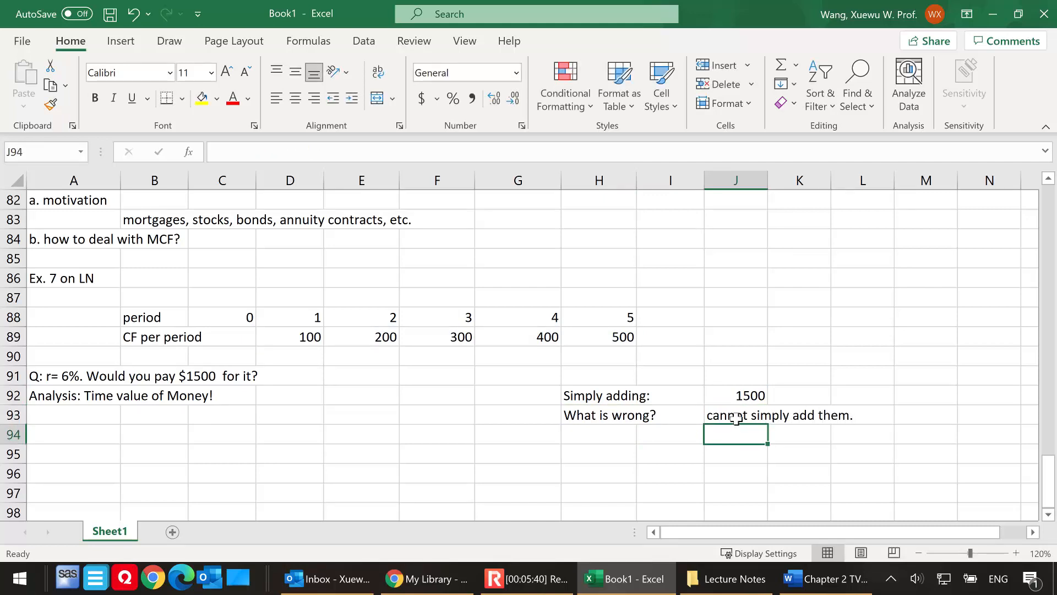
# Step: Continue the answer with "have to bring them to a common time point" in J94 and "by discounting and/or compounding" in J95
pyautogui.write('have to bring them to a ')
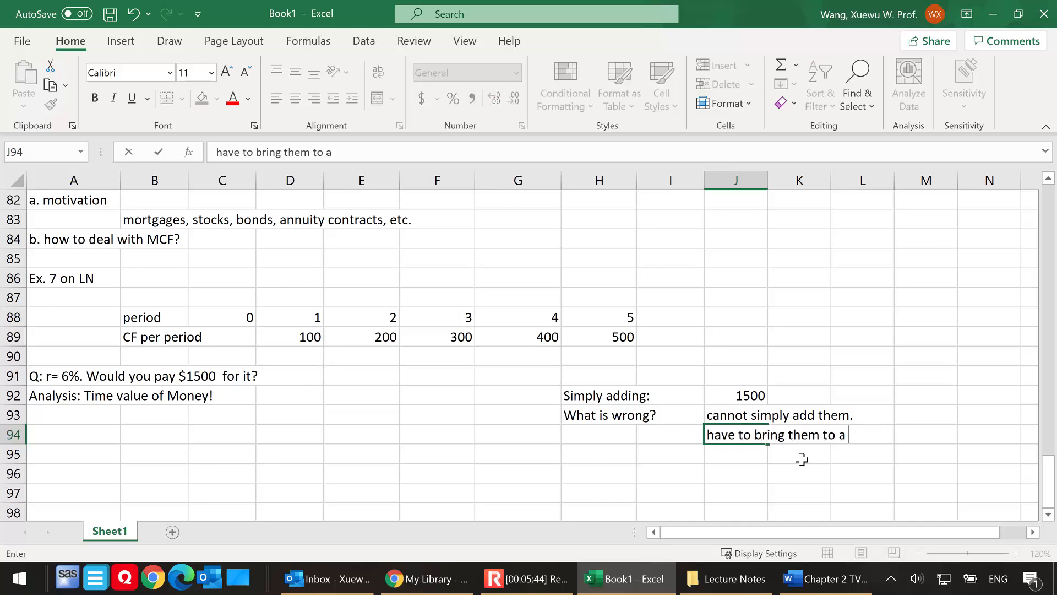
pyautogui.write('common time point')
pyautogui.press('Return')
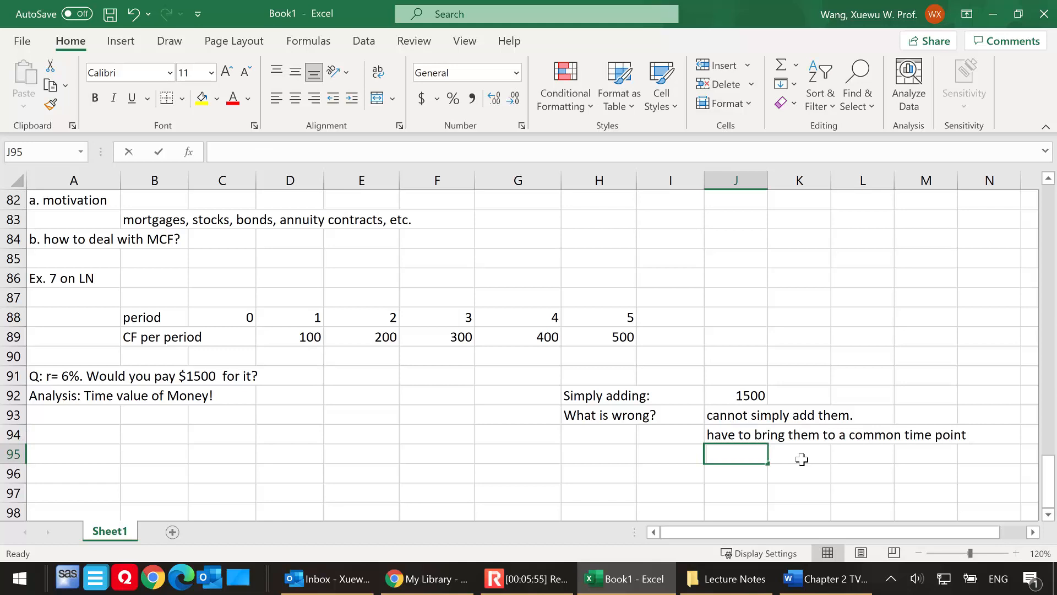
pyautogui.write('by discounting')
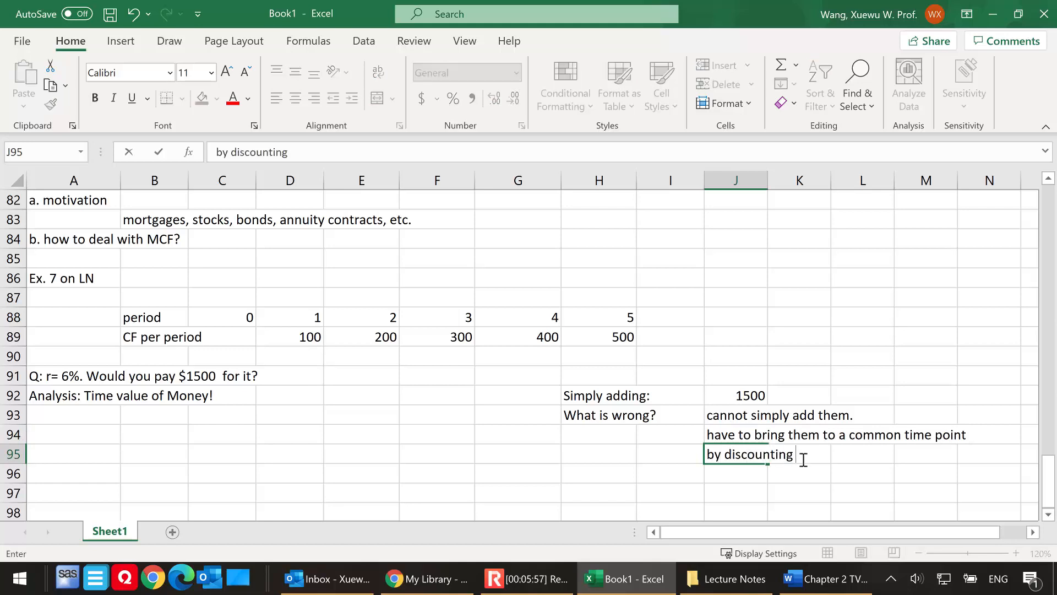
pyautogui.write(' and/or compounding')
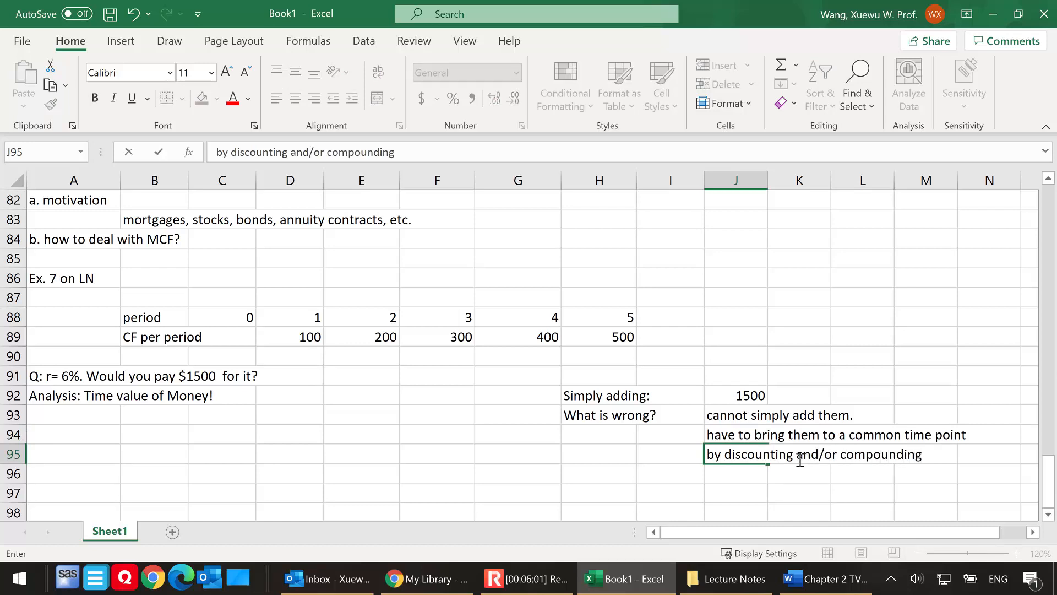
pyautogui.click(726, 478)
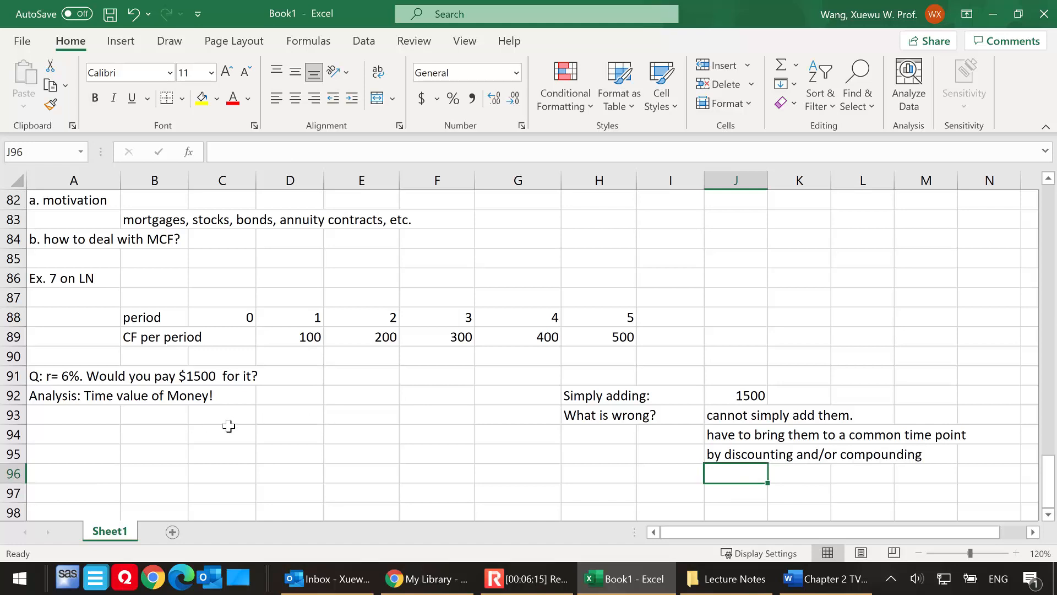
# Step: Enter the label "Methodology:" in A93 and the text "need to find the PV of this MCF." in B93
pyautogui.click(71, 416)
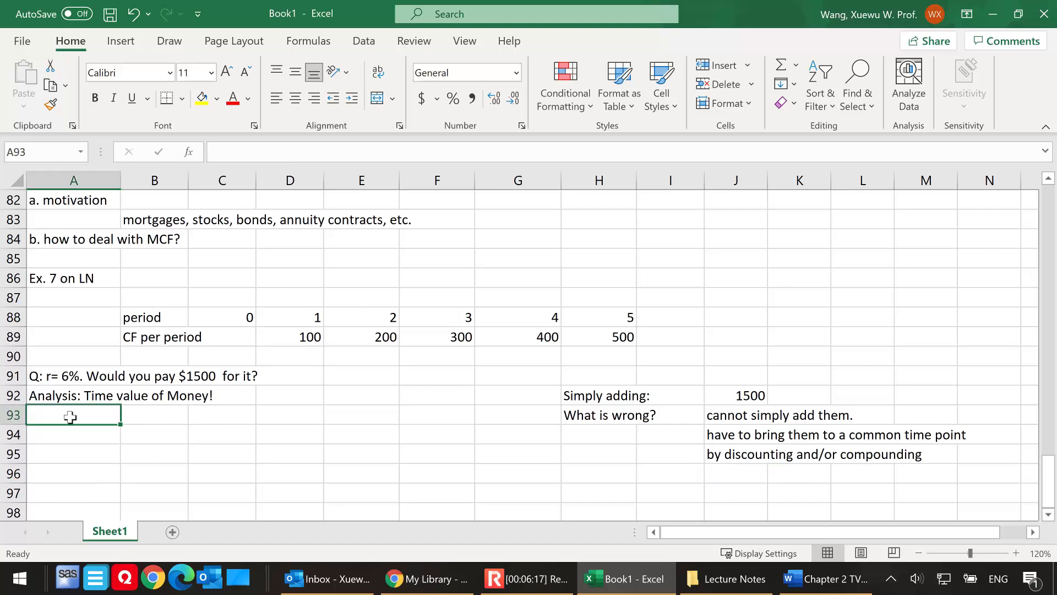
pyautogui.write('Methodo')
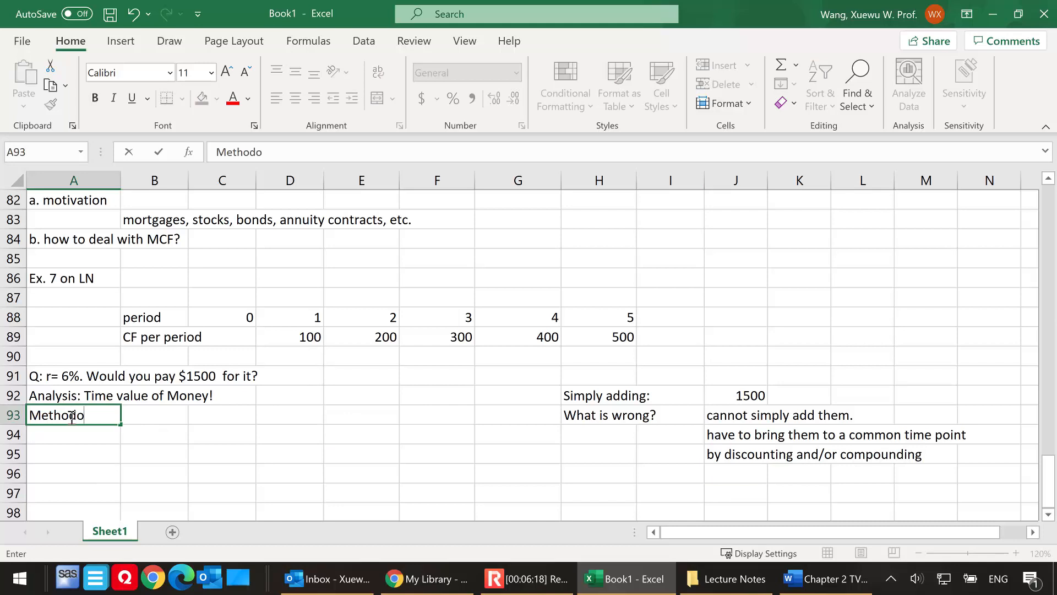
pyautogui.write('logy:')
pyautogui.click(167, 419)
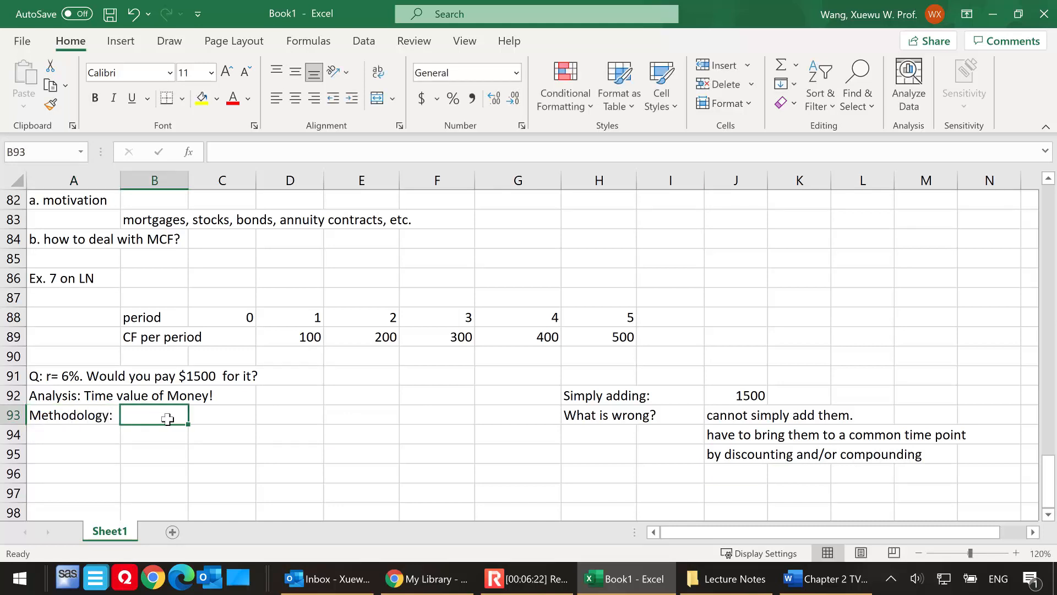
pyautogui.write('need to fi')
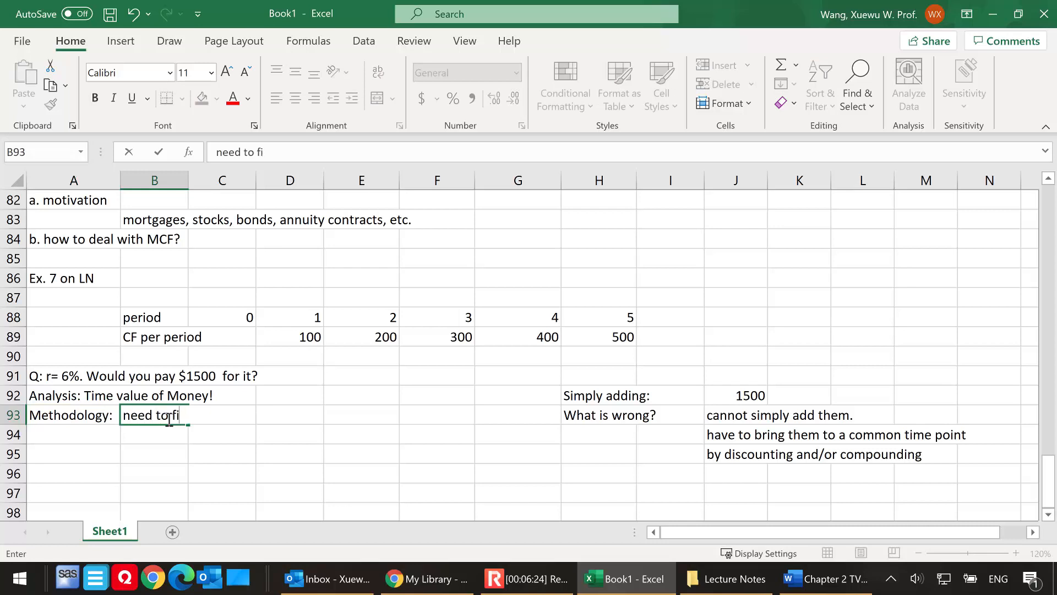
pyautogui.write('nd the PV of this MCF.')
# Step: Write "PV of the MCF Structure = PV of CF1 + PV of CF2 + ... PV of CF5" in B94
pyautogui.click(162, 438)
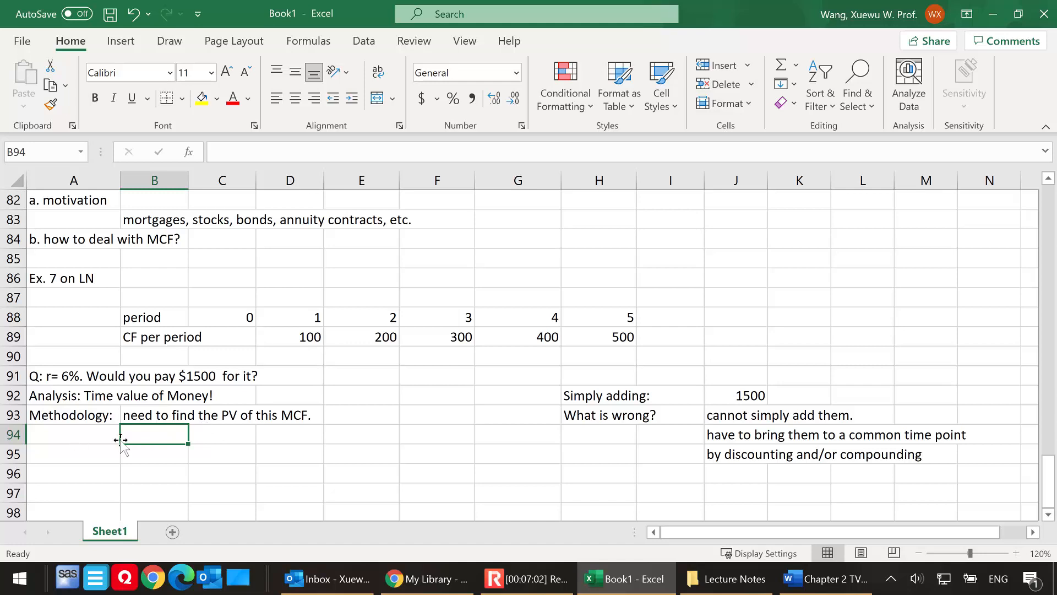
pyautogui.write('PV of ')
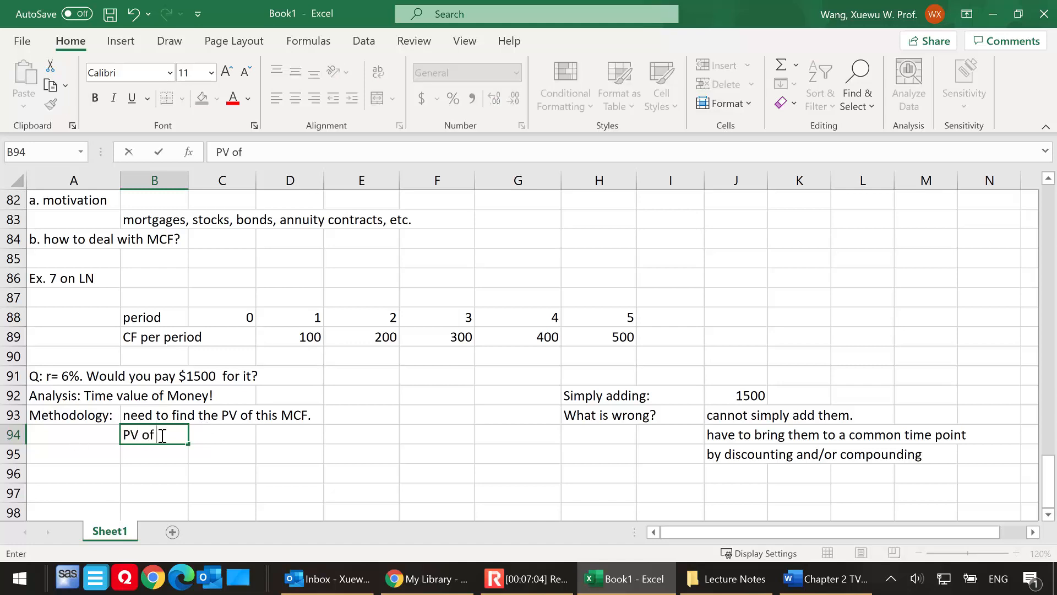
pyautogui.write('the MCF St')
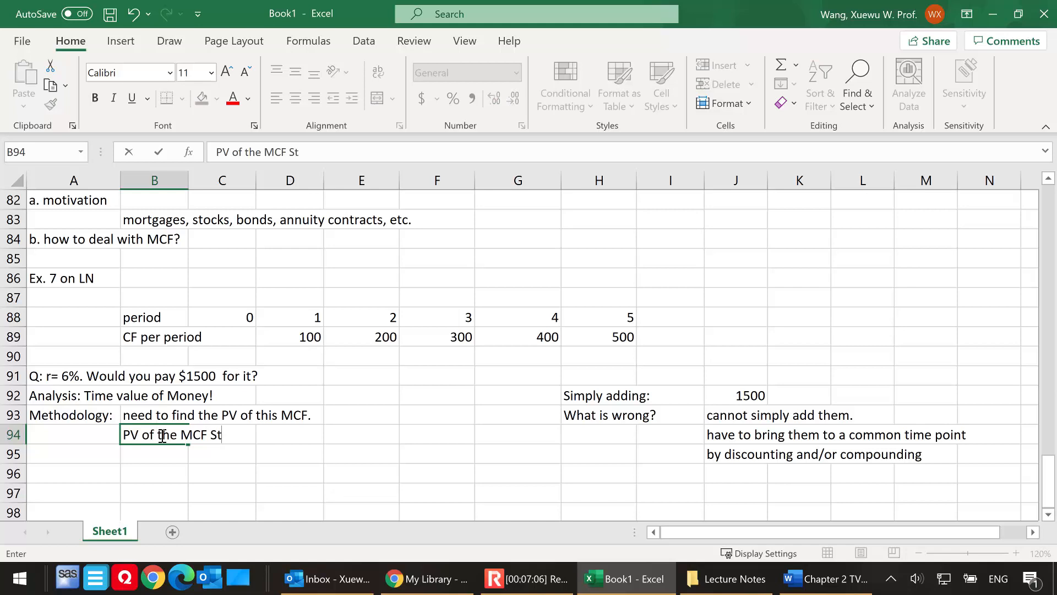
pyautogui.write('ructure = PV of e')
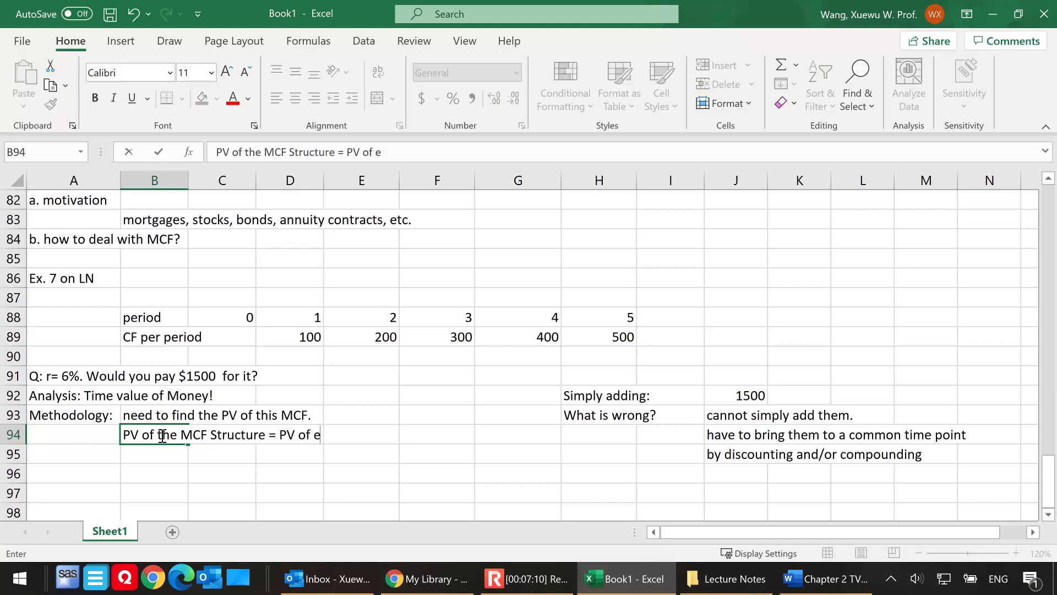
pyautogui.write('ach CF')
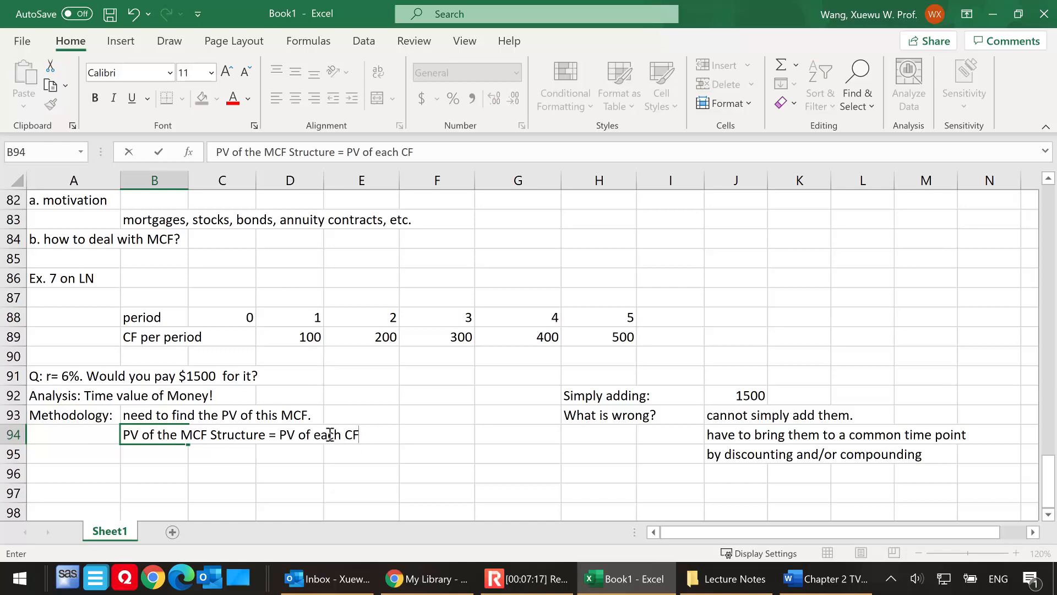
pyautogui.moveTo(313, 435); pyautogui.dragTo(378, 435)
pyautogui.write('CF')
pyautogui.press('BackSpace')
pyautogui.write('1 + PV')
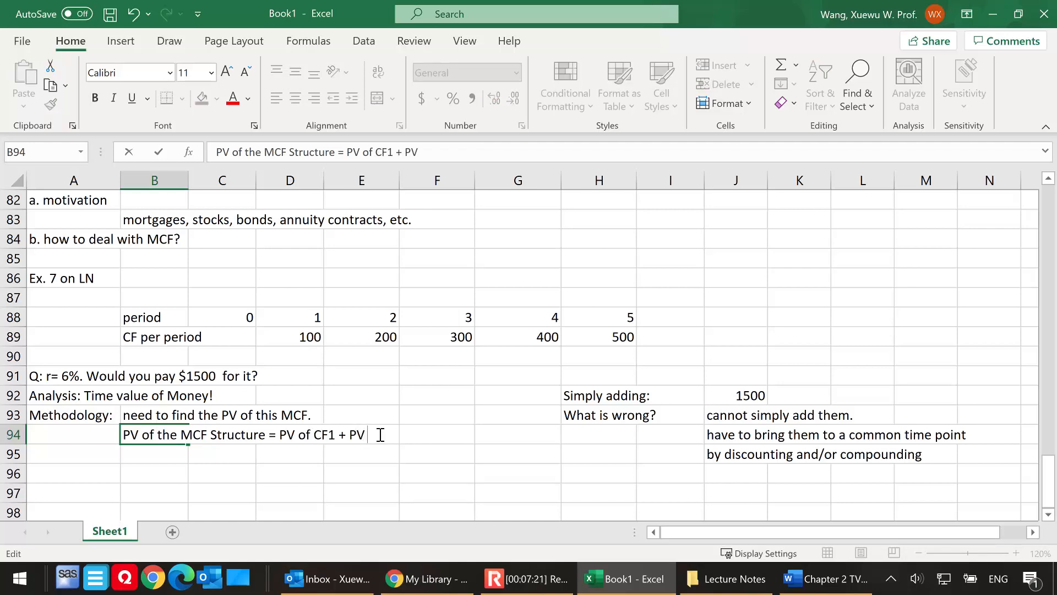
pyautogui.write(' of CF 2')
pyautogui.press('BackSpace')
pyautogui.write('2')
pyautogui.click(402, 432)
pyautogui.press('BackSpace')
pyautogui.click(452, 439)
pyautogui.write('+ ... PV of CF')
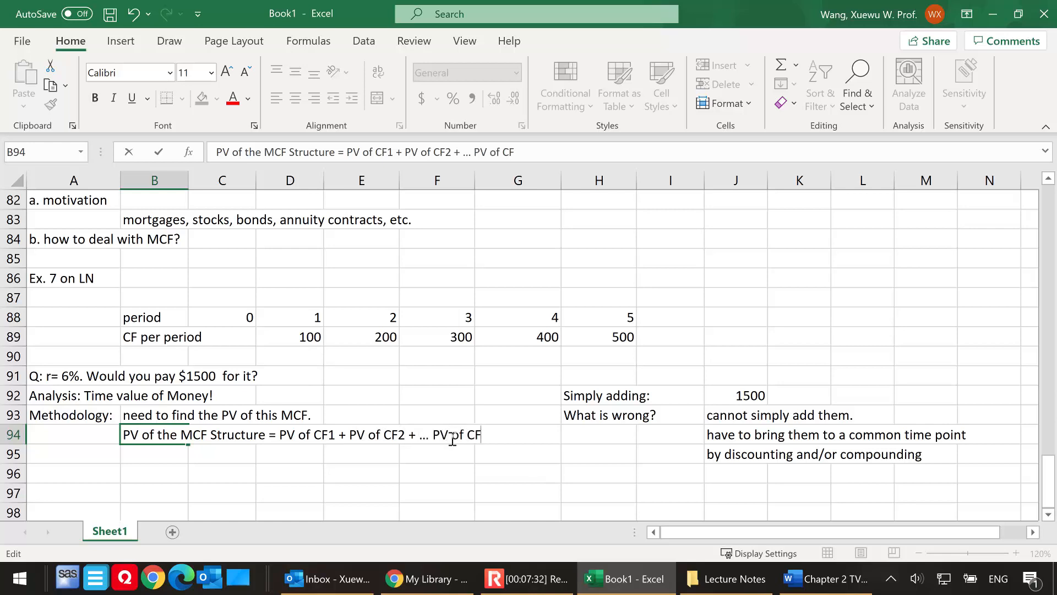
pyautogui.write('5')
pyautogui.click(164, 456)
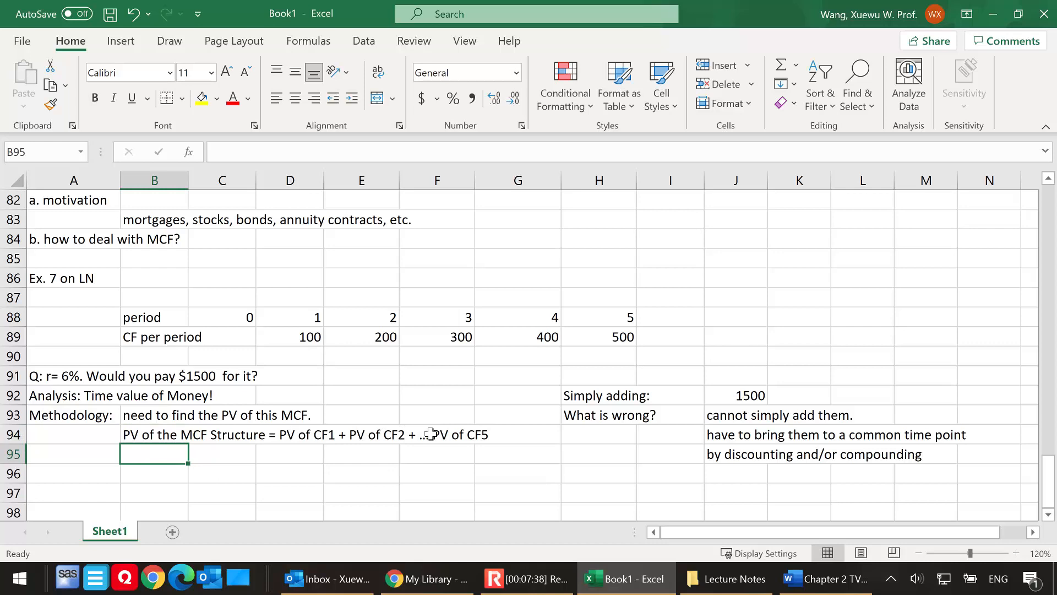
# Step: Enter the label "PV of CF1" in A96, leaving an empty row below the methodology text
pyautogui.click(82, 468)
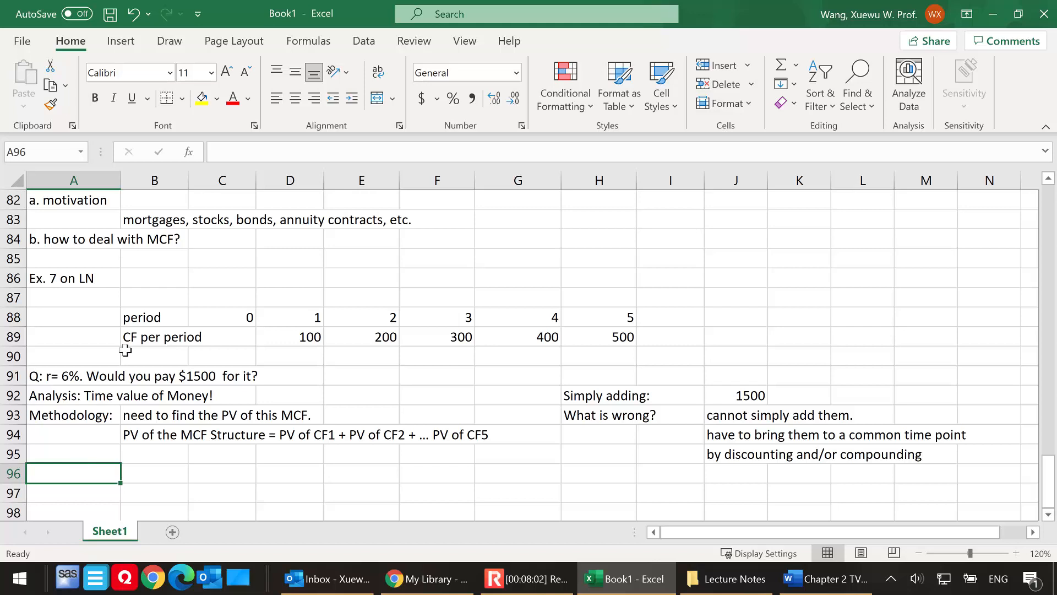
pyautogui.scroll(-1, 125, 350)
pyautogui.write('PV of ')
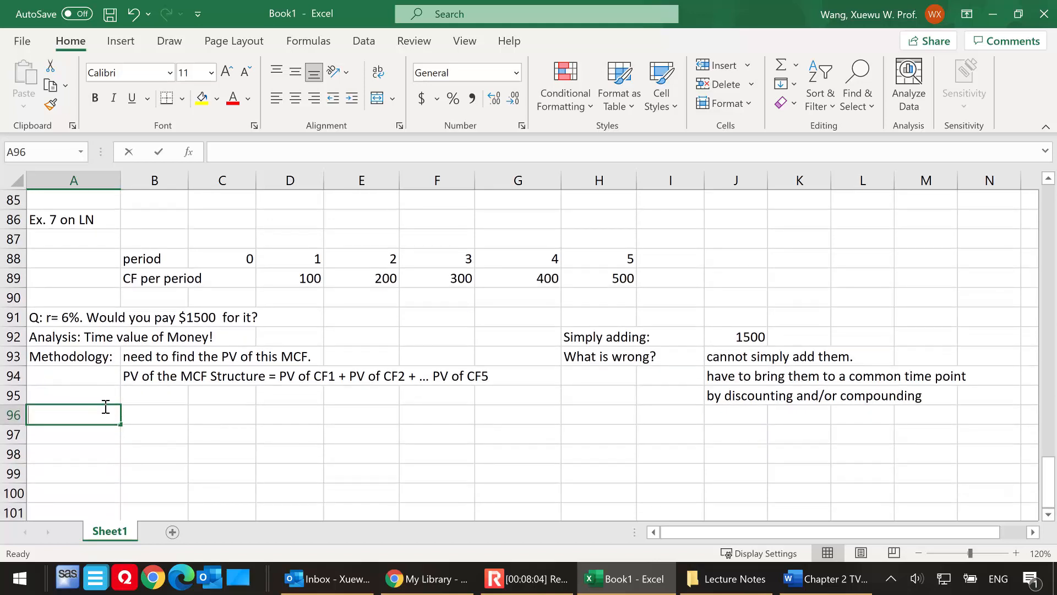
pyautogui.write('the')
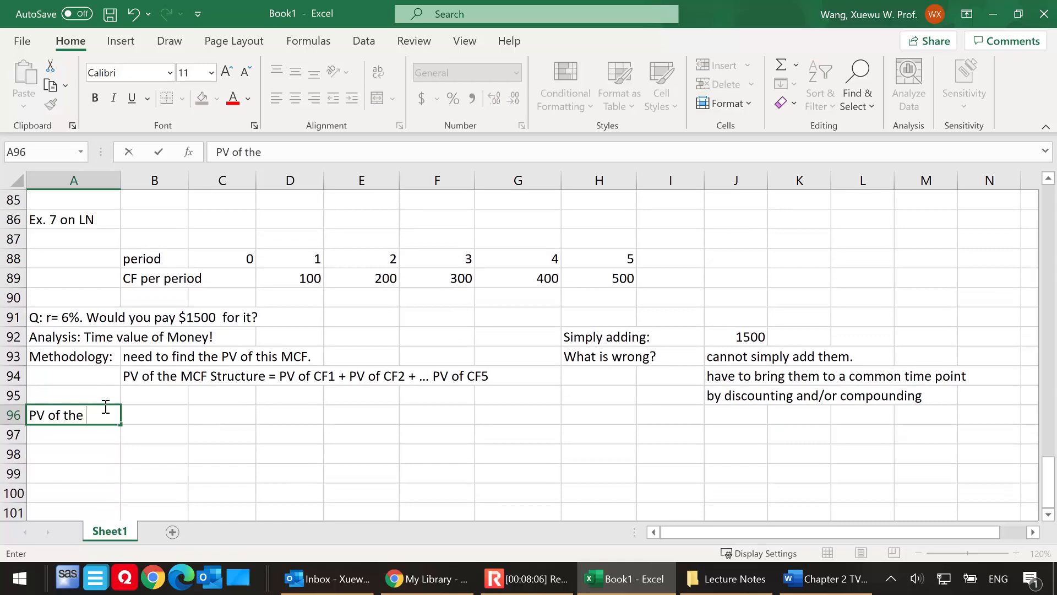
pyautogui.press('BackSpace')
pyautogui.press('BackSpace')
pyautogui.press('BackSpace')
pyautogui.write('CF1')
pyautogui.click(146, 416)
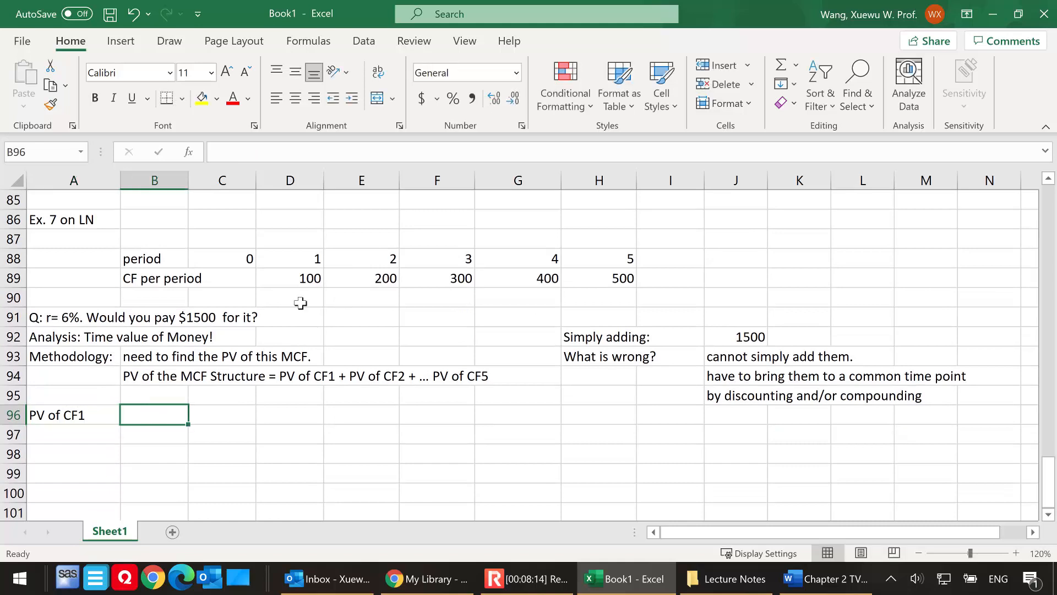
# Step: Set up the period row for CF1 with 0 in C96 and 1 in D96
pyautogui.click(303, 279)
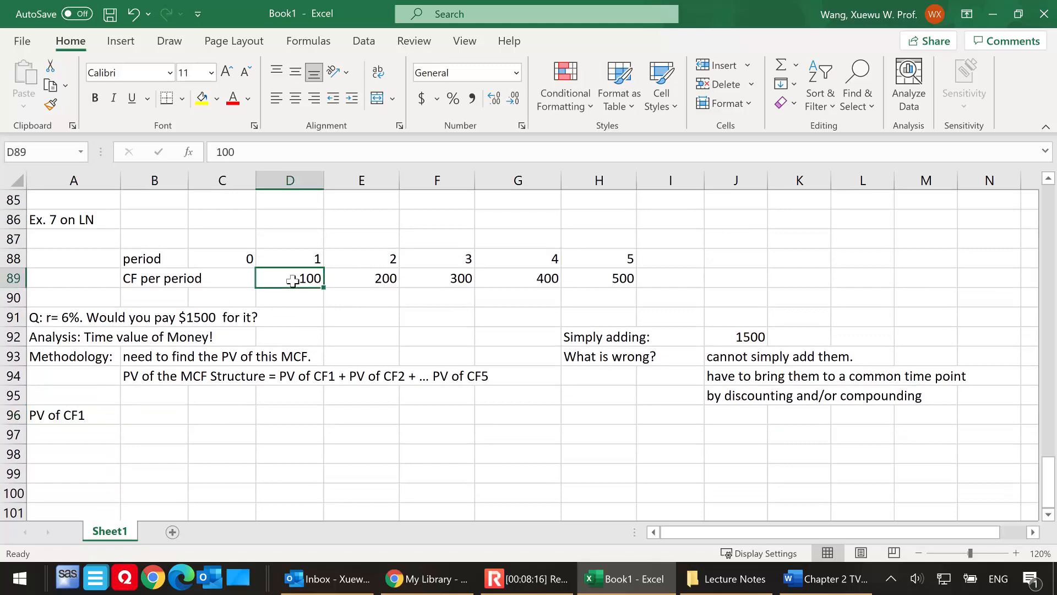
pyautogui.click(160, 421)
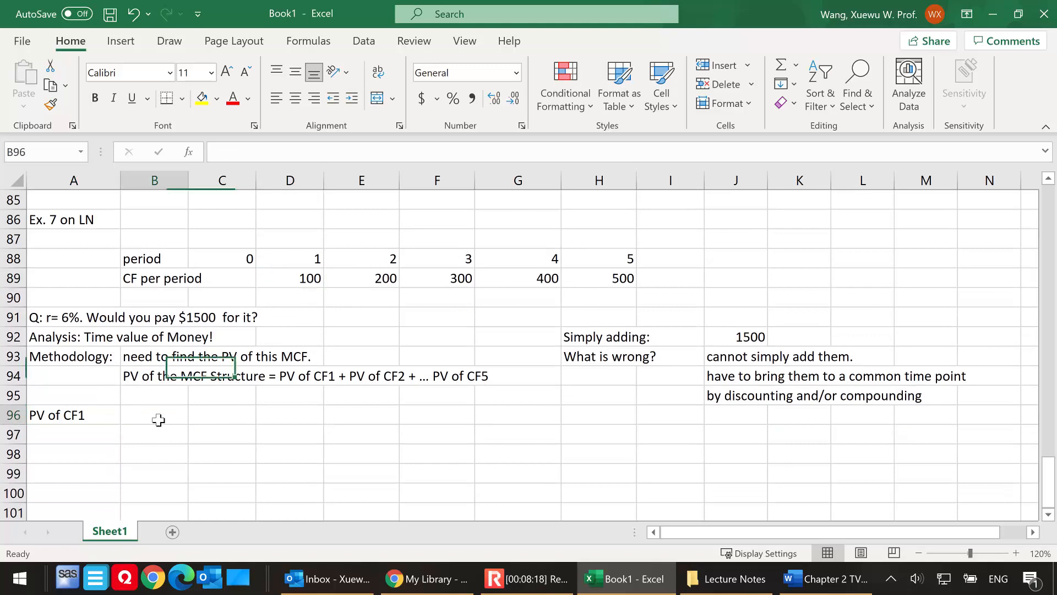
pyautogui.click(217, 419)
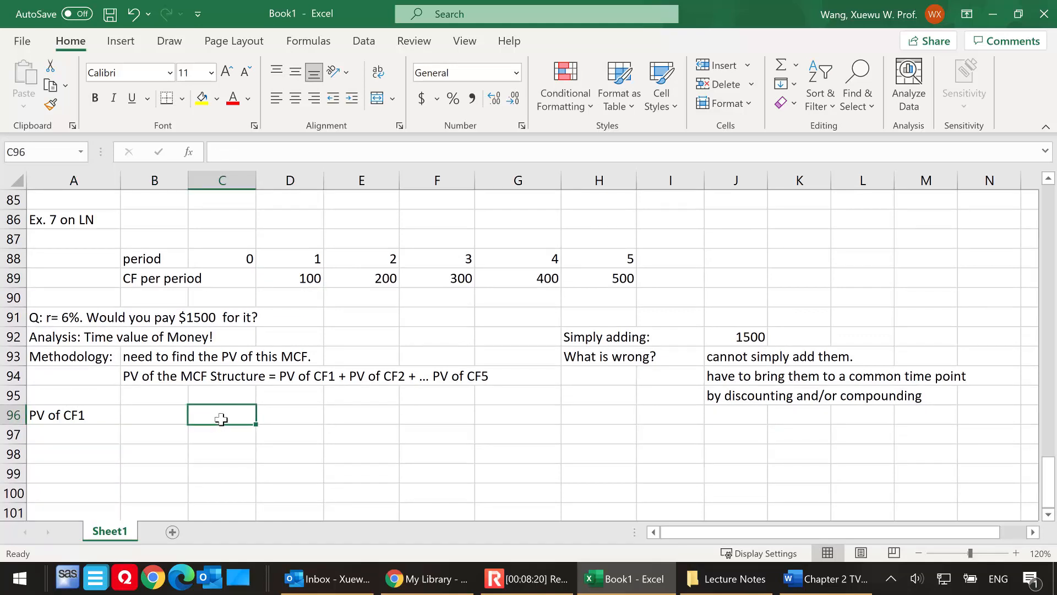
pyautogui.write('0')
pyautogui.click(280, 418)
pyautogui.write('1')
pyautogui.press('Return')
# Step: Enter the cash flow 100 in D97 under period 1 and a "?" in C97 under period 0
pyautogui.click(238, 431)
pyautogui.click(286, 431)
pyautogui.write('100')
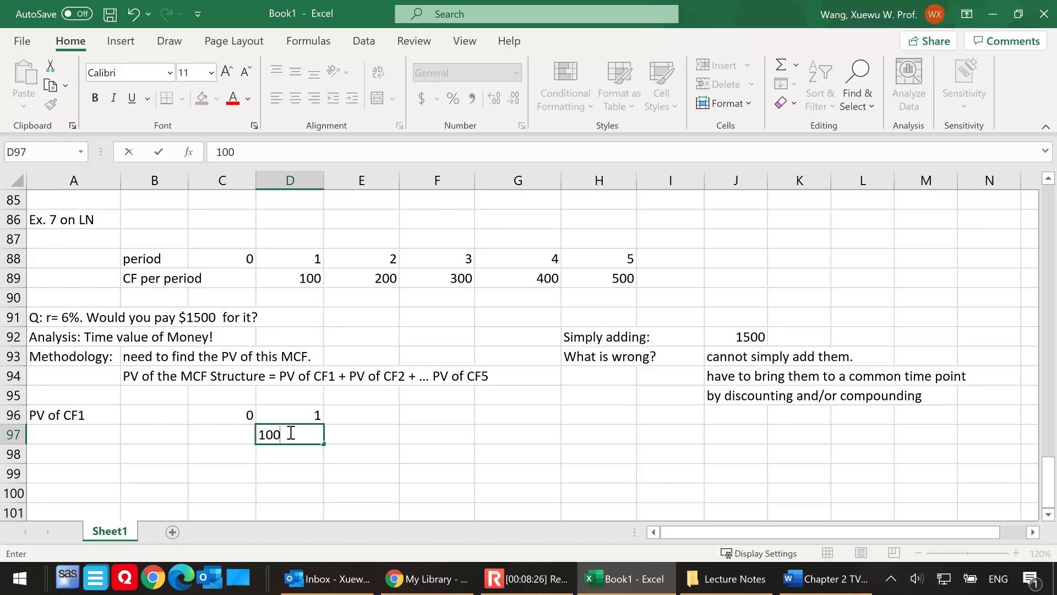
pyautogui.click(308, 460)
pyautogui.click(304, 435)
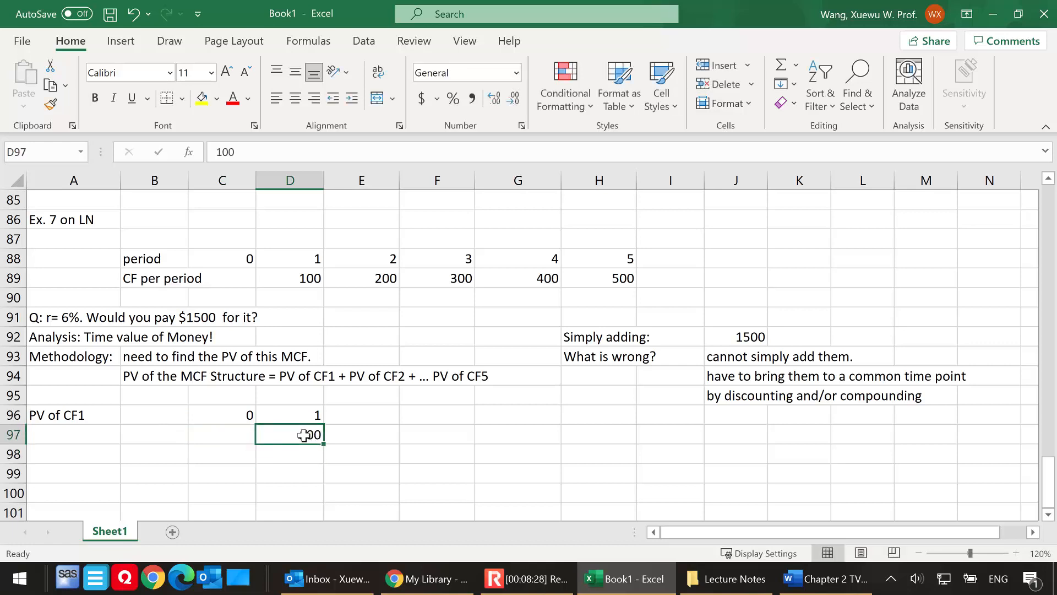
pyautogui.click(225, 438)
pyautogui.write('?')
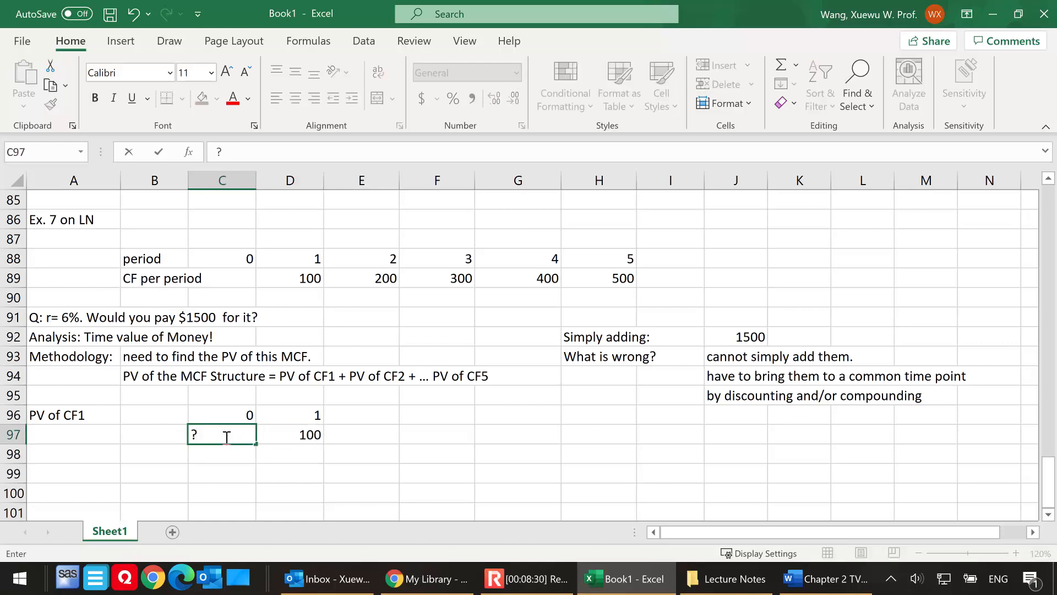
pyautogui.click(213, 449)
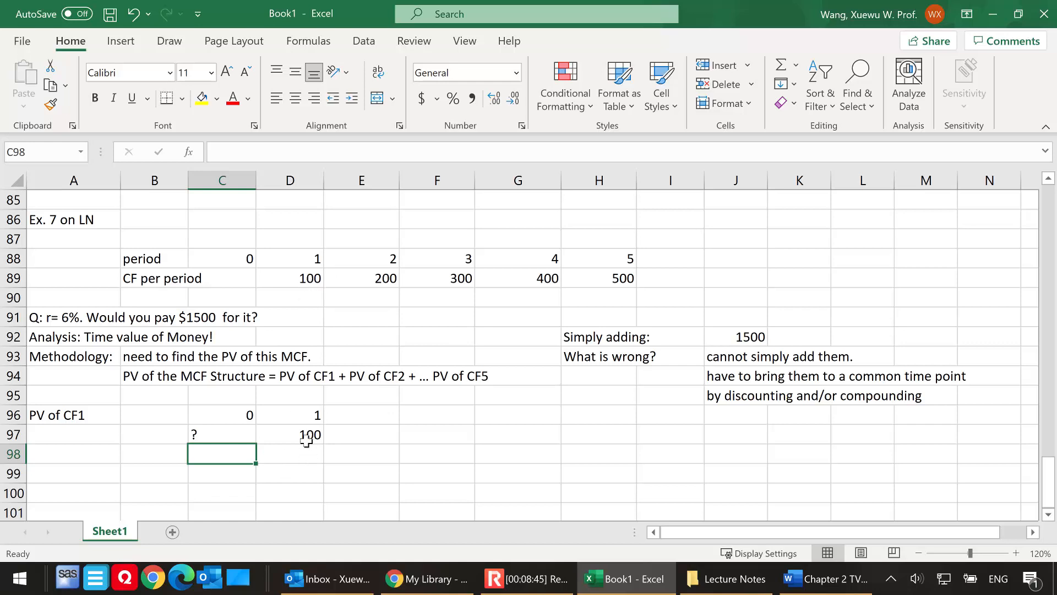
pyautogui.click(226, 410)
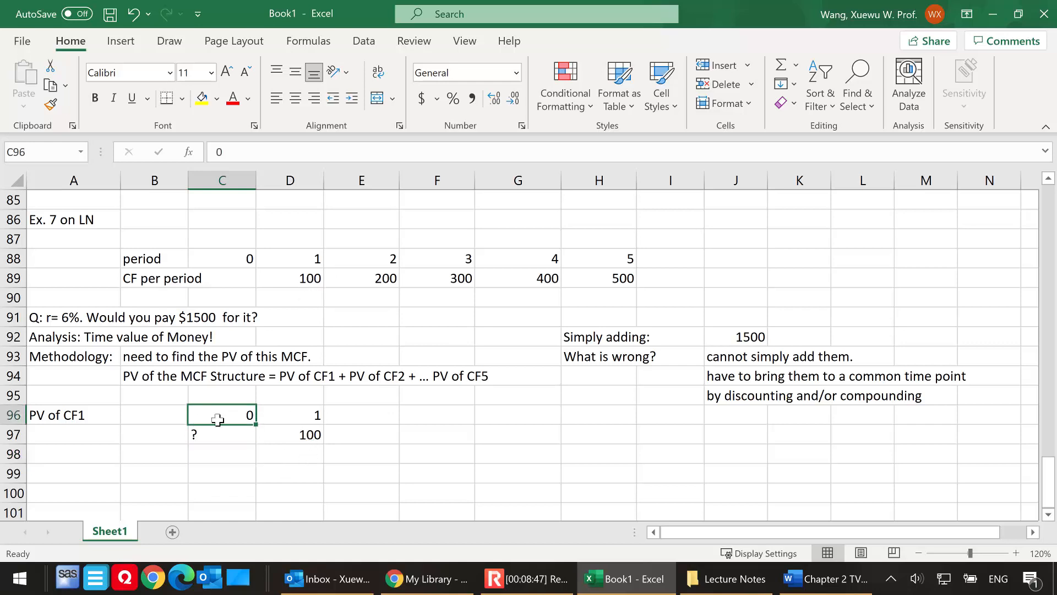
pyautogui.click(220, 434)
pyautogui.click(300, 411)
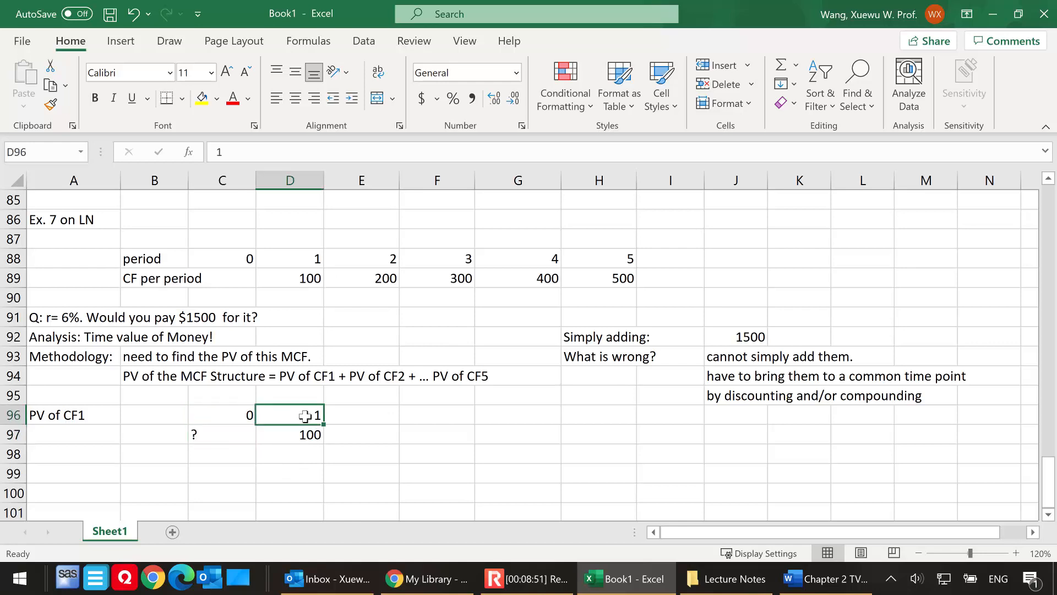
pyautogui.click(298, 438)
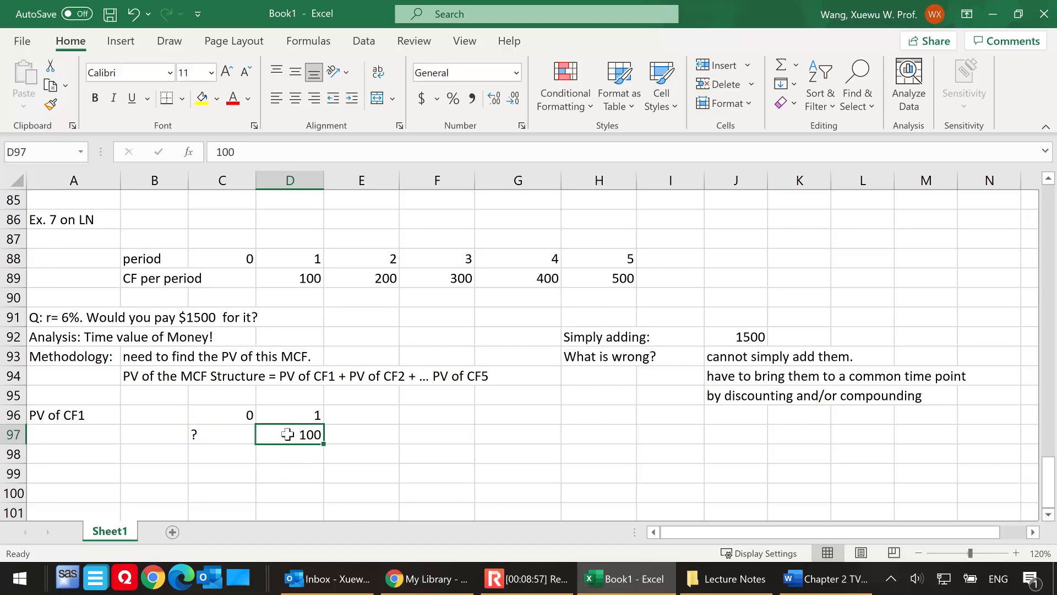
pyautogui.click(228, 433)
# Step: Write "Note: all the PVs on the RHS are defined by using the common time point 0." in B95
pyautogui.click(162, 396)
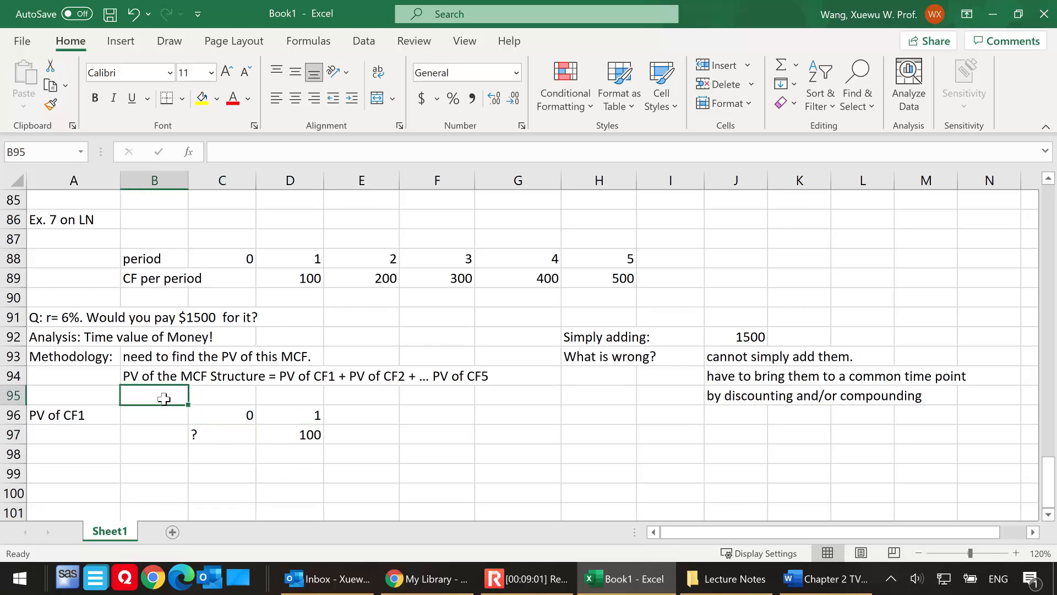
pyautogui.write('Note: al')
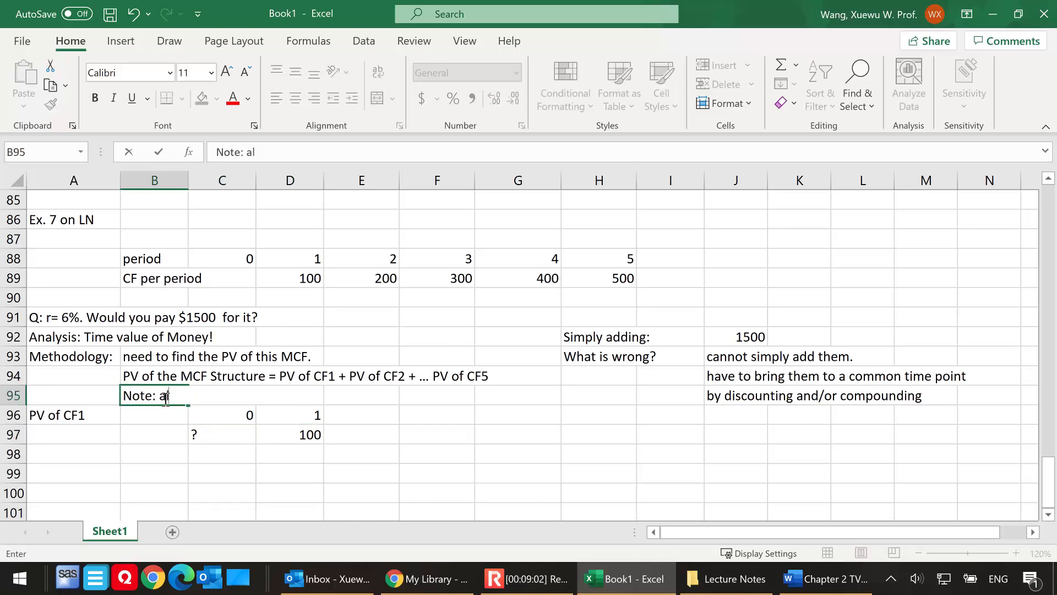
pyautogui.write('l the PVs ')
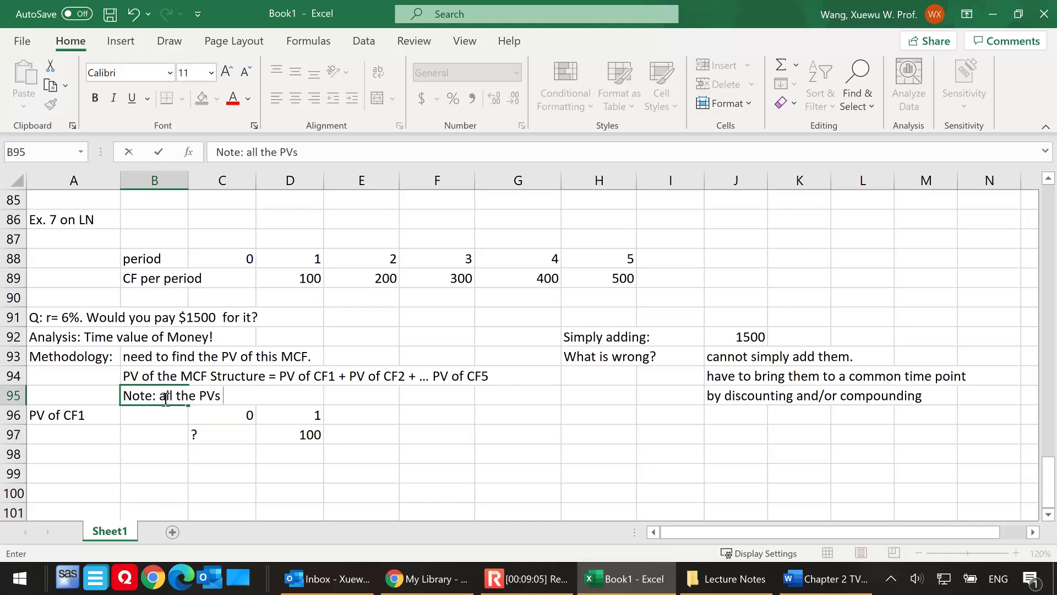
pyautogui.write('on the RHS ')
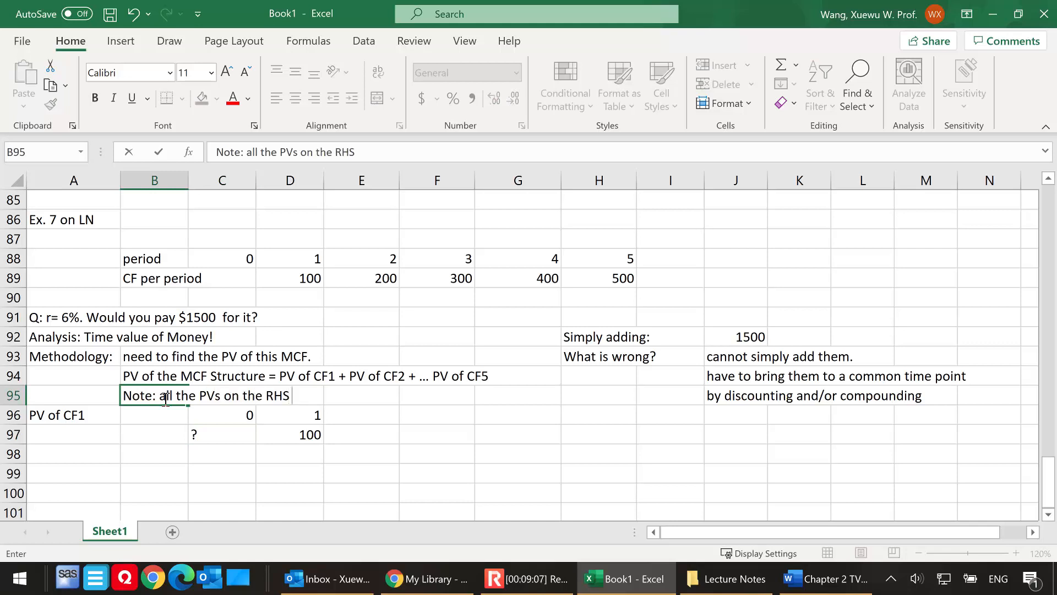
pyautogui.write('are defined')
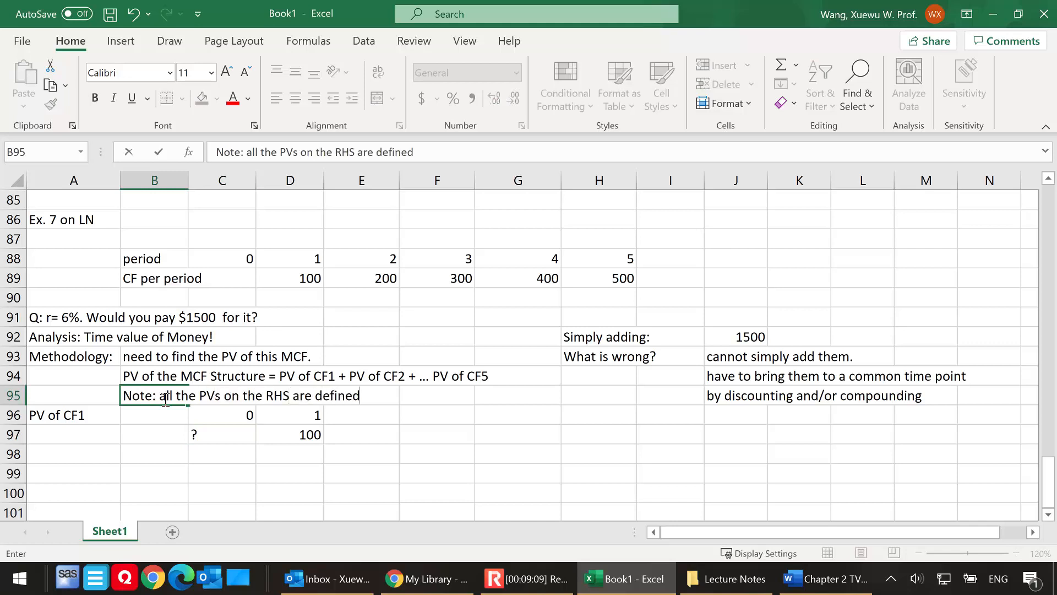
pyautogui.write(' by using the common time point')
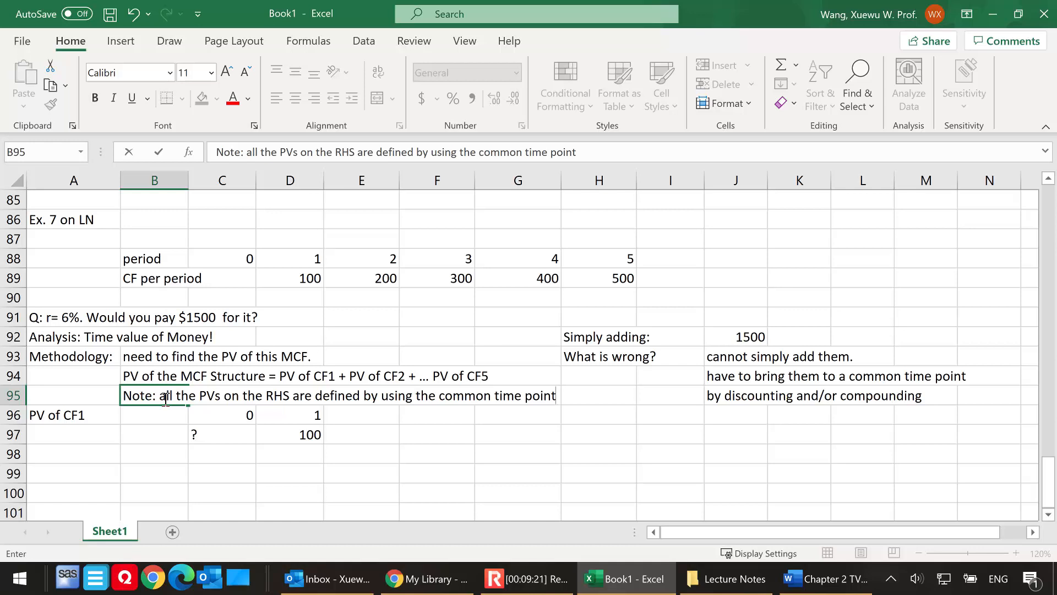
pyautogui.write('0.')
# Step: Insert an empty row above the "PV of CF1" row to separate it from the note
pyautogui.rightClick(9, 415)
pyautogui.click(72, 256)
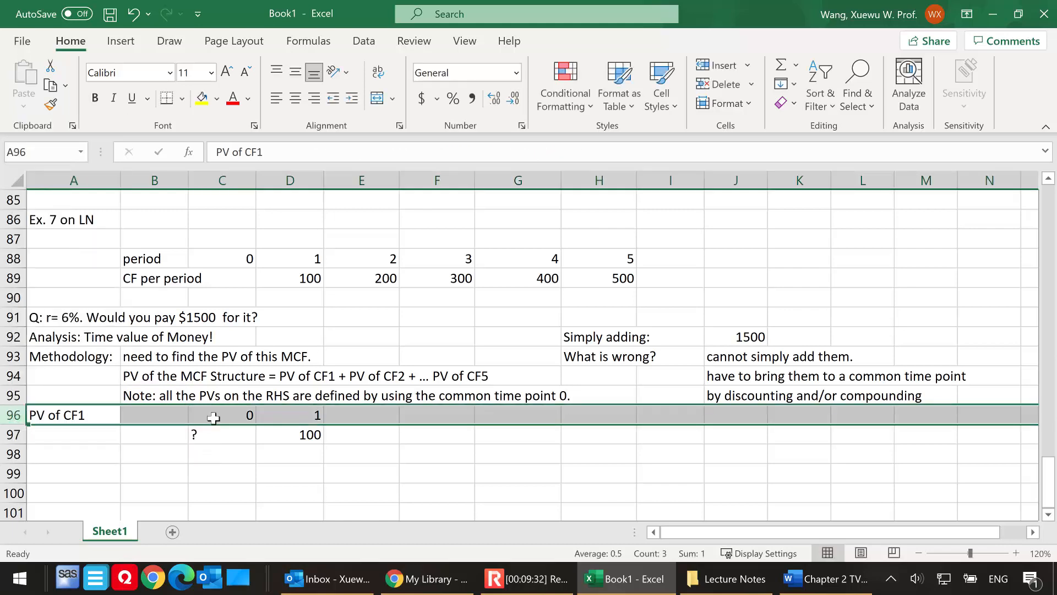
pyautogui.click(275, 457)
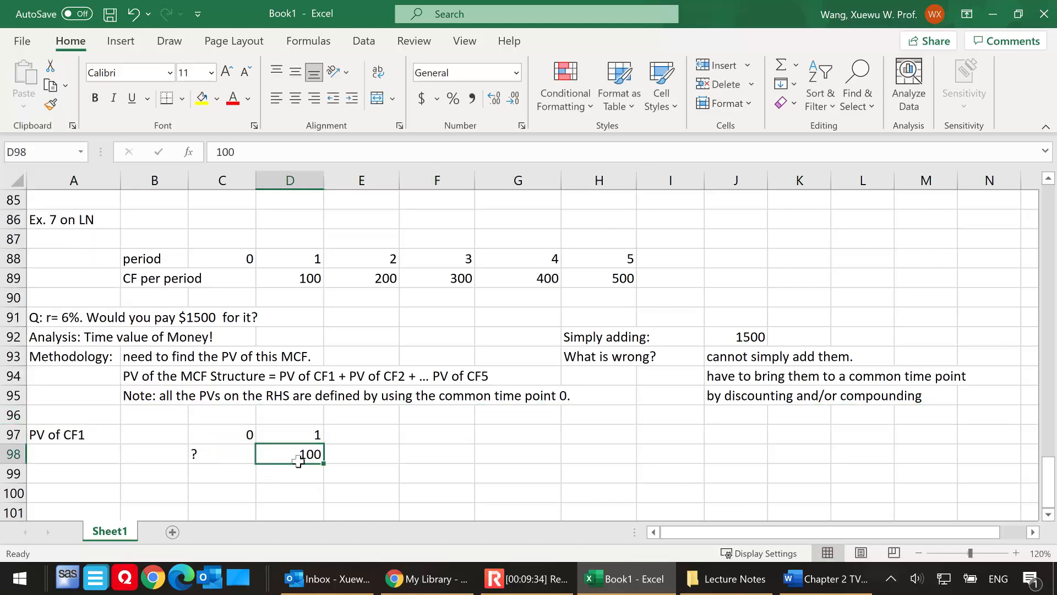
# Step: Replace the "?" in C98 with the formula =D98/(1+6%)^1 to discount CF1 to period 0
pyautogui.scroll(-1, 297, 467)
pyautogui.click(214, 394)
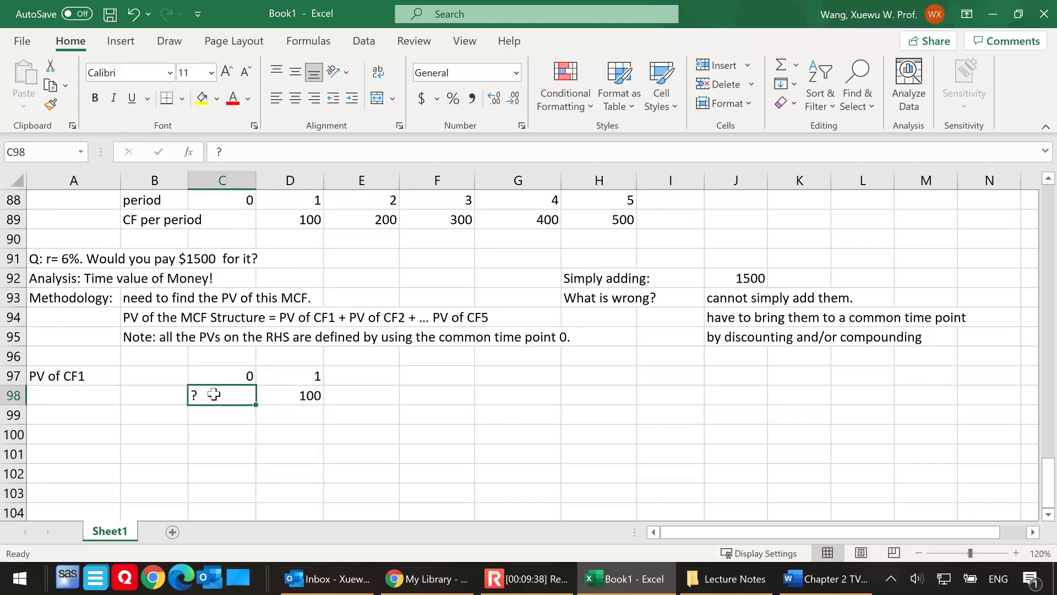
pyautogui.write('=')
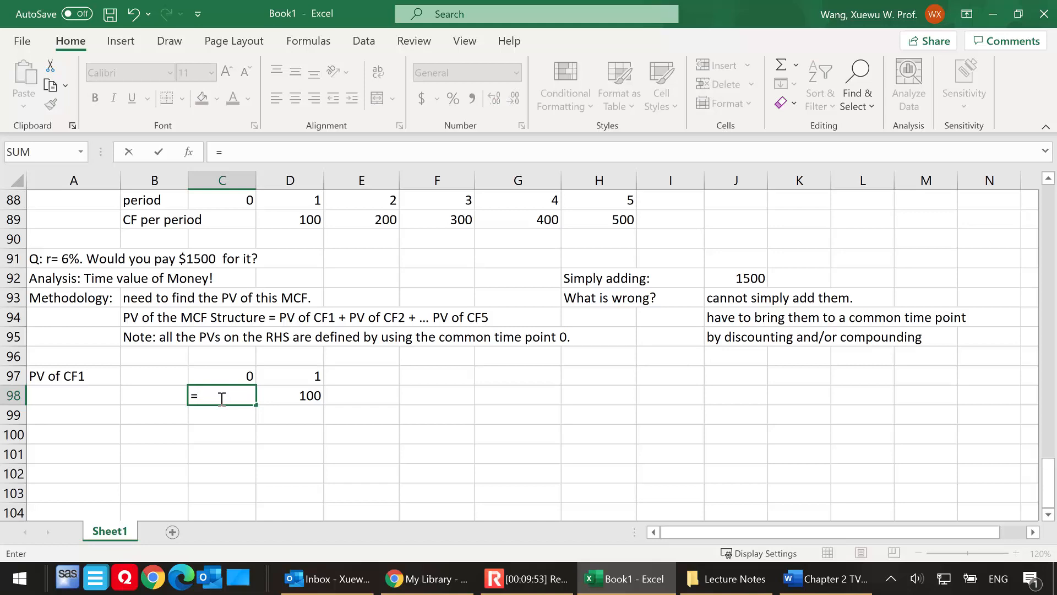
pyautogui.click(295, 397)
pyautogui.write('/(1+')
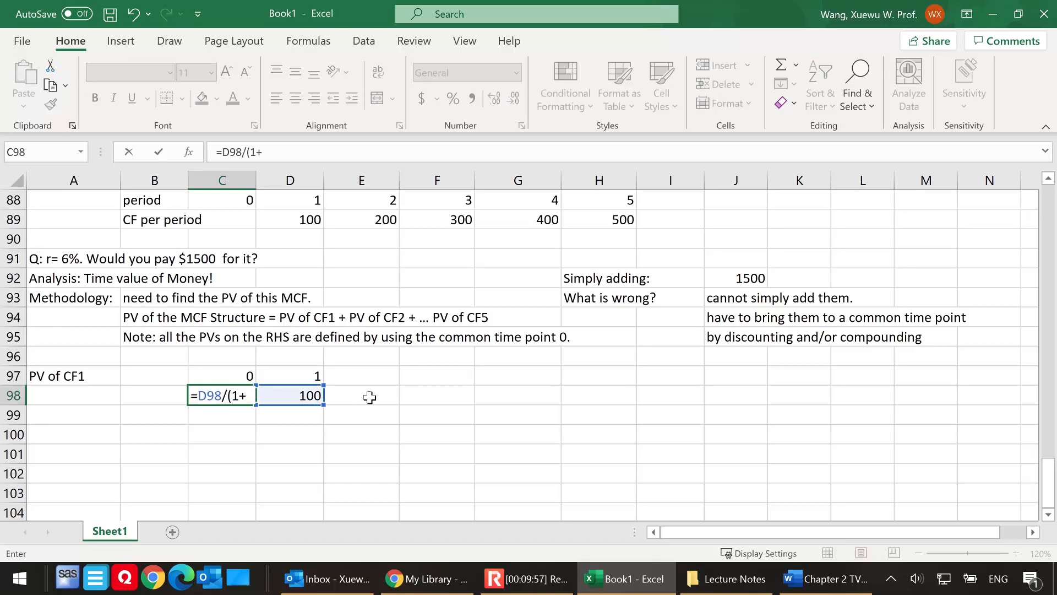
pyautogui.write('6%)^1')
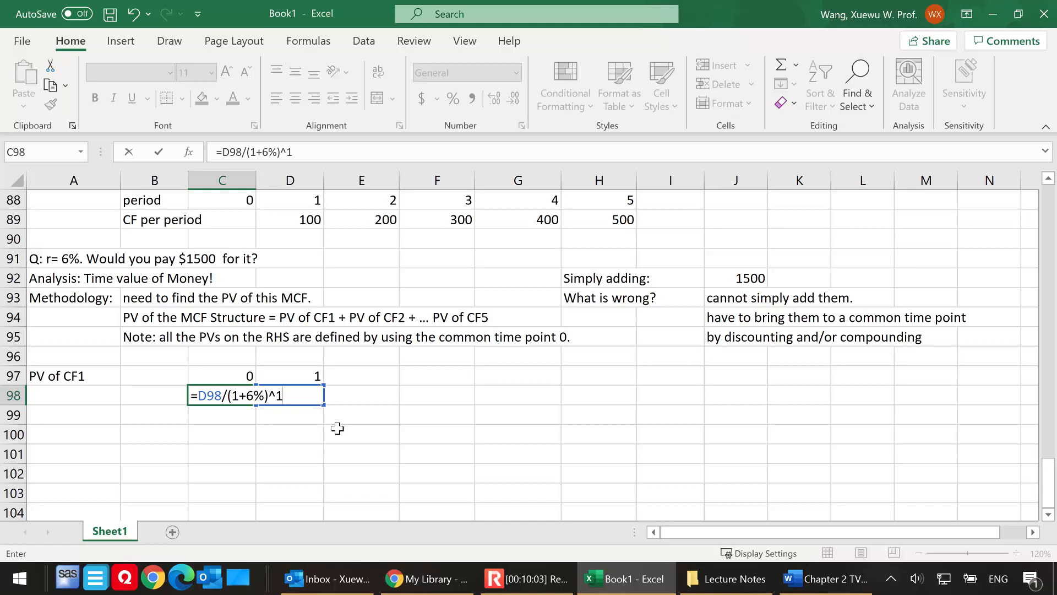
pyautogui.press('Return')
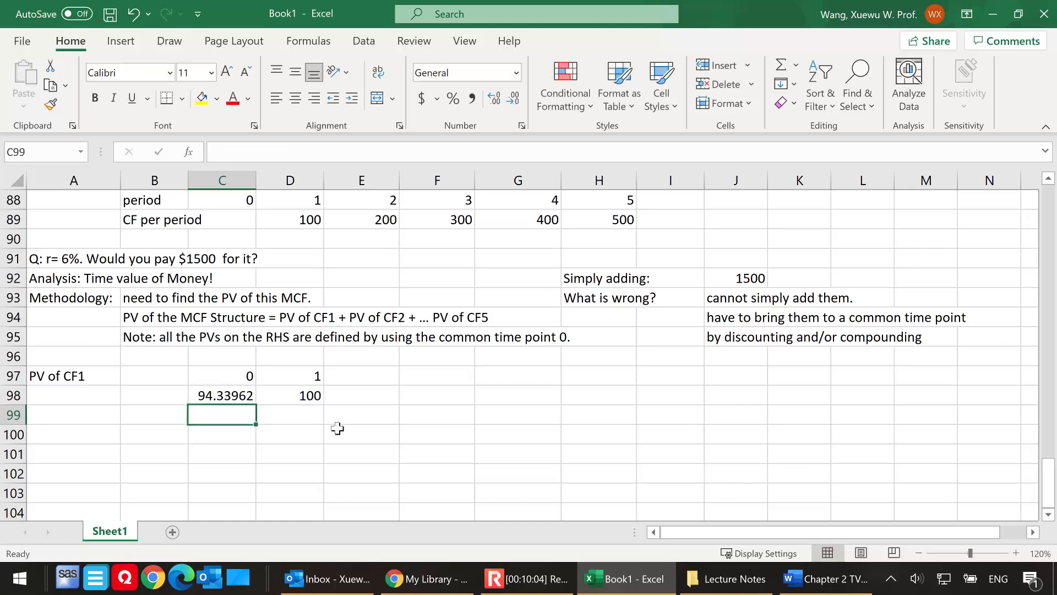
pyautogui.click(236, 395)
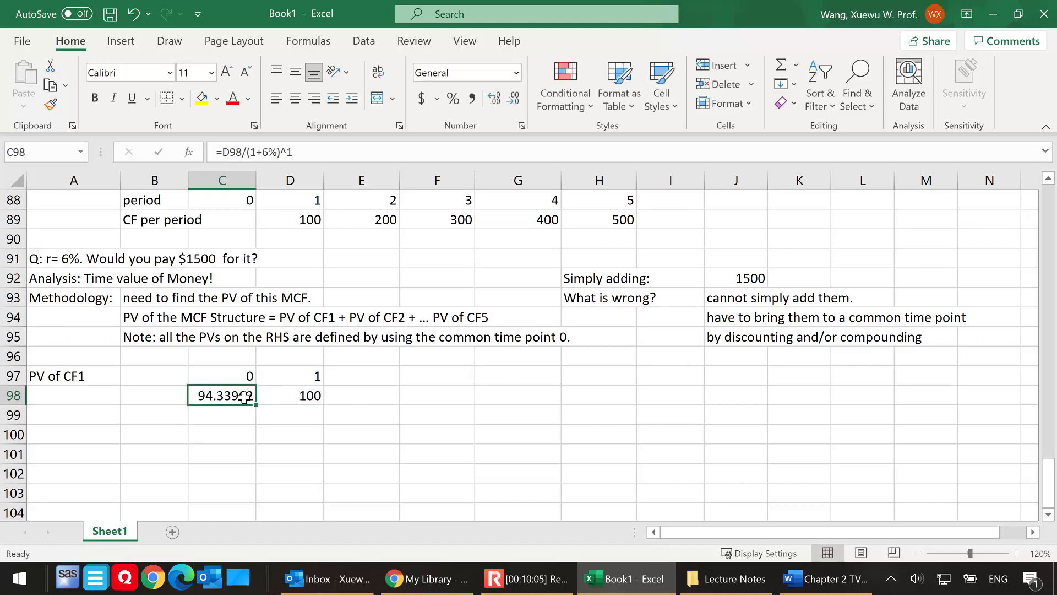
pyautogui.click(303, 397)
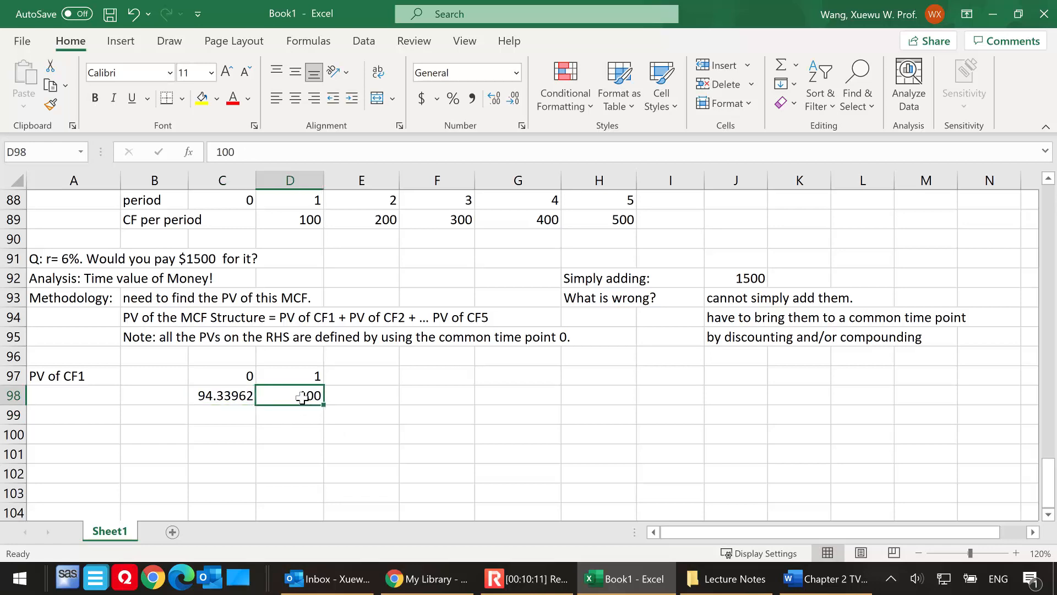
pyautogui.click(212, 398)
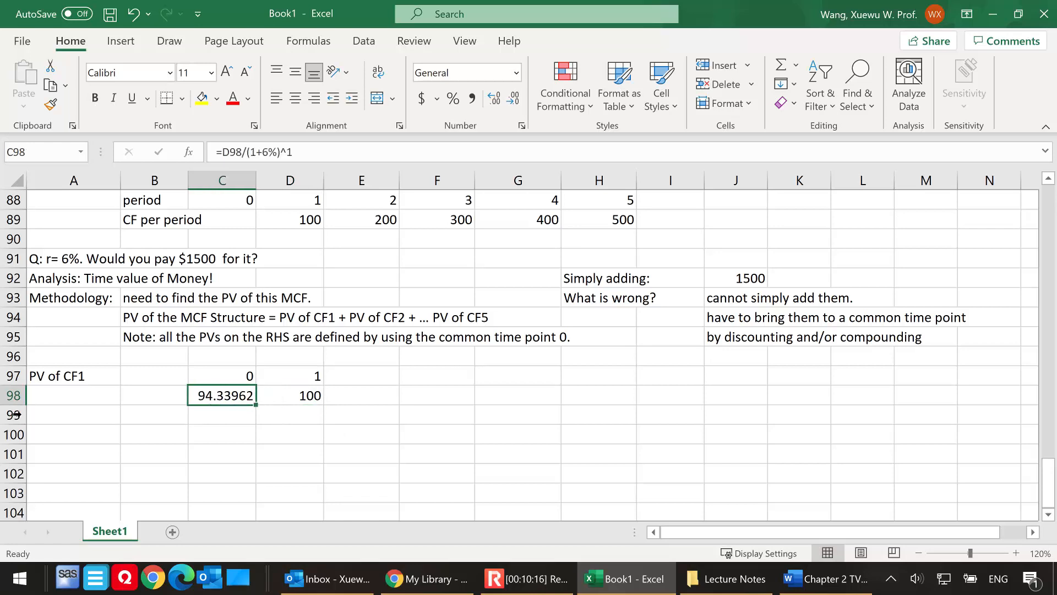
# Step: Enter the label "PV of CF2" and place it in A100, leaving an empty row below the CF1 block
pyautogui.click(65, 414)
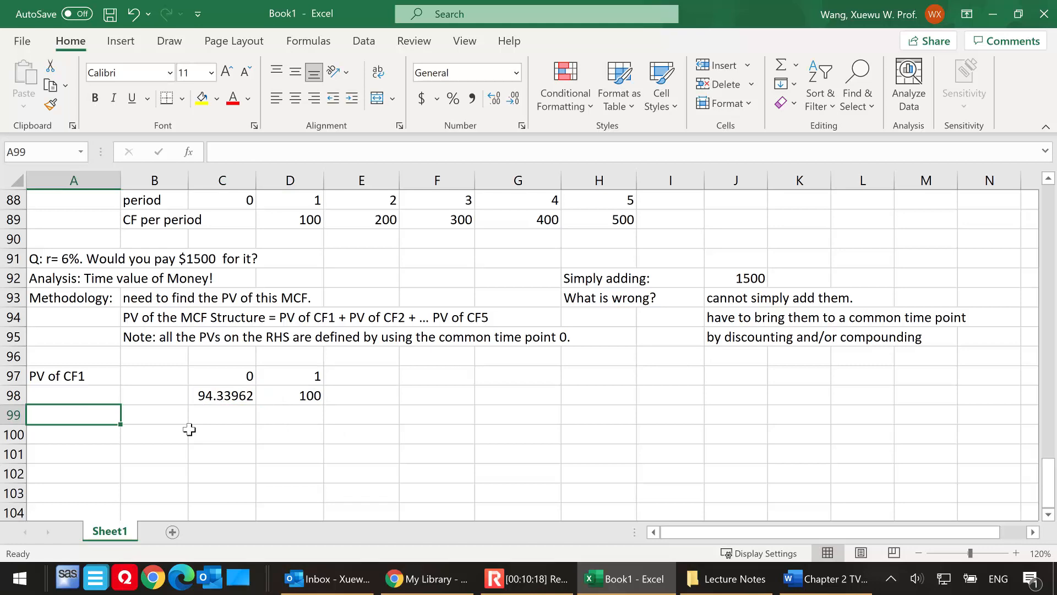
pyautogui.write('PV of CF2')
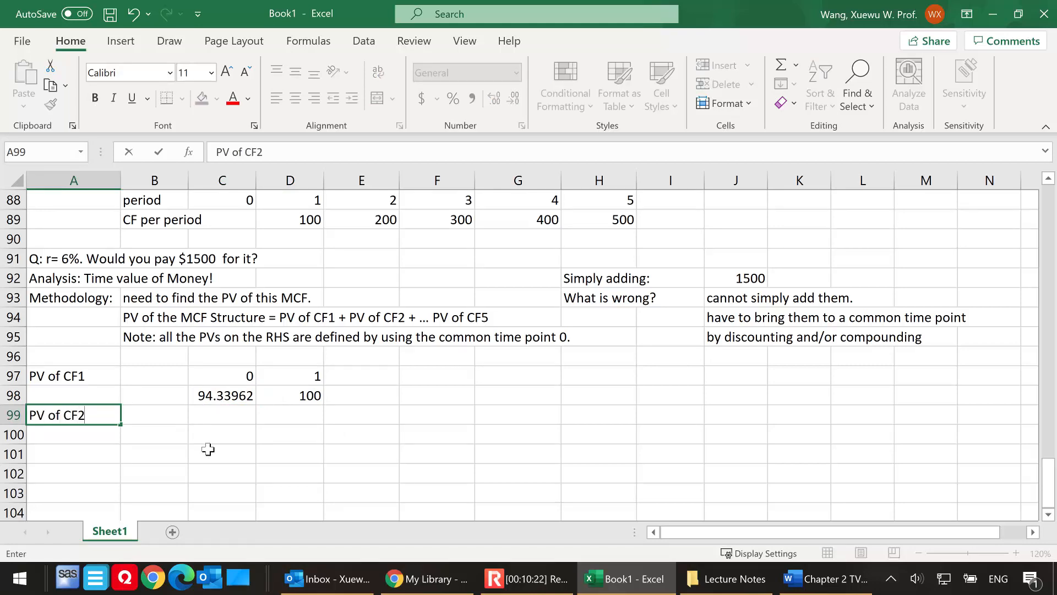
pyautogui.click(295, 421)
pyautogui.click(82, 419)
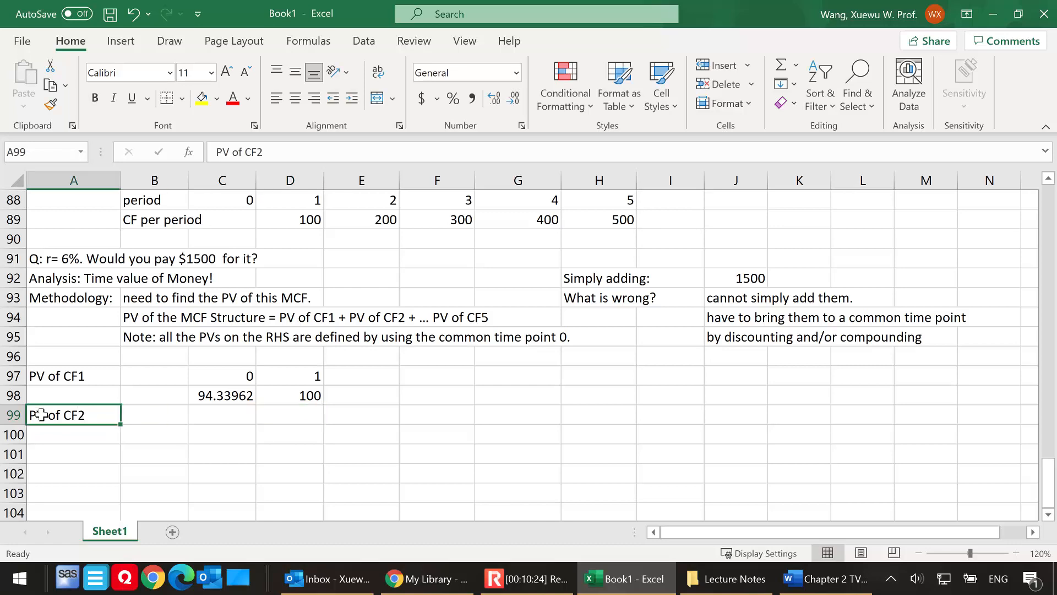
pyautogui.moveTo(101, 426); pyautogui.dragTo(123, 438)
# Step: Set up the period row for CF2 with 0 in C100 and 2 in E100, leaving D100 empty
pyautogui.click(286, 438)
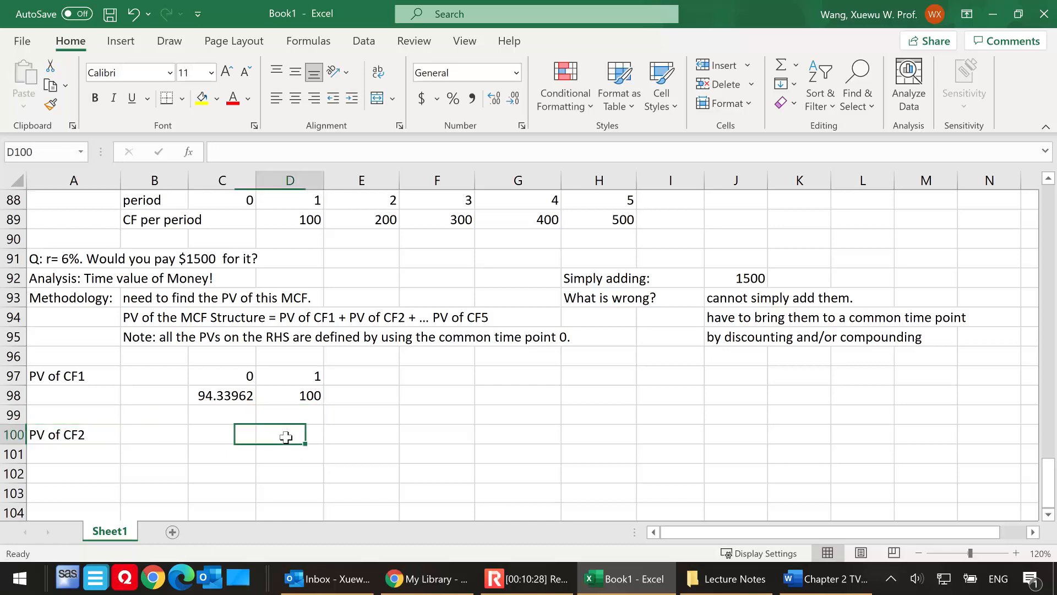
pyautogui.click(240, 437)
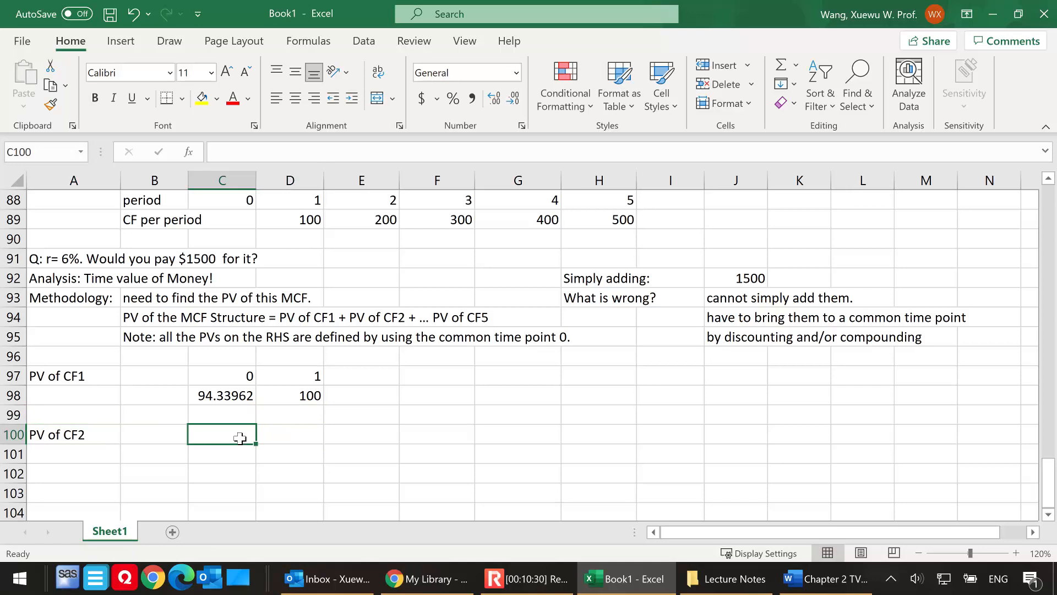
pyautogui.write('0')
pyautogui.click(367, 437)
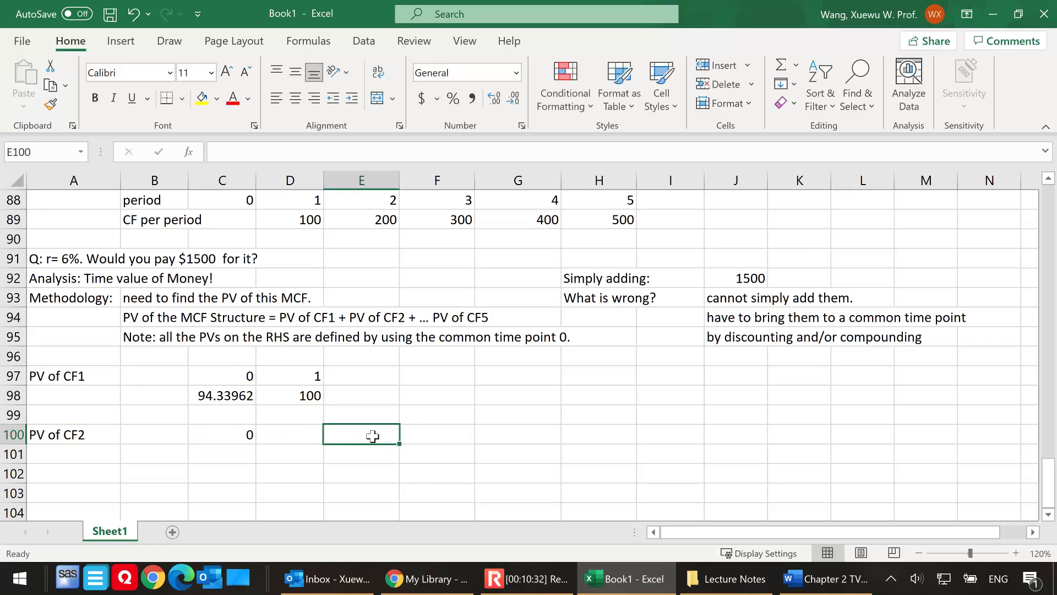
pyautogui.write('2')
pyautogui.click(309, 438)
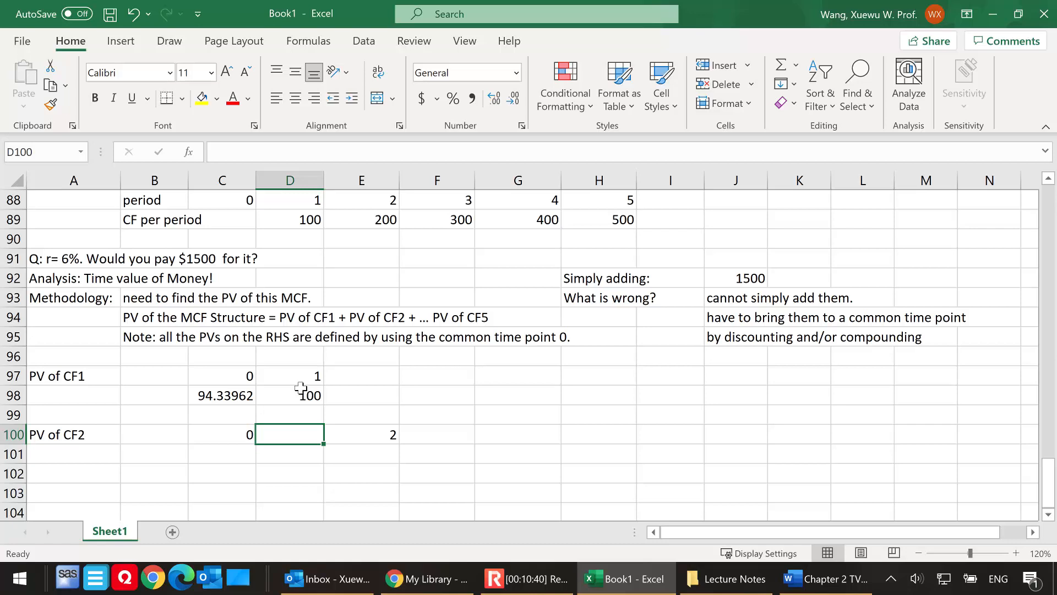
pyautogui.click(427, 439)
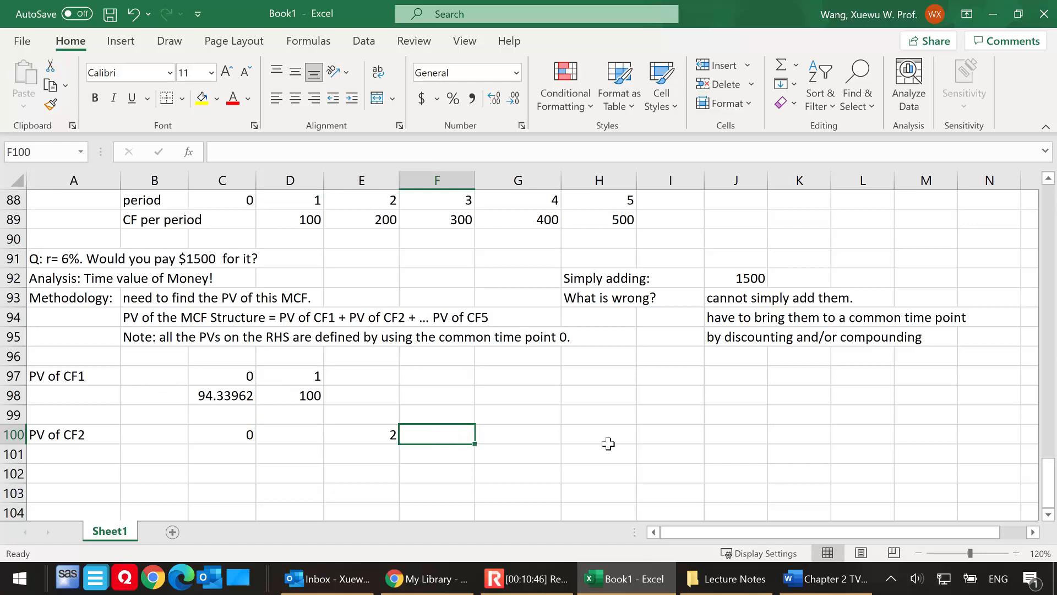
# Step: Enter the cash flow 200 in E101 under period 2
pyautogui.click(230, 458)
pyautogui.click(382, 451)
pyautogui.write('200')
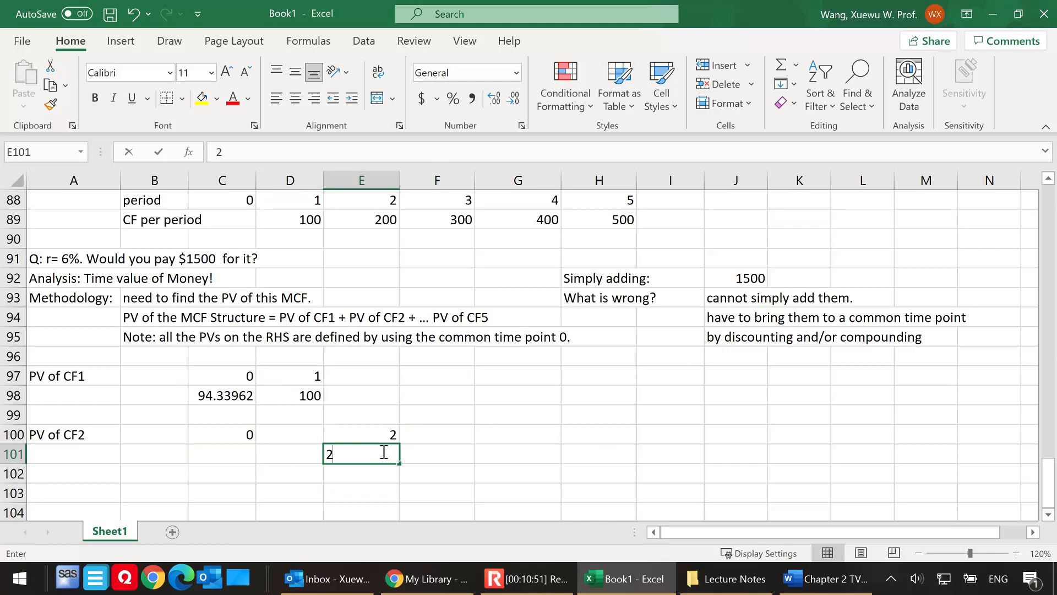
# Step: Enter the formula =E101/(1+6%)^2 in C101 to discount CF2 to period 0, and check it
pyautogui.click(229, 455)
pyautogui.write('?')
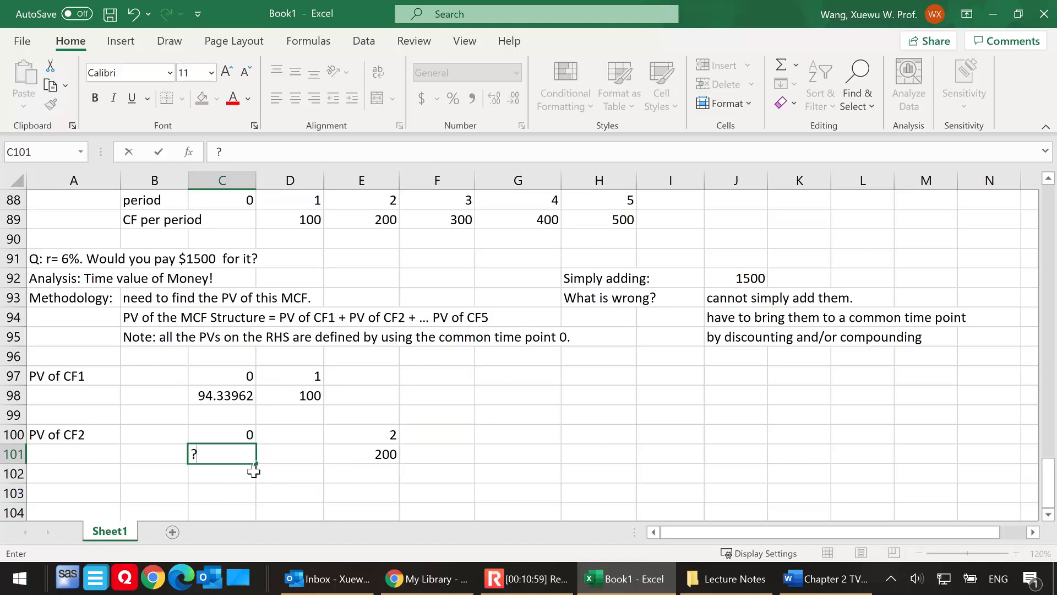
pyautogui.press('Escape')
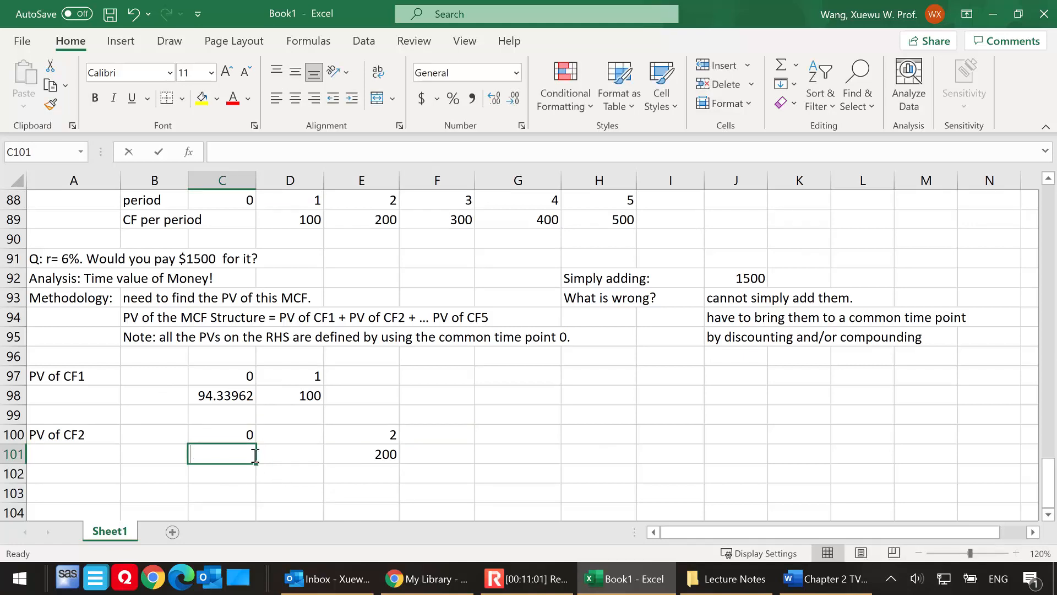
pyautogui.write('=')
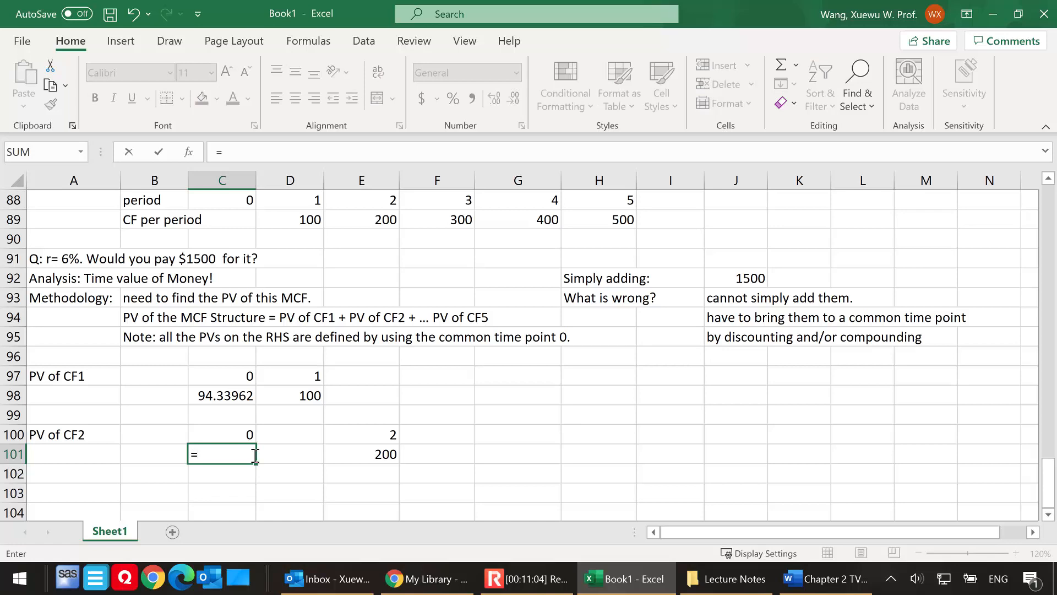
pyautogui.click(362, 455)
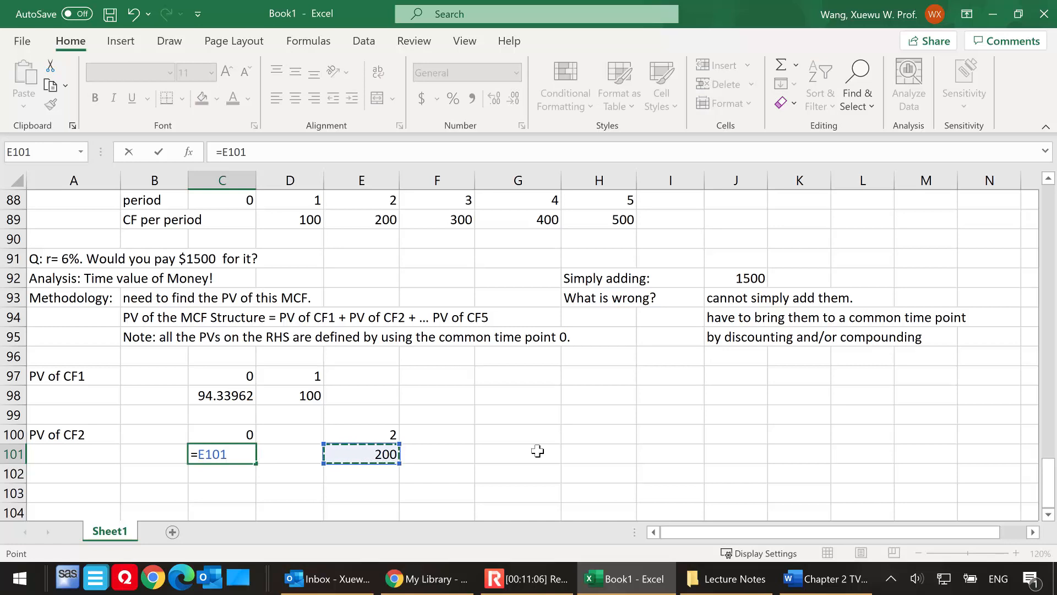
pyautogui.write('/')
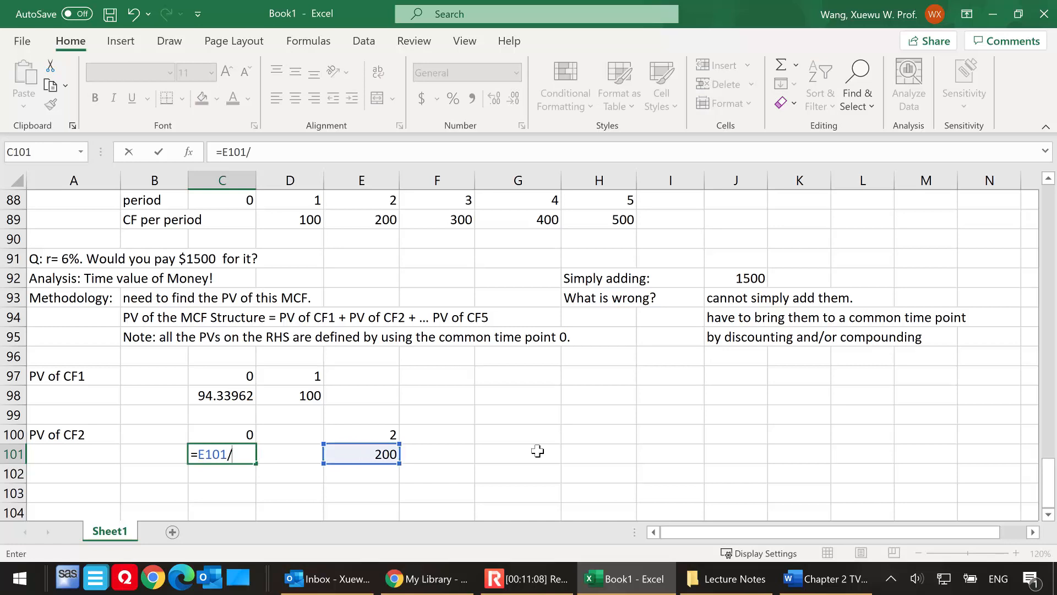
pyautogui.write('(1+6%)^')
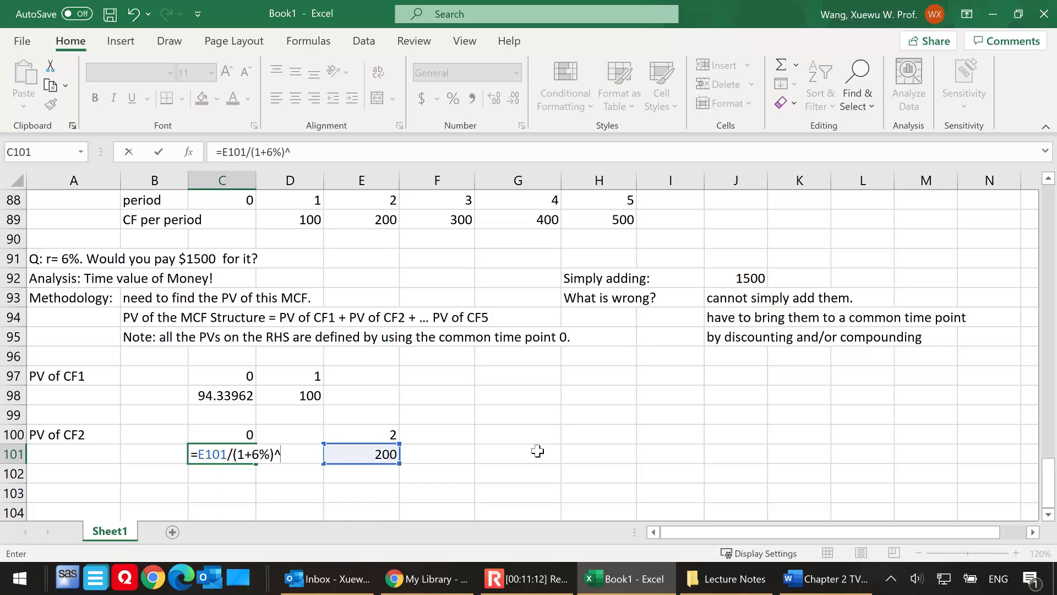
pyautogui.write('2')
pyautogui.press('Return')
pyautogui.scroll(-1, 353, 435)
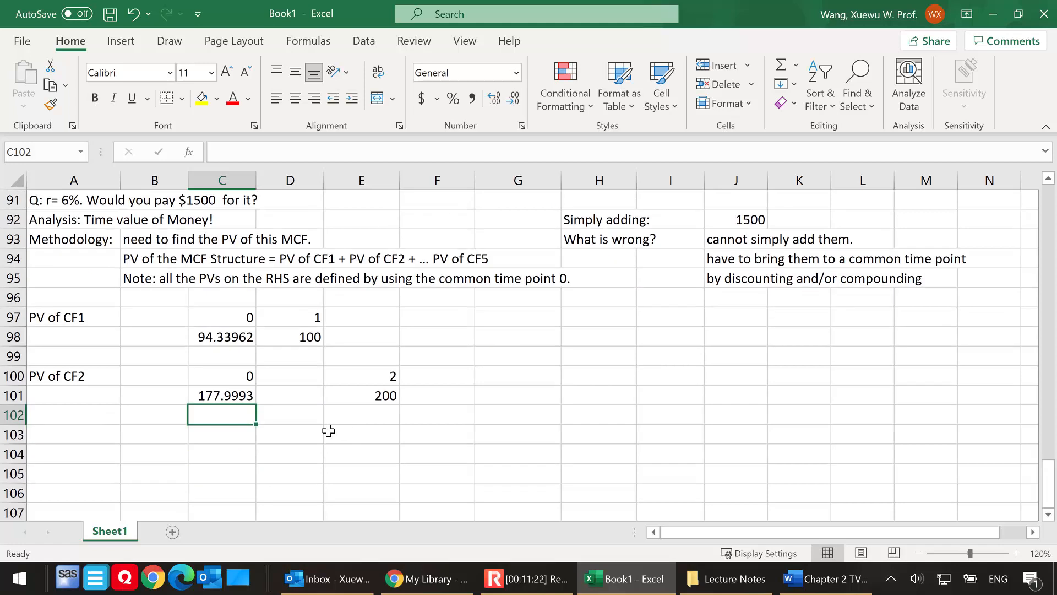
pyautogui.doubleClick(228, 396)
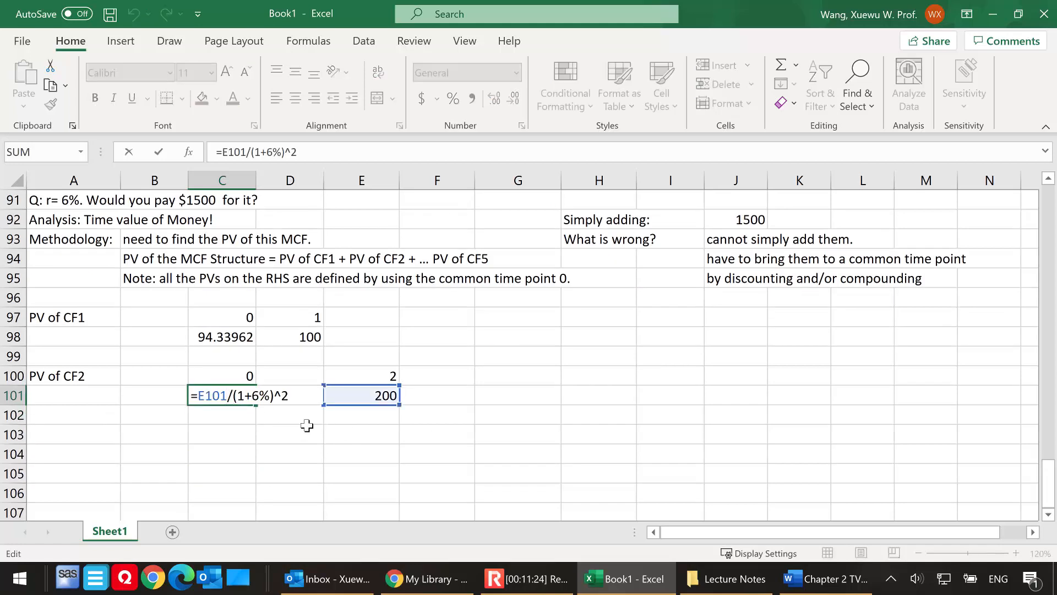
pyautogui.press('Escape')
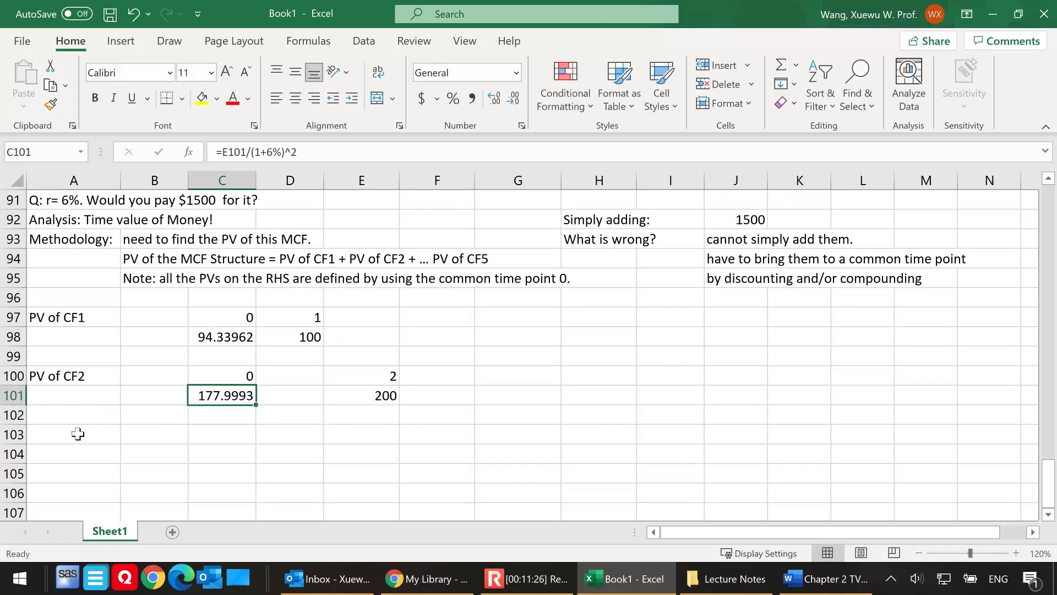
# Step: Enter the label "PV of CF3" in A103, leaving an empty row below the CF2 block
pyautogui.click(100, 433)
pyautogui.write('PV of')
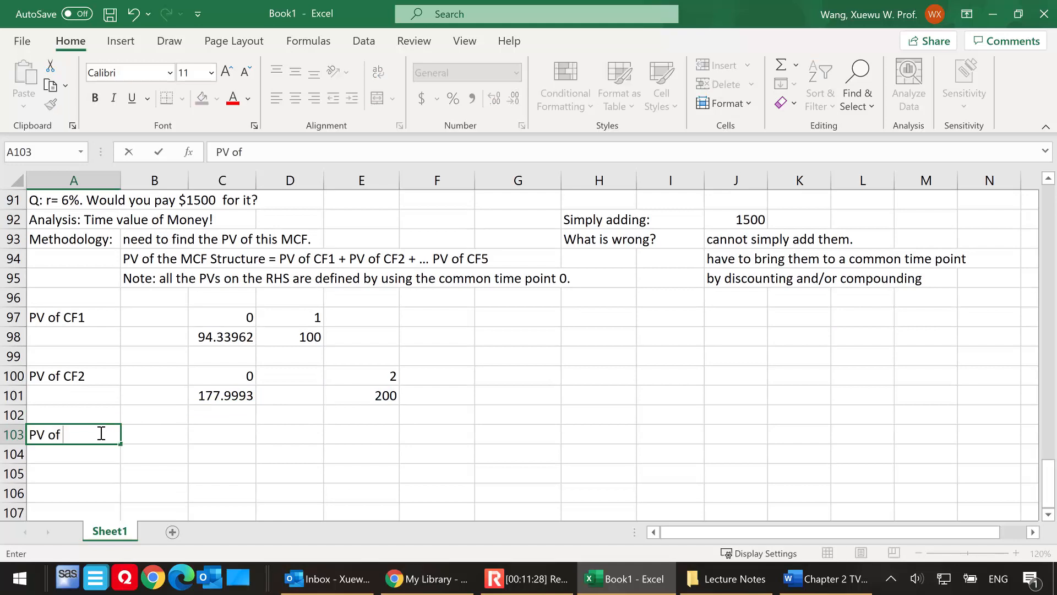
pyautogui.write(' CF 3')
pyautogui.click(78, 435)
pyautogui.press('Delete')
pyautogui.write('3')
pyautogui.press('BackSpace')
# Step: Set up the CF3 timeline with period 0 in C103, period 3 in F103 and the cash flow 300 in F104
pyautogui.click(236, 435)
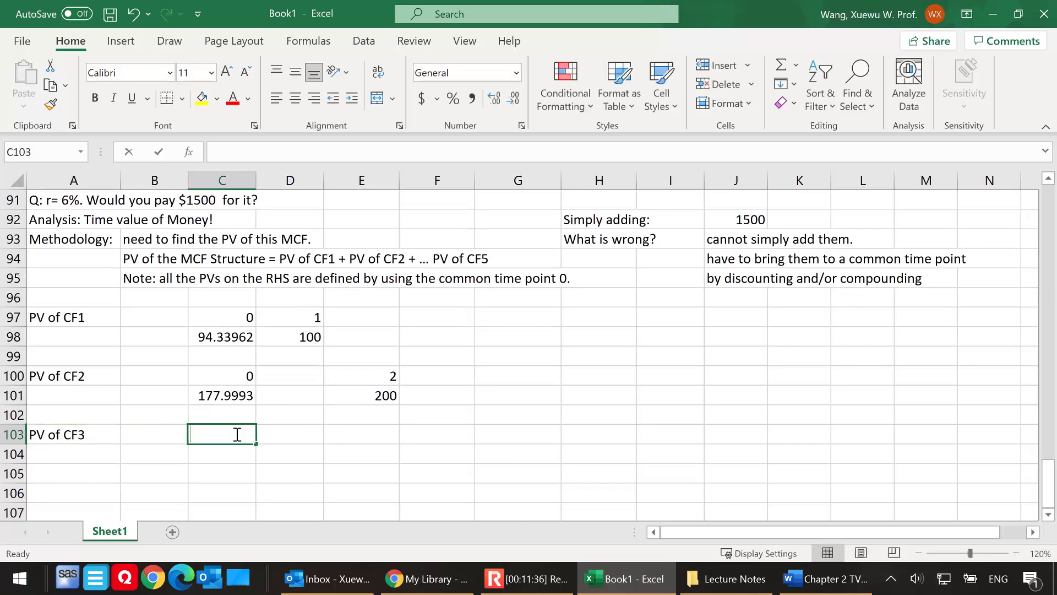
pyautogui.write('0')
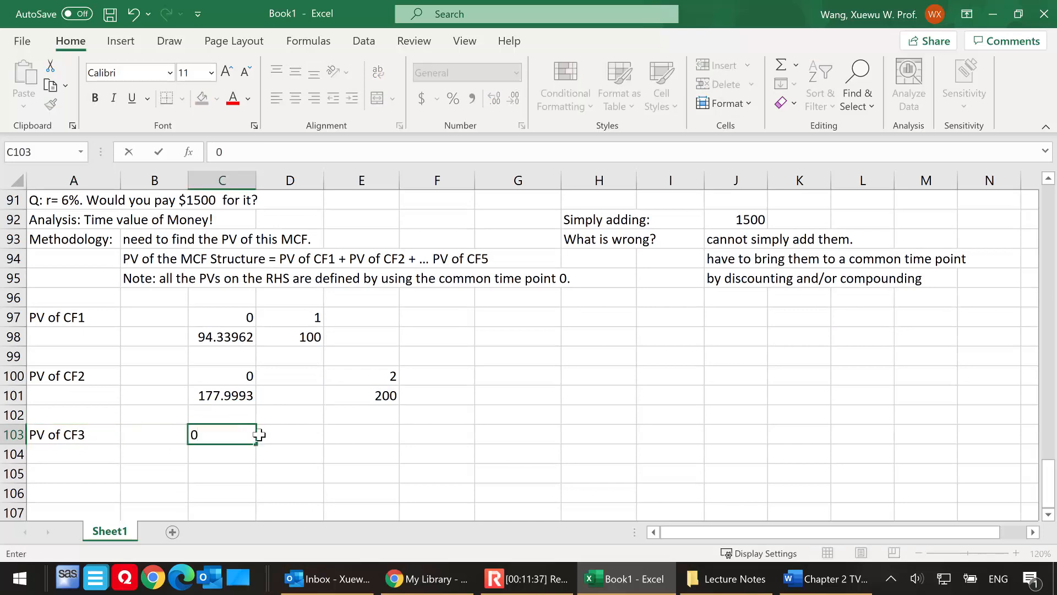
pyautogui.click(449, 437)
pyautogui.write('3')
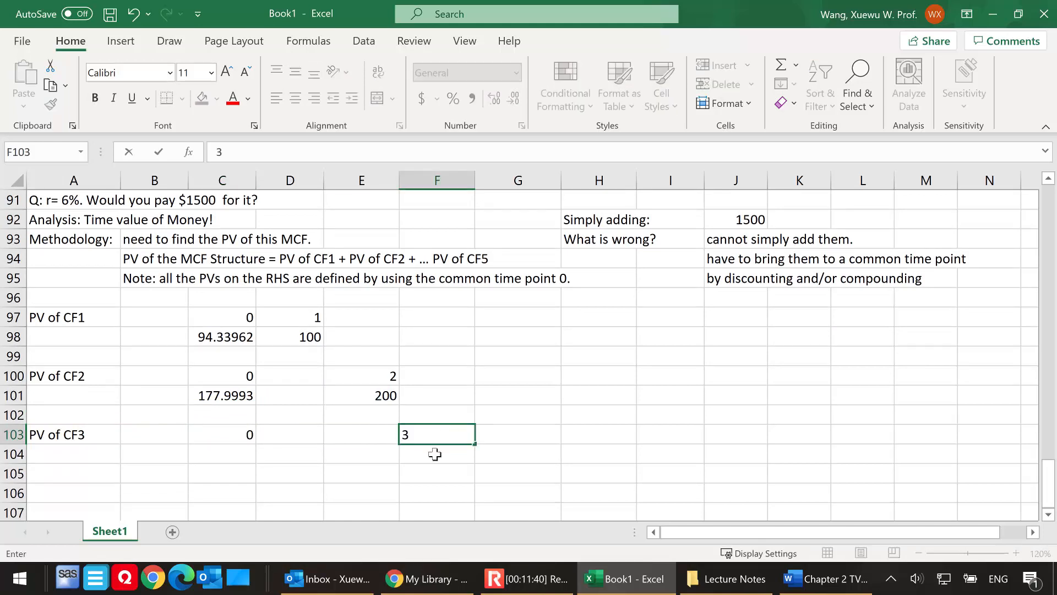
pyautogui.press('Return')
pyautogui.moveTo(295, 435); pyautogui.dragTo(353, 435)
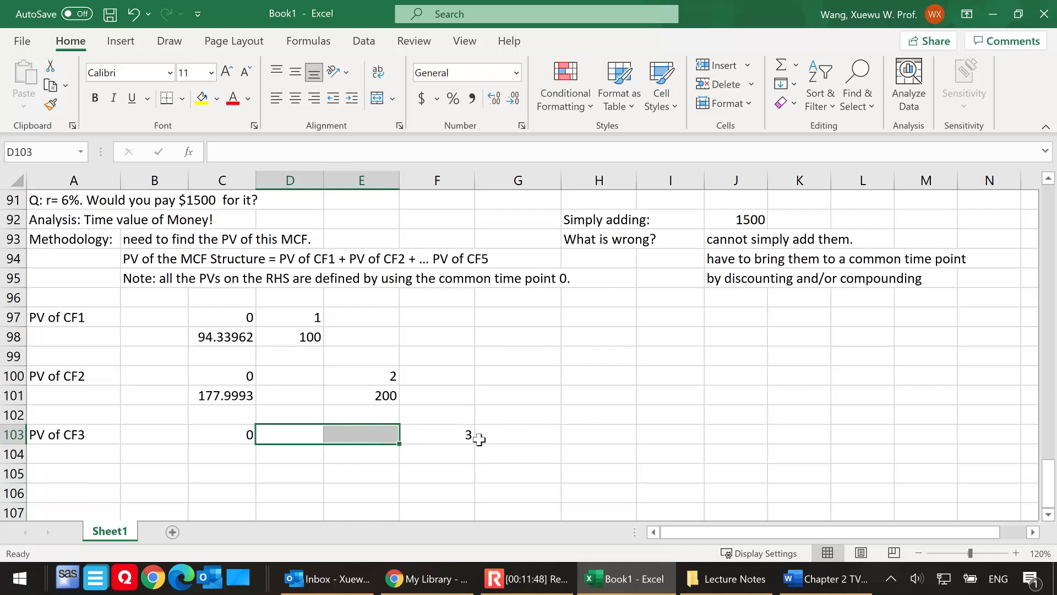
pyautogui.click(448, 457)
pyautogui.write('300')
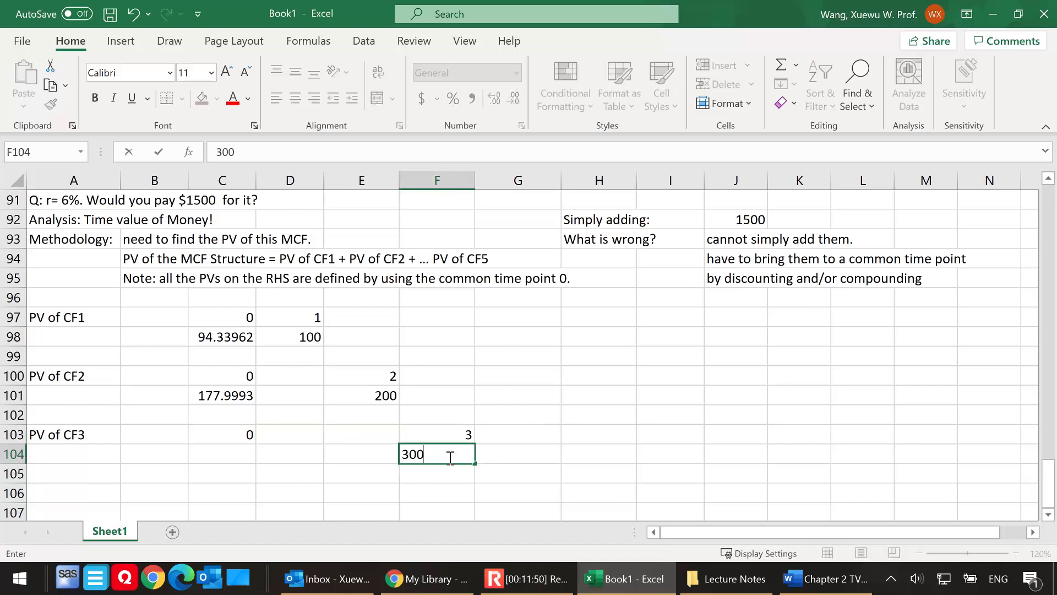
# Step: Enter the formula =F104/(1+6%)^3 in C104 to discount CF3 to period 0
pyautogui.click(242, 458)
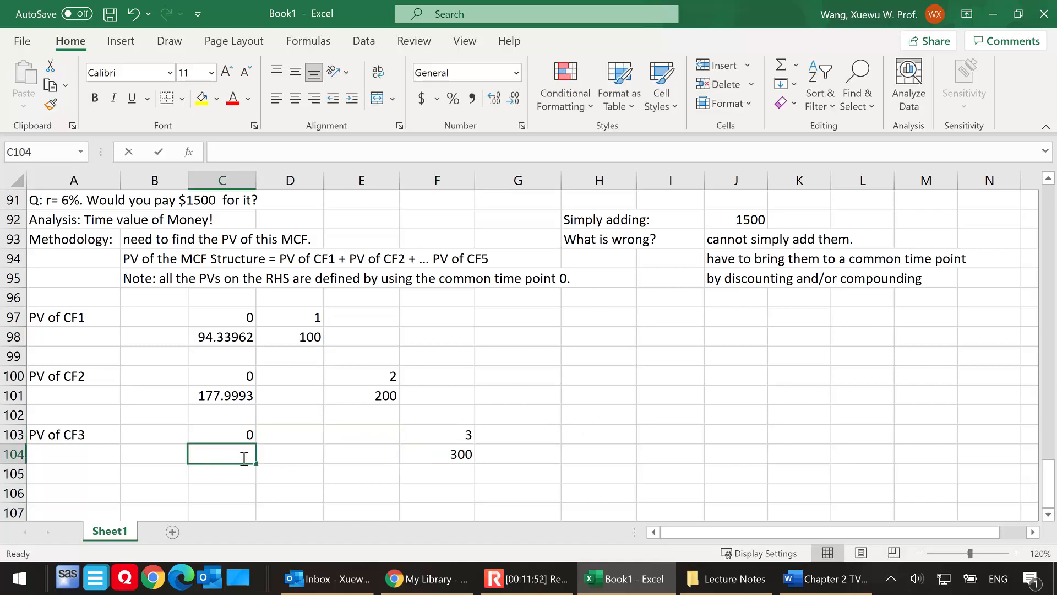
pyautogui.write('?')
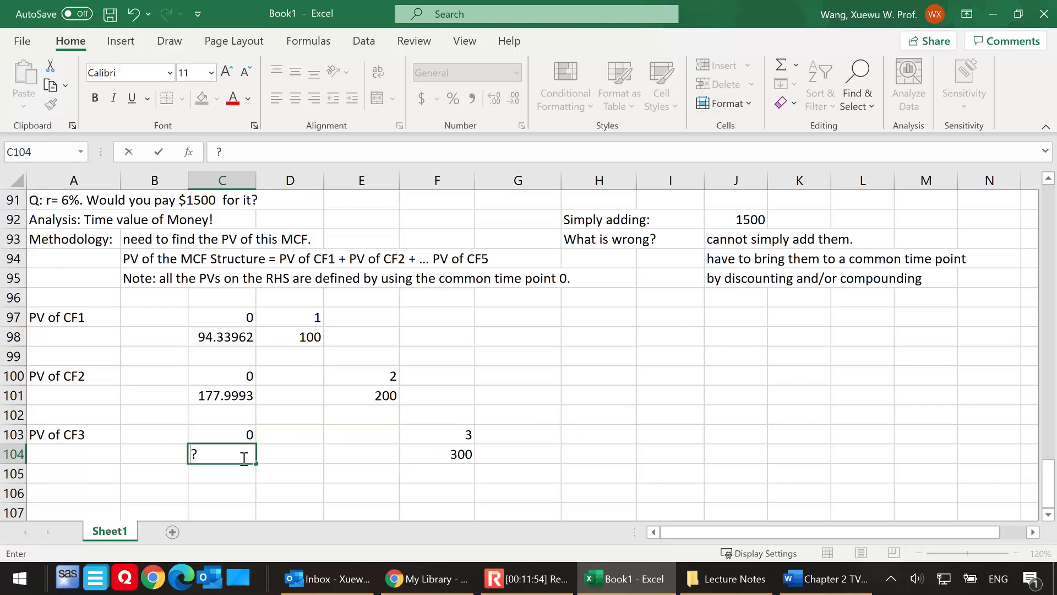
pyautogui.press('BackSpace')
pyautogui.write('=')
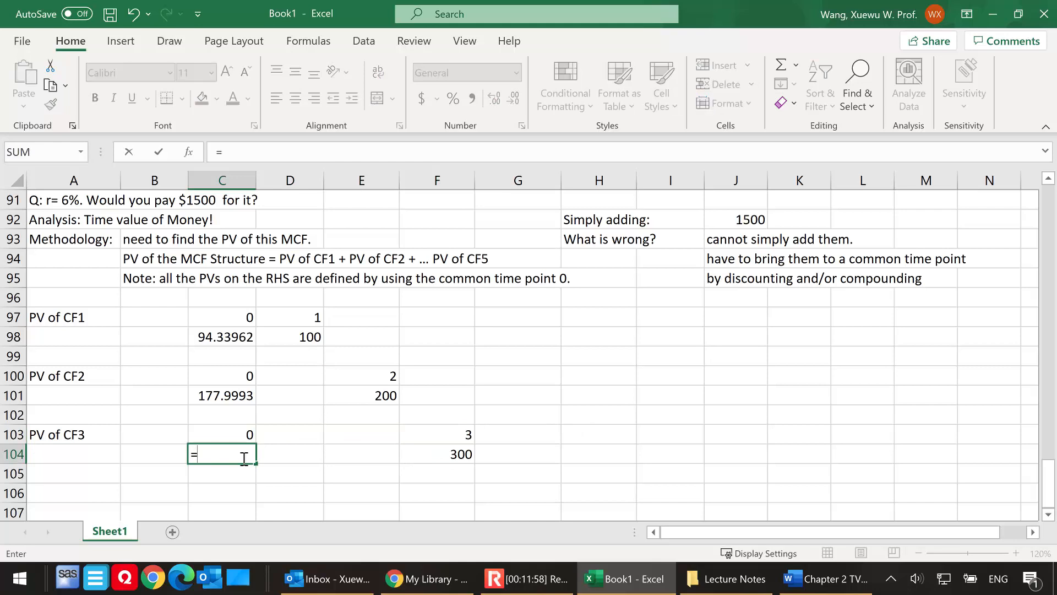
pyautogui.click(456, 454)
pyautogui.write('/')
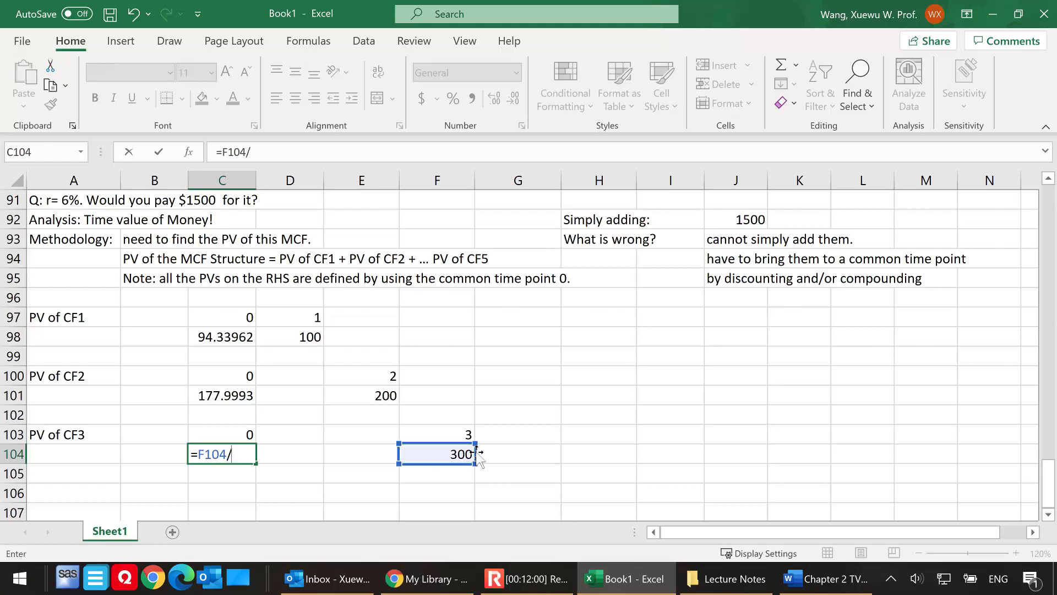
pyautogui.write('(1+6%)^3')
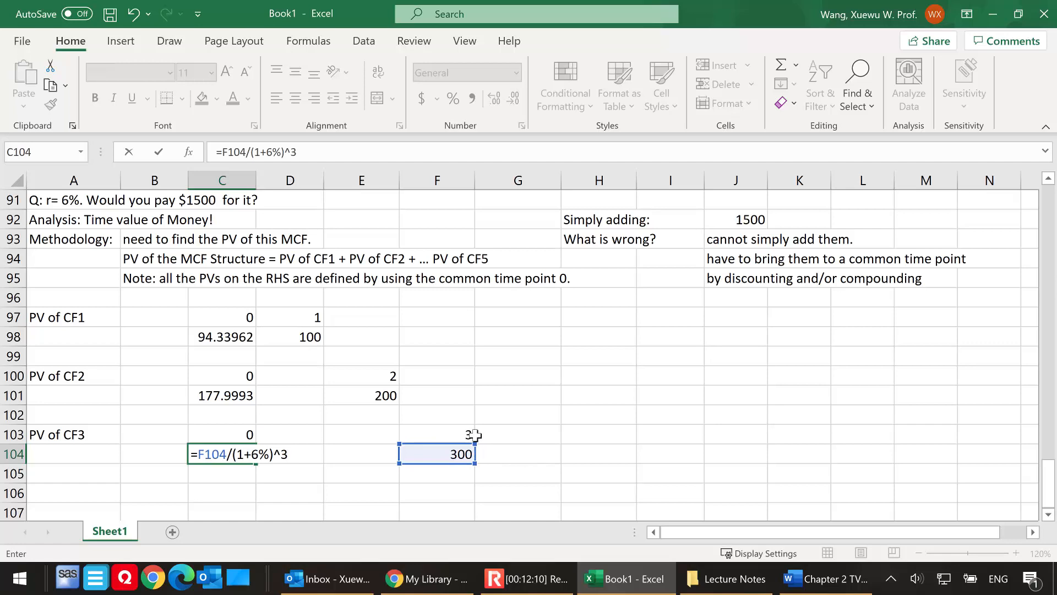
pyautogui.press('Return')
# Step: Enter the label "PV of CF4" in A106, leaving an empty row below the CF3 block
pyautogui.scroll(-1, 103, 417)
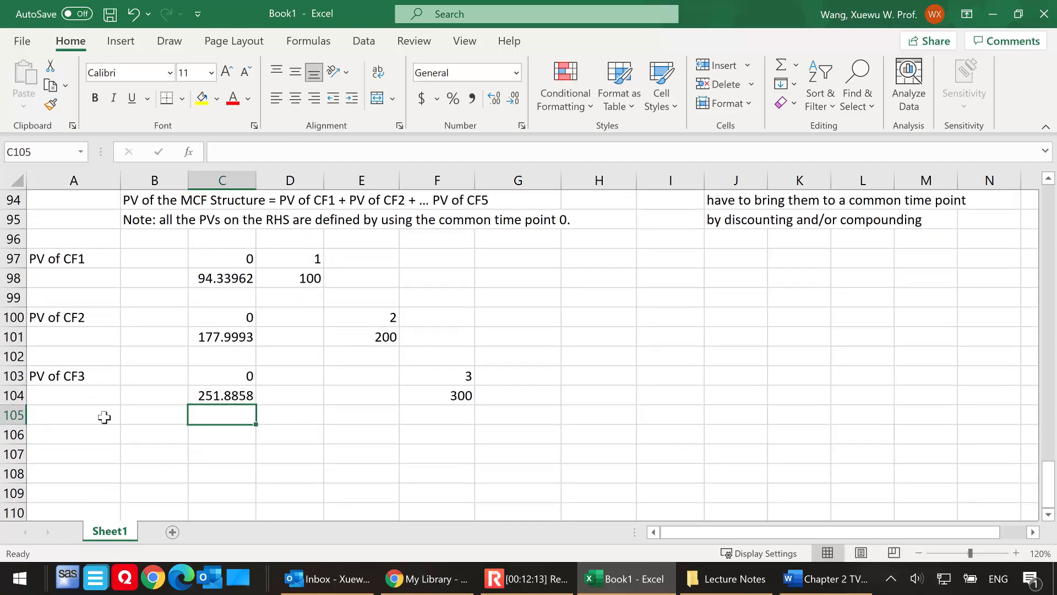
pyautogui.click(82, 436)
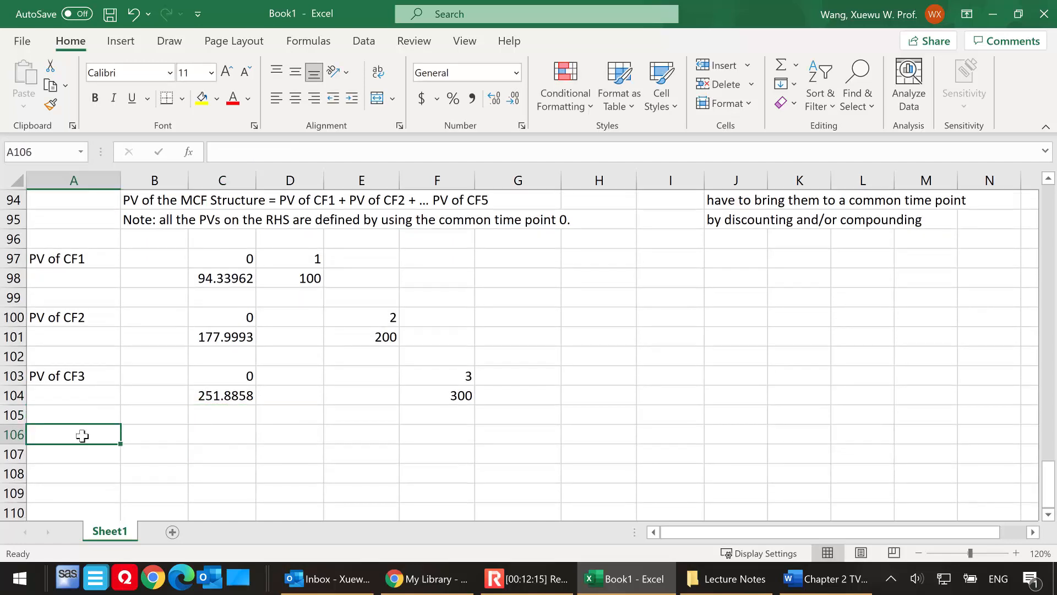
pyautogui.write('PV of CF')
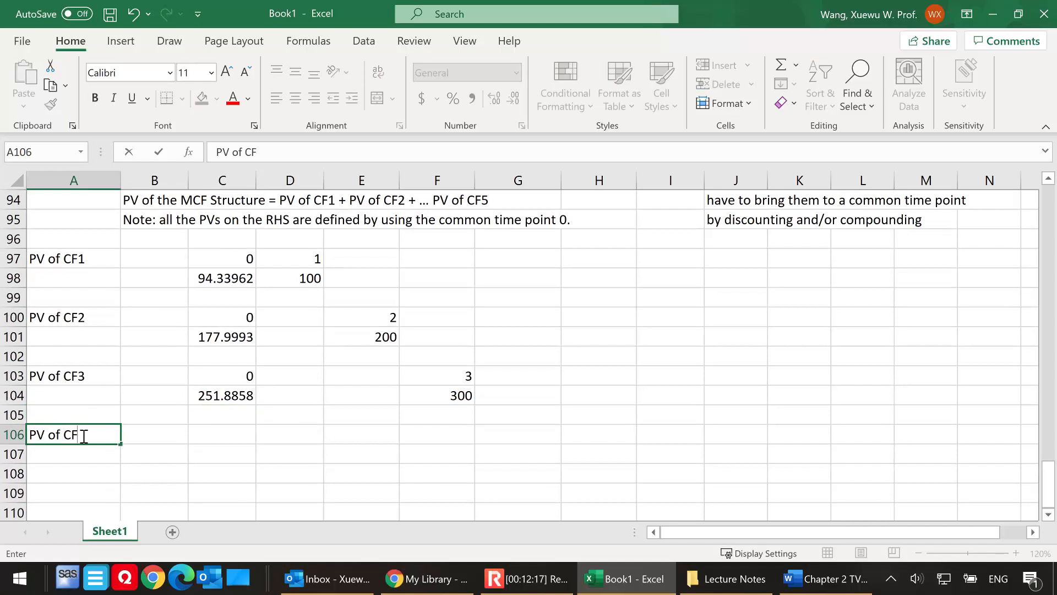
pyautogui.write('4')
# Step: Set up the CF4 timeline with period 0 in C106, period 4 in G106 and the cash flow 400 in G107
pyautogui.click(222, 434)
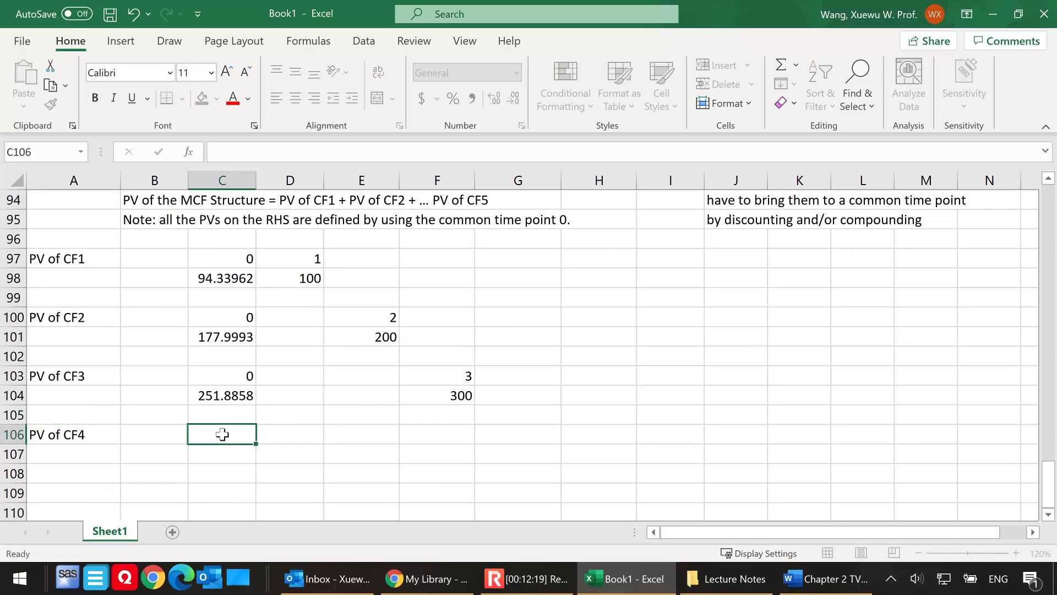
pyautogui.write('0')
pyautogui.click(515, 435)
pyautogui.write('4')
pyautogui.click(514, 458)
pyautogui.write('400')
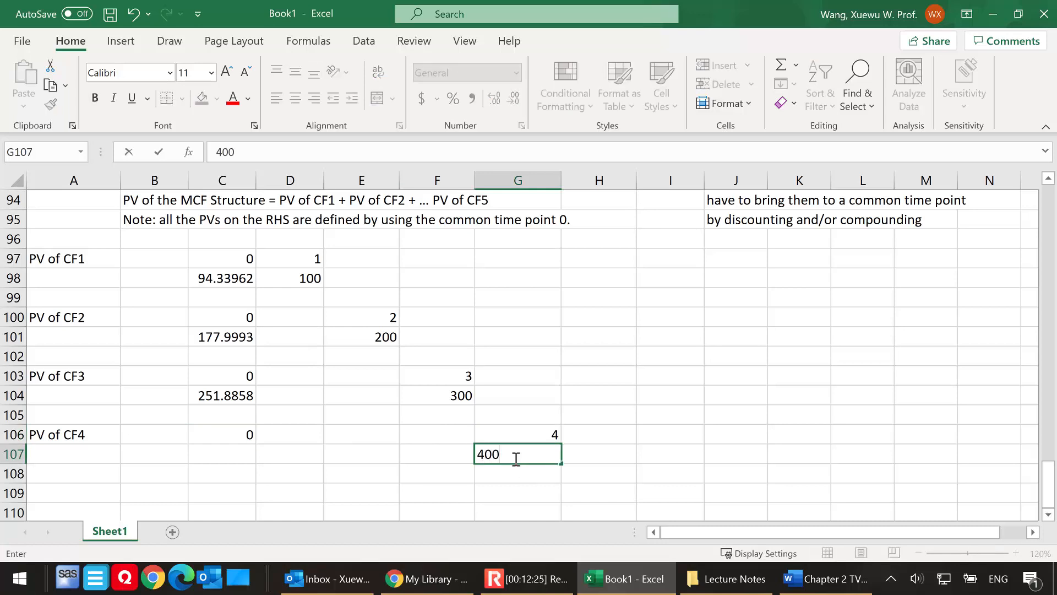
# Step: Enter the formula =G107/(1+6%)^4 in C107 to discount CF4 to period 0
pyautogui.click(231, 454)
pyautogui.write('?')
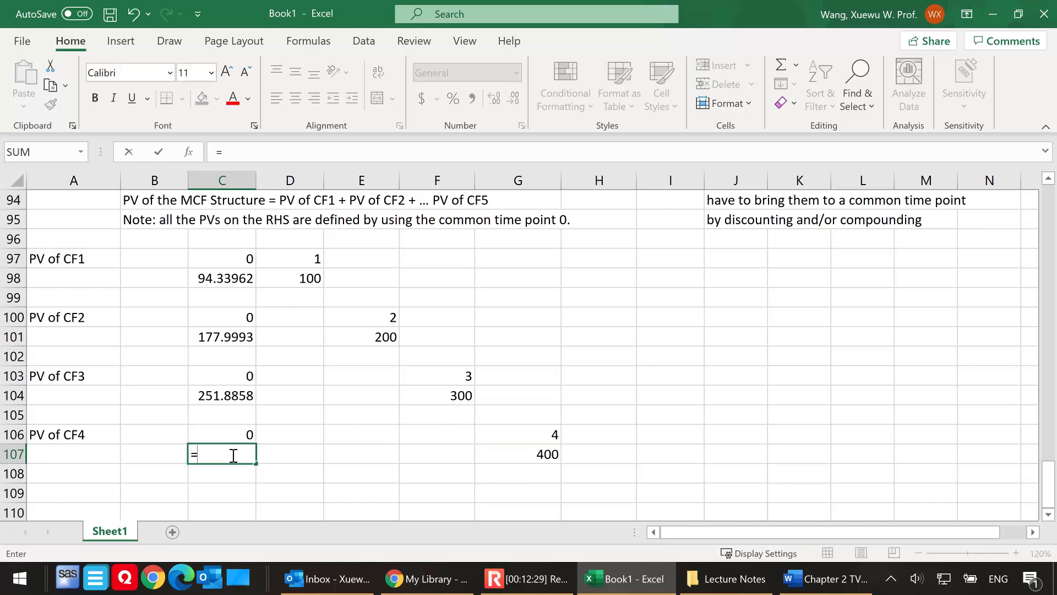
pyautogui.write('=')
pyautogui.click(500, 452)
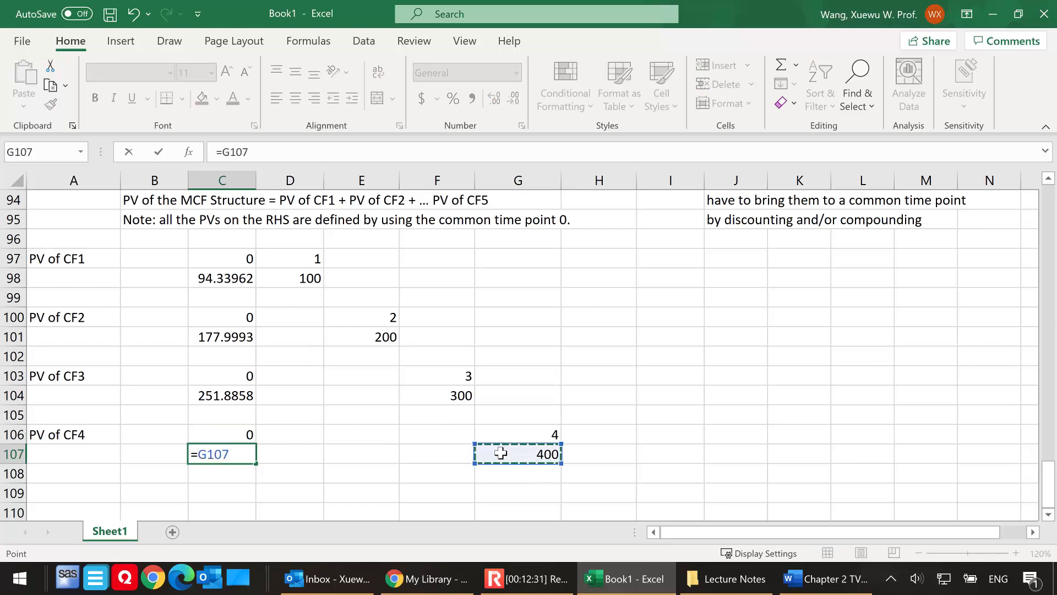
pyautogui.write('/(1+')
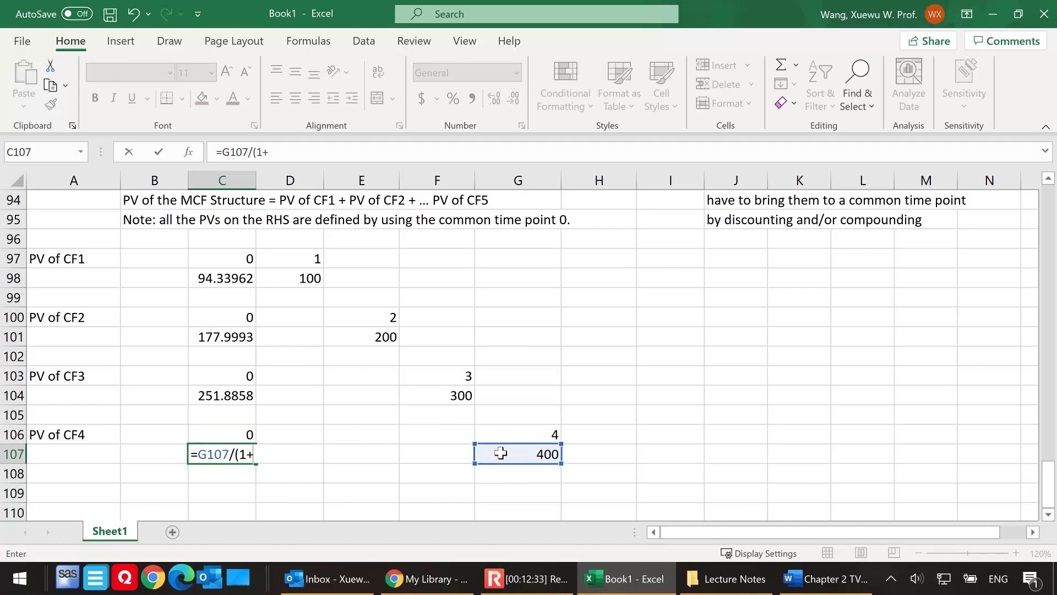
pyautogui.write('6%)^')
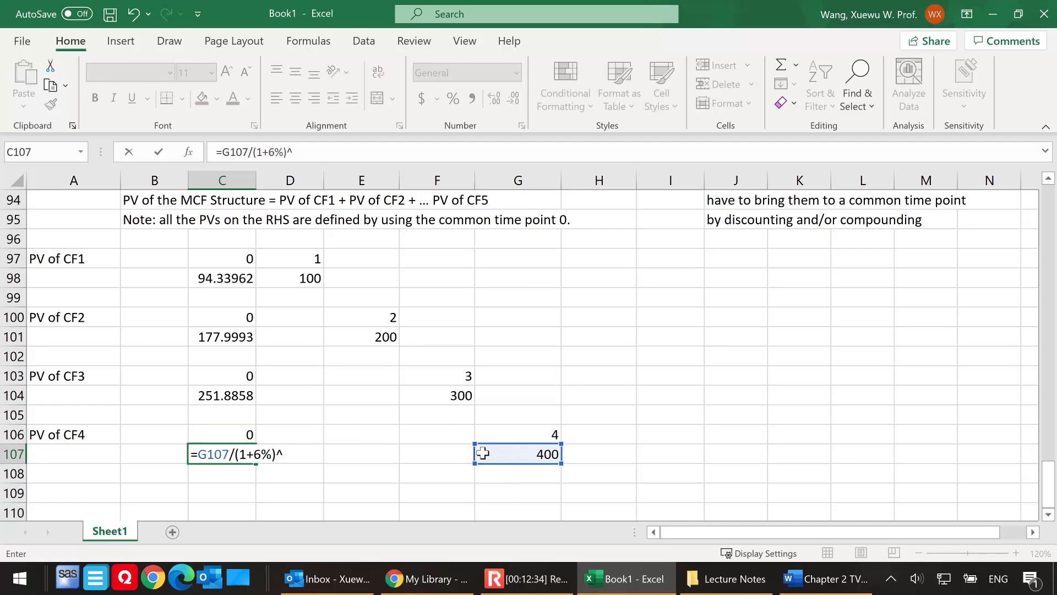
pyautogui.write('4')
pyautogui.press('Return')
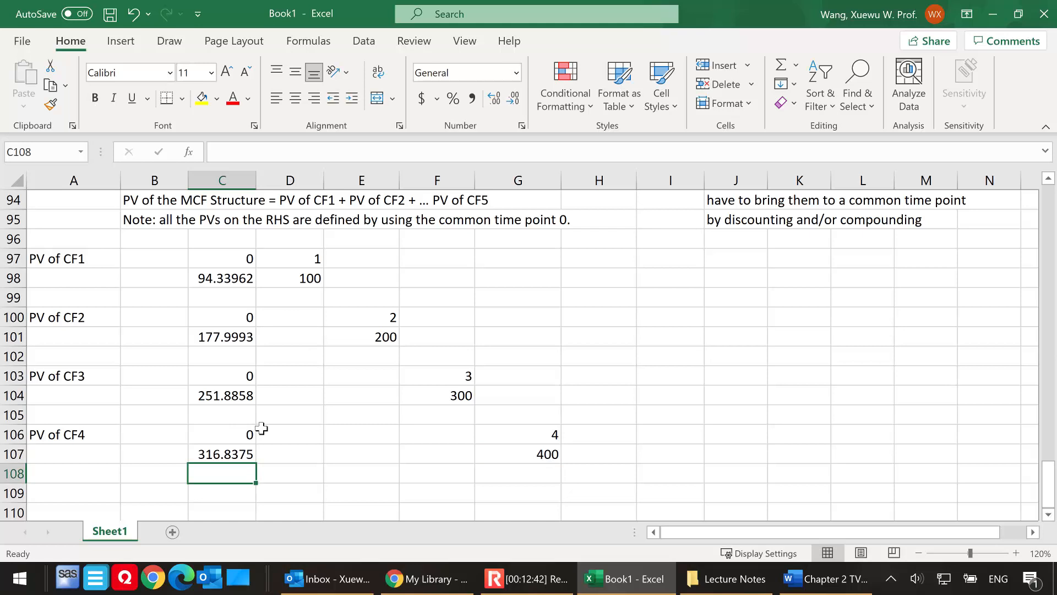
# Step: Enter the label "PV of CF5" in A109, leaving an empty row below the CF4 block
pyautogui.scroll(-1, 260, 425)
pyautogui.click(84, 435)
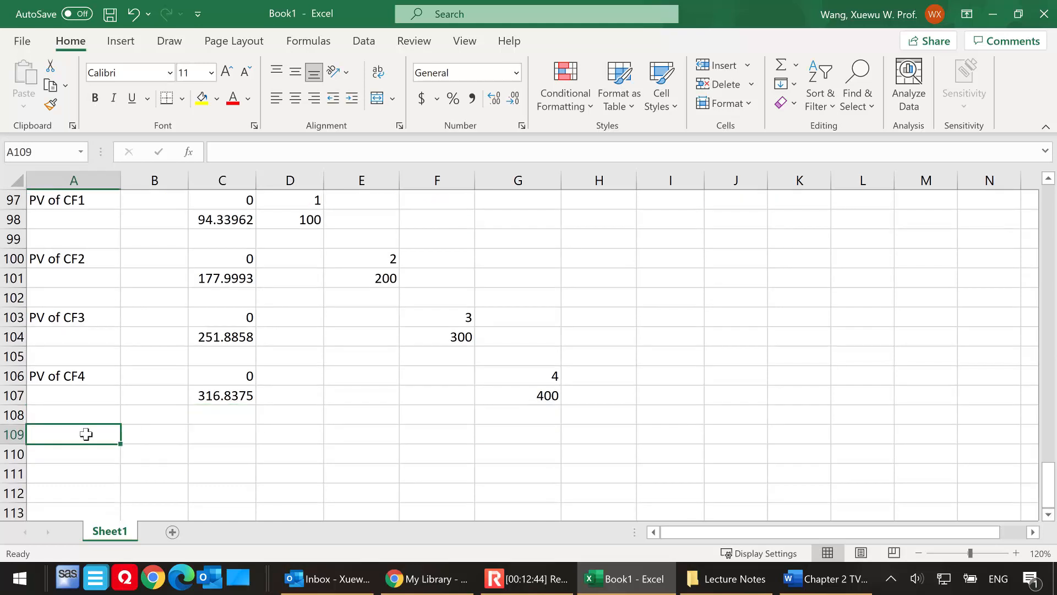
pyautogui.write('PV of CF')
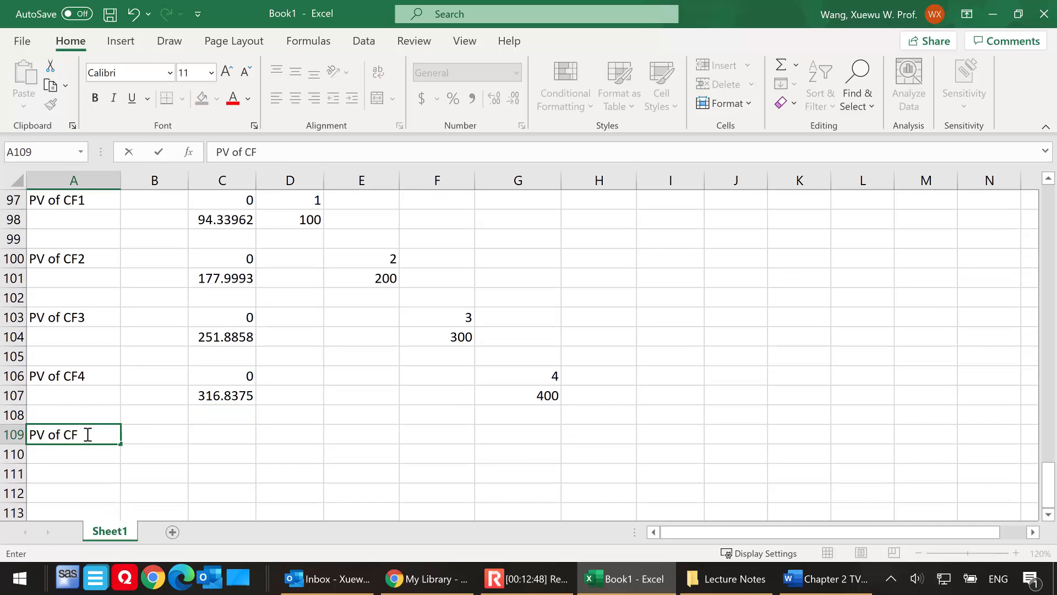
pyautogui.write('5')
# Step: Set up the CF5 timeline with period 0 in C109, period 5 in H109 and the cash flow 500 in H110
pyautogui.click(219, 435)
pyautogui.write('0')
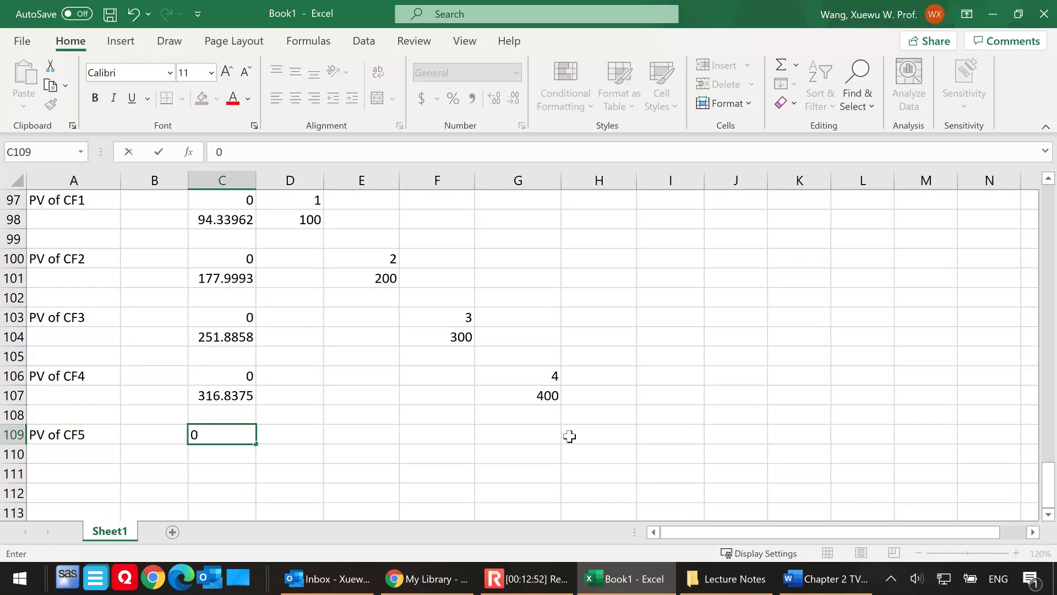
pyautogui.click(606, 435)
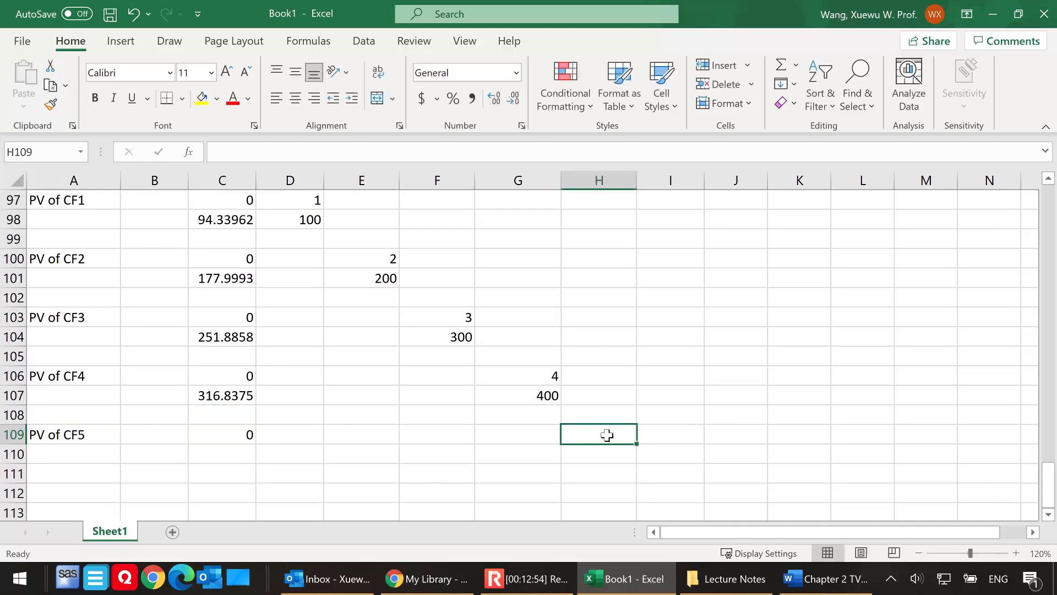
pyautogui.write('5')
pyautogui.click(594, 456)
pyautogui.write('500')
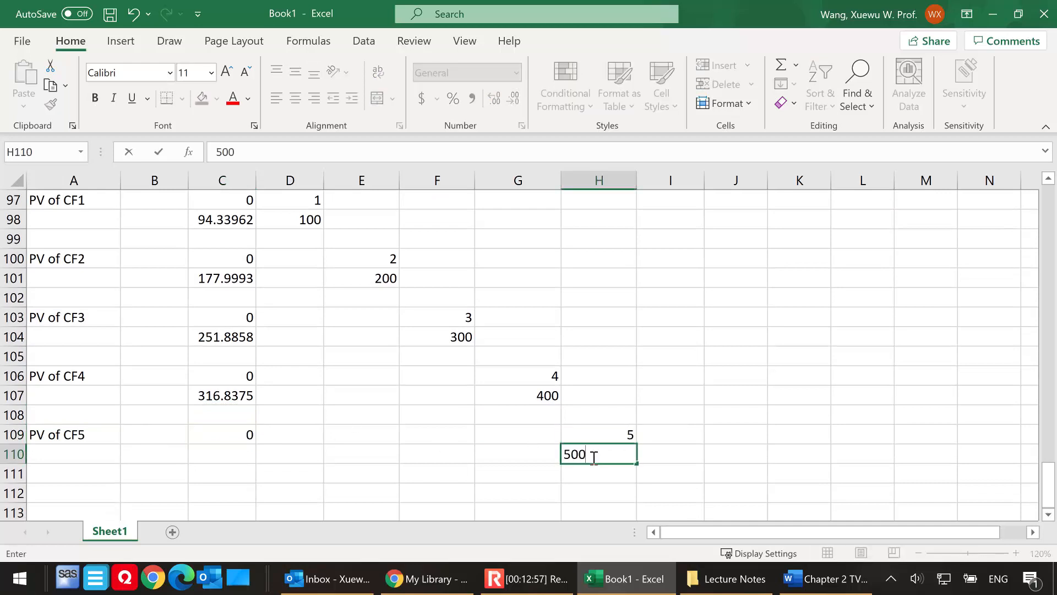
# Step: Enter the formula =H110/(1+6%)^5 in C110 to discount CF5 to period 0
pyautogui.click(220, 454)
pyautogui.write('?')
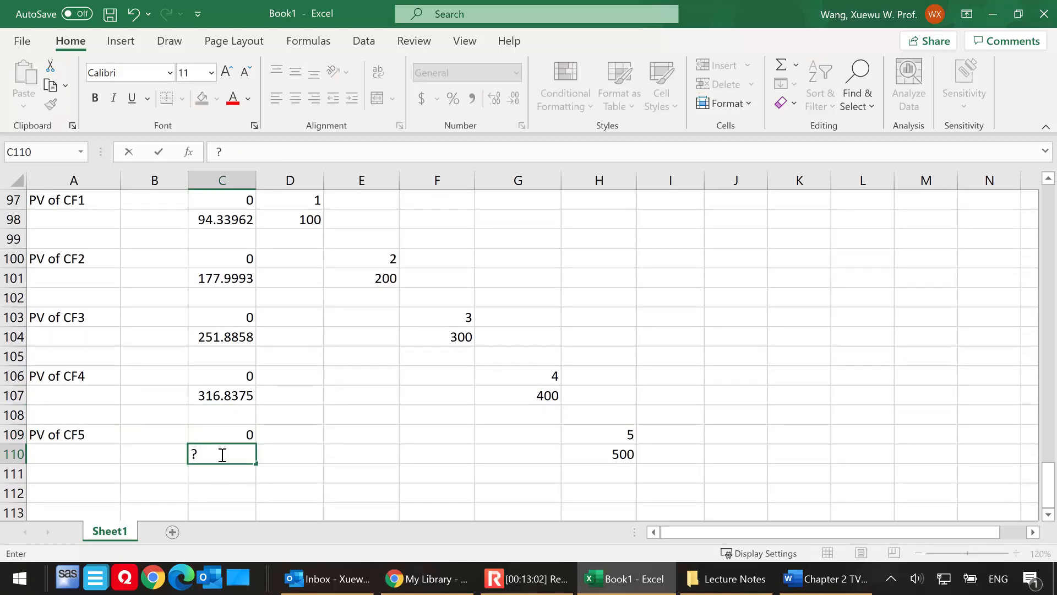
pyautogui.write('=')
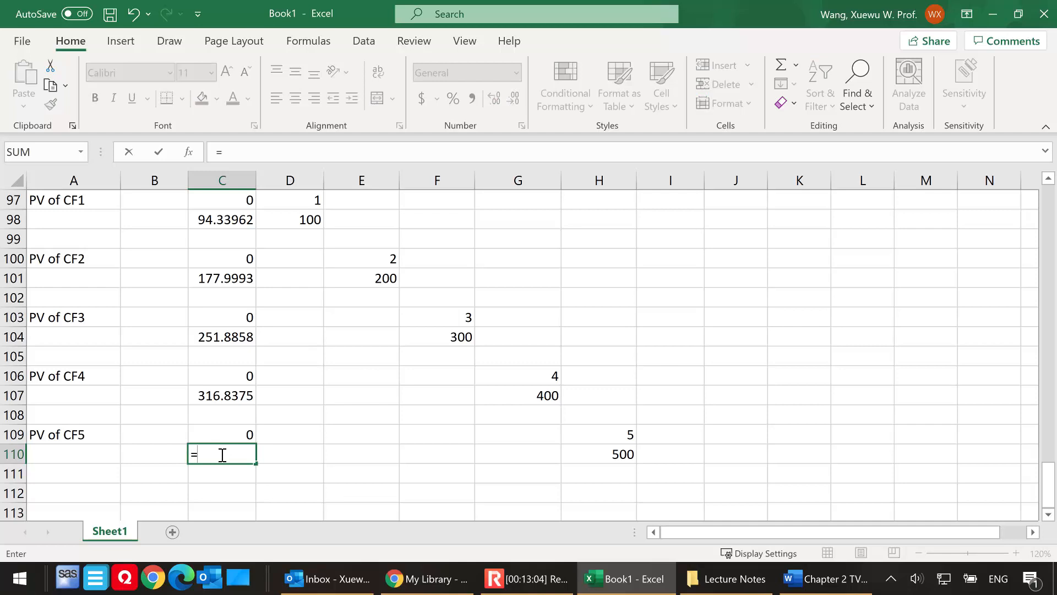
pyautogui.click(594, 455)
pyautogui.write('/(1+6%)^5')
pyautogui.press('Return')
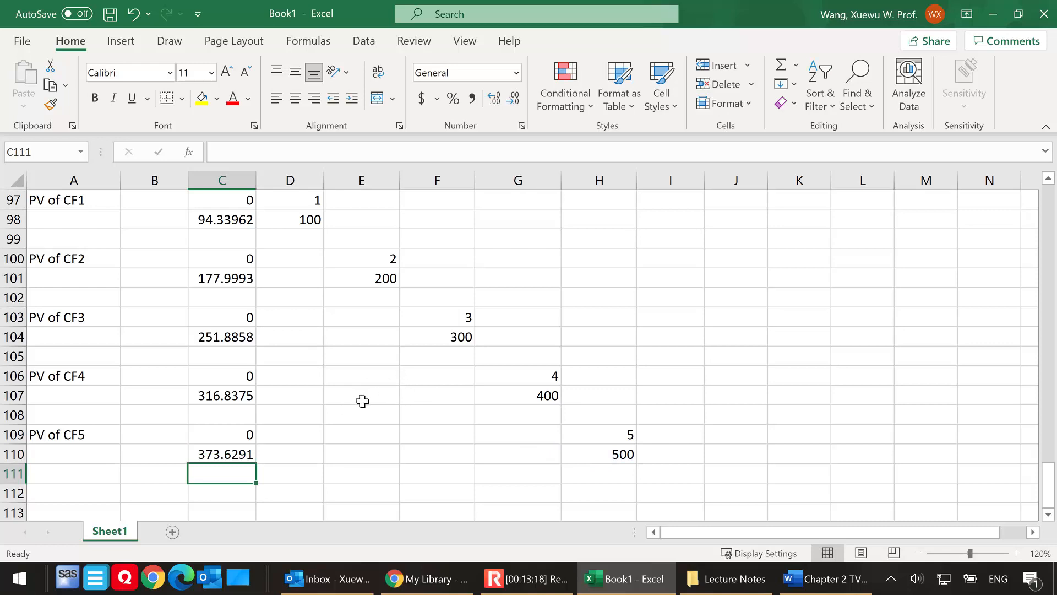
# Step: Enter the label "PV of the MCF" in A112, leaving an empty row below the CF5 block
pyautogui.click(69, 495)
pyautogui.write('PV o')
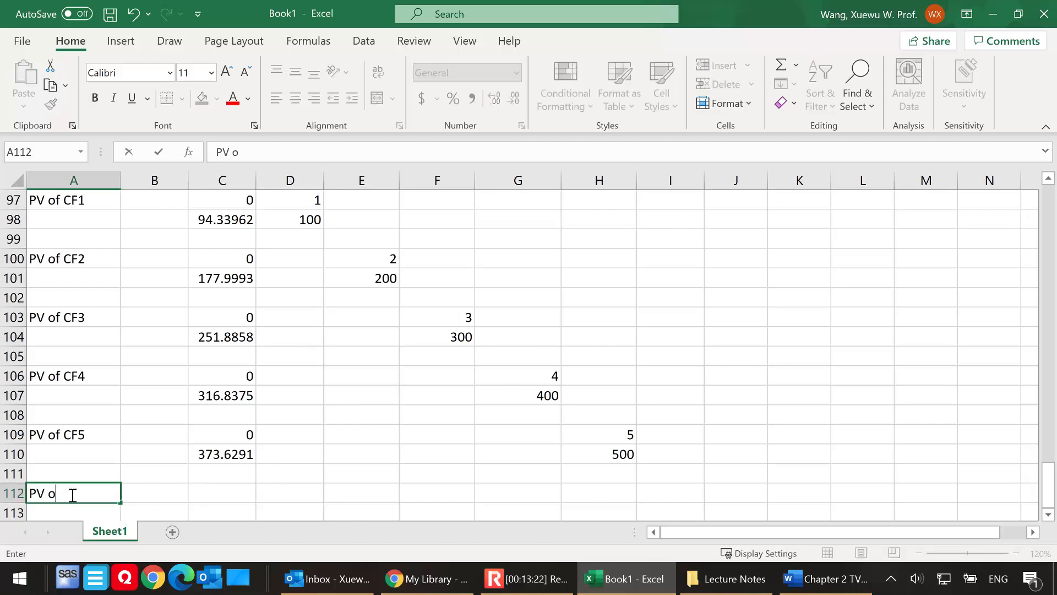
pyautogui.write('f the MCF')
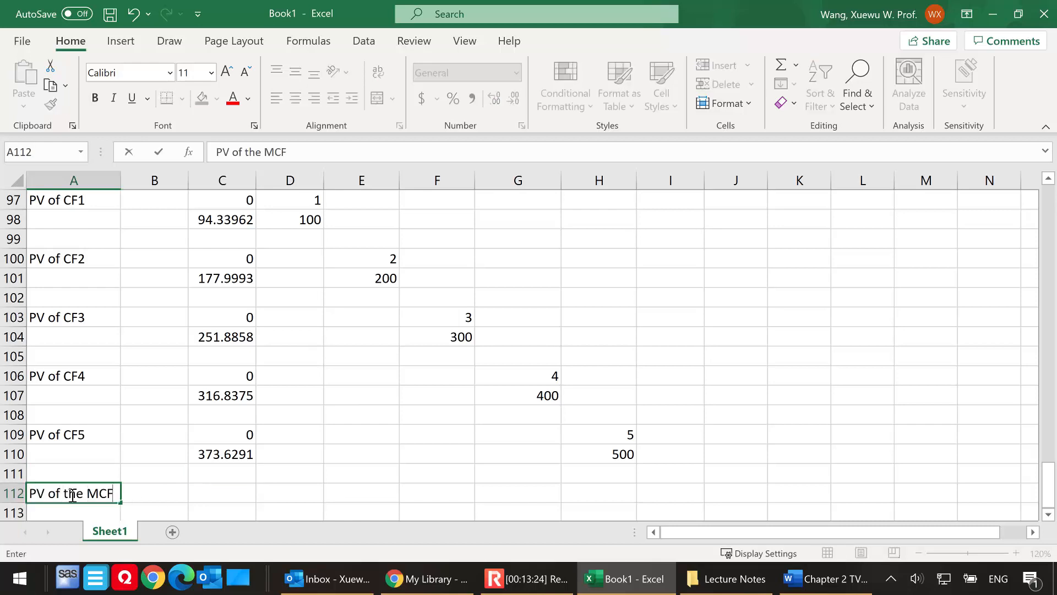
# Step: Enter the formula =SUM(C98,C101,C104,C107,C110) in C112 to add up the PVs of the five cash flows
pyautogui.click(205, 492)
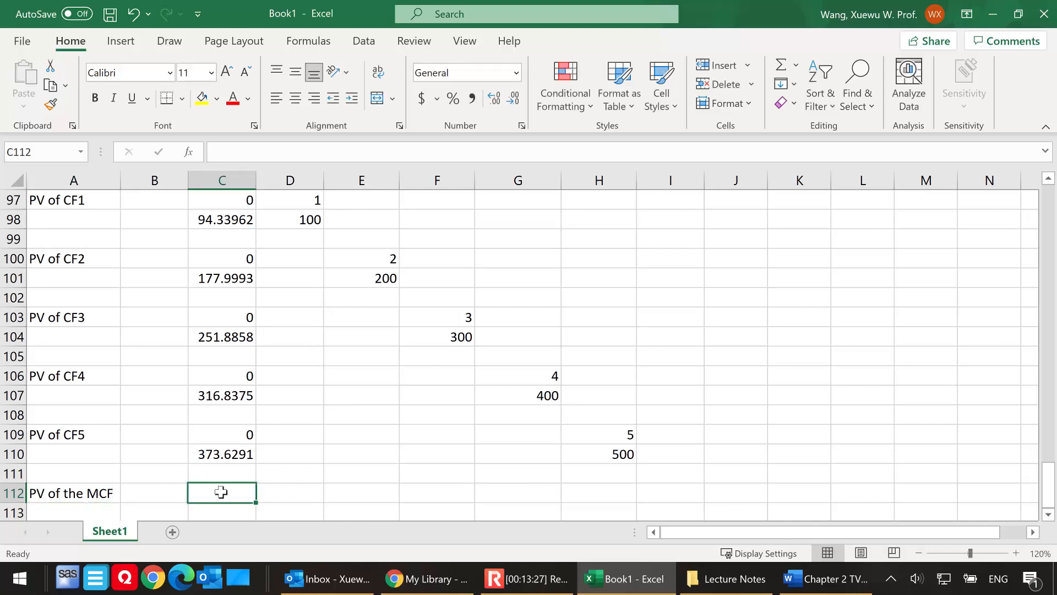
pyautogui.write('=')
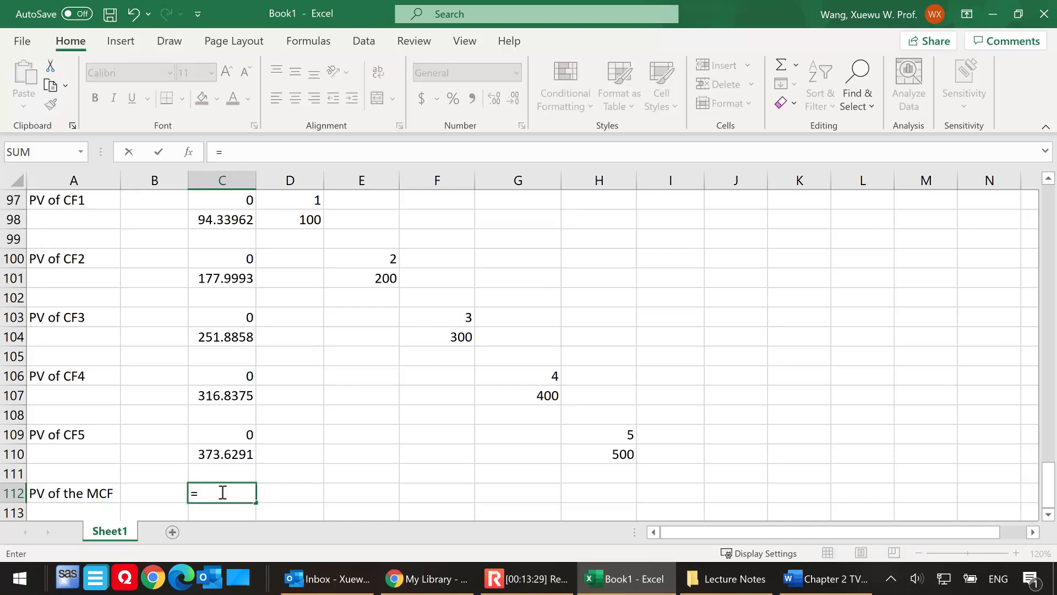
pyautogui.write('(')
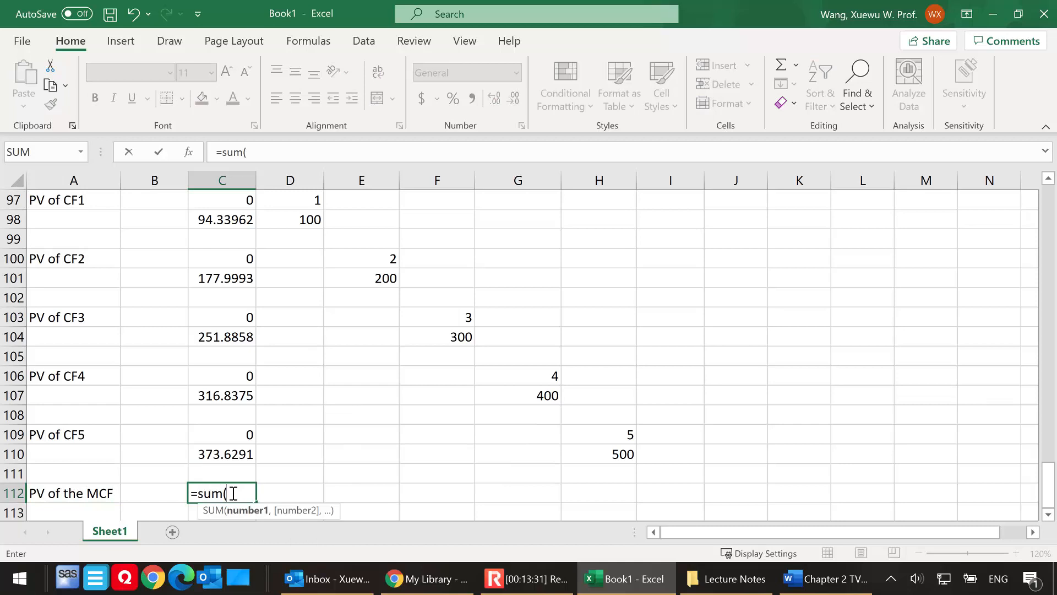
pyautogui.click(211, 222)
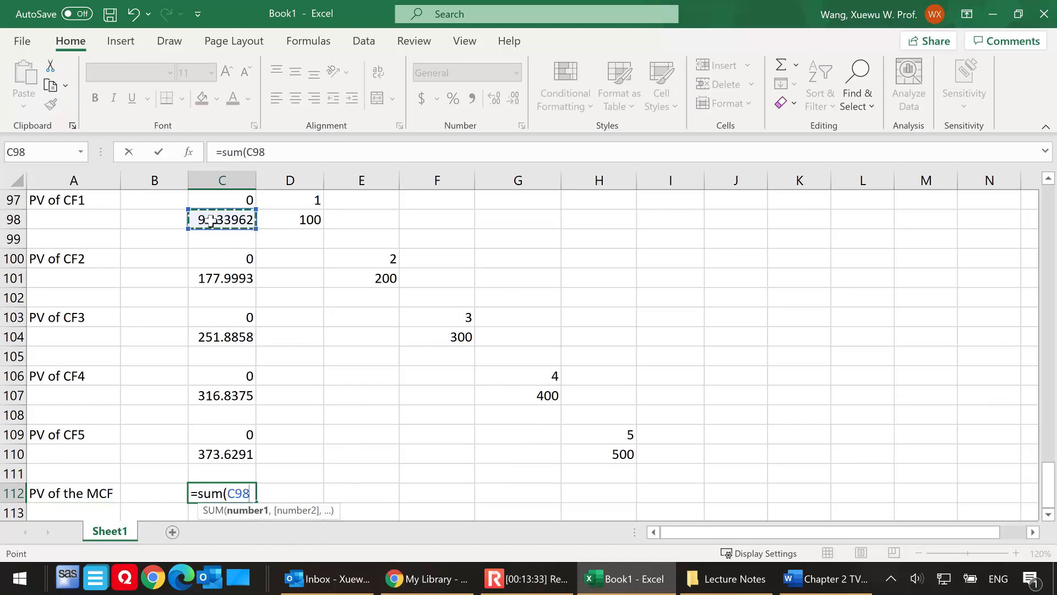
pyautogui.write(',')
pyautogui.click(222, 280)
pyautogui.write(',')
pyautogui.click(217, 337)
pyautogui.write(',')
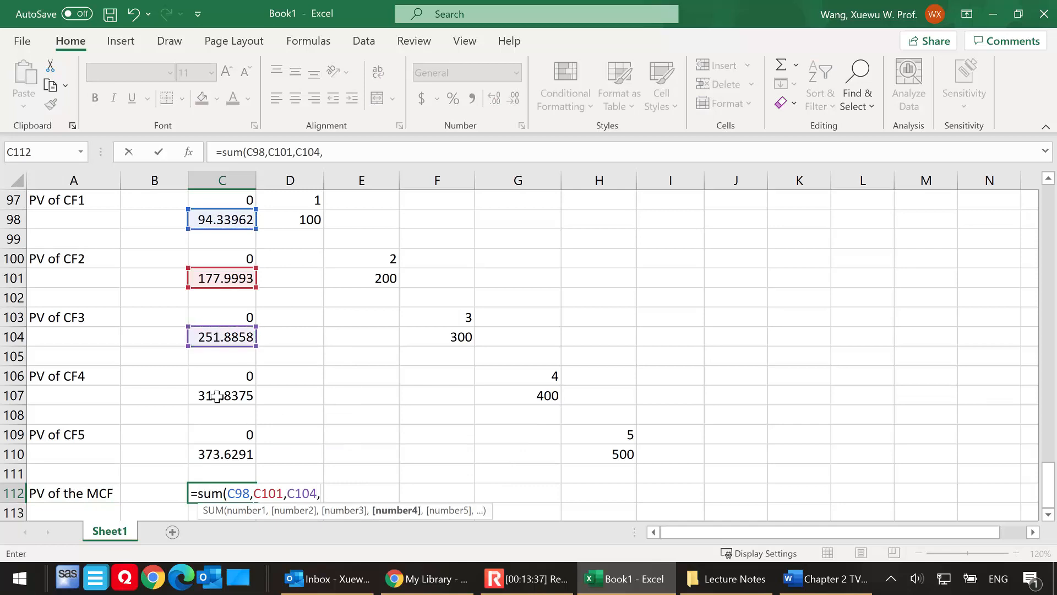
pyautogui.click(217, 396)
pyautogui.write(',')
pyautogui.click(215, 455)
pyautogui.write(',')
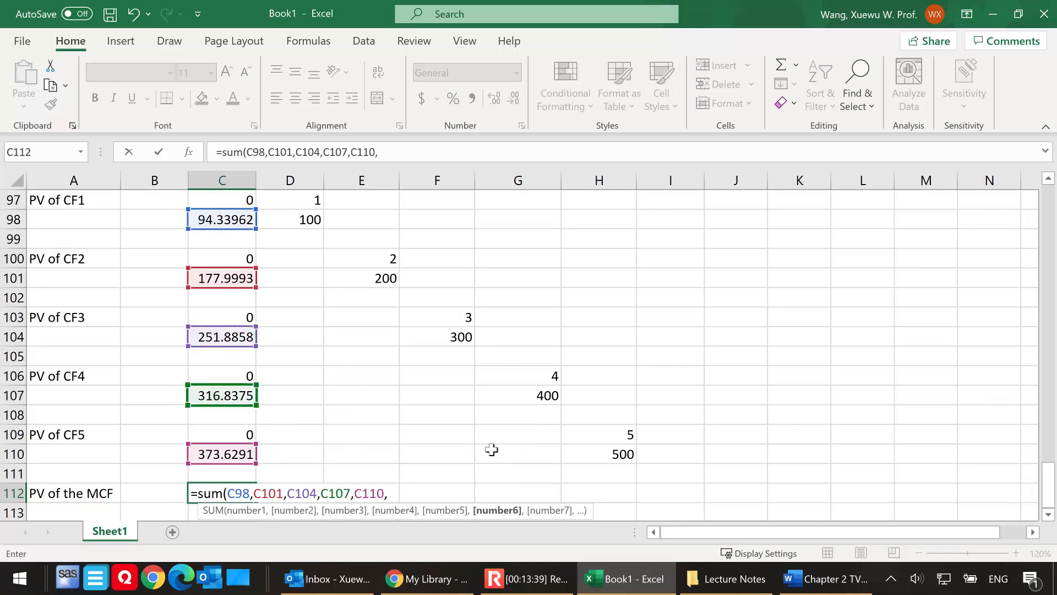
pyautogui.press('BackSpace')
pyautogui.write(')')
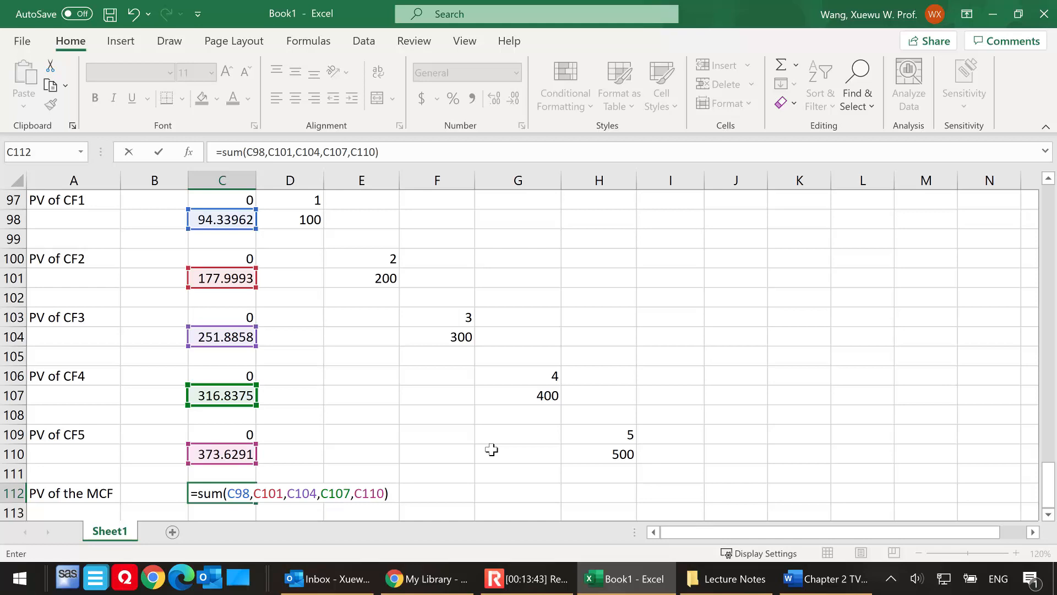
pyautogui.press('Return')
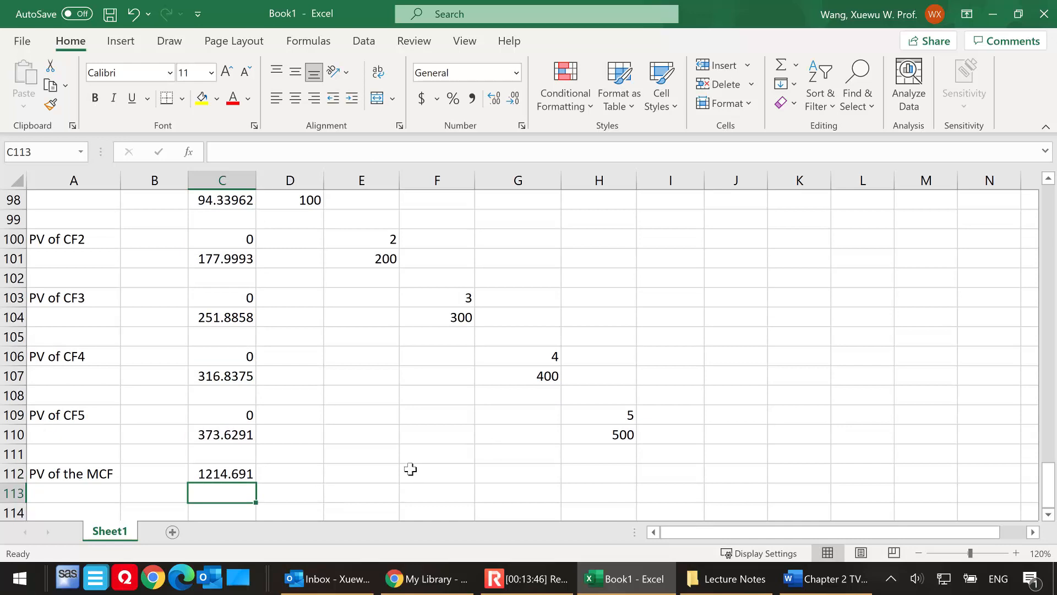
# Step: Review the formula for the PV of the MCF, the single cash flow blocks above it and the sheet's earlier notes
pyautogui.click(236, 472)
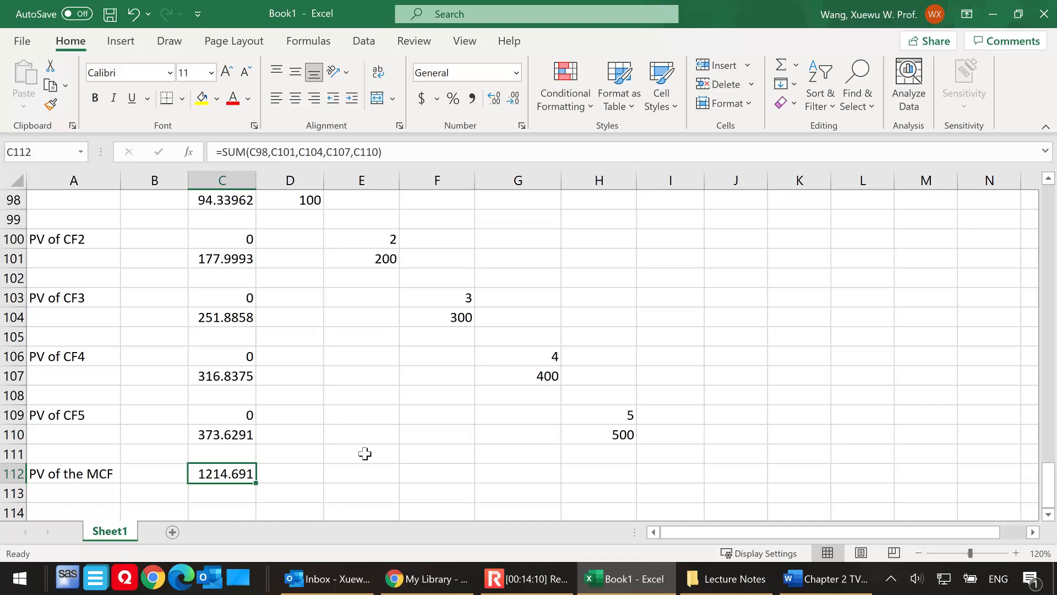
pyautogui.scroll(-1, 366, 449)
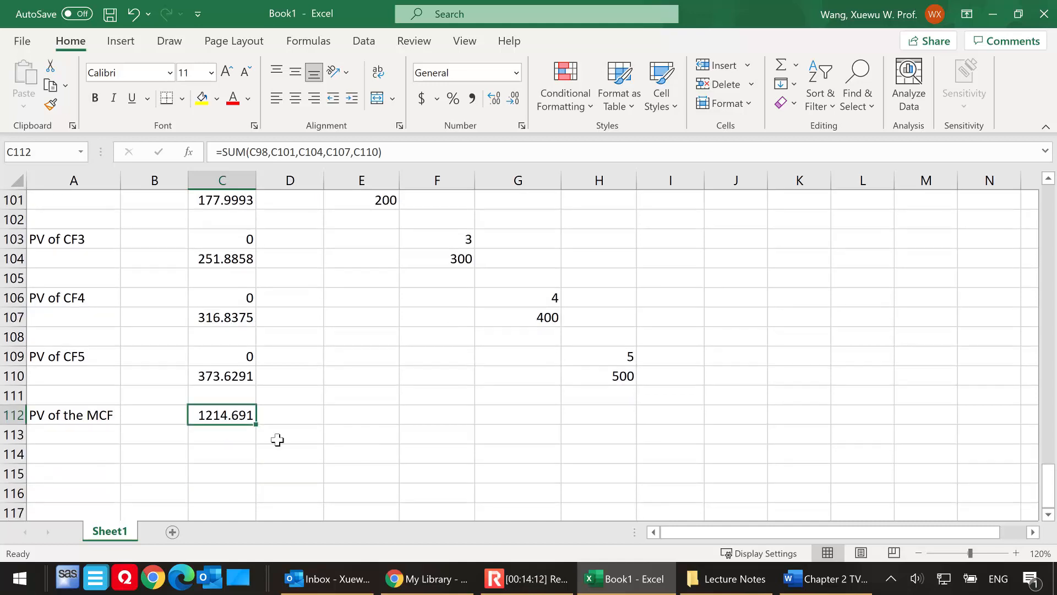
pyautogui.click(87, 453)
pyautogui.scroll(1, 229, 441)
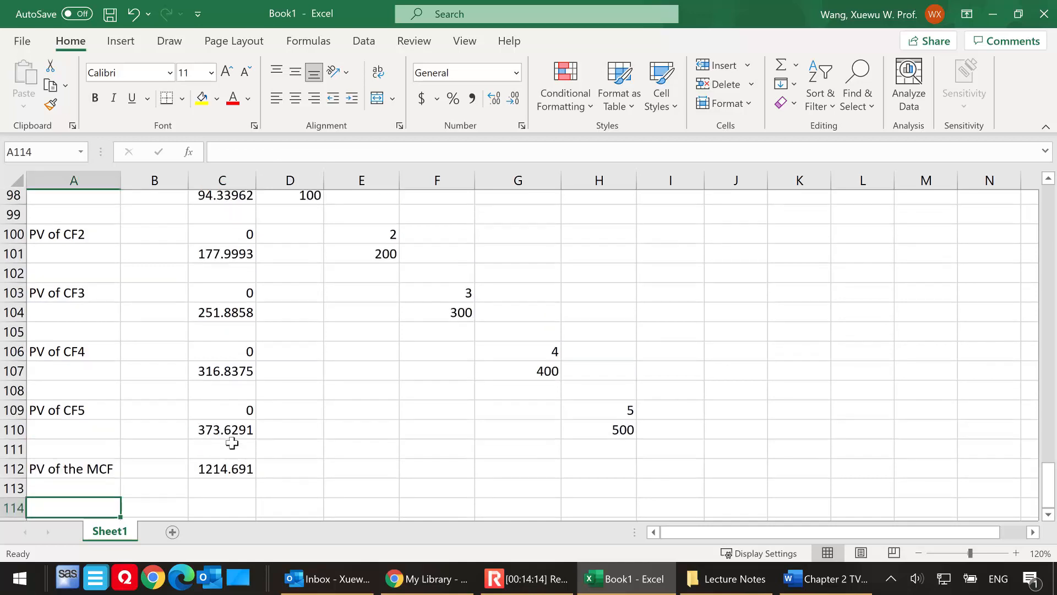
pyautogui.scroll(1, 283, 439)
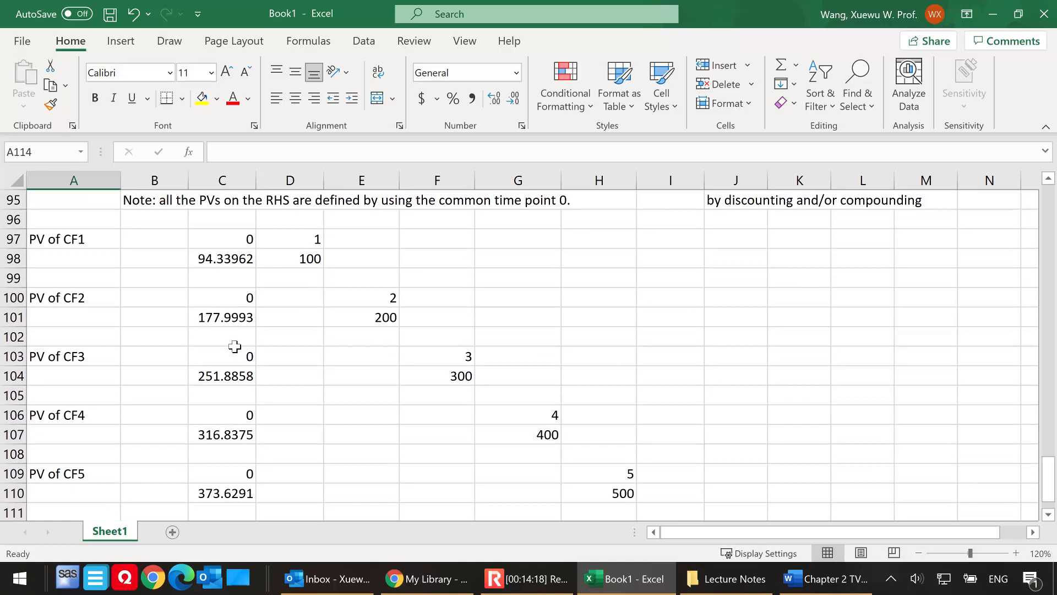
pyautogui.moveTo(77, 239)
pyautogui.mouseDown()
pyautogui.moveTo(590, 493)
pyautogui.moveTo(629, 491)
pyautogui.mouseUp()
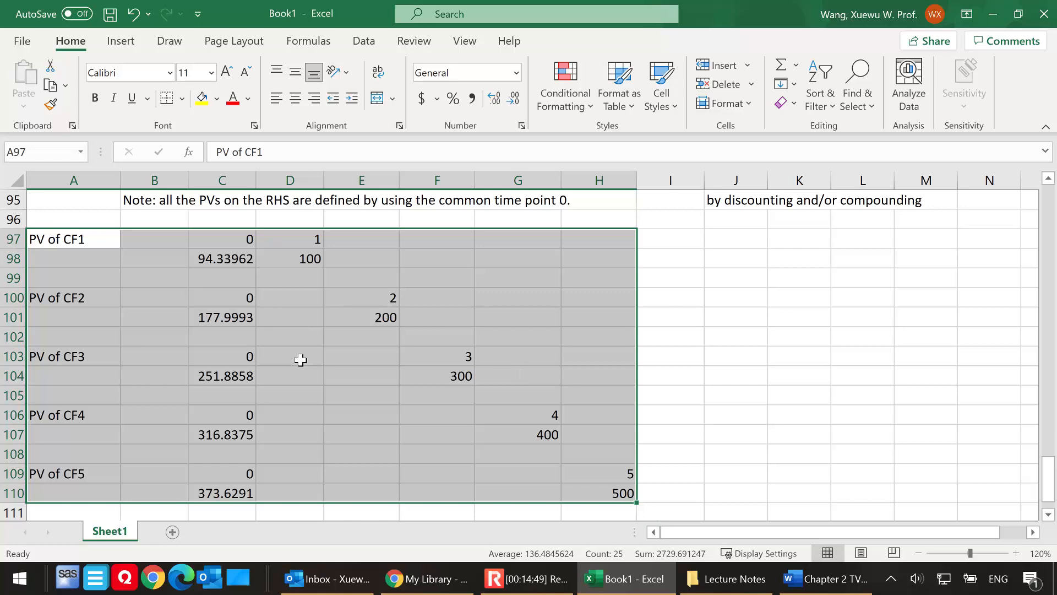
pyautogui.click(229, 261)
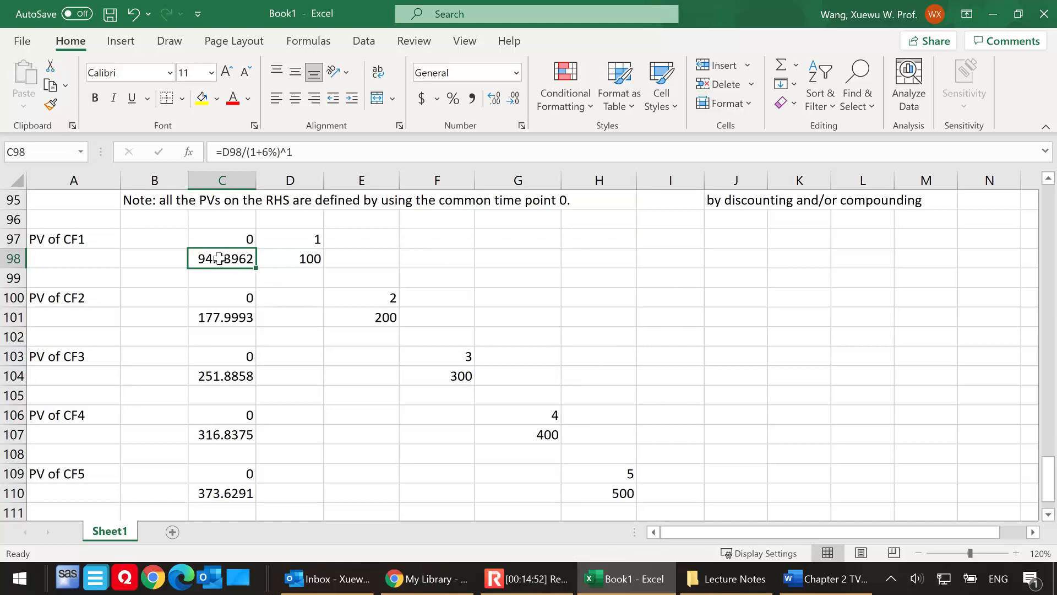
pyautogui.scroll(11, 605, 388)
pyautogui.scroll(11, 621, 391)
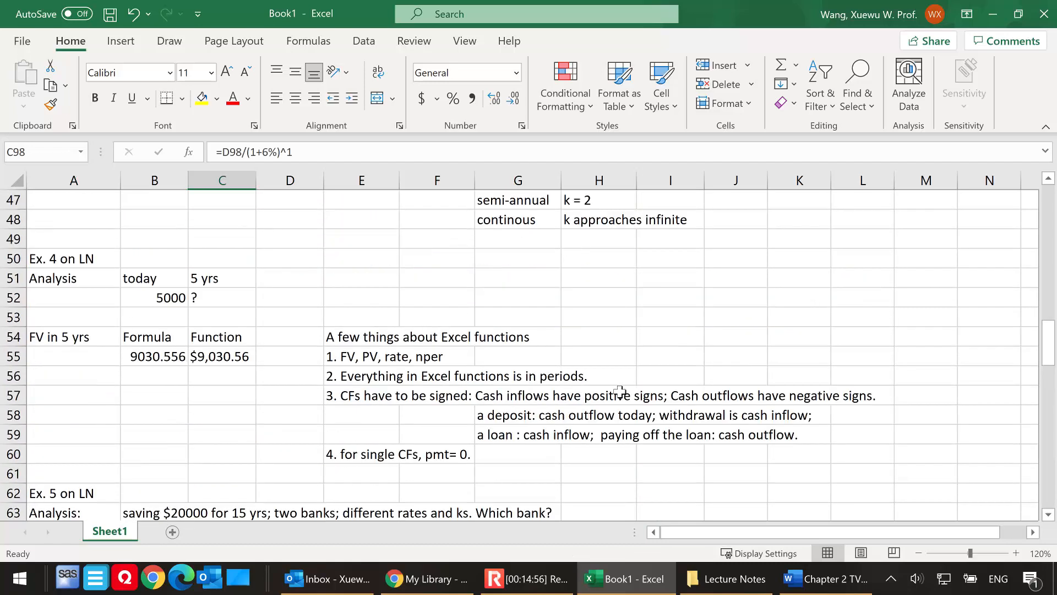
pyautogui.scroll(9, 618, 392)
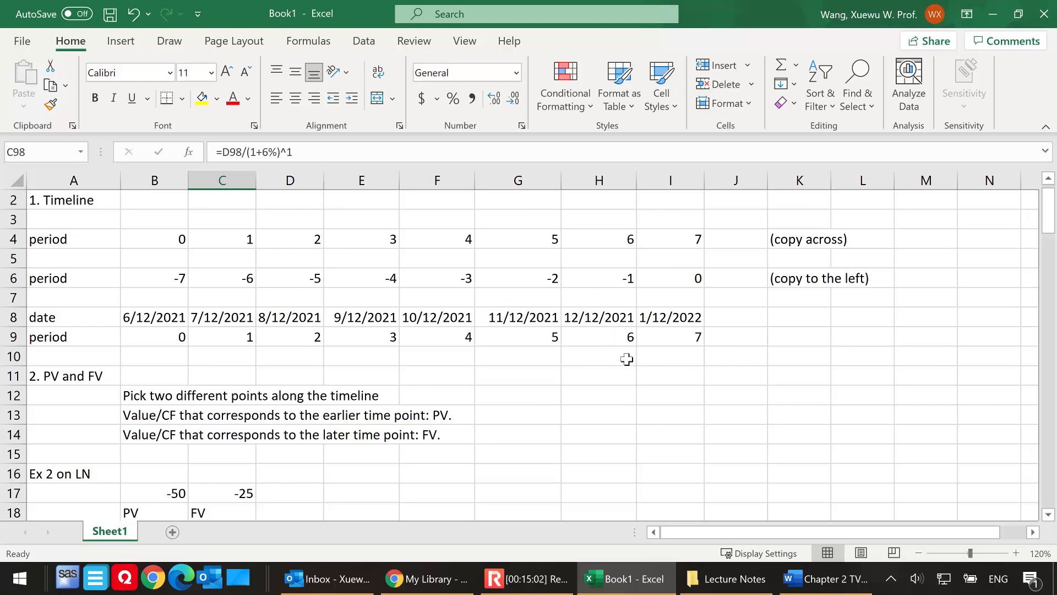
pyautogui.scroll(-8, 638, 363)
pyautogui.scroll(-13, 644, 369)
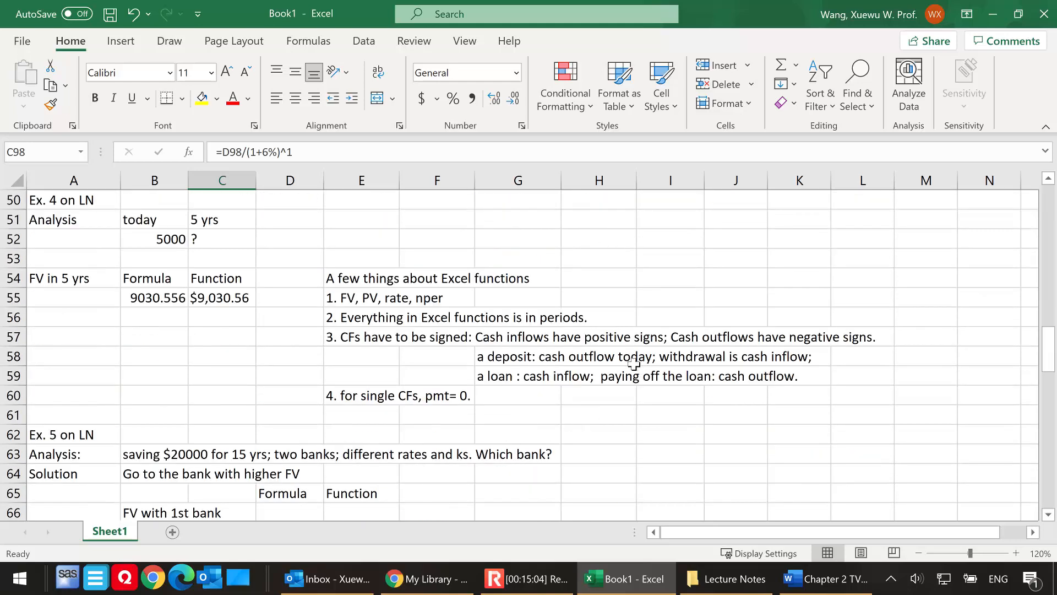
pyautogui.scroll(-9, 591, 362)
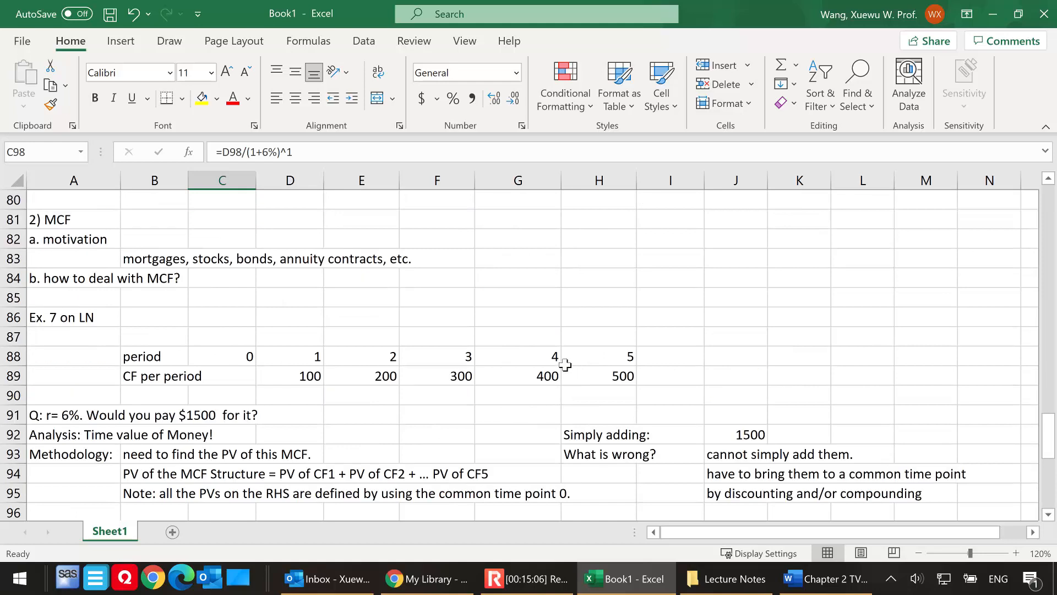
pyautogui.scroll(-3, 565, 361)
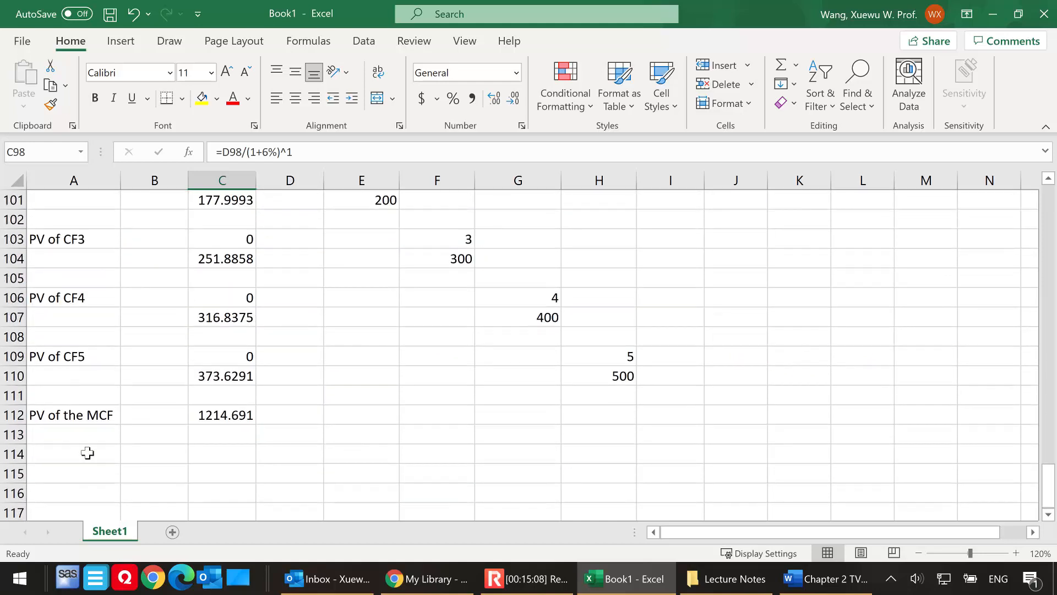
# Step: Enter the note "To streamline this process, consider the following:" in A114
pyautogui.click(90, 453)
pyautogui.write('To s')
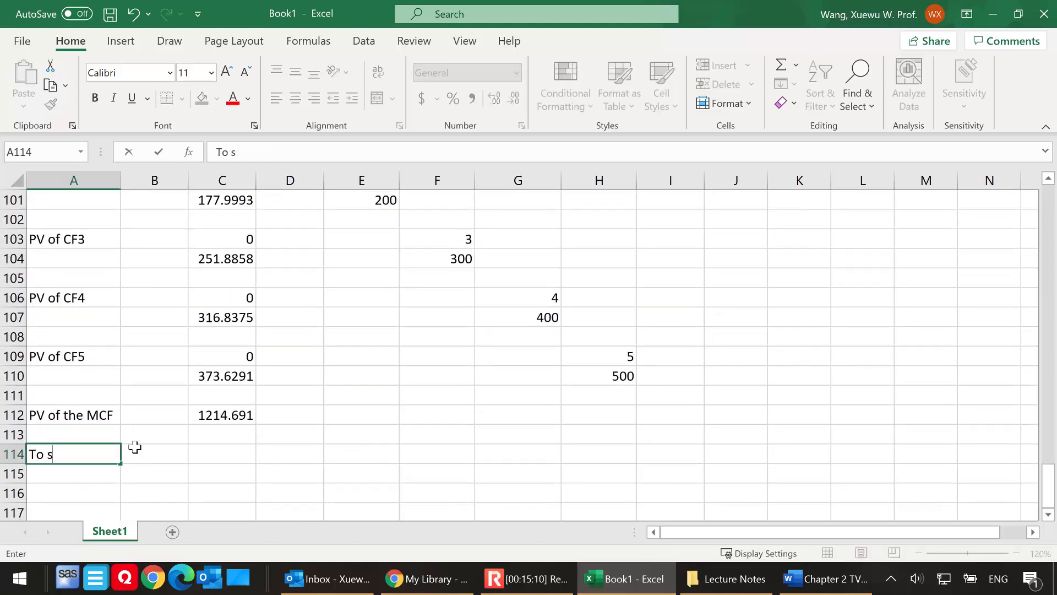
pyautogui.write('treamin')
pyautogui.press('BackSpace')
pyautogui.write('ine this process')
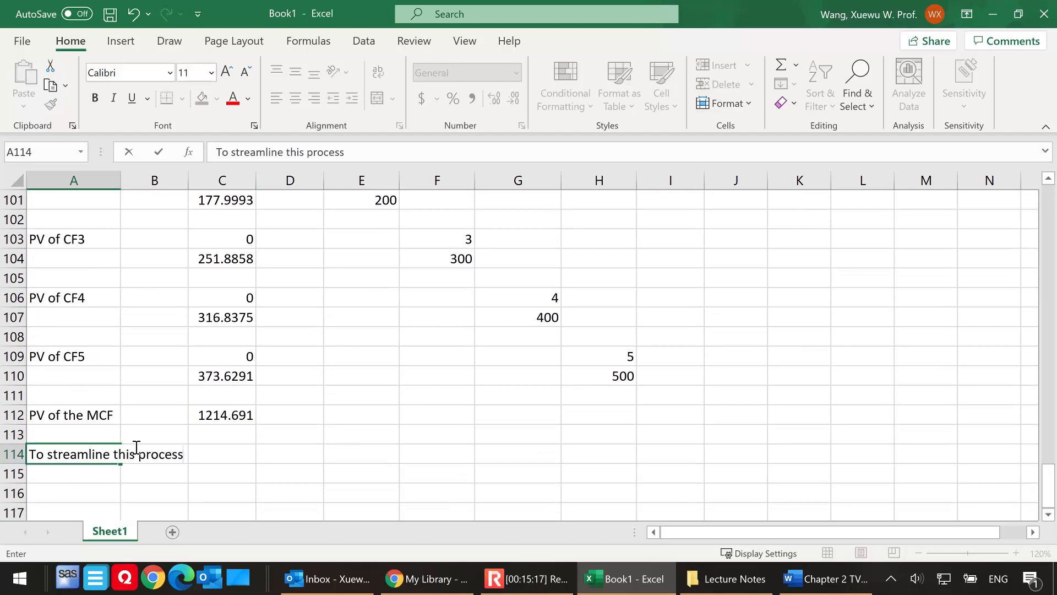
pyautogui.write(', consider ')
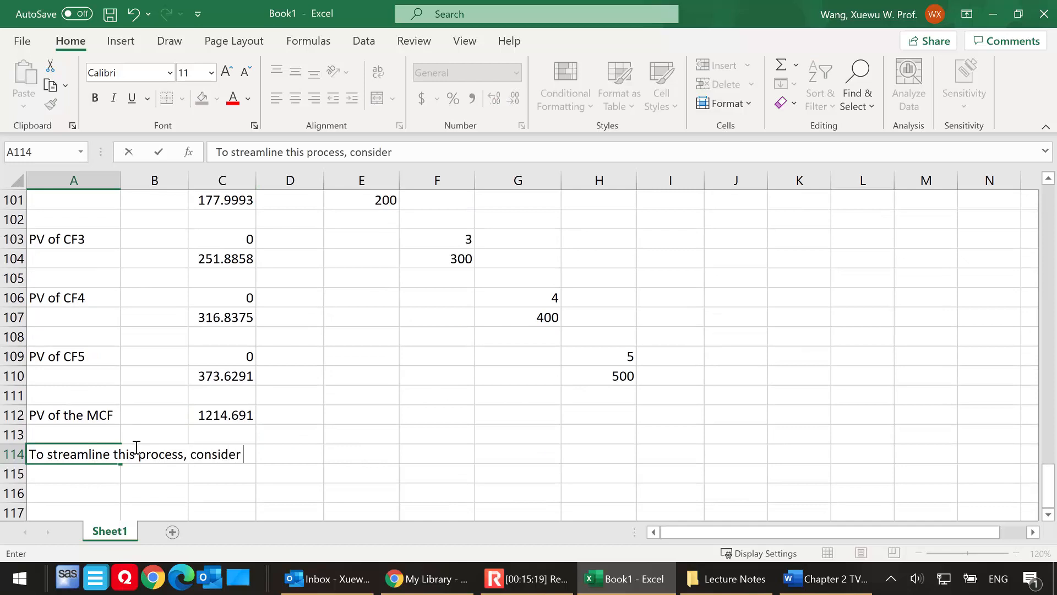
pyautogui.write('the follo')
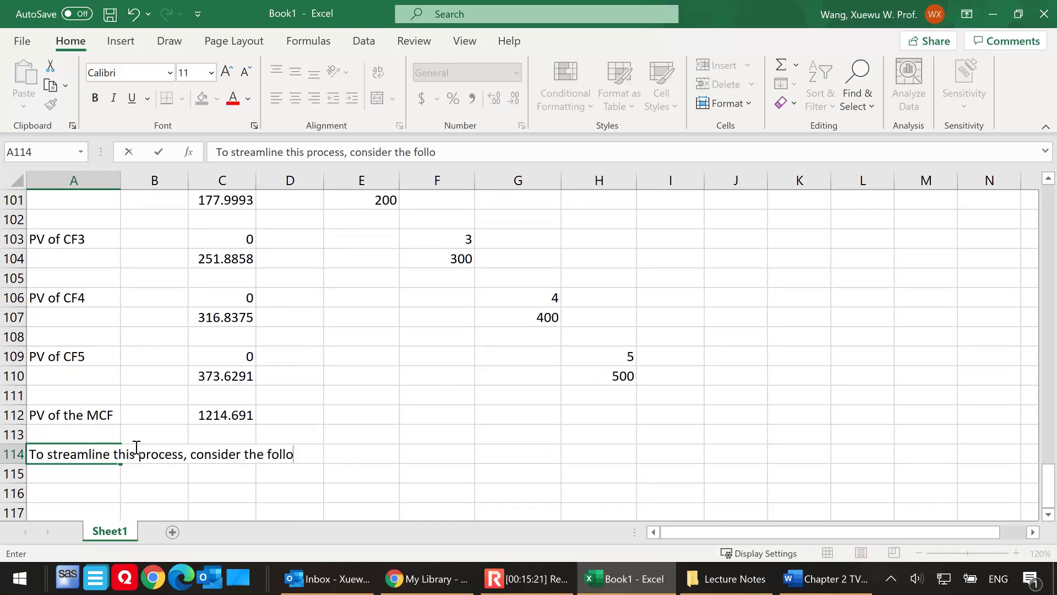
pyautogui.write('wing:')
pyautogui.click(164, 479)
# Step: Copy the Ex. 7 period and CF per period rows, B88:H89, to B115 below the streamlining note
pyautogui.scroll(4, 355, 412)
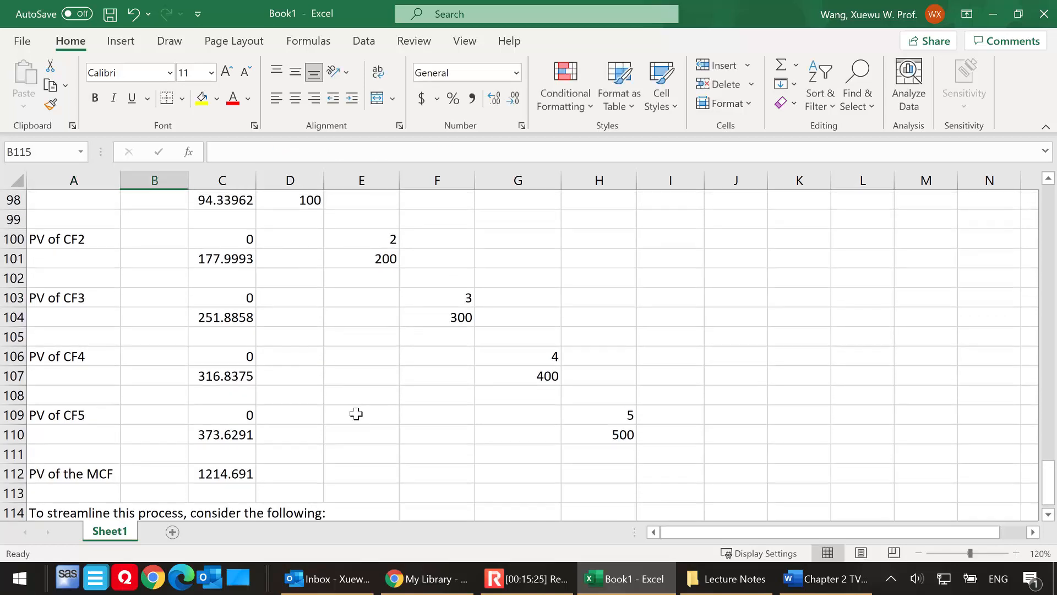
pyautogui.scroll(1, 358, 415)
pyautogui.moveTo(173, 241); pyautogui.dragTo(603, 258)
pyautogui.hotkey('ctrl', 'c')
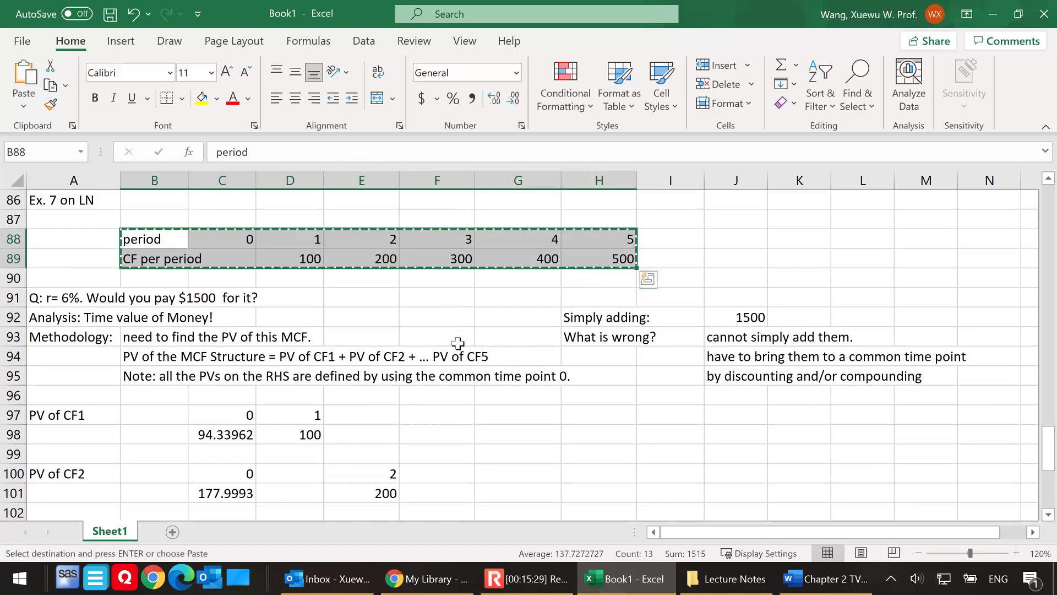
pyautogui.scroll(-7, 338, 380)
pyautogui.click(176, 361)
pyautogui.hotkey('ctrl', 'v')
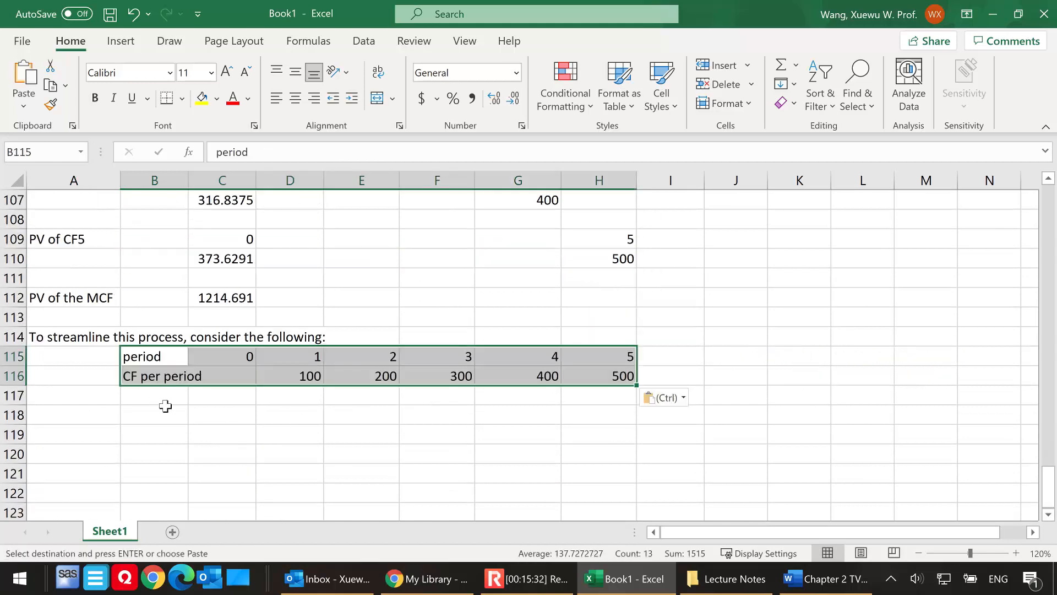
# Step: Label the row below the copied cash flows "PV of each CF" in B117
pyautogui.scroll(1, 262, 414)
pyautogui.scroll(7, 265, 414)
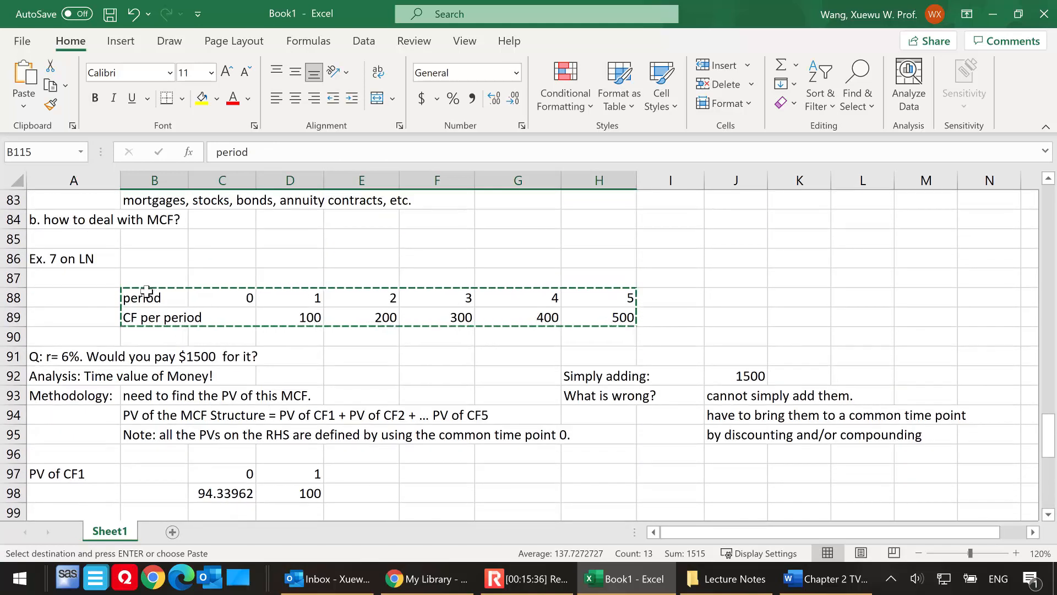
pyautogui.scroll(-9, 341, 429)
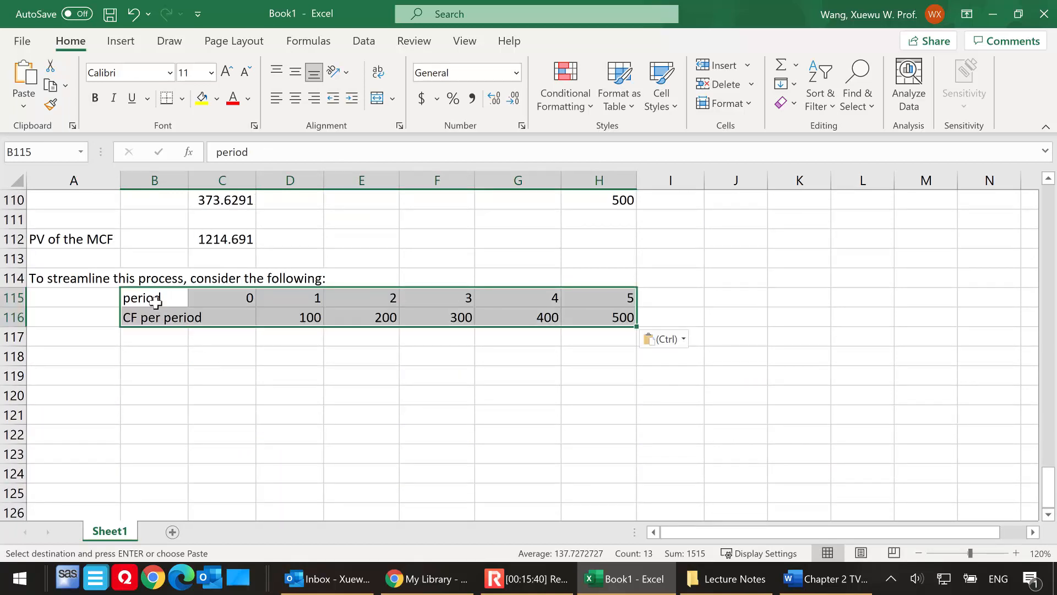
pyautogui.click(156, 336)
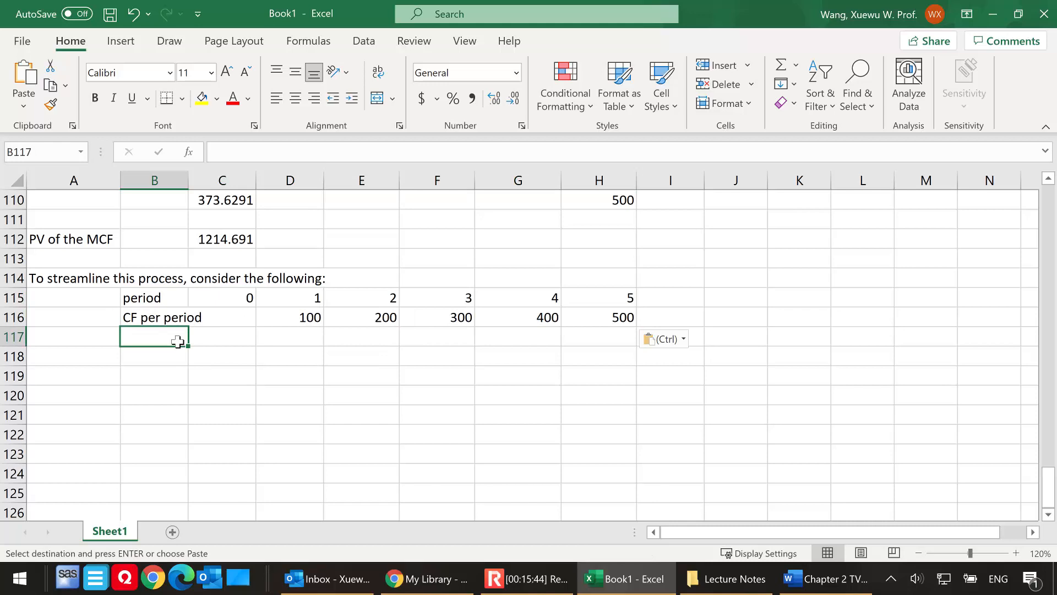
pyautogui.write('PV of each CF')
pyautogui.click(226, 375)
# Step: Enter the formula =D116/(1+6%)^D115 in D117 to discount the period 1 cash flow
pyautogui.click(222, 321)
pyautogui.click(222, 338)
pyautogui.click(293, 338)
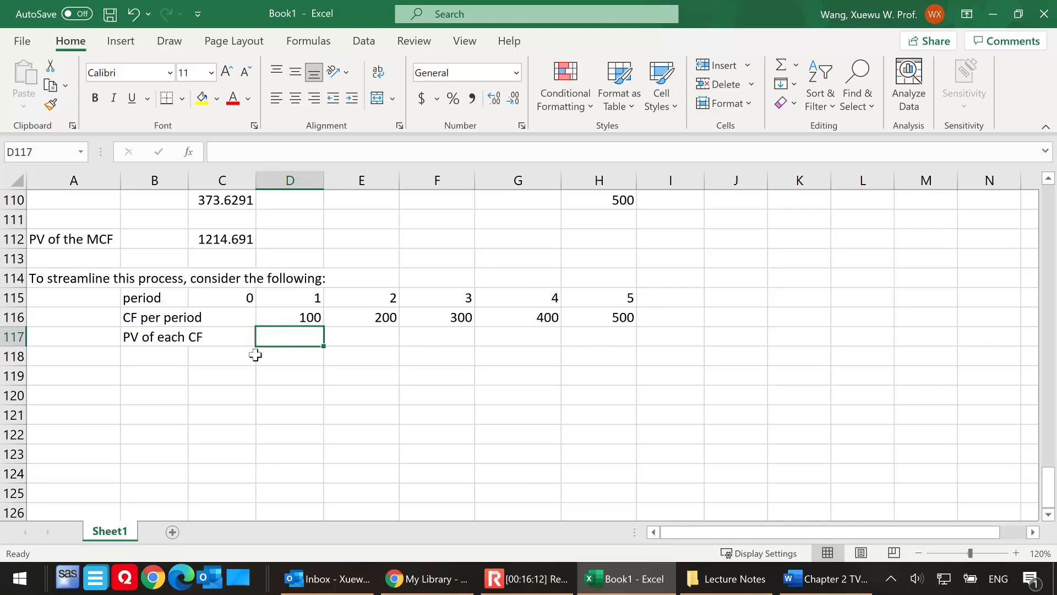
pyautogui.scroll(1, 363, 398)
pyautogui.write('=')
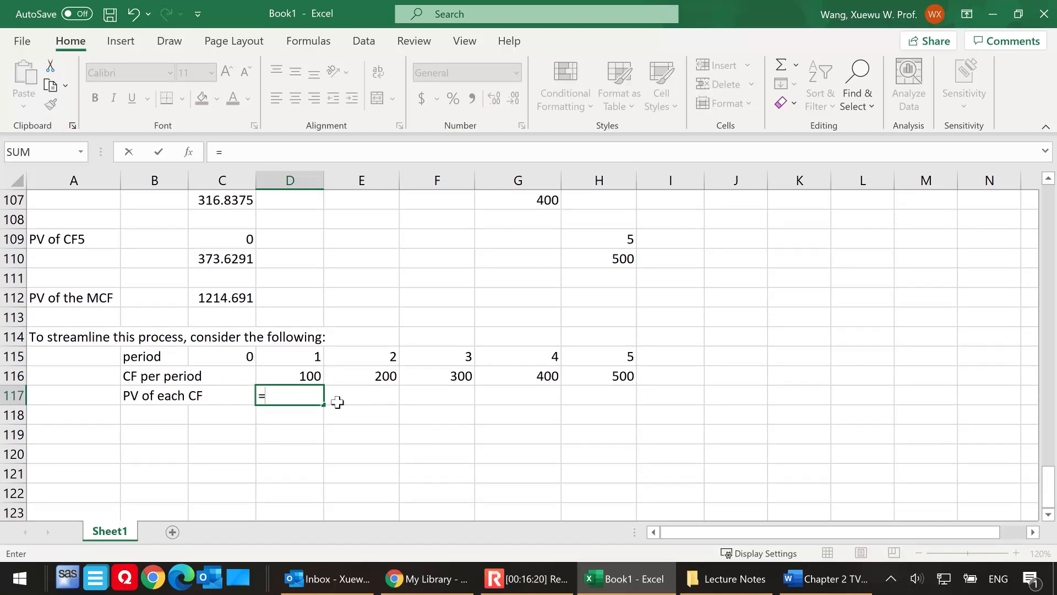
pyautogui.scroll(4, 339, 399)
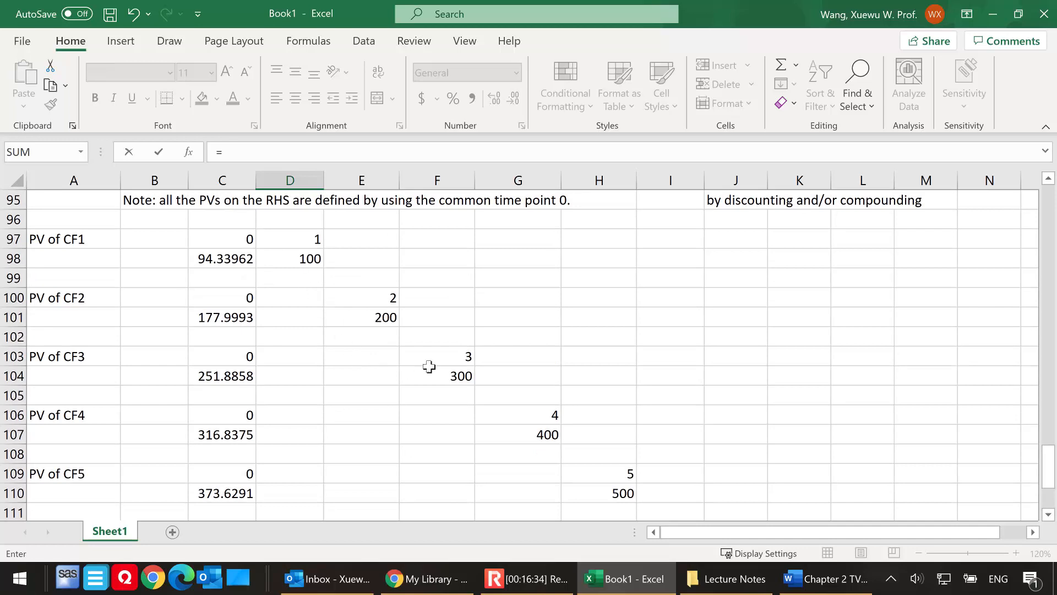
pyautogui.scroll(-4, 430, 366)
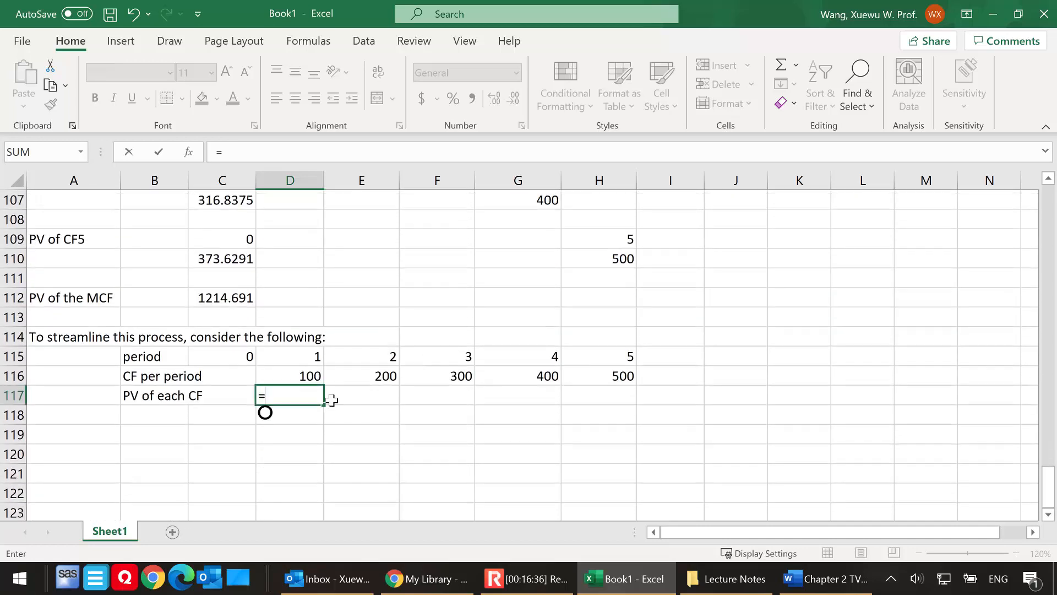
pyautogui.click(304, 375)
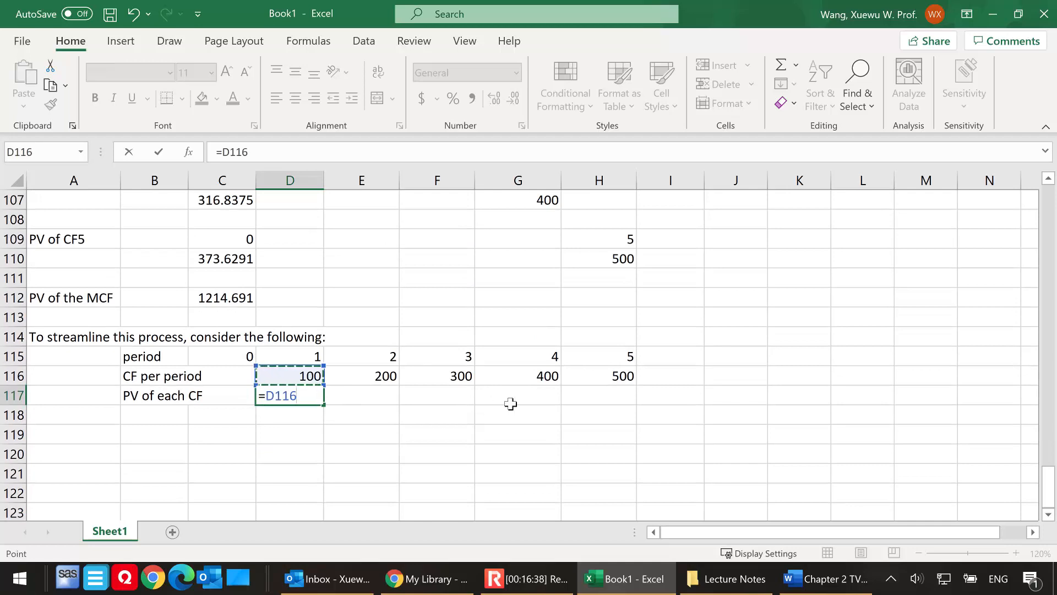
pyautogui.write('/(1')
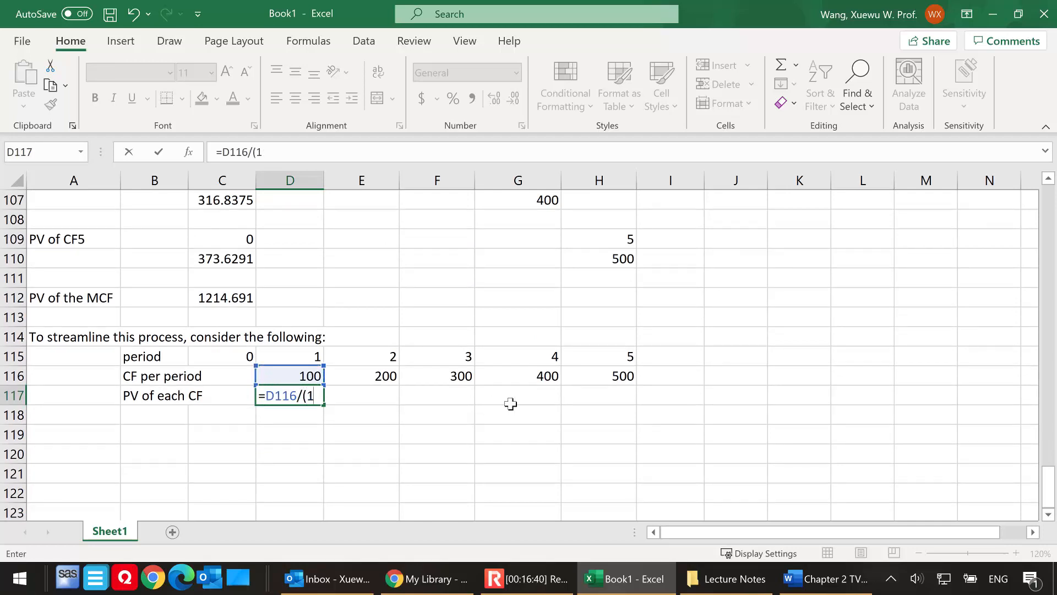
pyautogui.write('+6%)^')
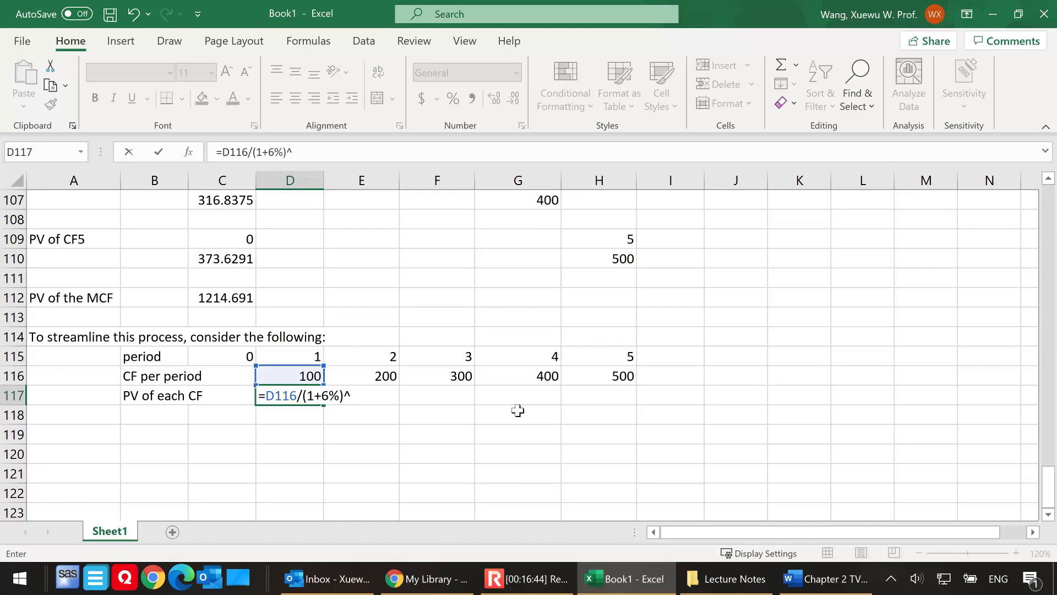
pyautogui.click(320, 361)
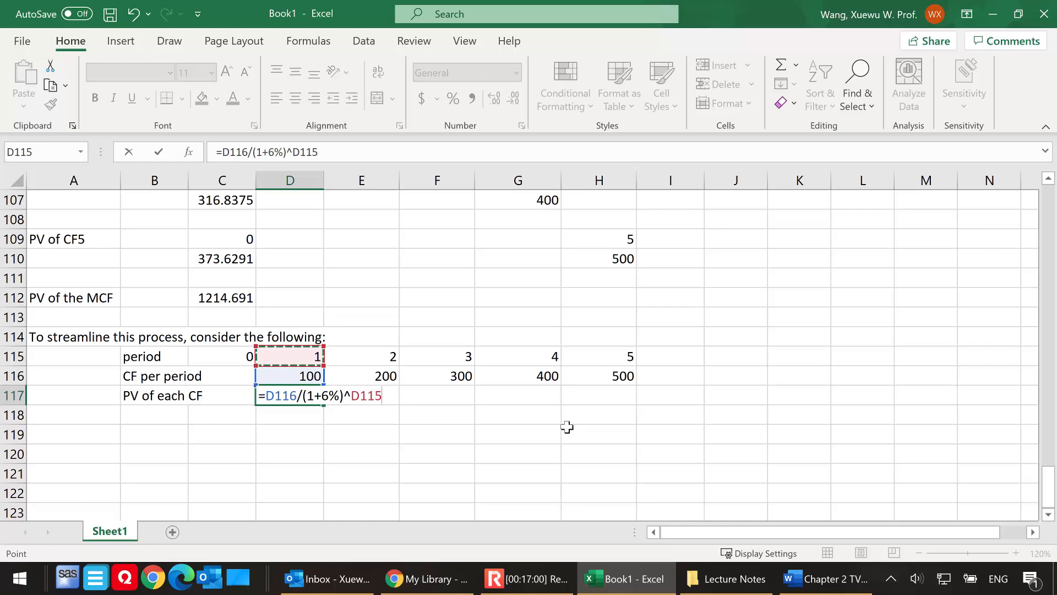
pyautogui.press('Return')
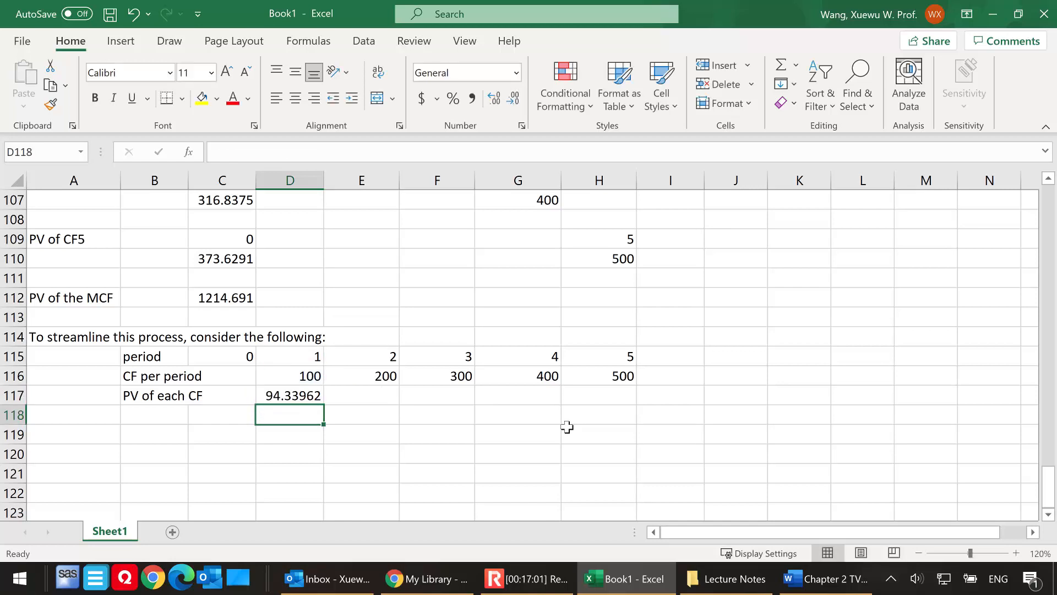
# Step: Fill the PV formula from D117 across to E117 for the period 2 cash flow
pyautogui.click(313, 392)
pyautogui.scroll(3, 349, 401)
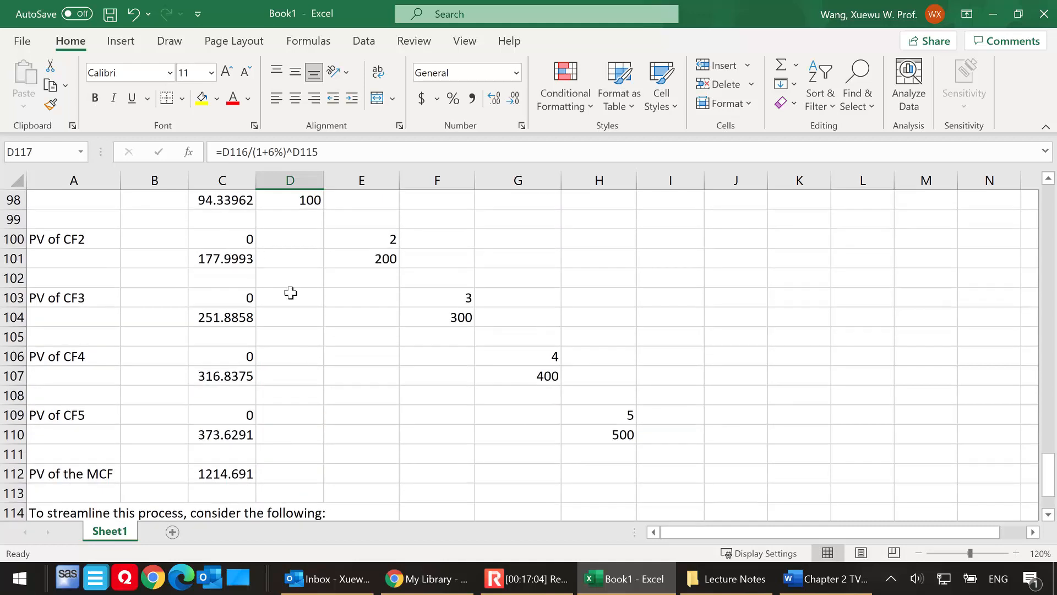
pyautogui.scroll(-1, 280, 284)
pyautogui.scroll(-2, 280, 286)
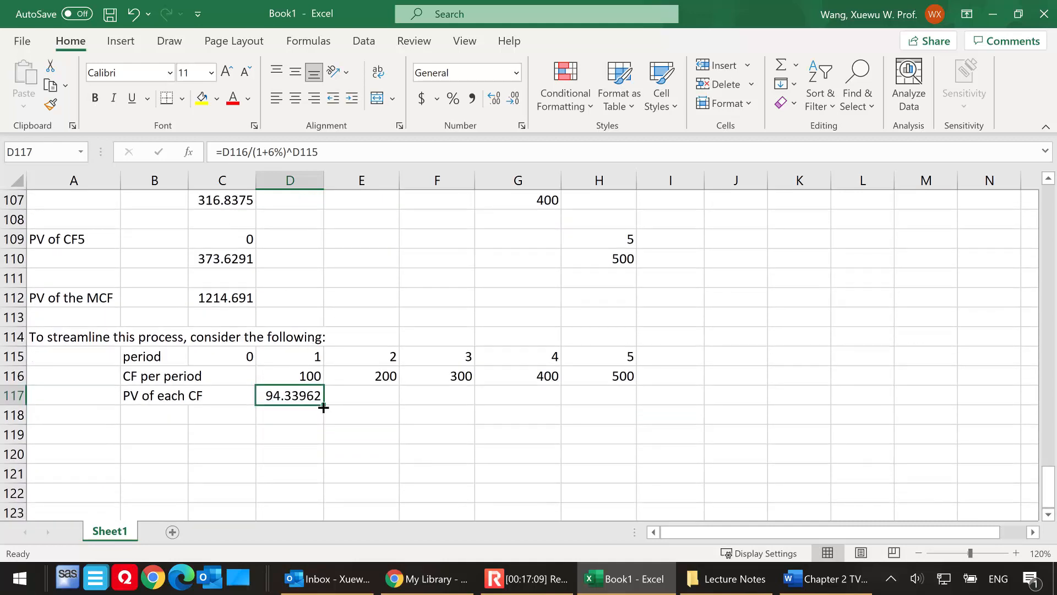
pyautogui.moveTo(324, 407); pyautogui.dragTo(396, 412)
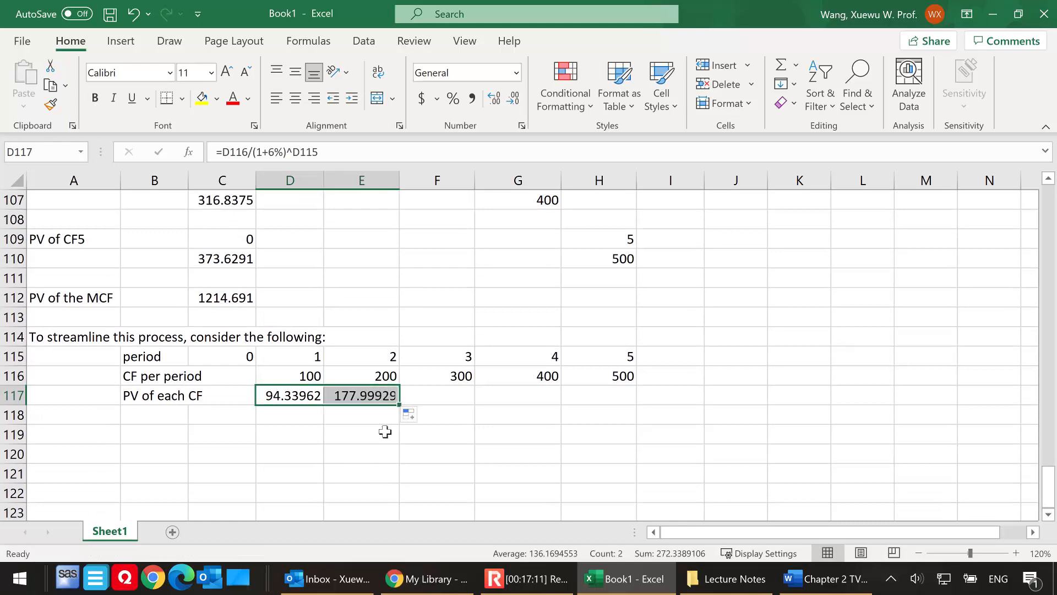
# Step: Compare the cell references in the PV formulas of E117 and D117 without changing them
pyautogui.doubleClick(368, 395)
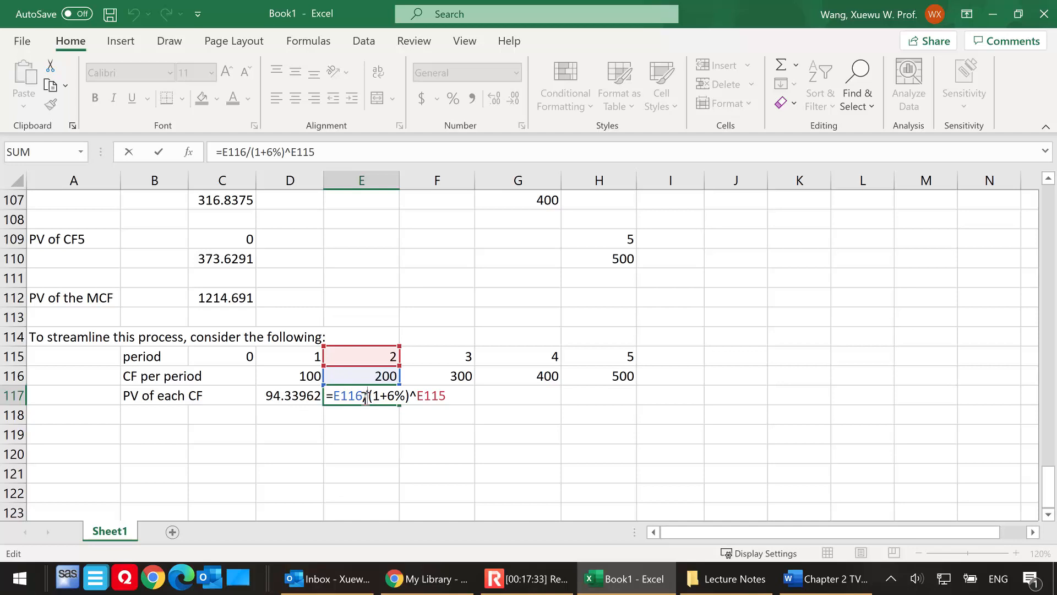
pyautogui.hotkey('ctrl', 'Return')
pyautogui.click(302, 398)
pyautogui.doubleClick(301, 399)
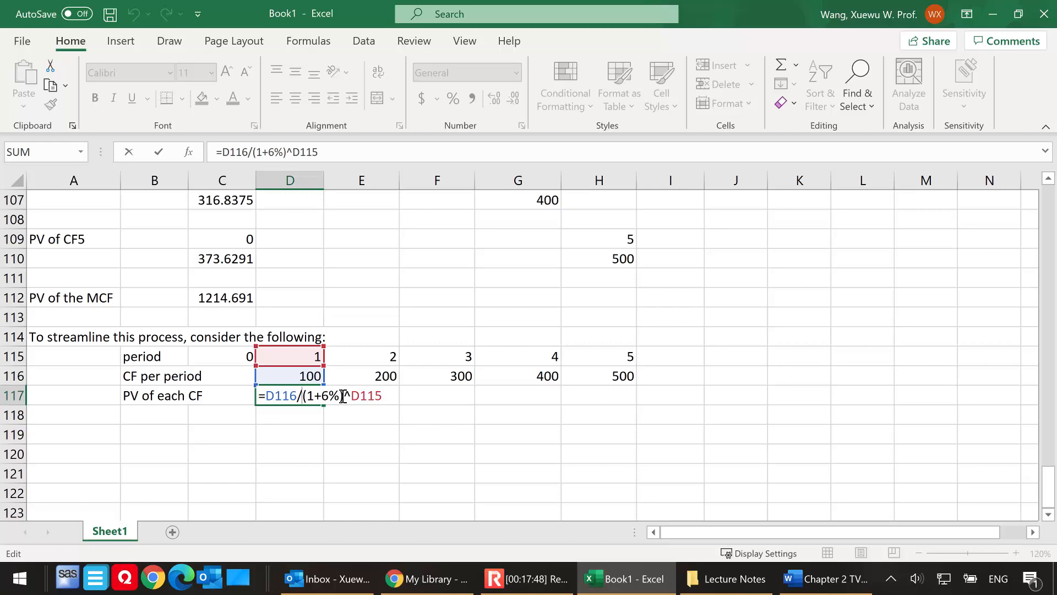
pyautogui.moveTo(345, 393); pyautogui.dragTo(351, 394)
pyautogui.press('Escape')
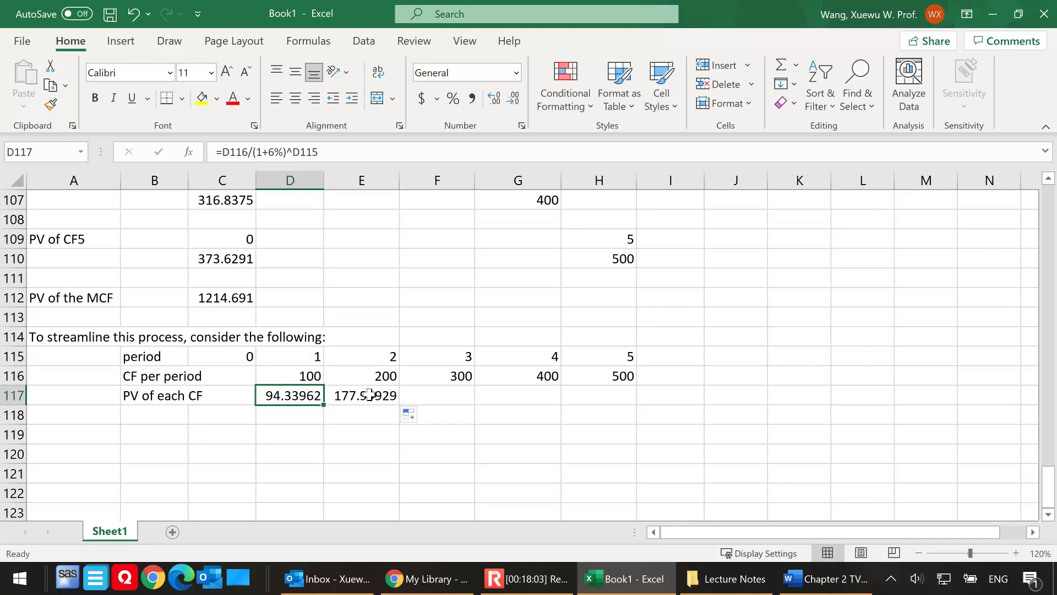
# Step: Fill the PV formula from E117 across to H117 for periods 3 to 5
pyautogui.doubleClick(371, 395)
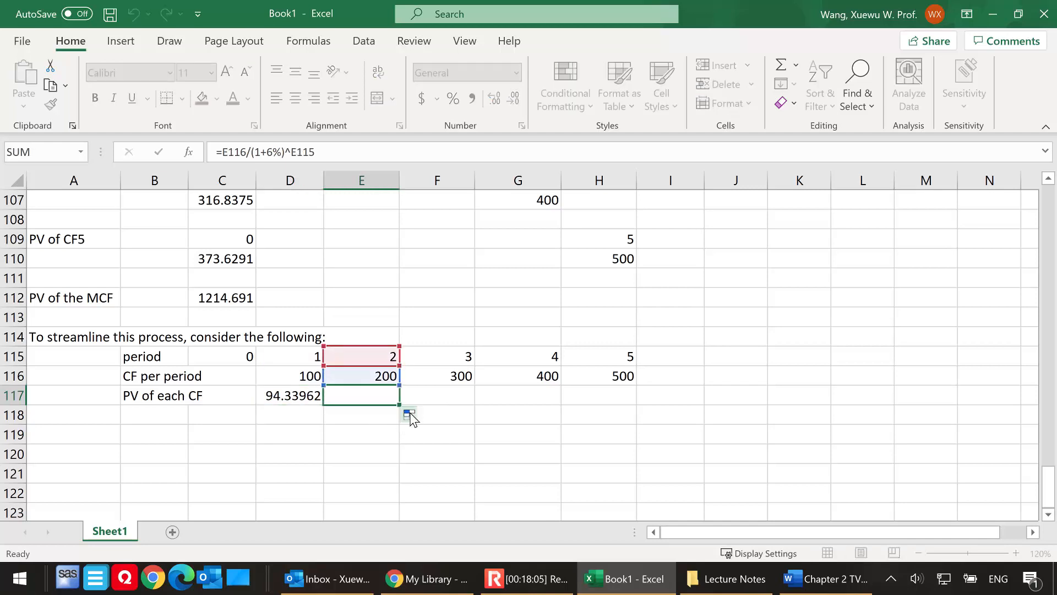
pyautogui.hotkey('ctrl', 'Return')
pyautogui.moveTo(399, 404); pyautogui.dragTo(604, 408)
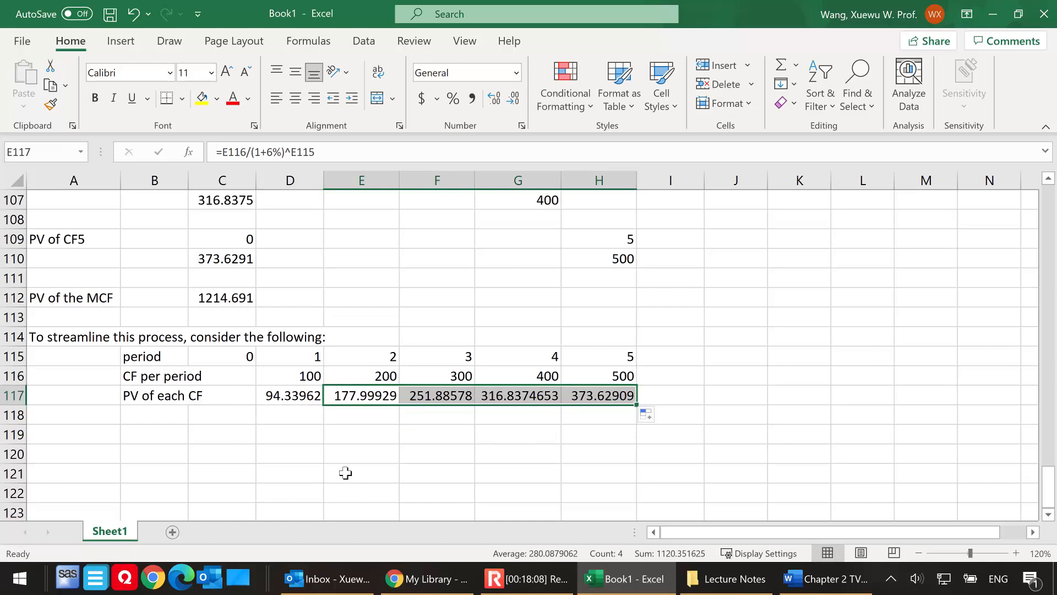
pyautogui.click(158, 414)
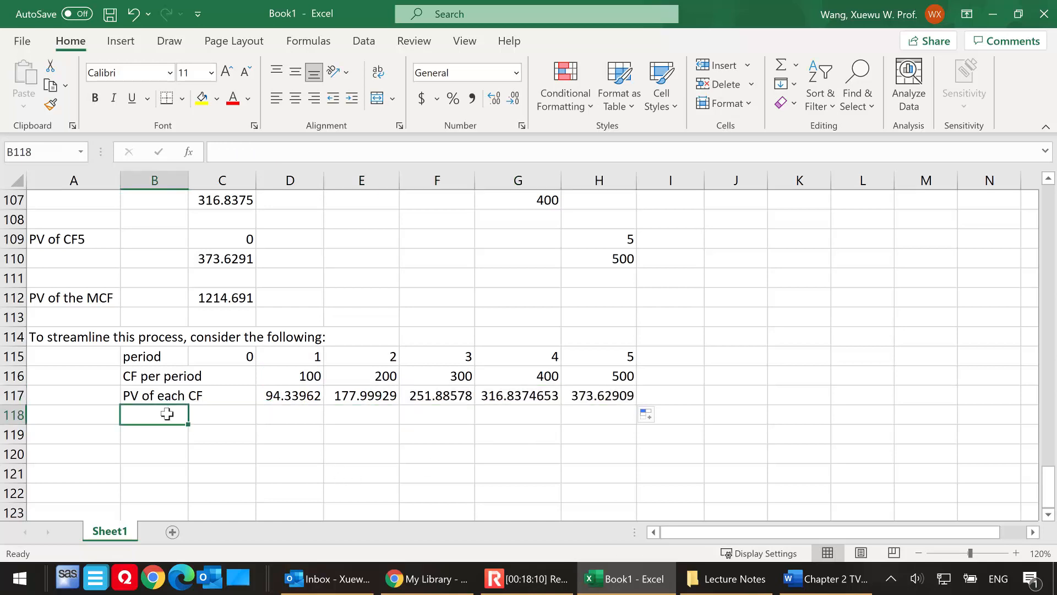
pyautogui.click(308, 394)
pyautogui.moveTo(350, 394); pyautogui.dragTo(616, 395)
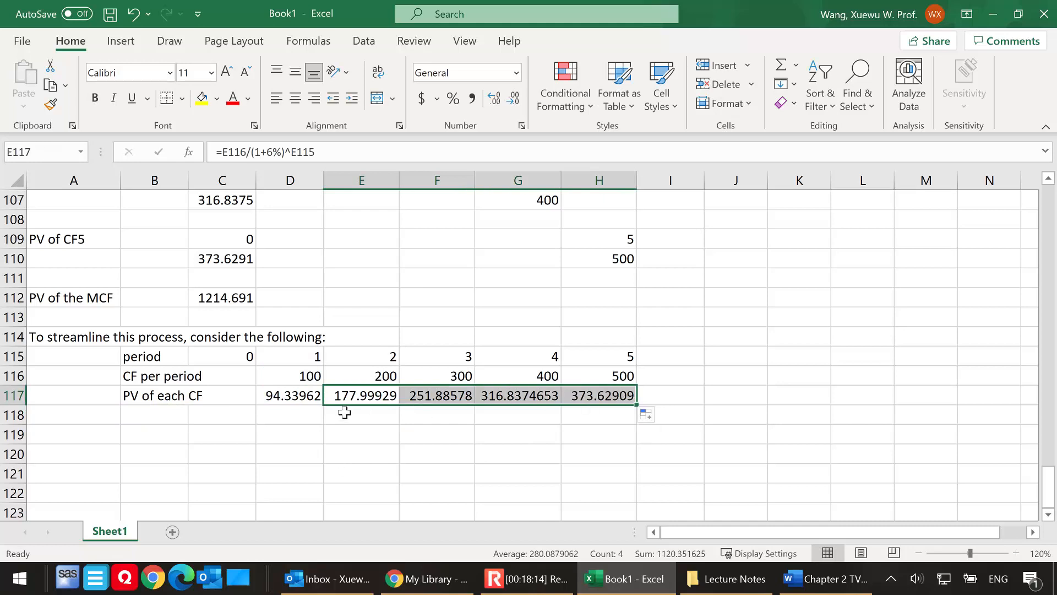
pyautogui.click(300, 396)
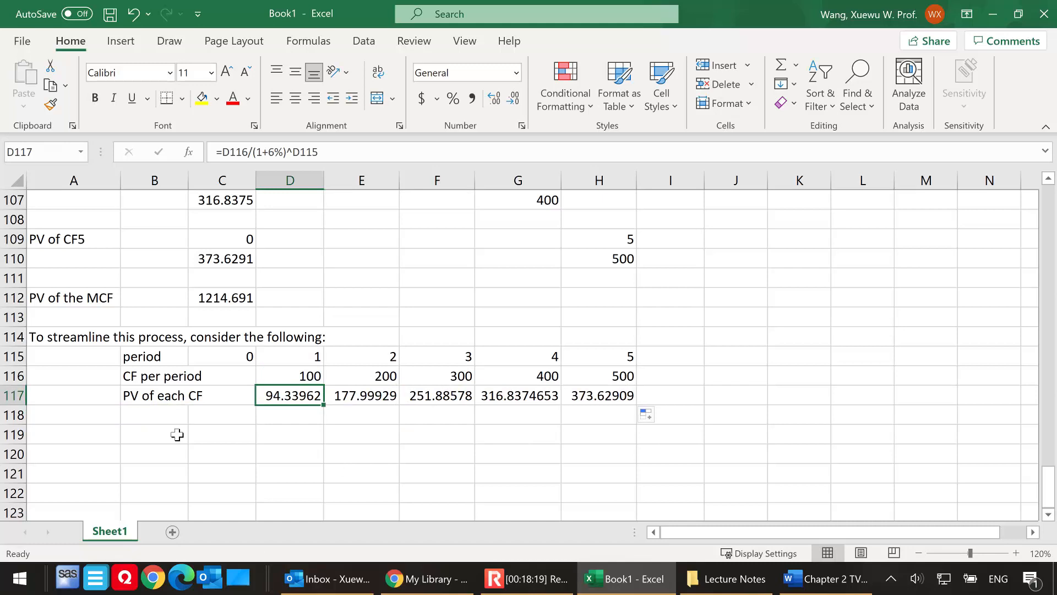
# Step: Enter the label "PV of all CFs" in B119 and widen column B to fit the labels
pyautogui.click(156, 434)
pyautogui.write('PV of ')
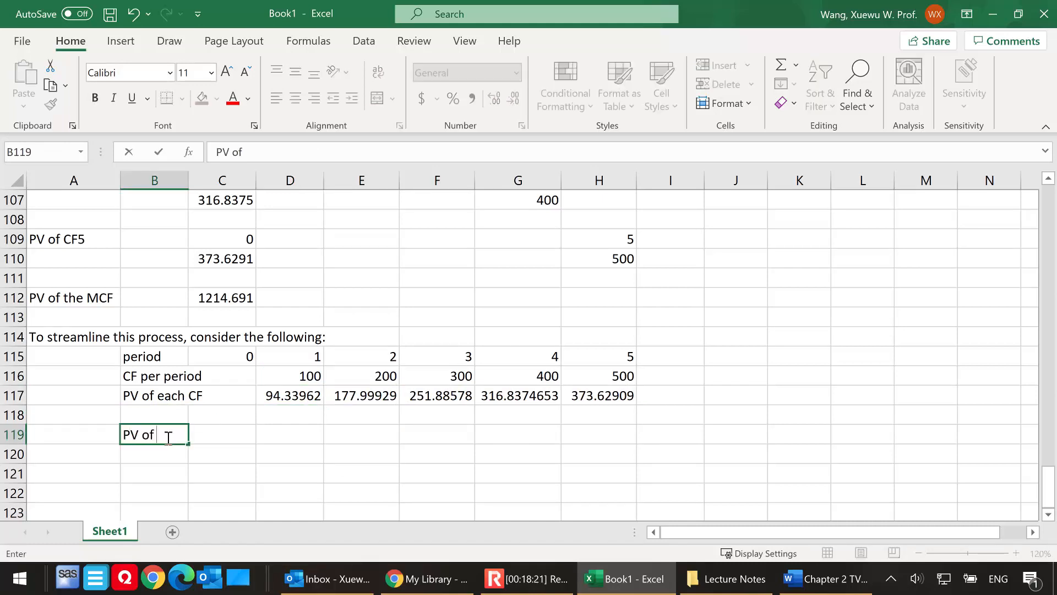
pyautogui.write('all CFs')
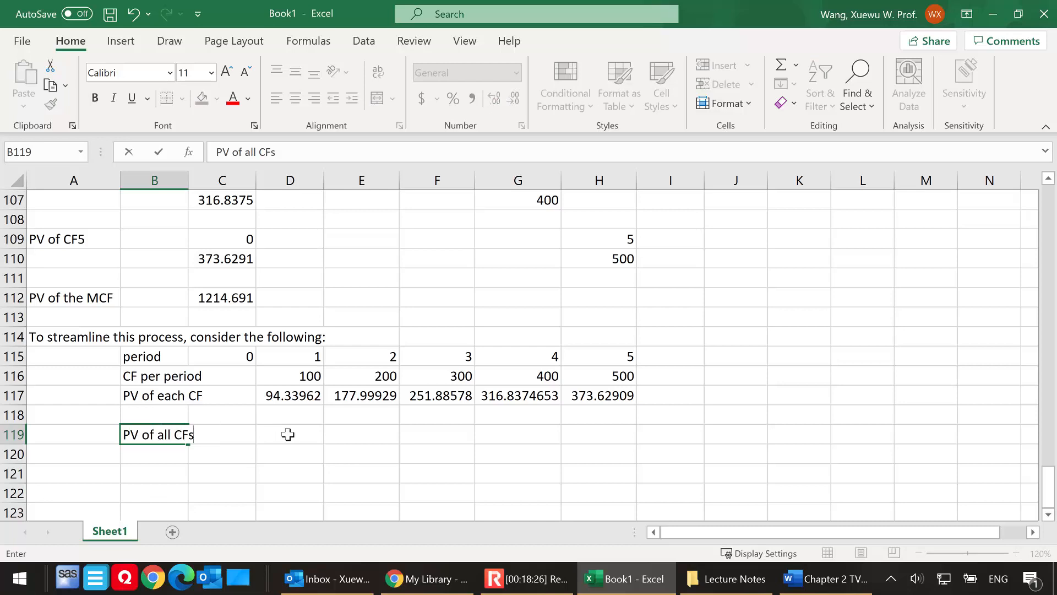
pyautogui.click(231, 438)
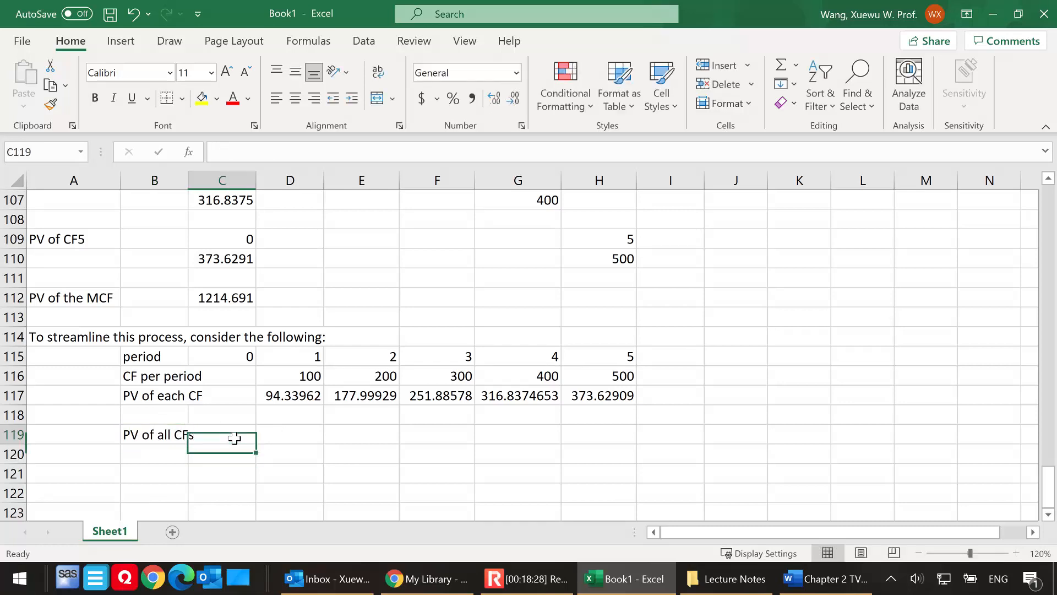
pyautogui.moveTo(190, 183); pyautogui.dragTo(205, 183)
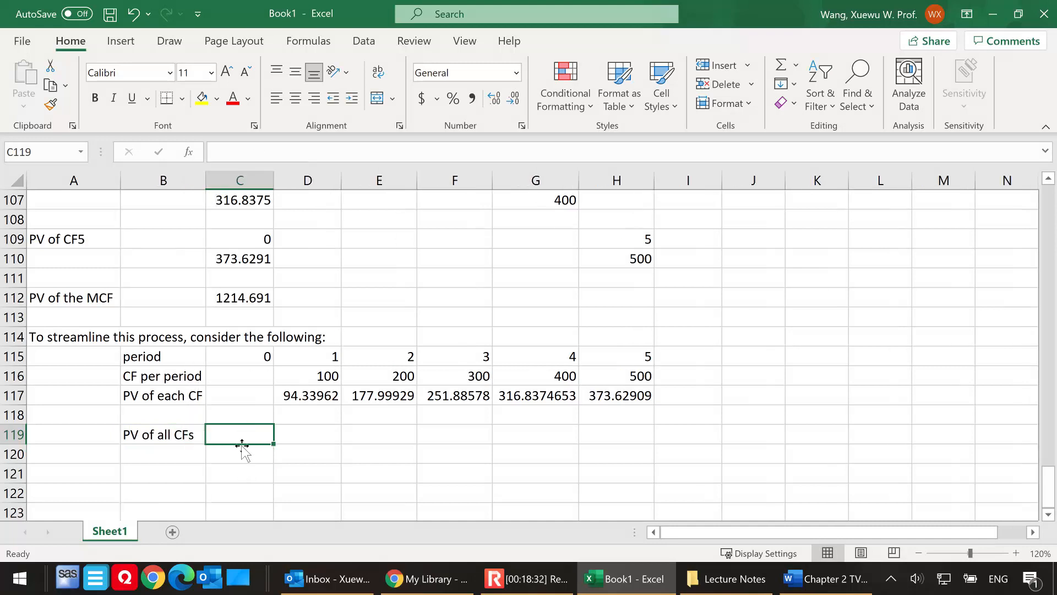
# Step: Sum the individual PVs in C119 with =SUM(D117:H117) and compare with the PV of the MCF in C112
pyautogui.write('=')
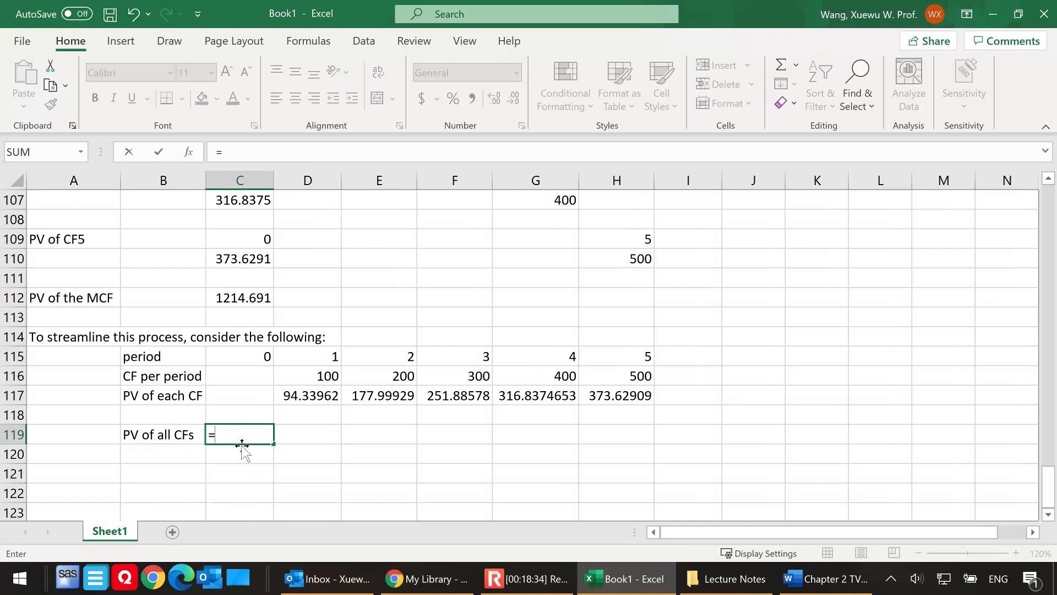
pyautogui.write('sum(')
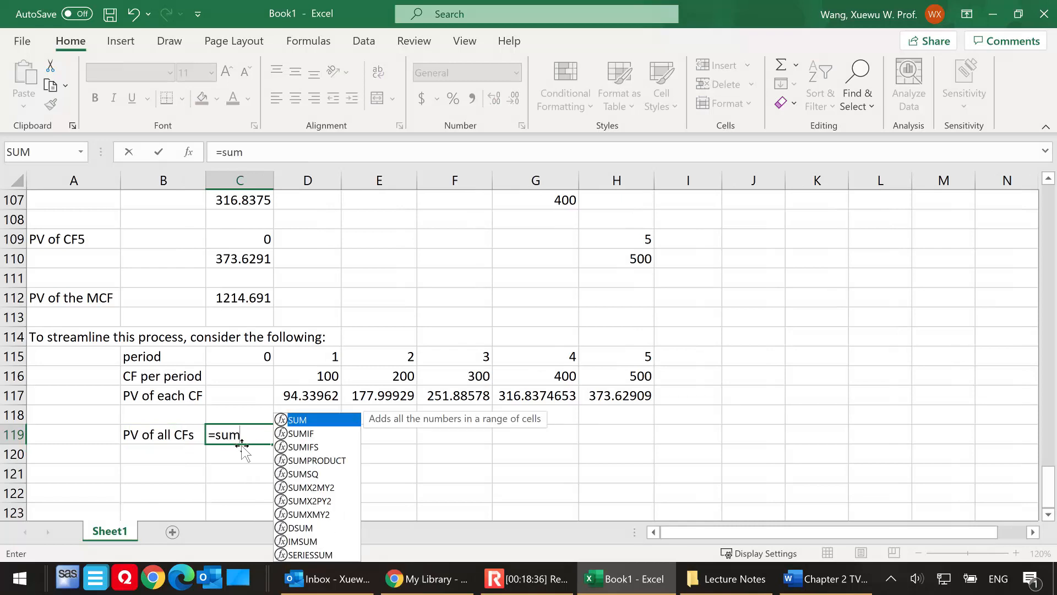
pyautogui.moveTo(311, 396); pyautogui.dragTo(593, 421)
pyautogui.write(')')
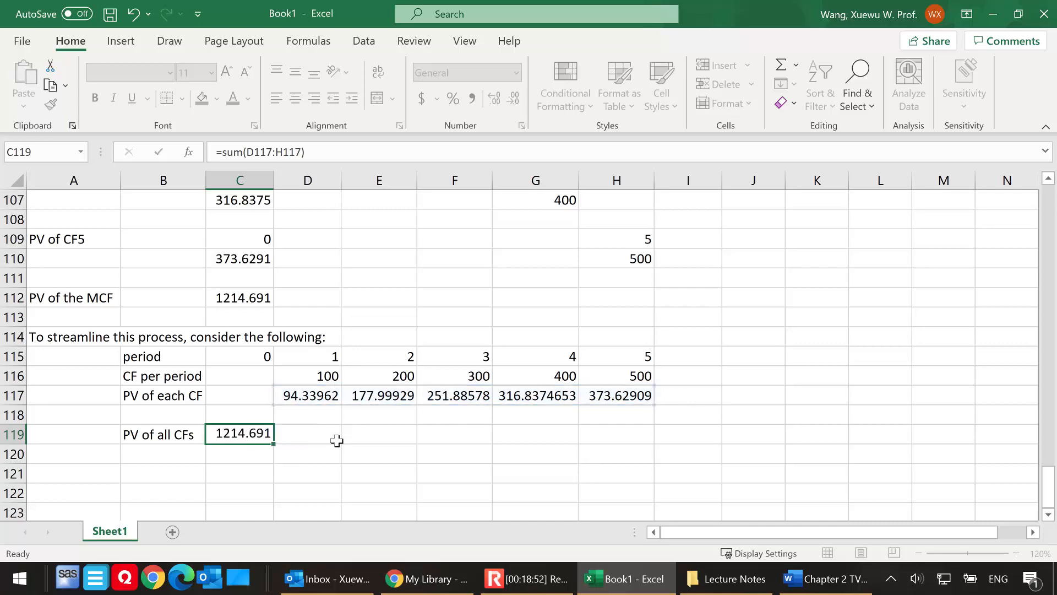
pyautogui.press('Return')
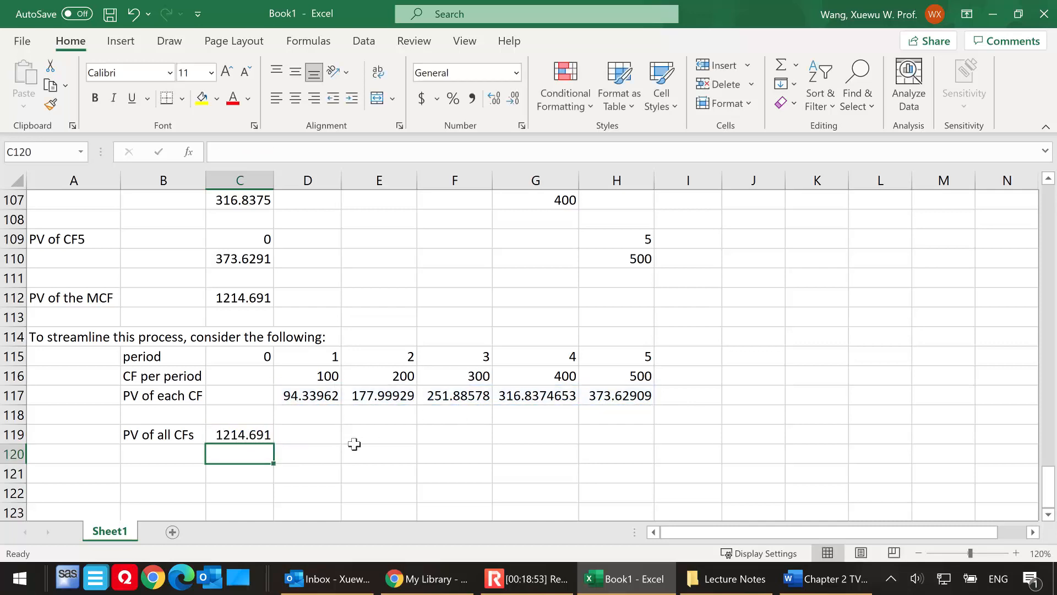
pyautogui.click(242, 299)
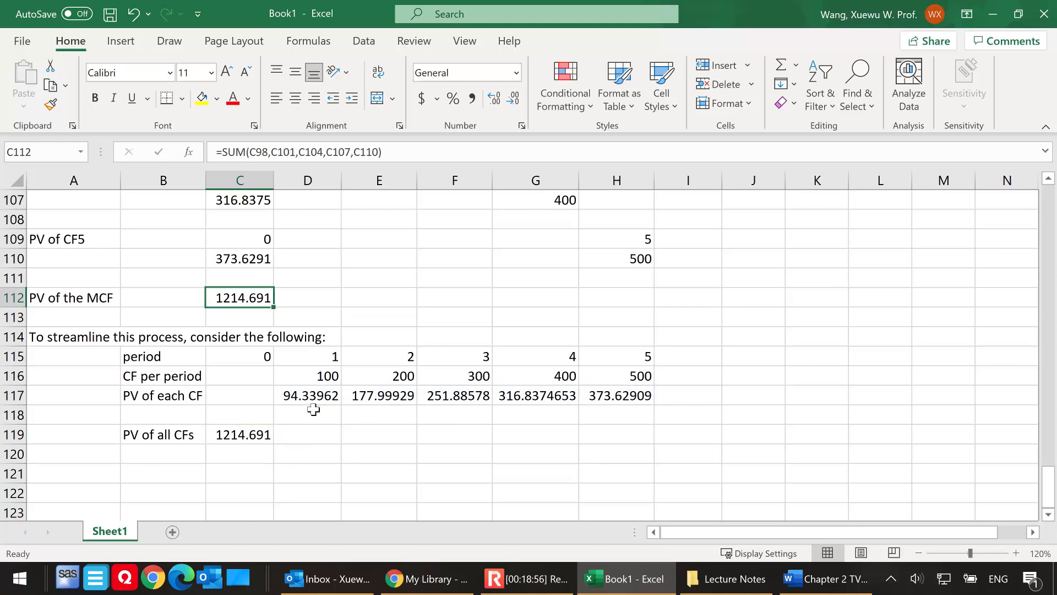
# Step: Enter a second "PV of each CF" label in B118
pyautogui.click(168, 417)
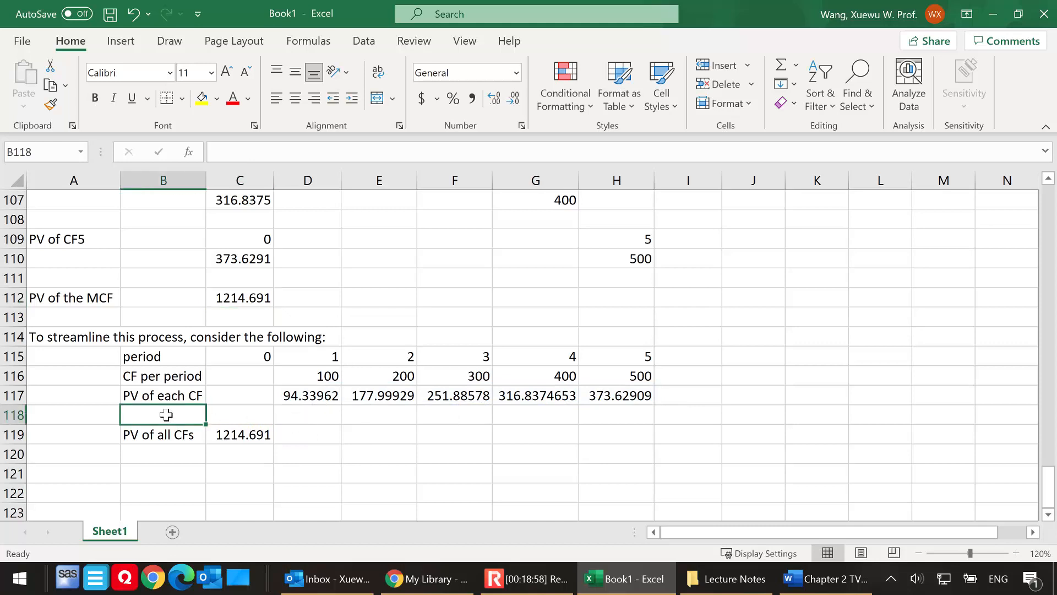
pyautogui.write('PV of')
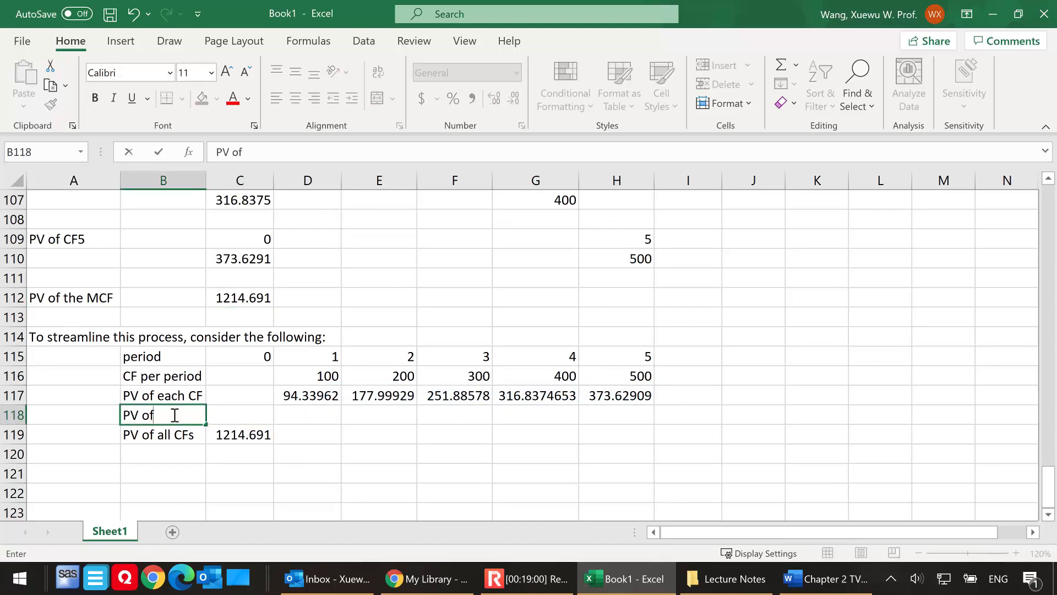
pyautogui.write(' each CF')
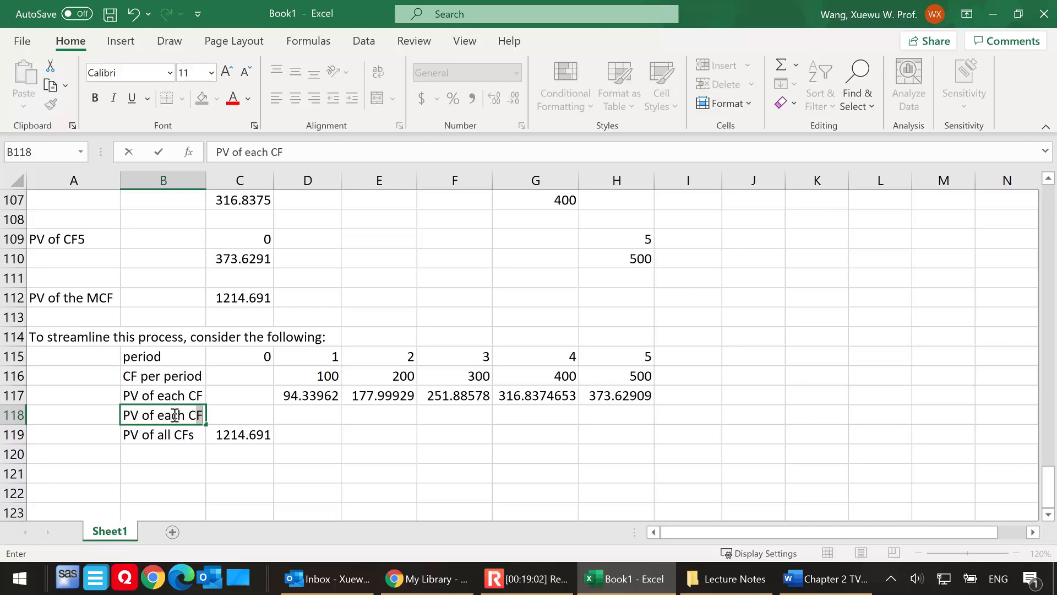
# Step: Compute the period 1 cash flow's PV in D118 with =PV(6%,D115,0,D116)
pyautogui.click(311, 415)
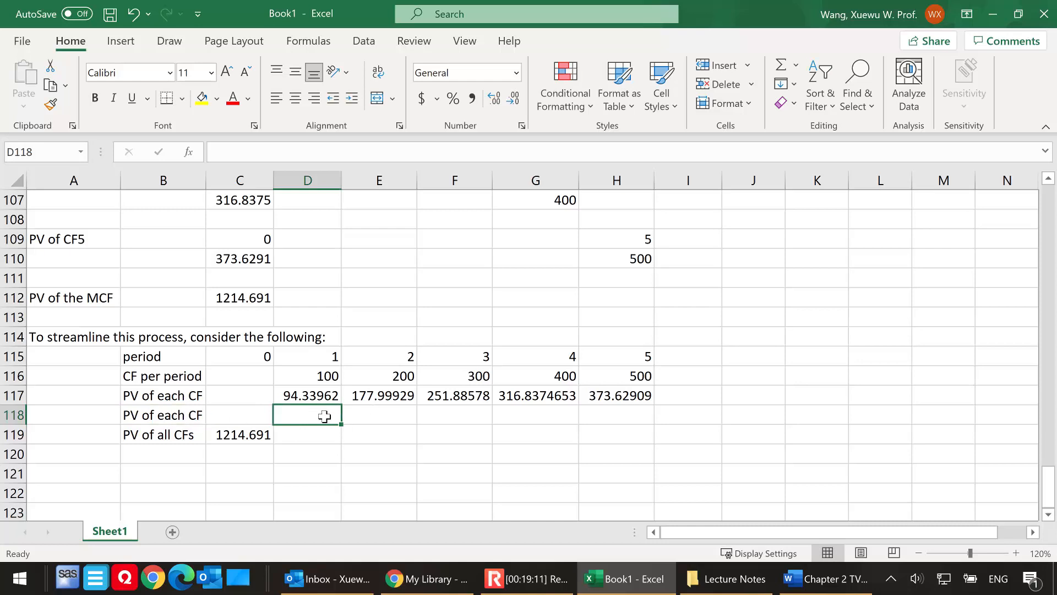
pyautogui.write('=pv')
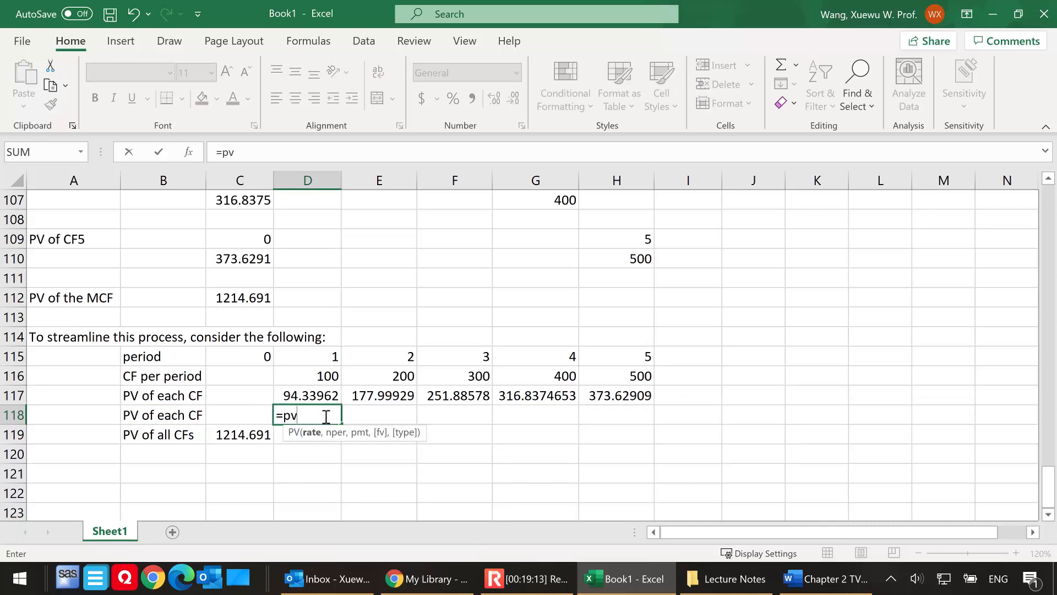
pyautogui.write('(6%,')
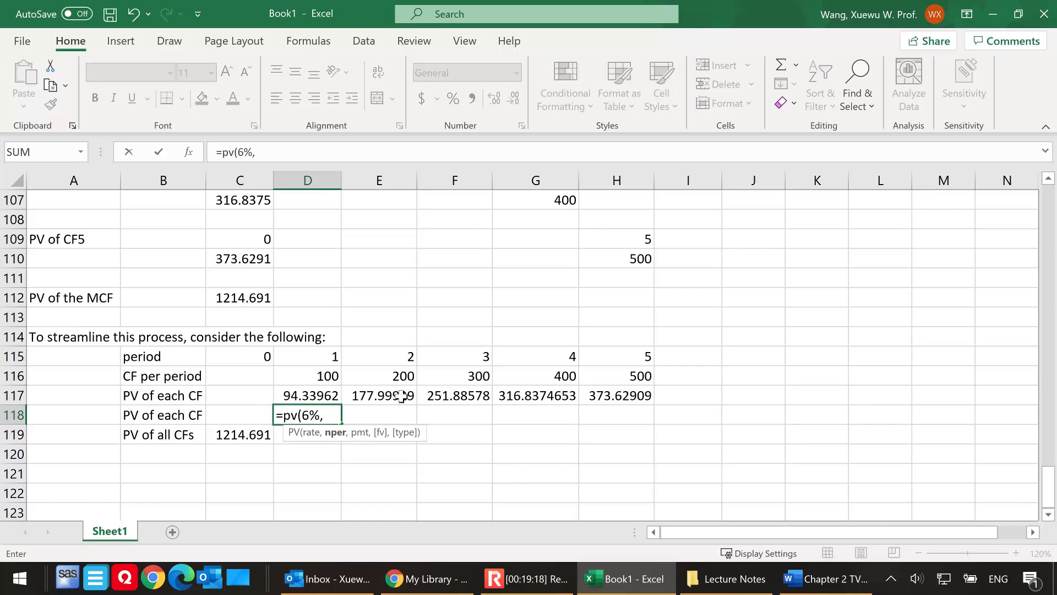
pyautogui.click(320, 359)
pyautogui.write(',')
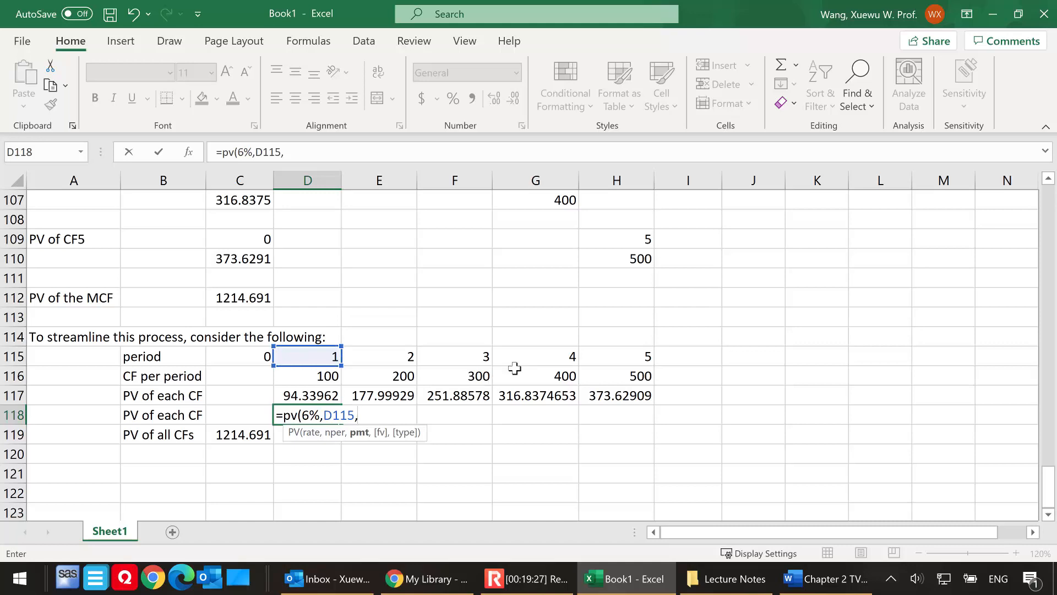
pyautogui.write('0,')
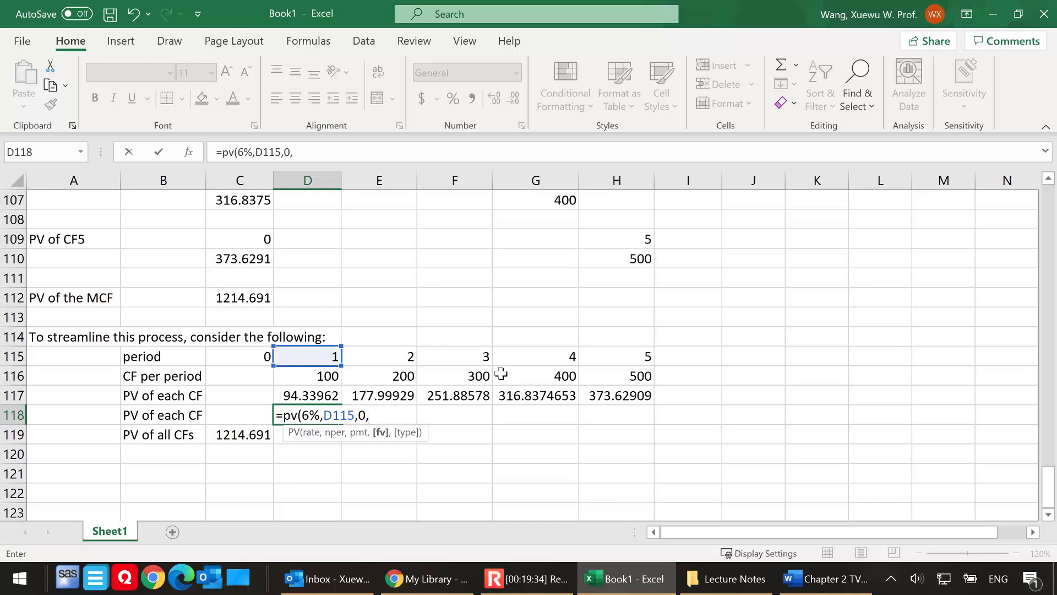
pyautogui.click(314, 375)
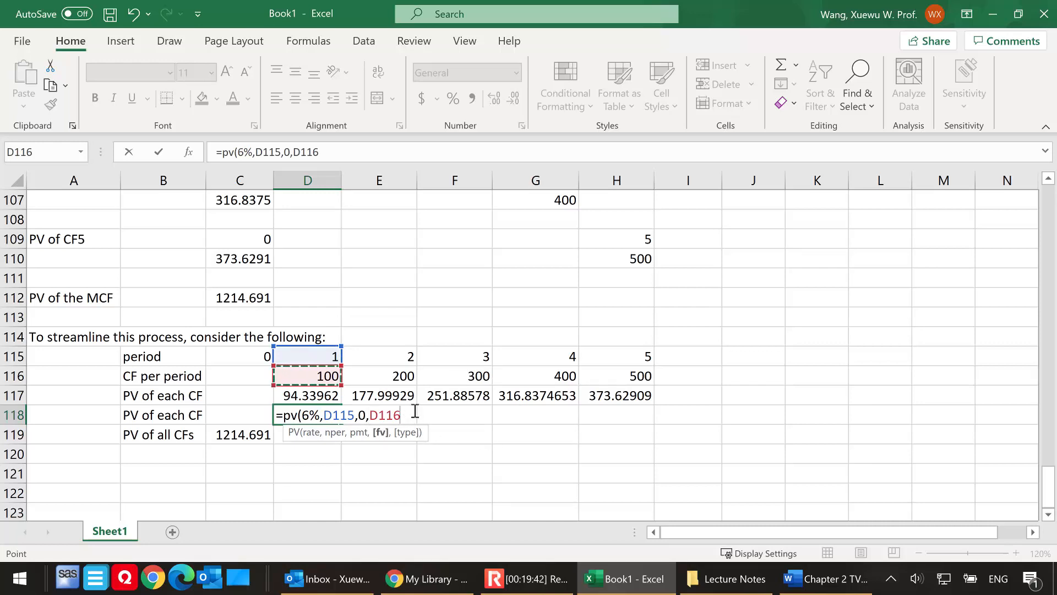
pyautogui.write(',')
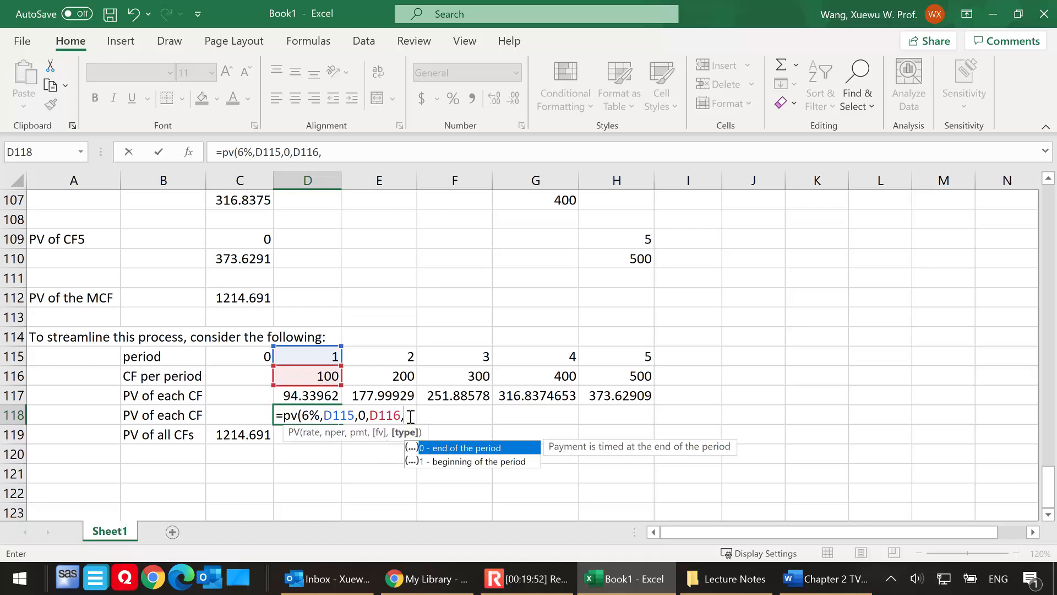
pyautogui.press('BackSpace')
pyautogui.write(')')
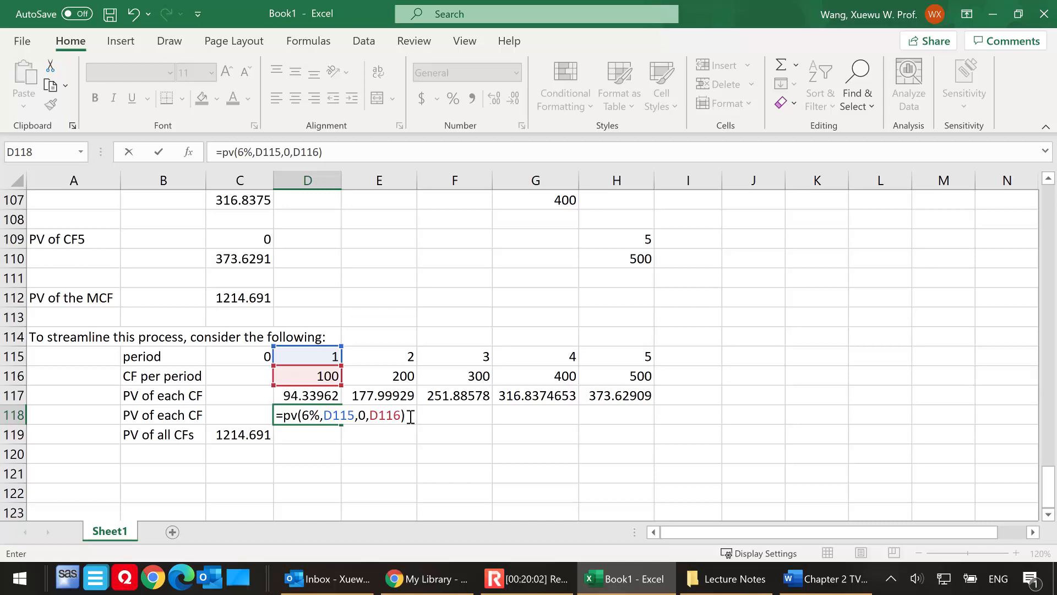
pyautogui.press('Return')
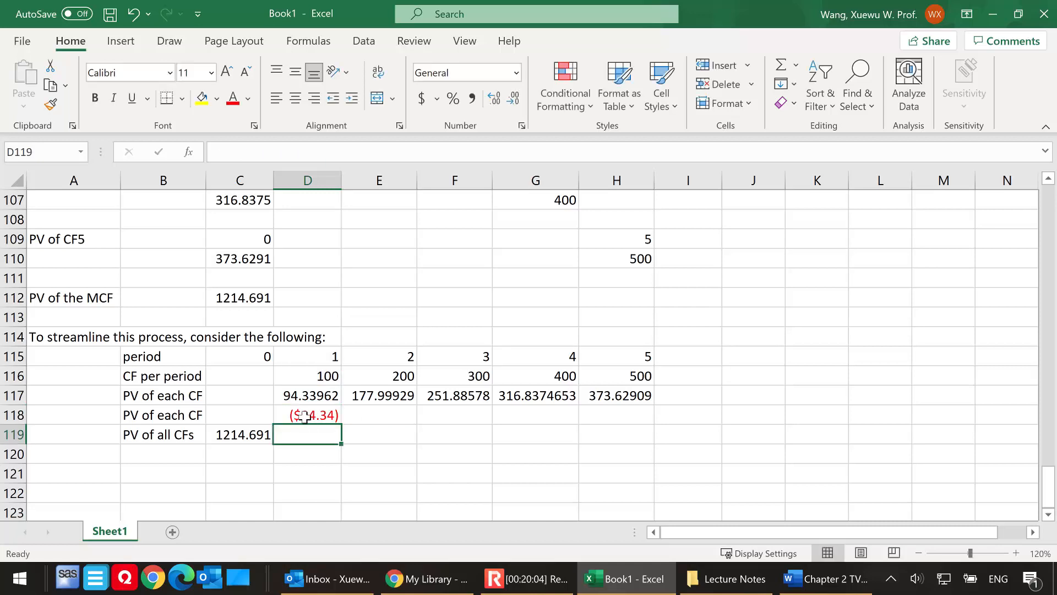
# Step: Fill the PV function formula from D118 across to H118 for periods 2 to 5
pyautogui.click(327, 417)
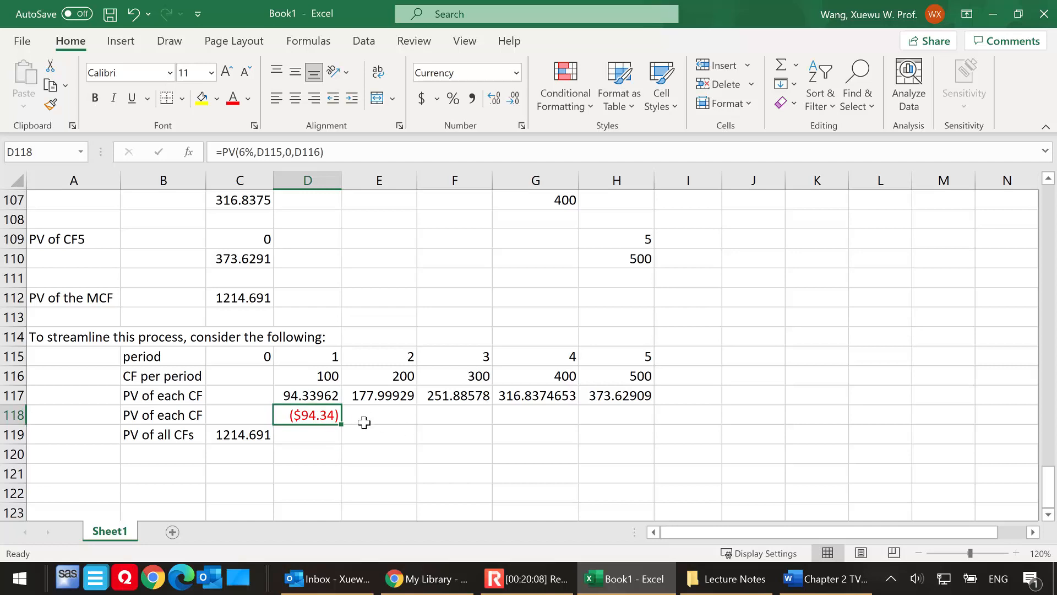
pyautogui.click(321, 416)
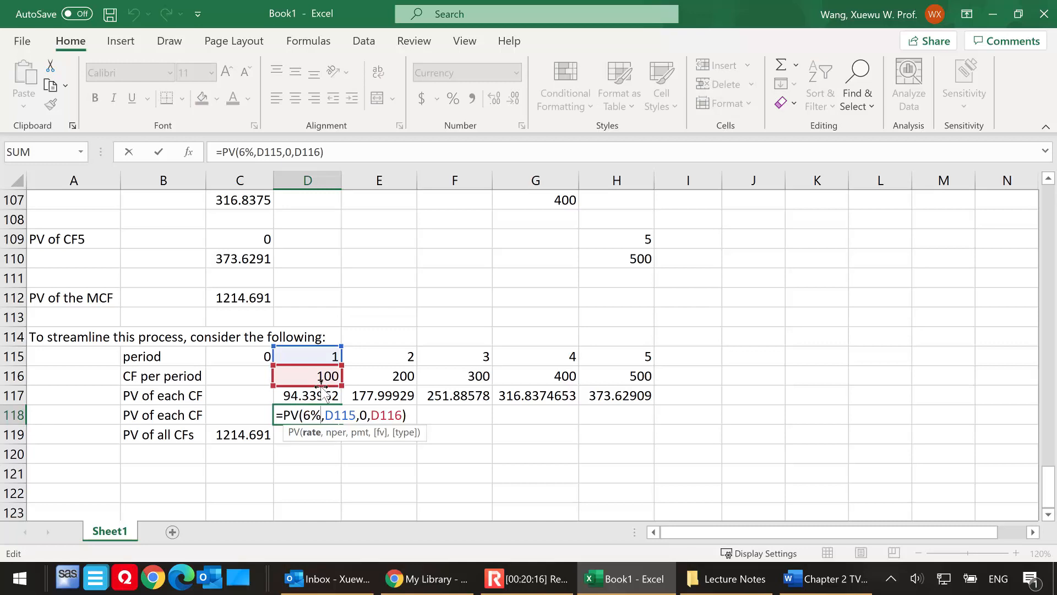
pyautogui.hotkey('ctrl', 'Return')
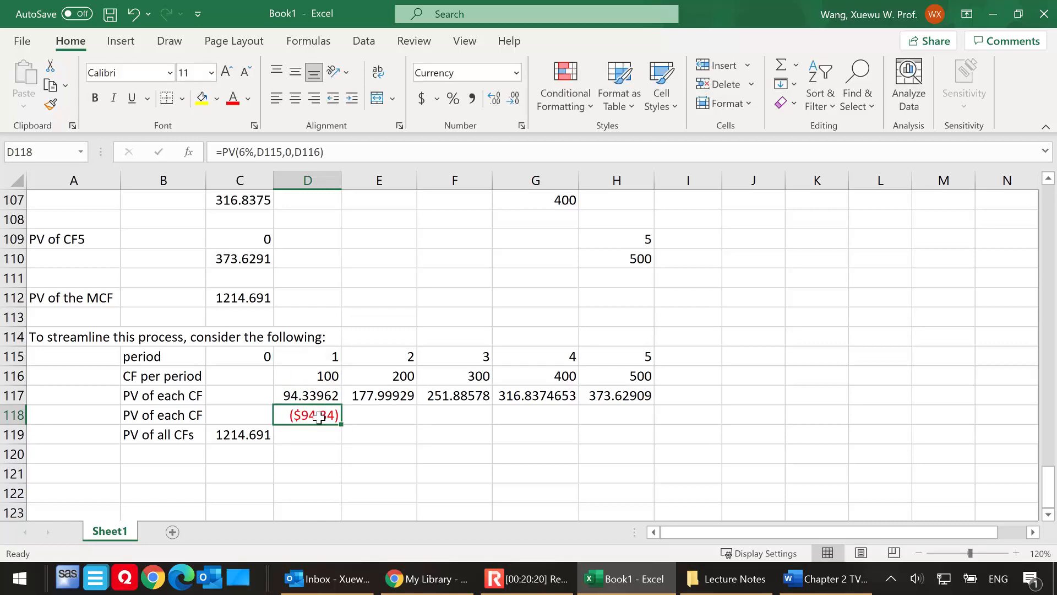
pyautogui.moveTo(340, 425); pyautogui.dragTo(638, 427)
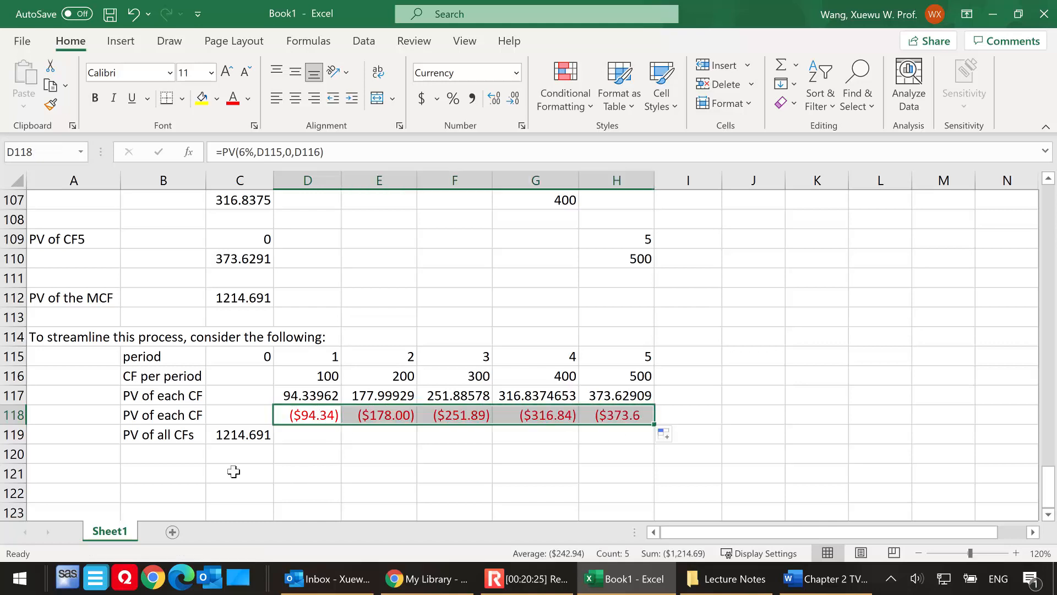
# Step: Enter a second "PV of all CFs" label in B120
pyautogui.click(164, 458)
pyautogui.write('P')
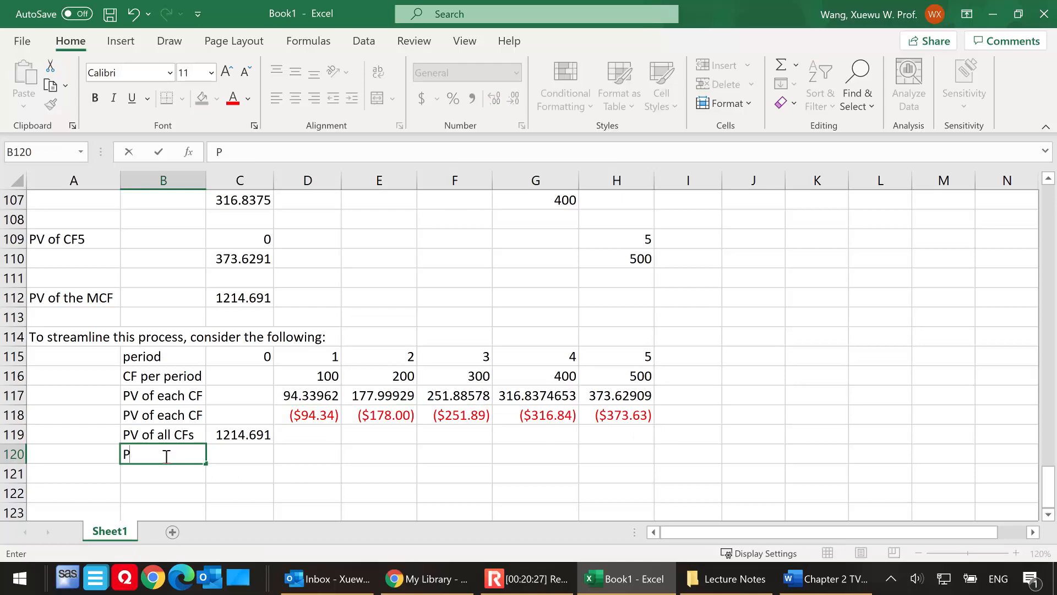
pyautogui.write('V of all CFs')
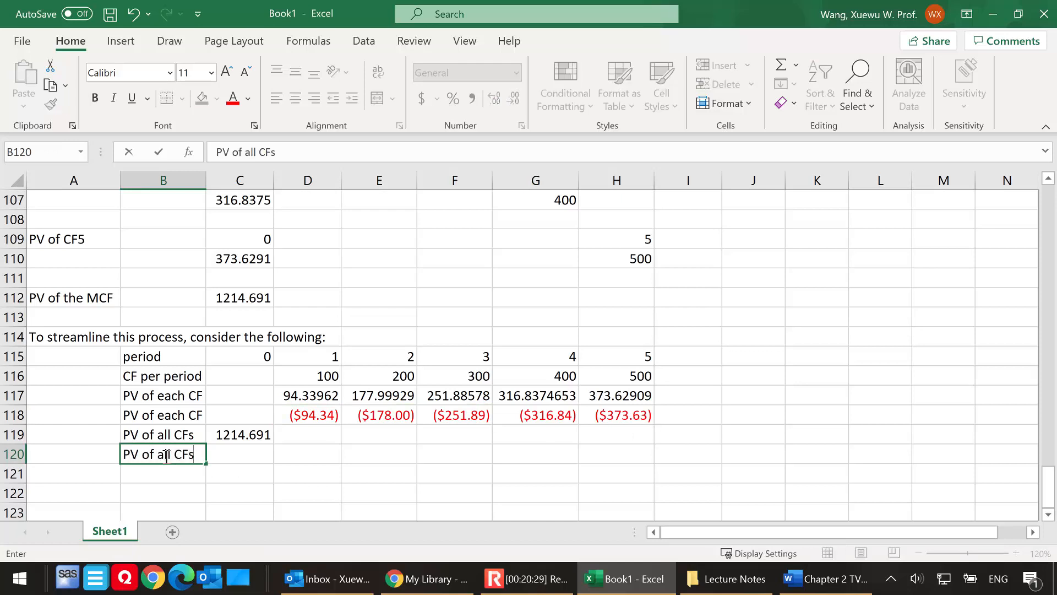
# Step: Sum the PV function results in C120 with =SUM(D118:H118)
pyautogui.click(234, 457)
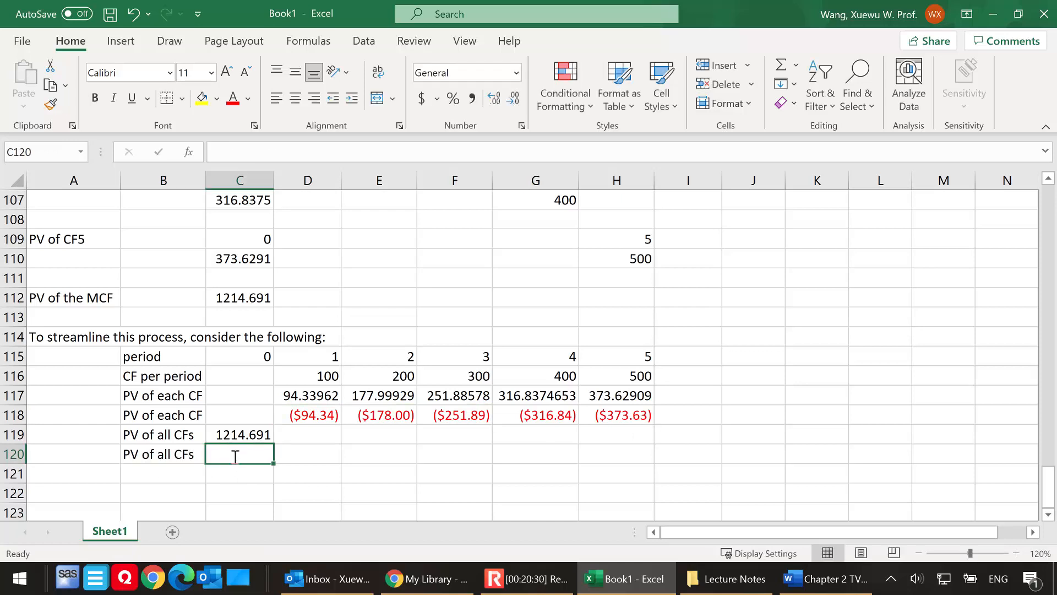
pyautogui.write('=sum(')
pyautogui.moveTo(306, 416); pyautogui.dragTo(598, 420)
pyautogui.write('(')
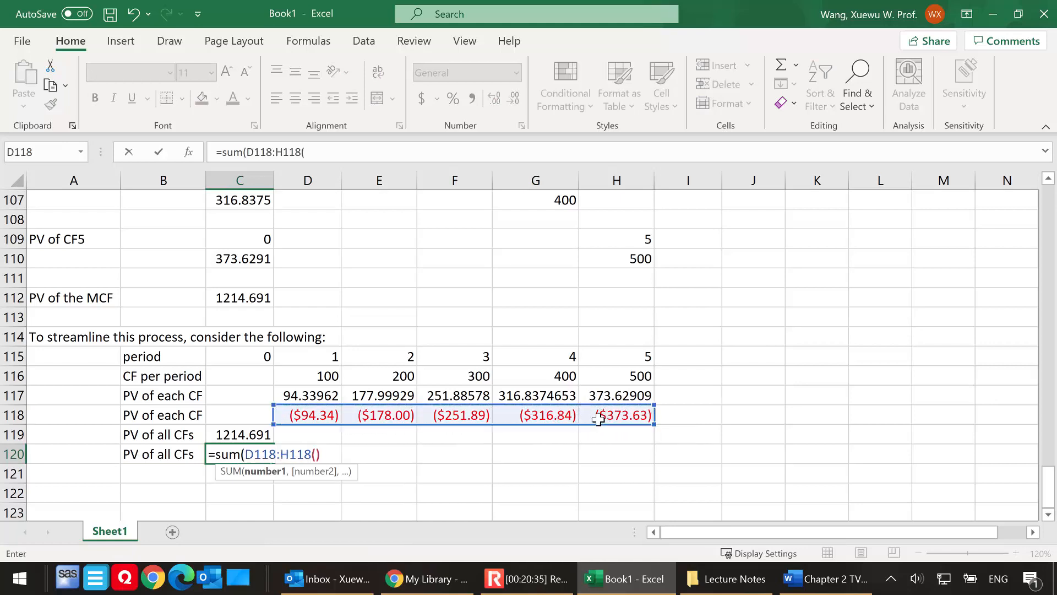
pyautogui.press('BackSpace')
pyautogui.write(')')
pyautogui.press('Return')
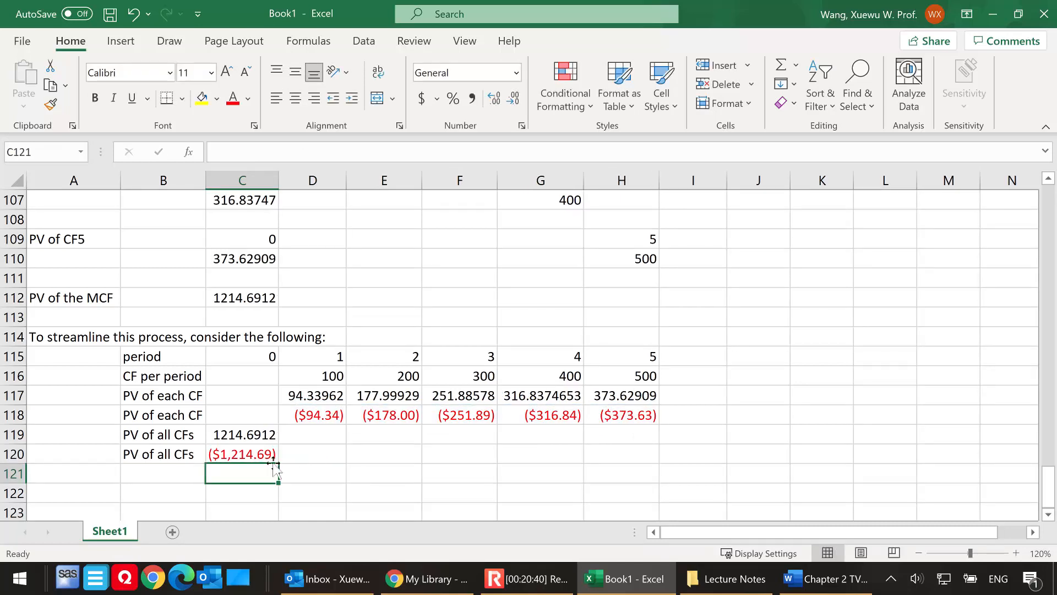
# Step: Compare the separate PV calculations for each cash flow with the streamlined table's formulas in D117 and D118
pyautogui.click(83, 494)
pyautogui.scroll(1, 421, 436)
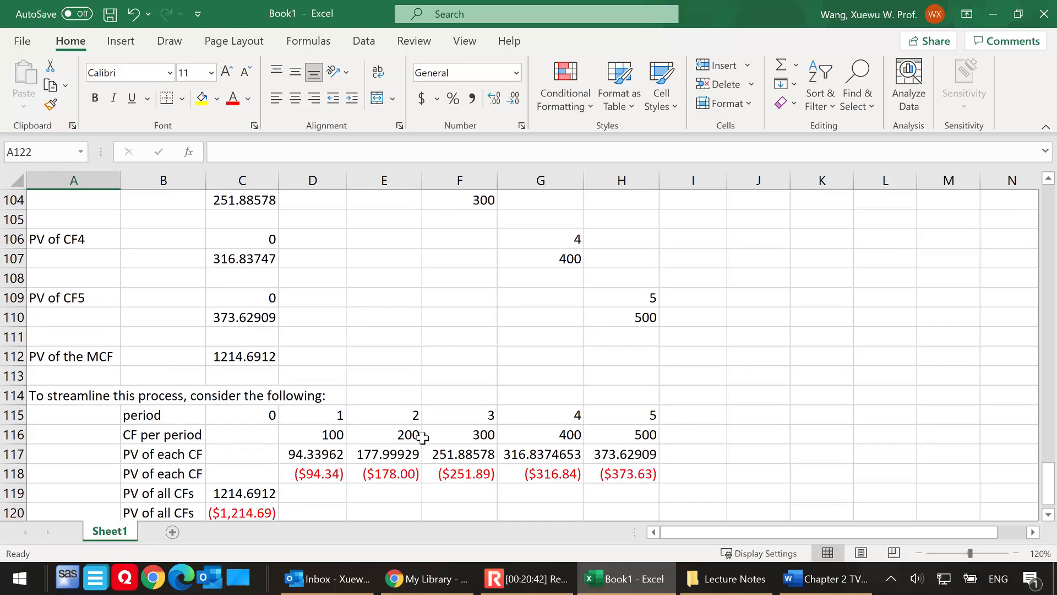
pyautogui.scroll(1, 422, 436)
pyautogui.scroll(-2, 423, 435)
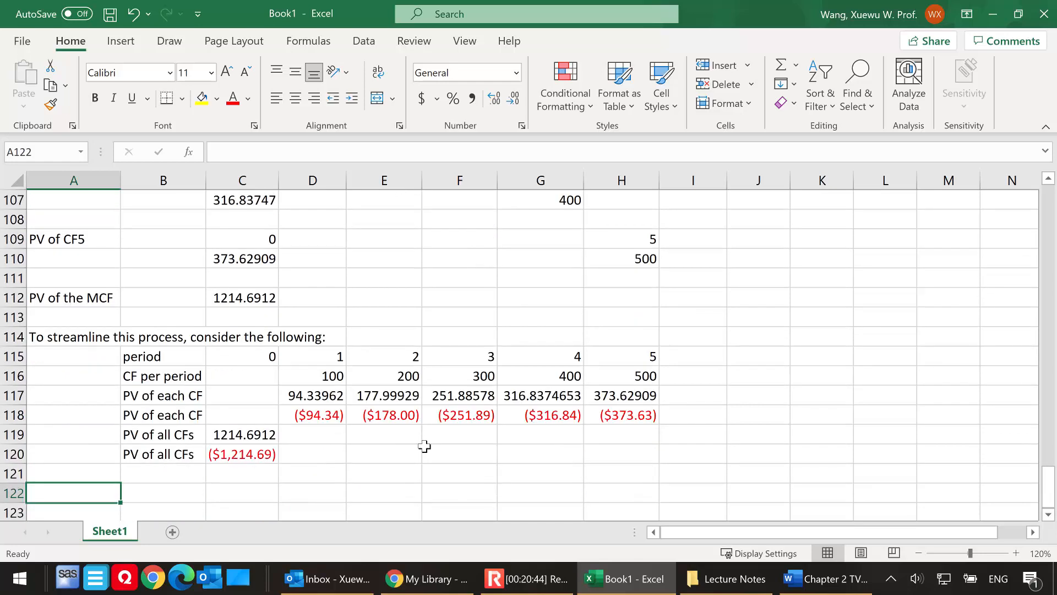
pyautogui.scroll(2, 461, 439)
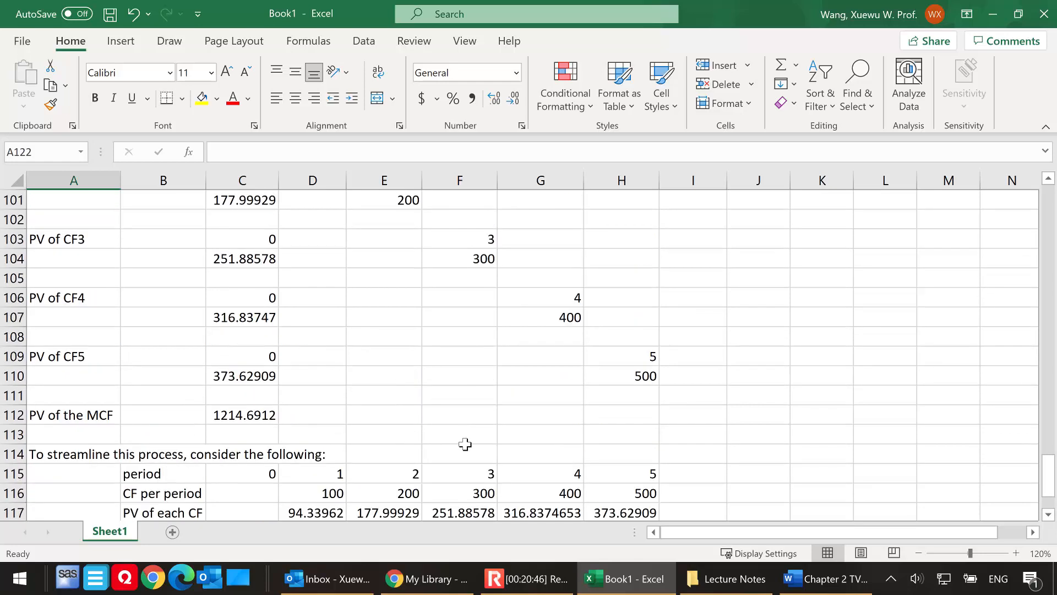
pyautogui.scroll(1, 415, 422)
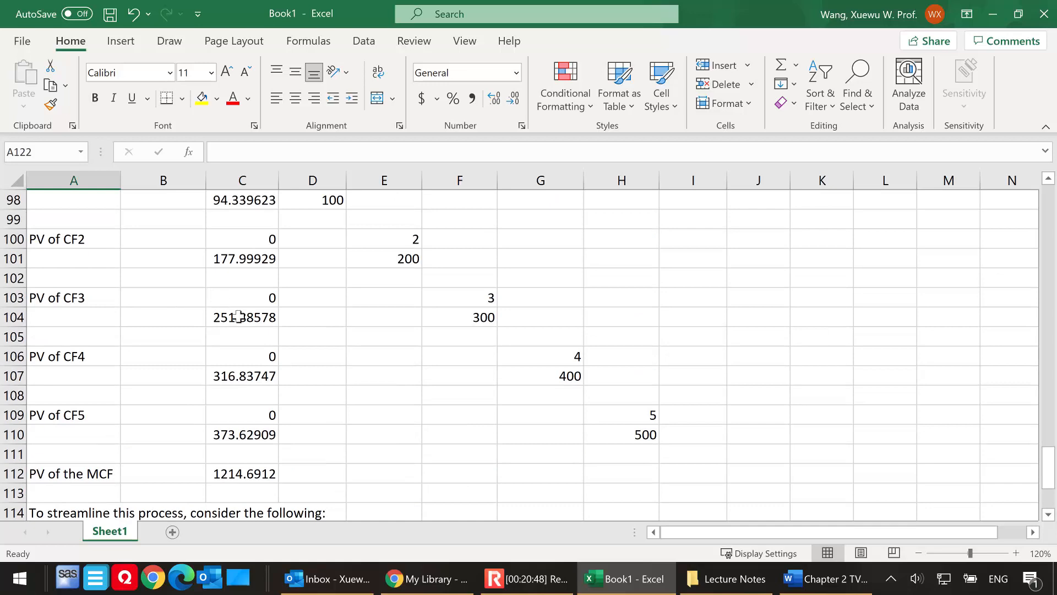
pyautogui.scroll(-2, 422, 431)
pyautogui.click(317, 458)
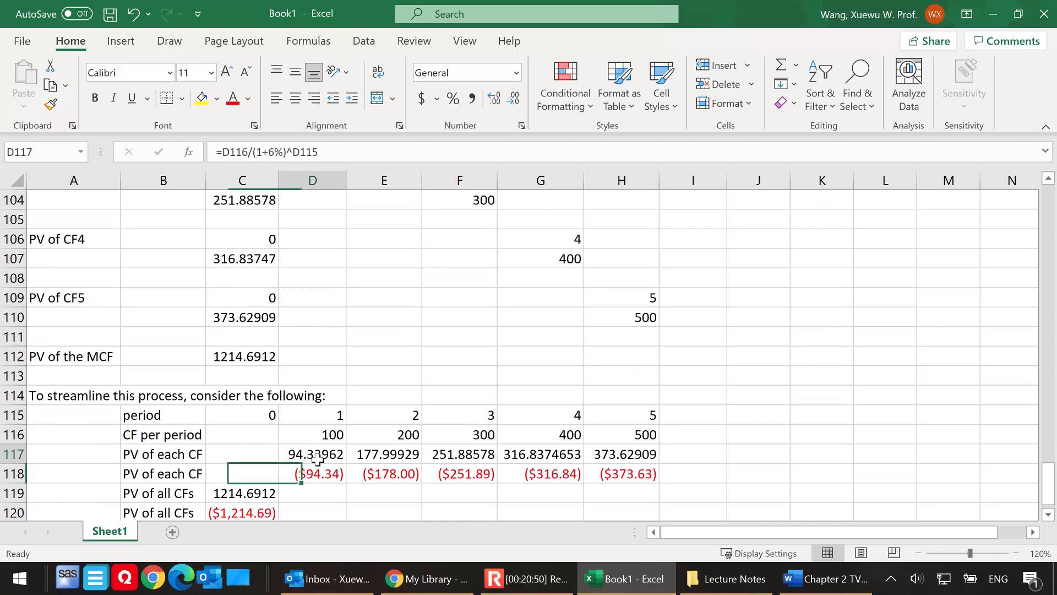
pyautogui.click(317, 473)
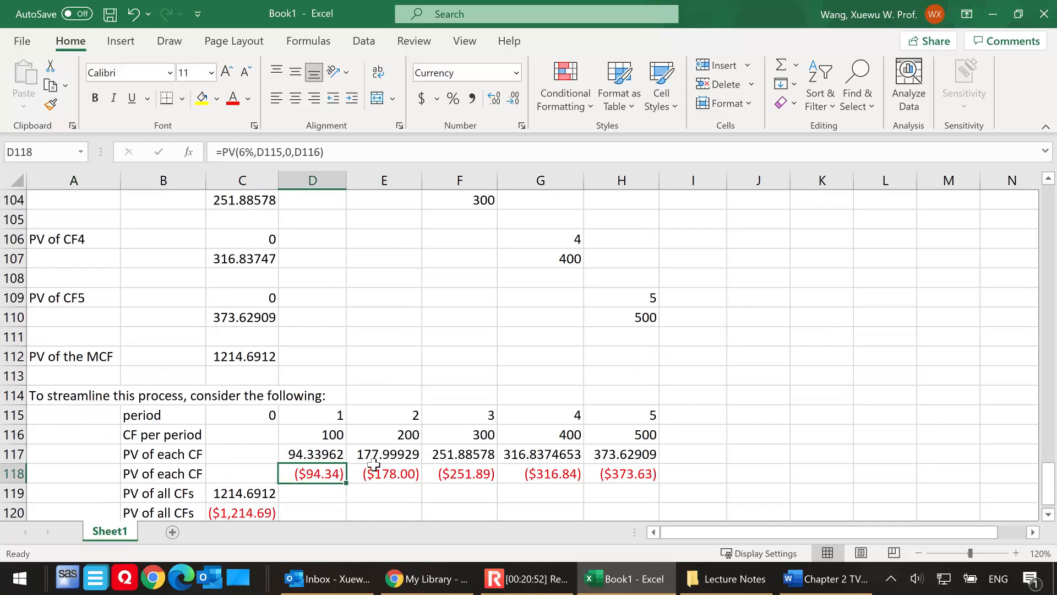
pyautogui.scroll(-1, 359, 467)
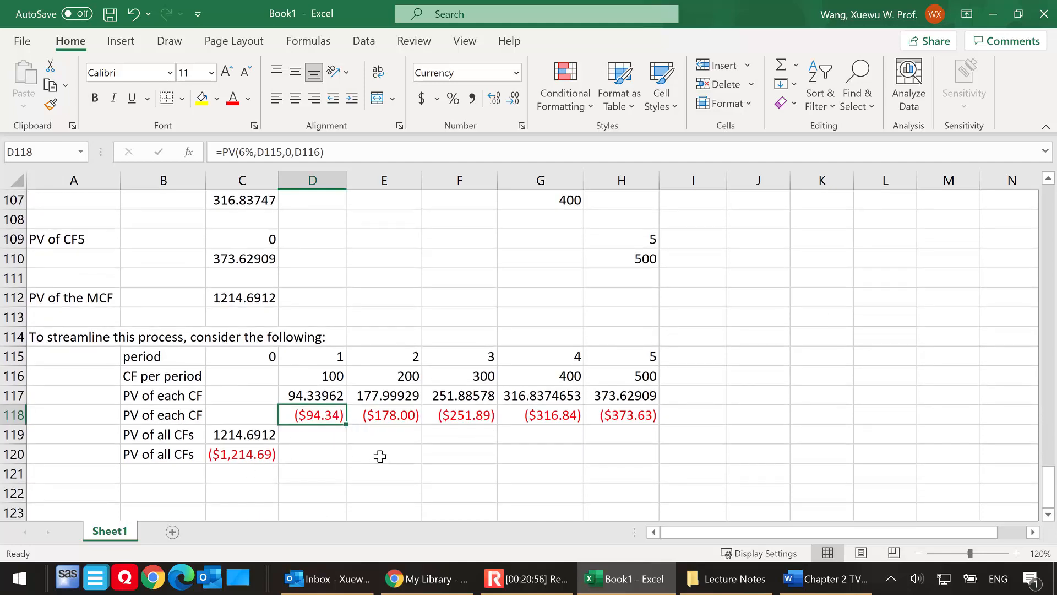
pyautogui.scroll(-1, 361, 446)
# Step: Enter the heading "Ex. 8 on LN" in A122, below the streamlined table
pyautogui.click(66, 439)
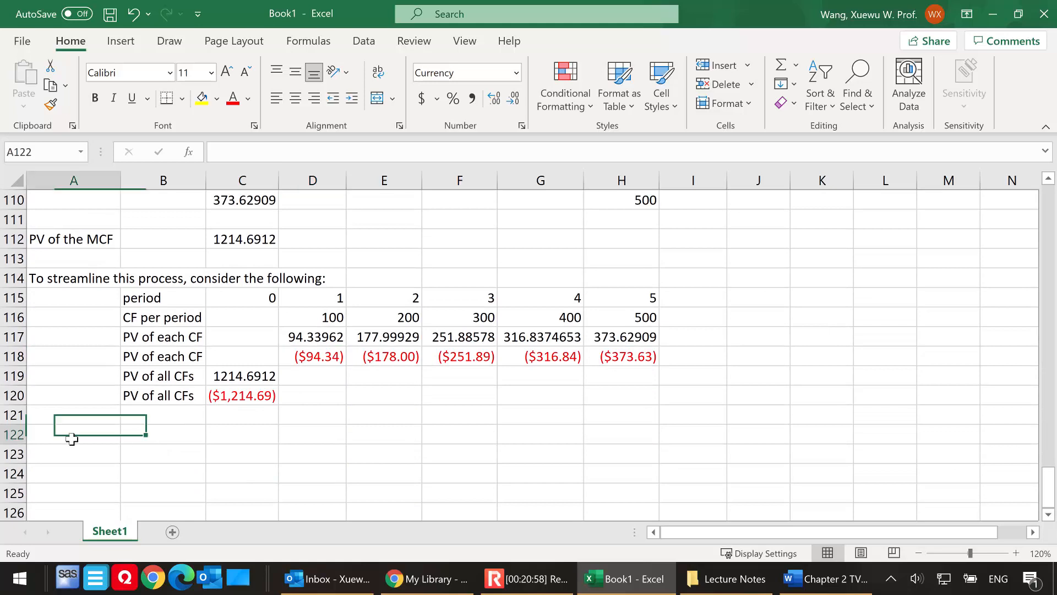
pyautogui.scroll(3, 359, 423)
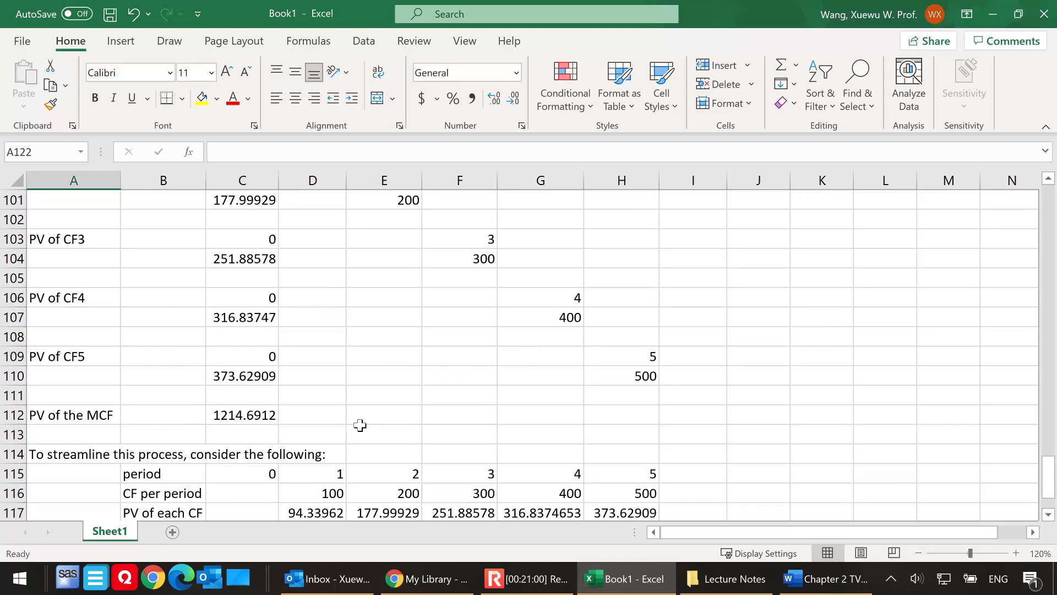
pyautogui.scroll(4, 360, 424)
pyautogui.scroll(2, 353, 419)
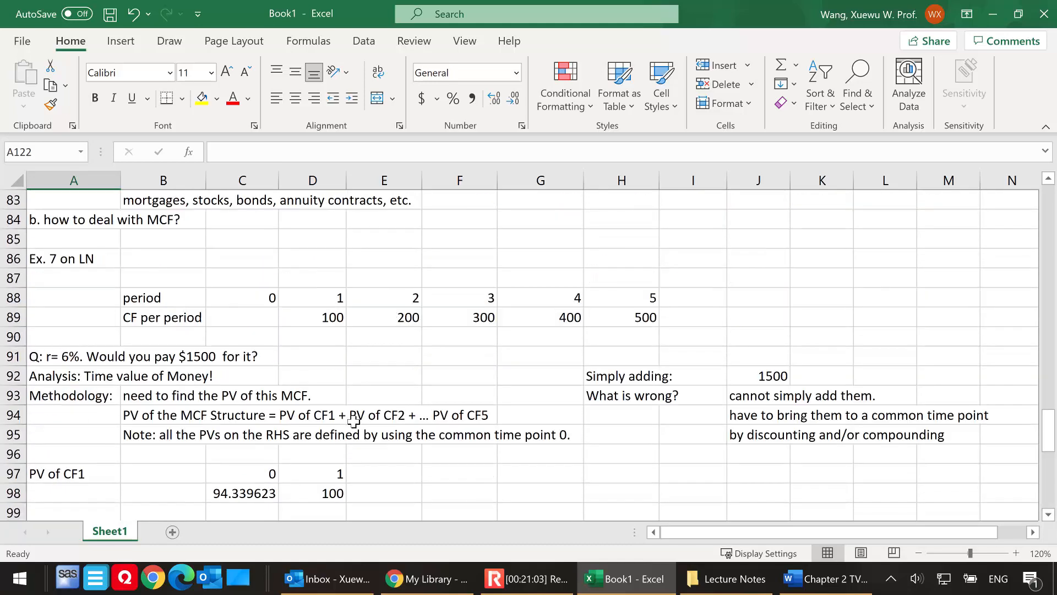
pyautogui.scroll(-1, 366, 409)
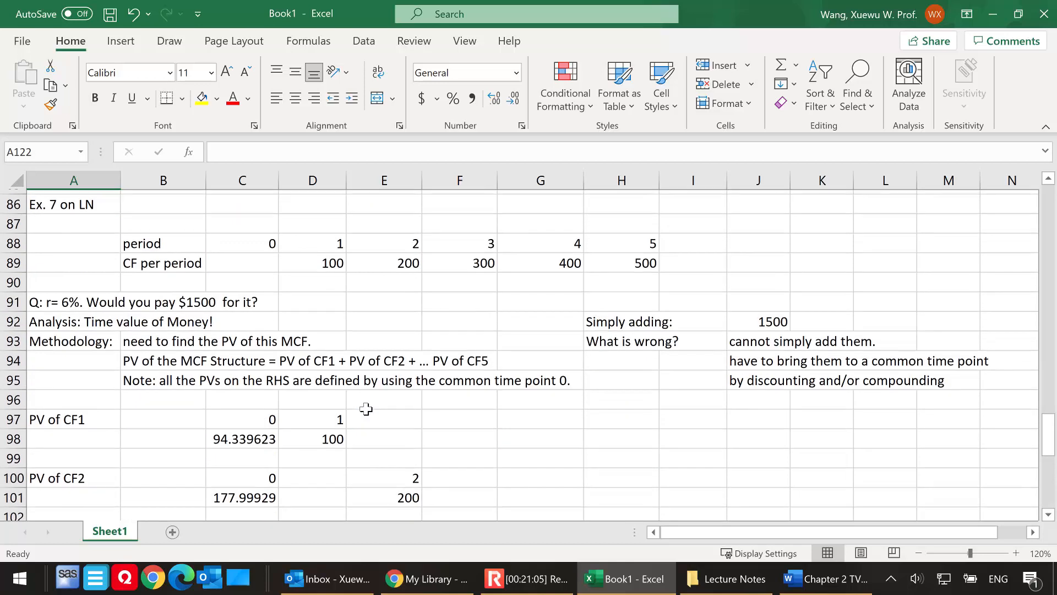
pyautogui.scroll(-6, 358, 410)
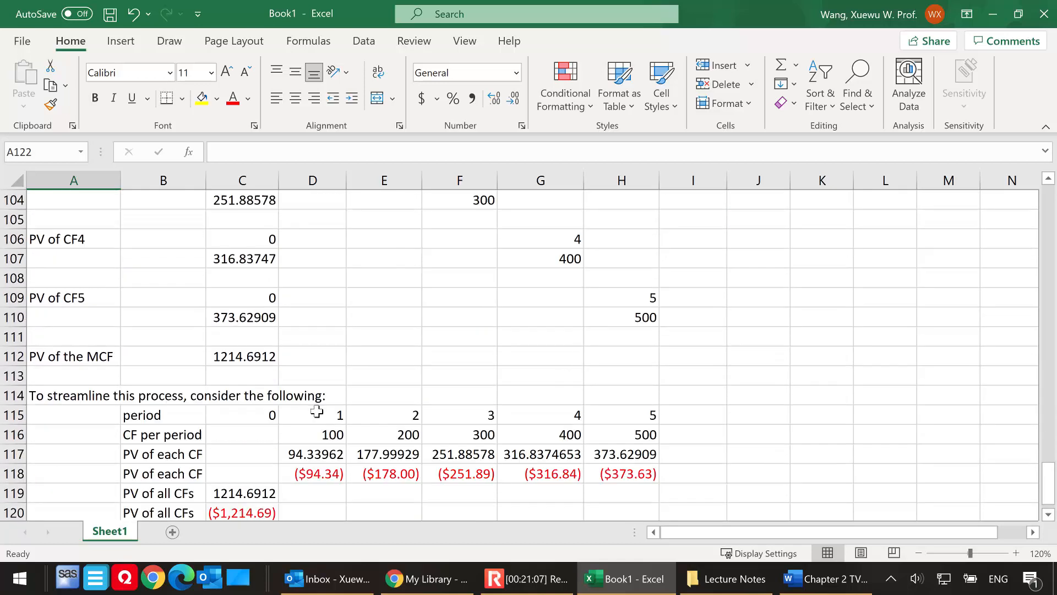
pyautogui.scroll(-3, 316, 412)
pyautogui.write('E')
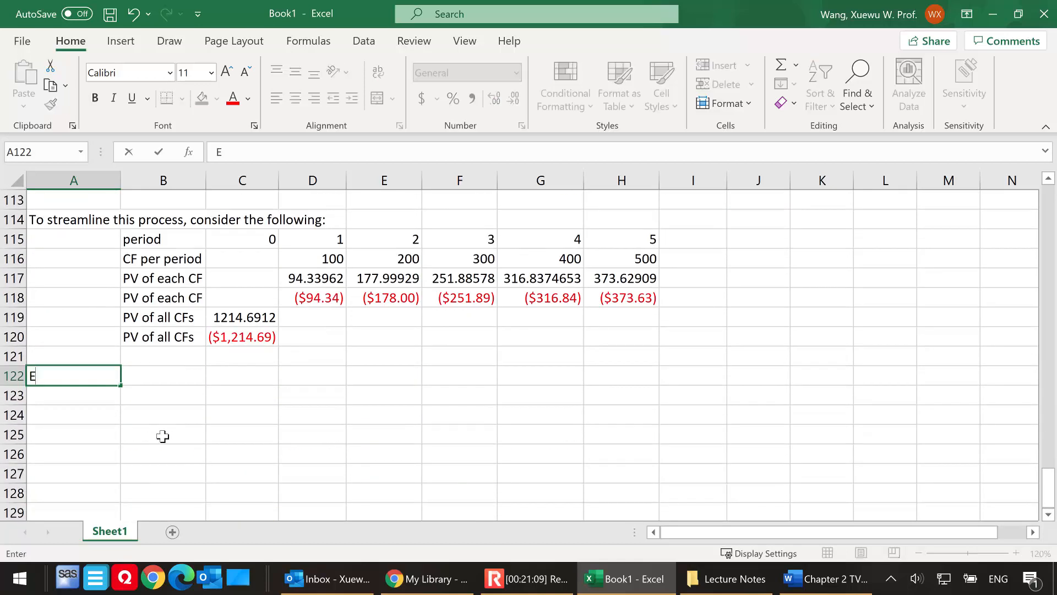
pyautogui.write('x. 8 on LN')
pyautogui.click(142, 397)
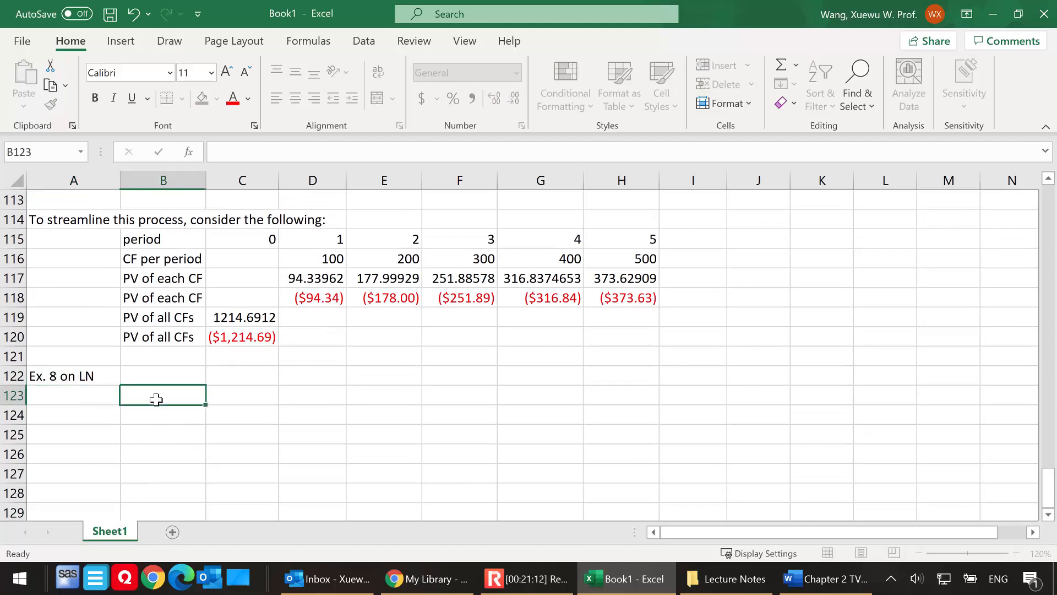
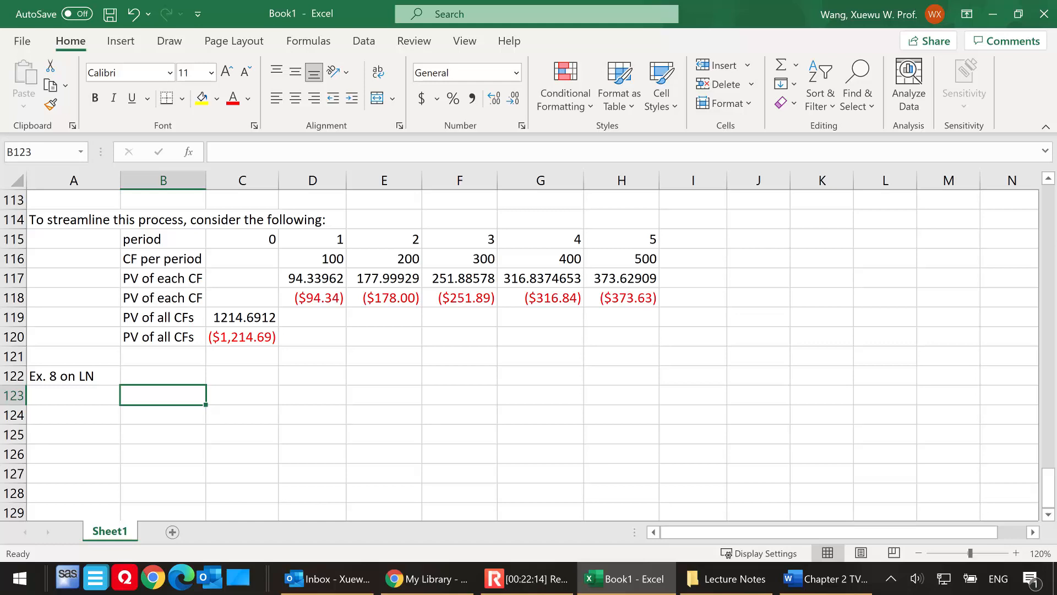
# Step: Enter the label "Analysis:" in A123 and select B123 beside it
pyautogui.click(88, 398)
pyautogui.write('Analy')
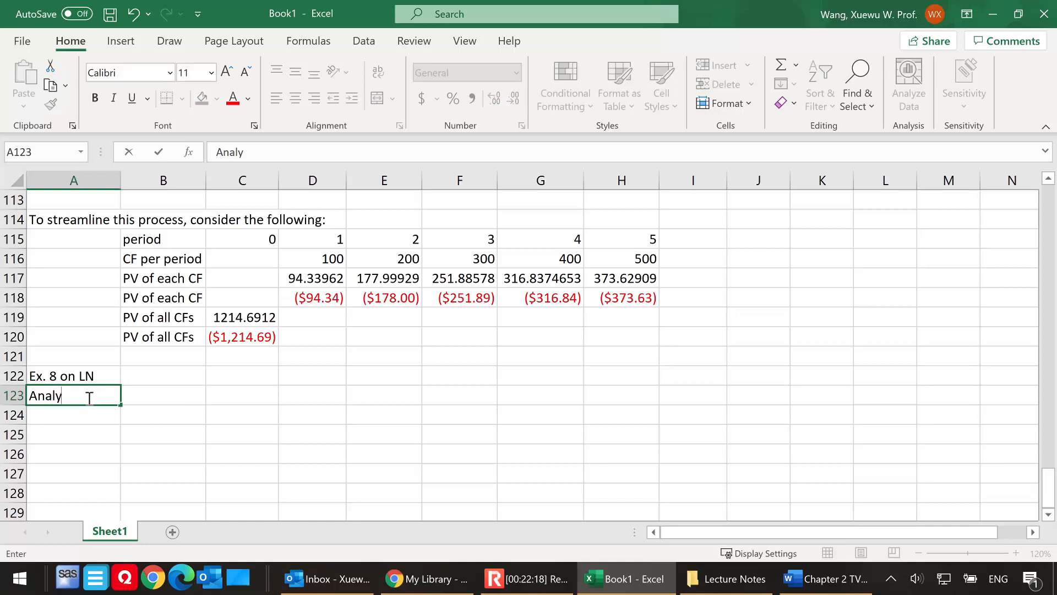
pyautogui.write('sis:')
pyautogui.click(165, 402)
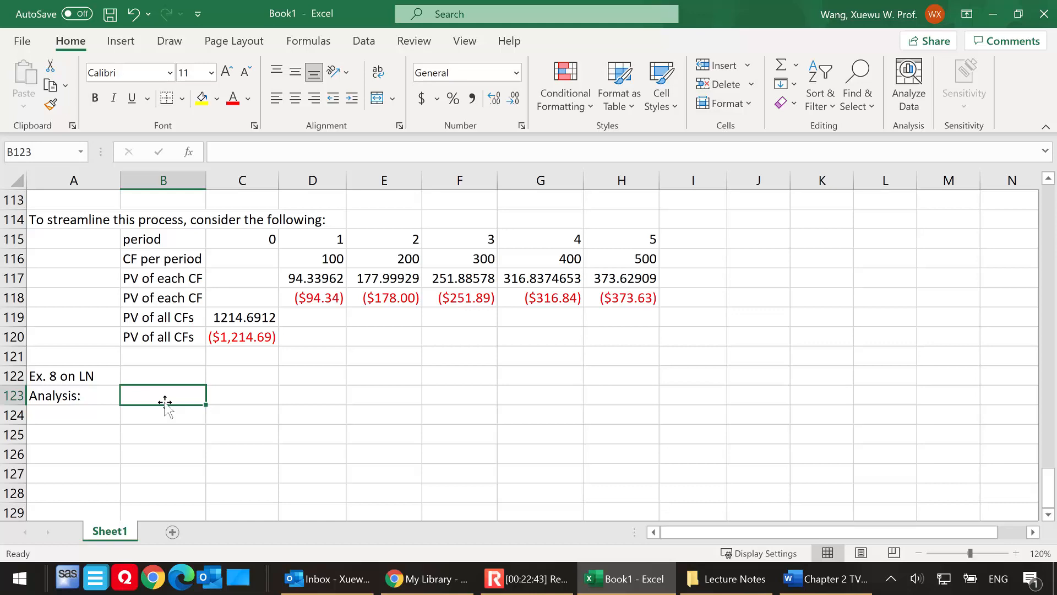
# Step: Begin the Ex. 8 analysis text in B123 with "saving for 2 years. Savings per month. 24 savings."
pyautogui.write('saving for ')
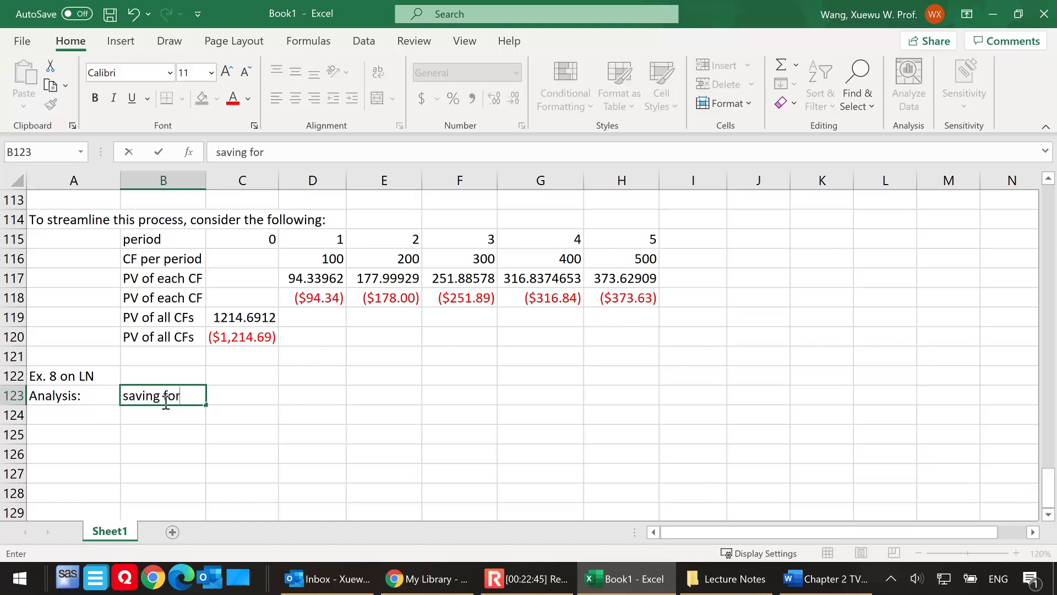
pyautogui.write('2 years. savings')
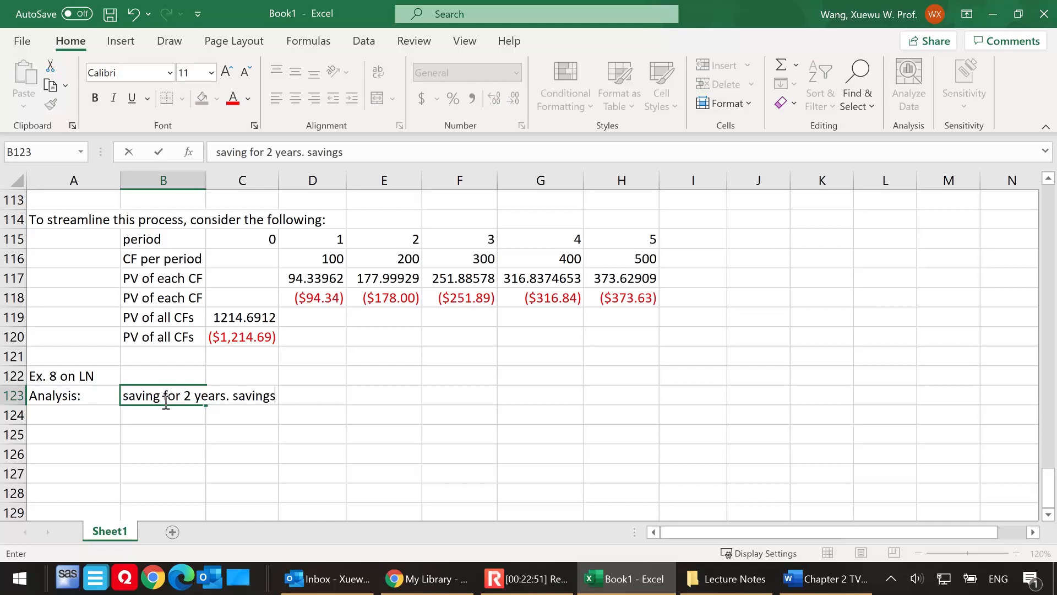
pyautogui.press('BackSpace')
pyautogui.press('BackSpace')
pyautogui.press('BackSpace')
pyautogui.press('BackSpace')
pyautogui.press('BackSpace')
pyautogui.press('BackSpace')
pyautogui.press('BackSpace')
pyautogui.write('Savings per month. 24 savings.')
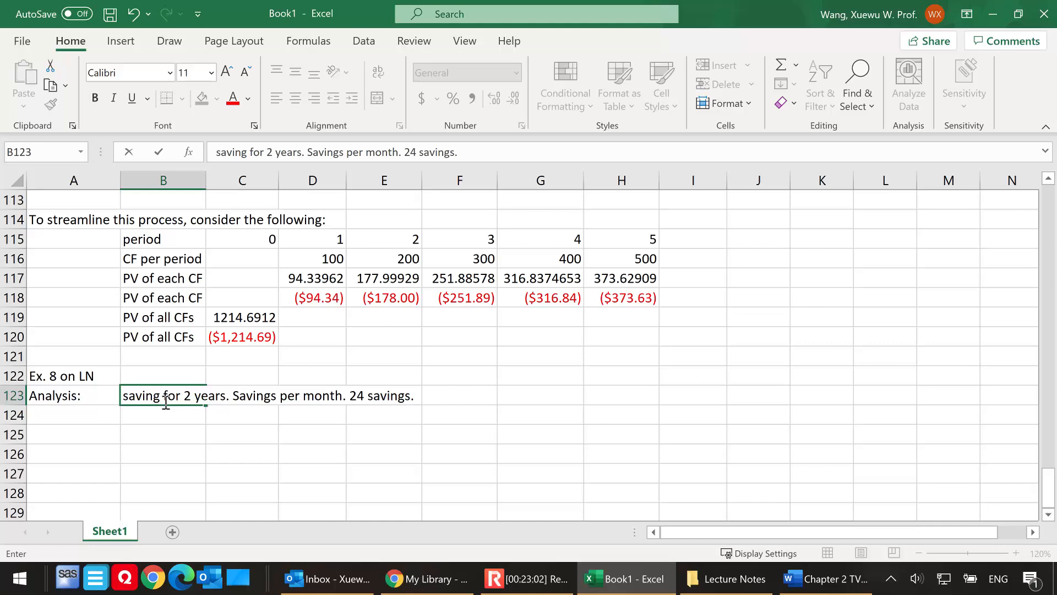
# Step: Extend the analysis text in B123 with "MCF! How much in 2 yrs? Need to find the FV of MCF."
pyautogui.write('MCF!')
pyautogui.write('How muhc')
pyautogui.press('BackSpace')
pyautogui.press('BackSpace')
pyautogui.write('ch in 2 yrs?')
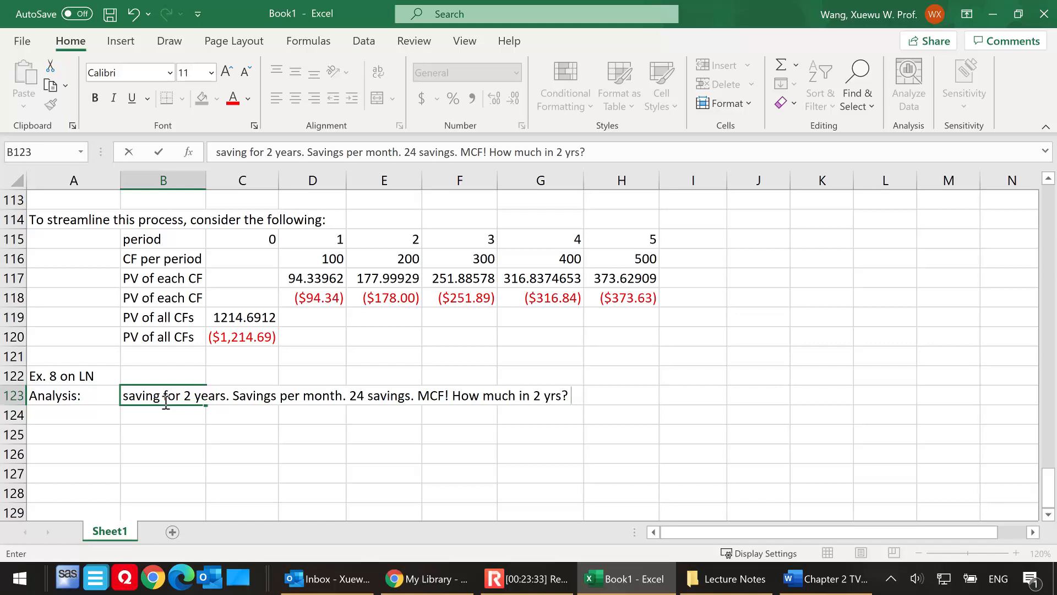
pyautogui.write('Need to f')
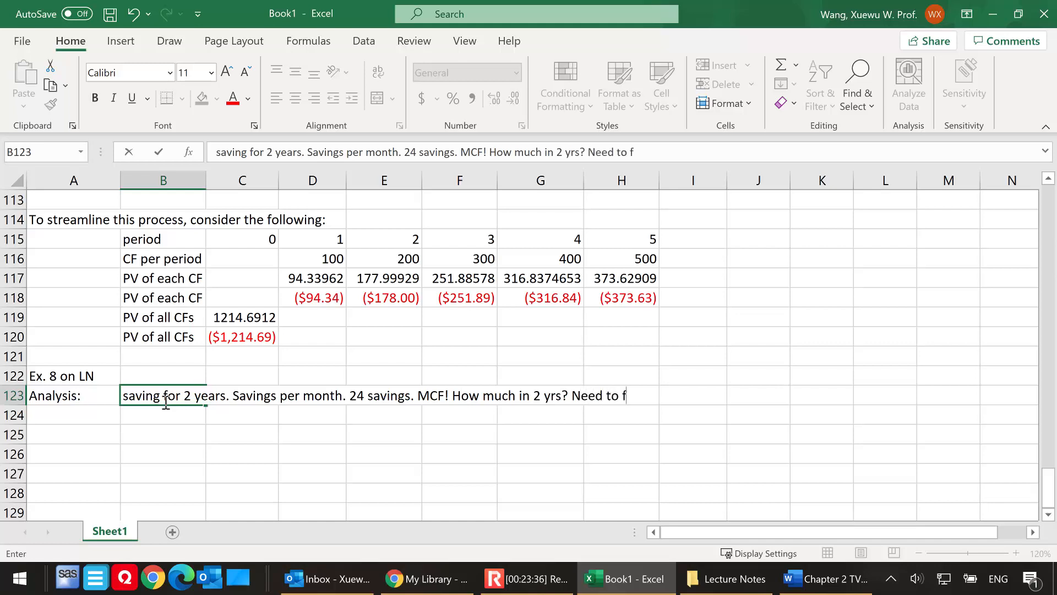
pyautogui.write('ind the FV ')
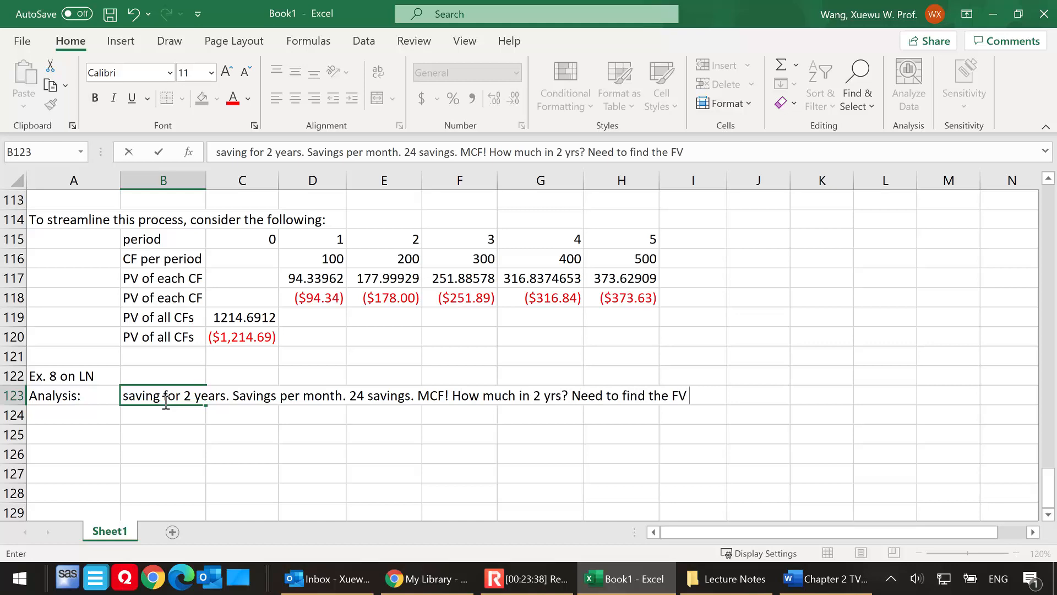
pyautogui.write('of MCF.')
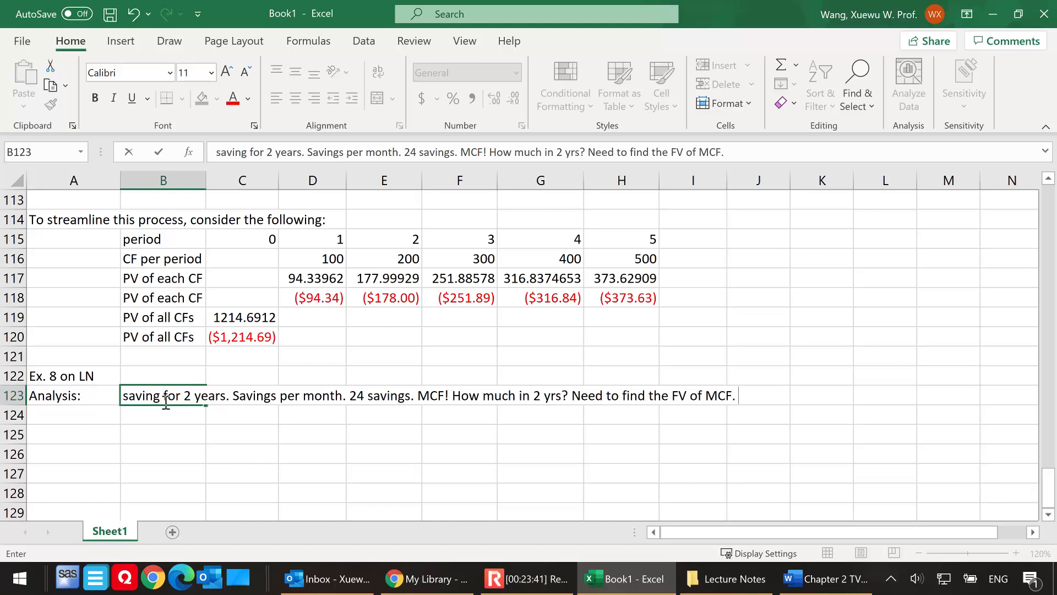
# Step: Enter the label "Methodology:" in A124, below the Analysis label
pyautogui.click(59, 424)
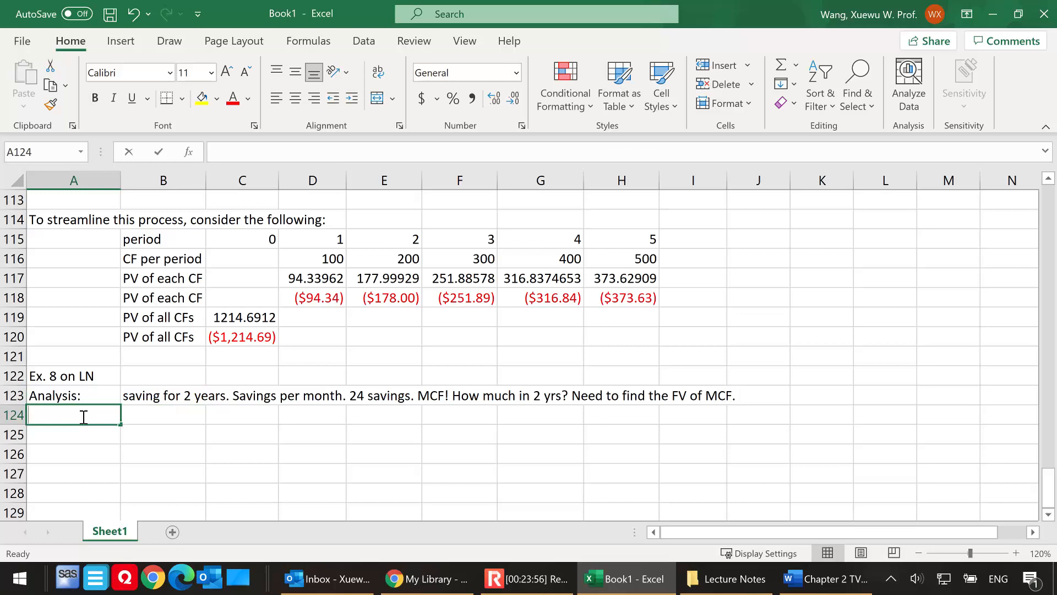
pyautogui.write('S')
pyautogui.press('BackSpace')
pyautogui.write('Methodol')
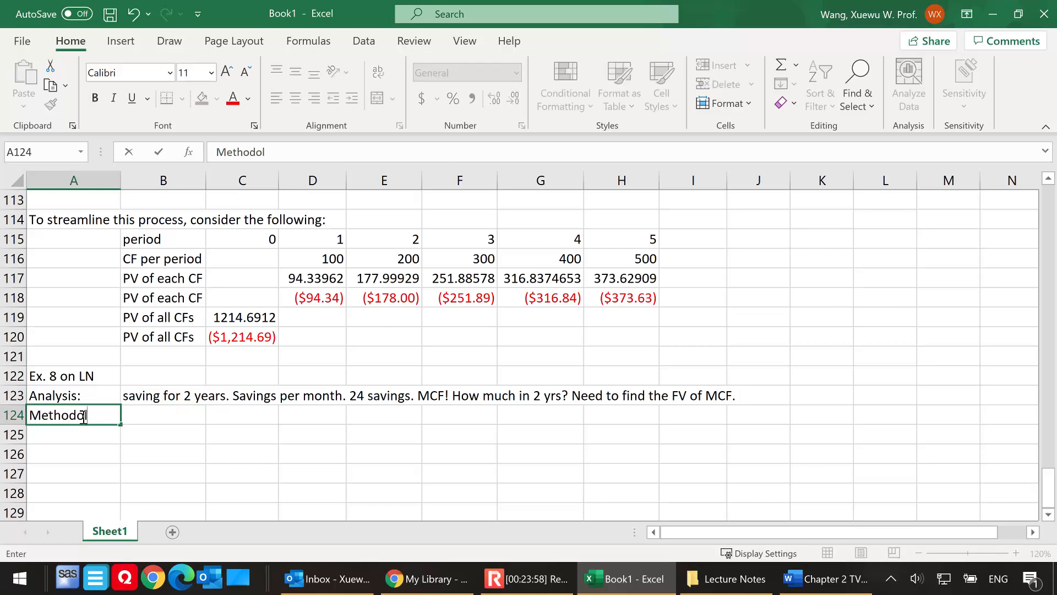
pyautogui.write('ogy:')
pyautogui.click(153, 432)
# Step: Review the Ex. 7 methodology notes in rows 93 to 95 as a model for Ex. 8
pyautogui.scroll(5, 165, 428)
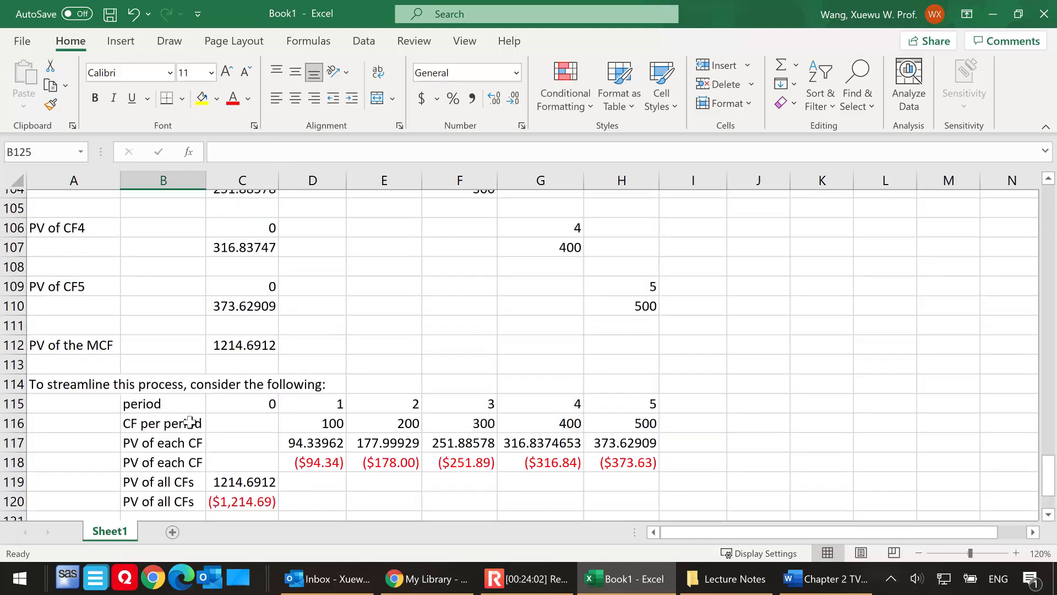
pyautogui.scroll(3, 198, 407)
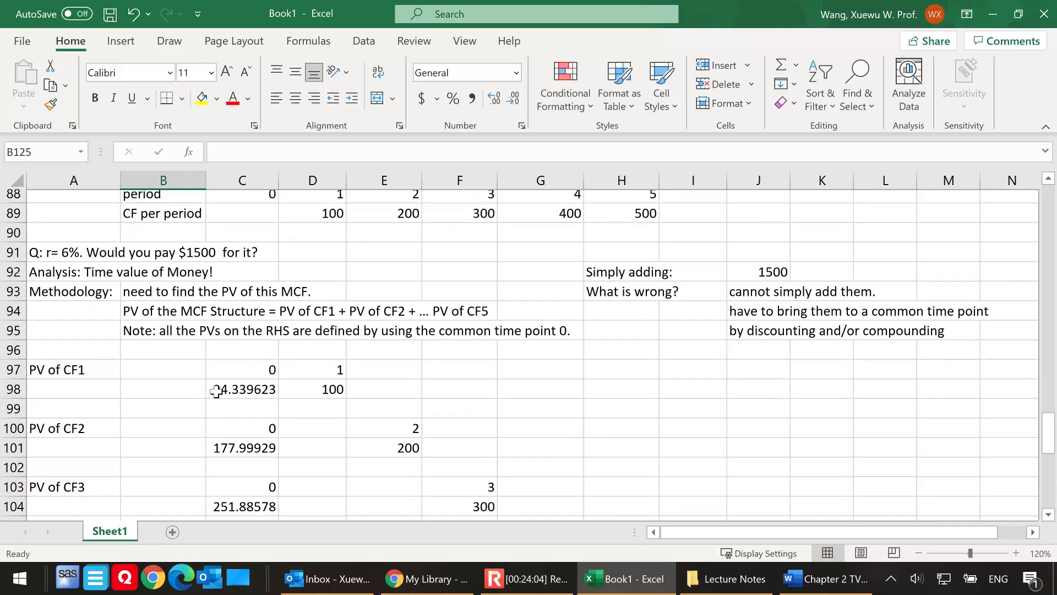
pyautogui.scroll(1, 221, 330)
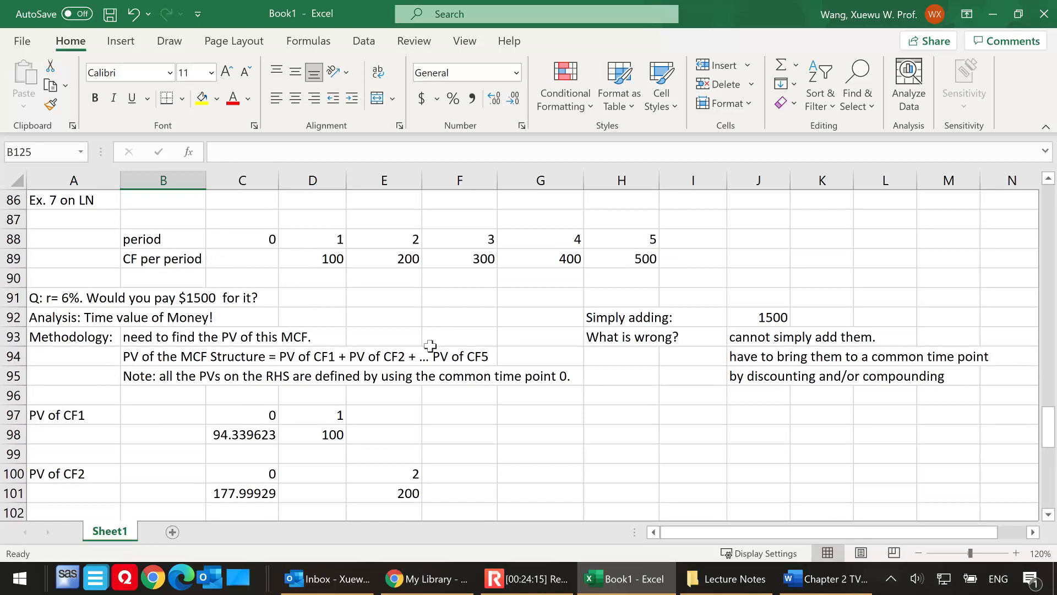
# Step: Start a timeline in row 125 under the Ex. 8 methodology with the label "period" in B125 and 0 in C125
pyautogui.moveTo(330, 259); pyautogui.dragTo(630, 262)
pyautogui.scroll(-2, 495, 380)
pyautogui.scroll(-1, 492, 374)
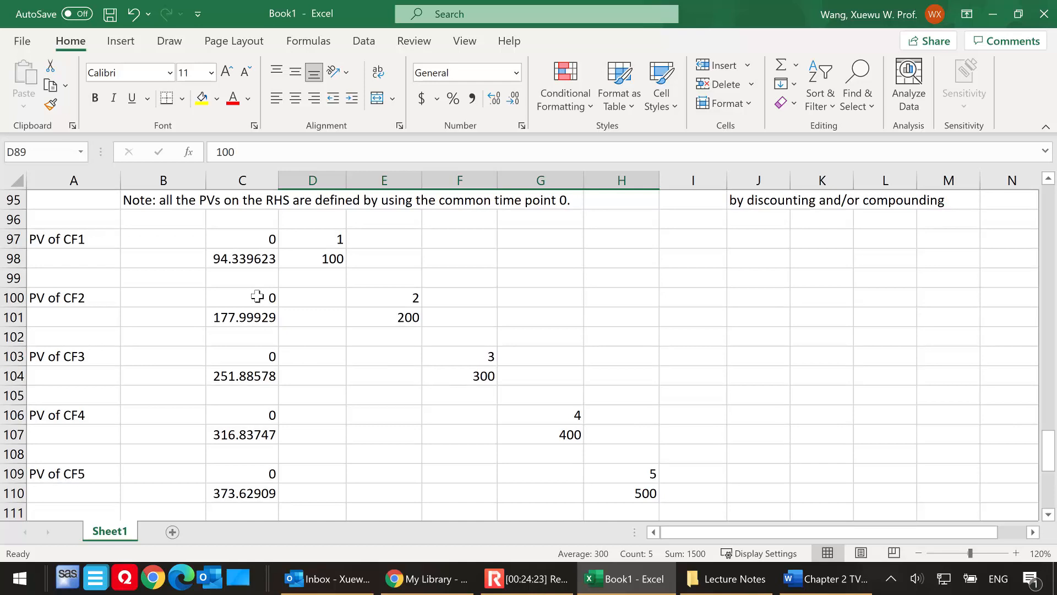
pyautogui.scroll(-5, 297, 330)
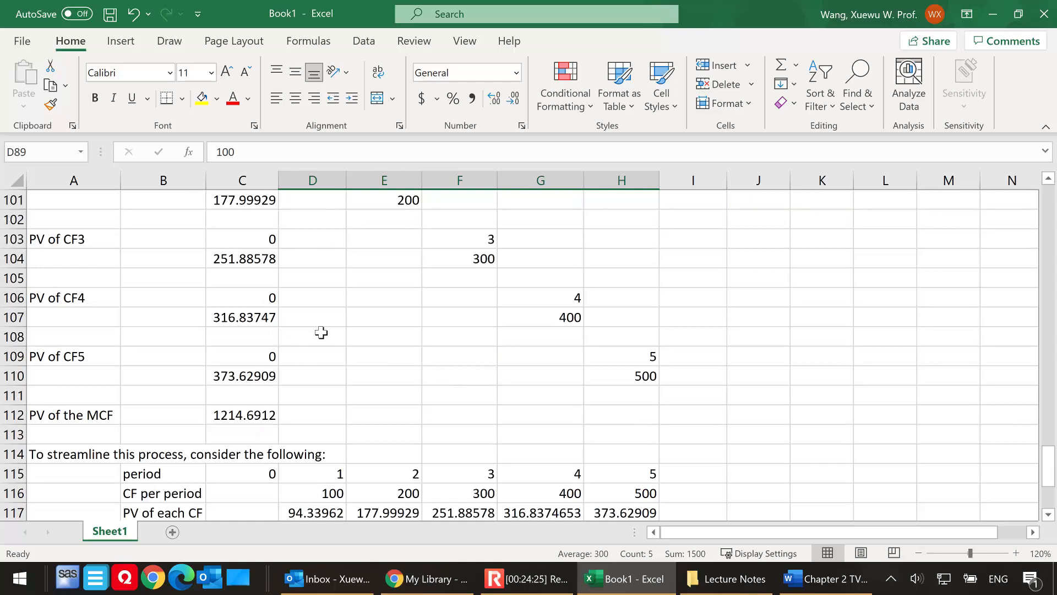
pyautogui.scroll(-1, 303, 370)
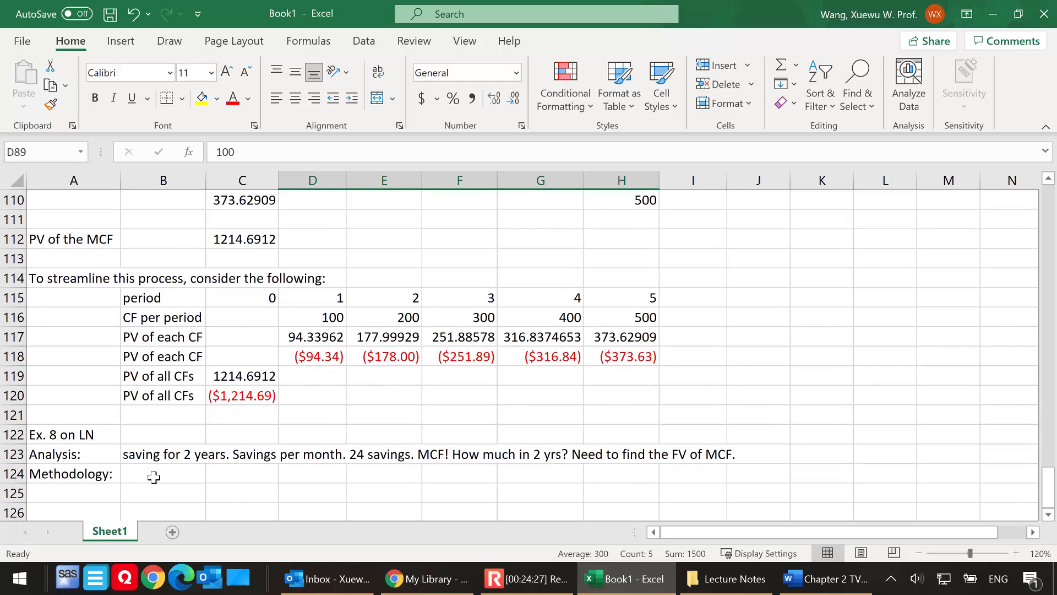
pyautogui.click(157, 477)
pyautogui.scroll(-1, 147, 461)
pyautogui.click(145, 437)
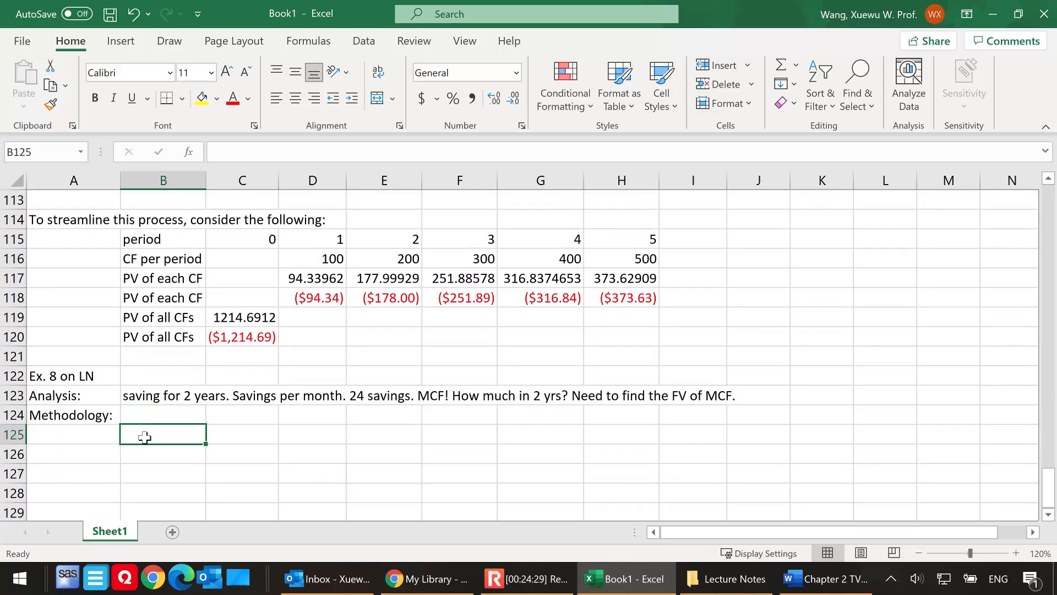
pyautogui.write('period')
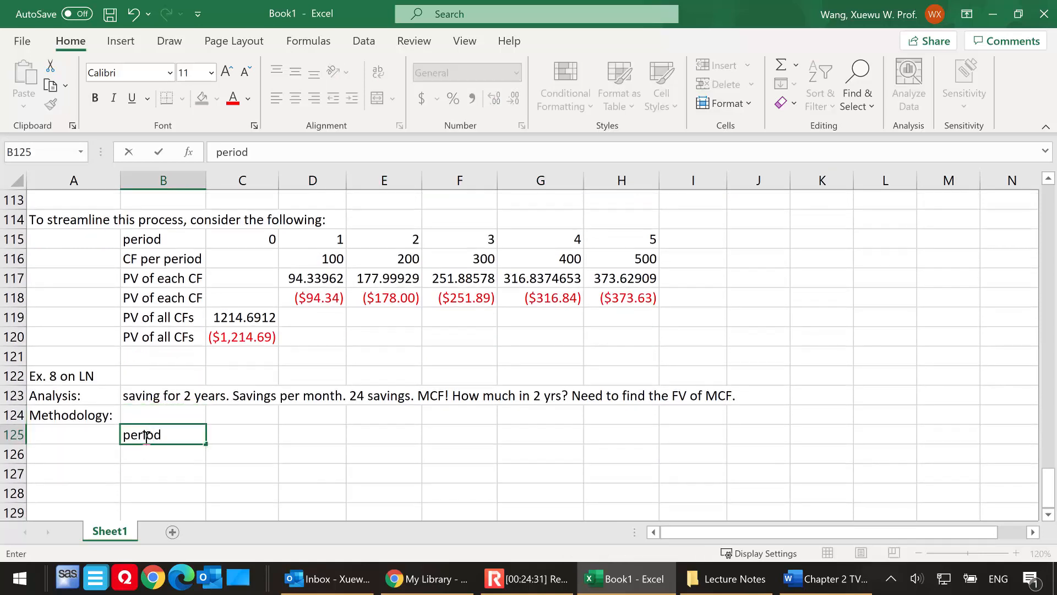
pyautogui.click(256, 441)
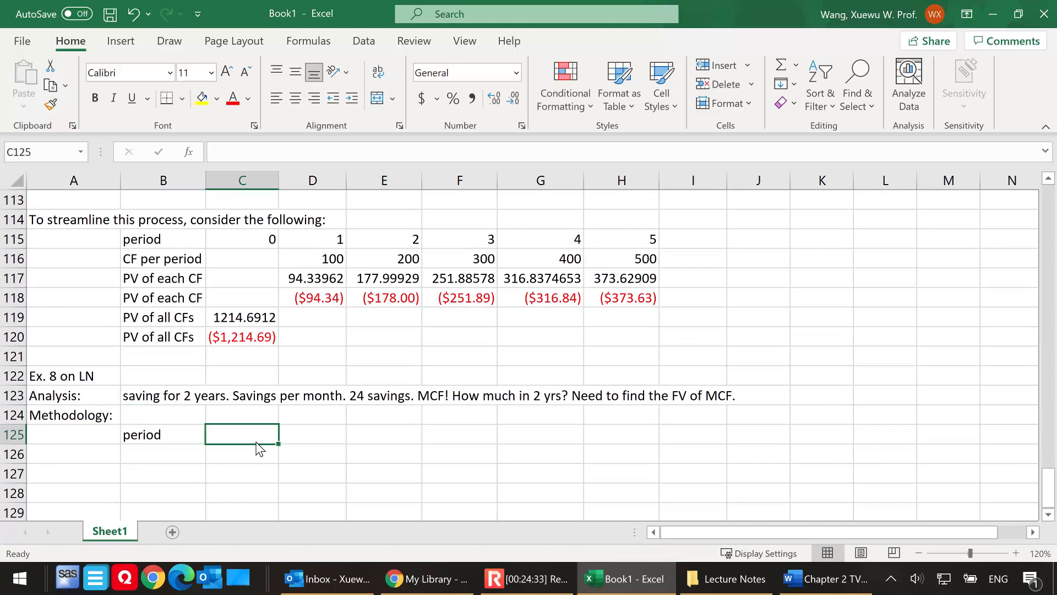
pyautogui.write('0')
# Step: Enter =C125+1 in D125 and fill the formula across row 125 through column AF
pyautogui.click(313, 437)
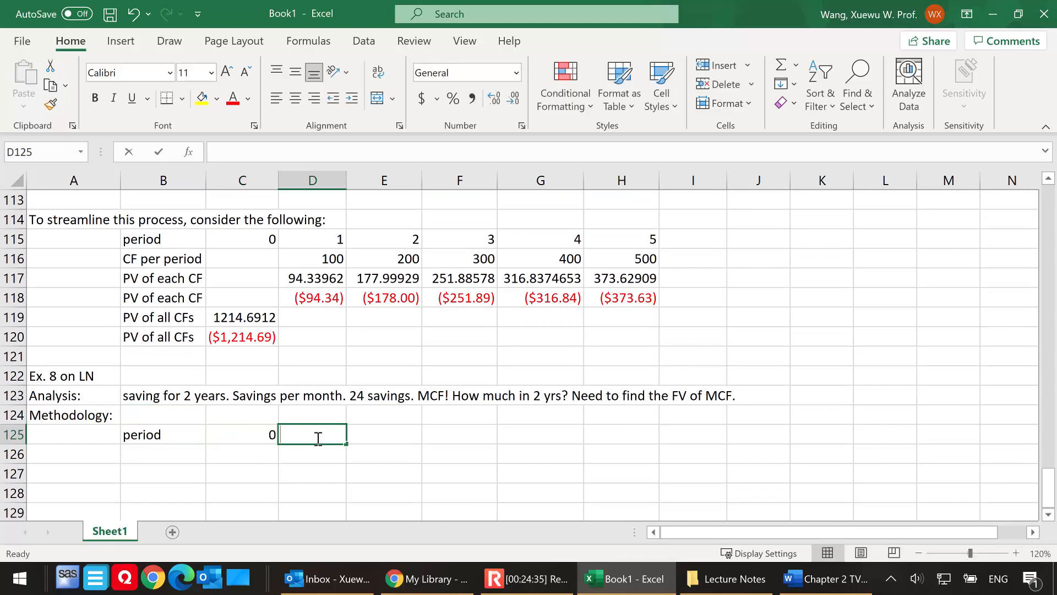
pyautogui.write('=')
pyautogui.click(246, 435)
pyautogui.write('+1')
pyautogui.press('Return')
pyautogui.click(302, 432)
pyautogui.moveTo(346, 443); pyautogui.dragTo(688, 460)
# Step: Clear the extra periods beyond 24 in cells AB125 to AF125
pyautogui.click(905, 435)
pyautogui.click(444, 436)
pyautogui.moveTo(444, 435); pyautogui.dragTo(698, 434)
pyautogui.press('Delete')
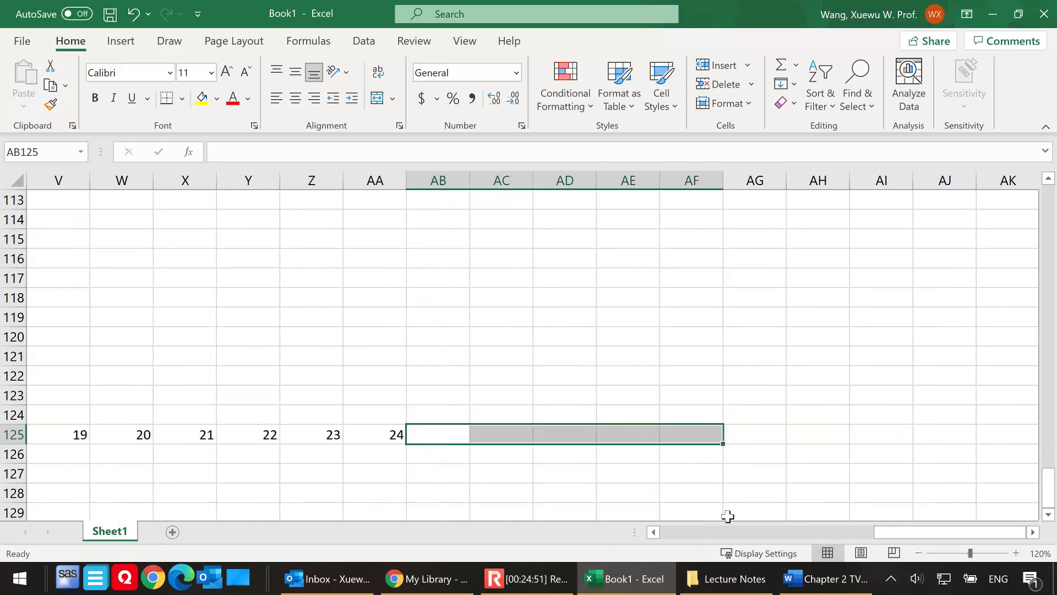
pyautogui.moveTo(884, 533); pyautogui.dragTo(655, 534)
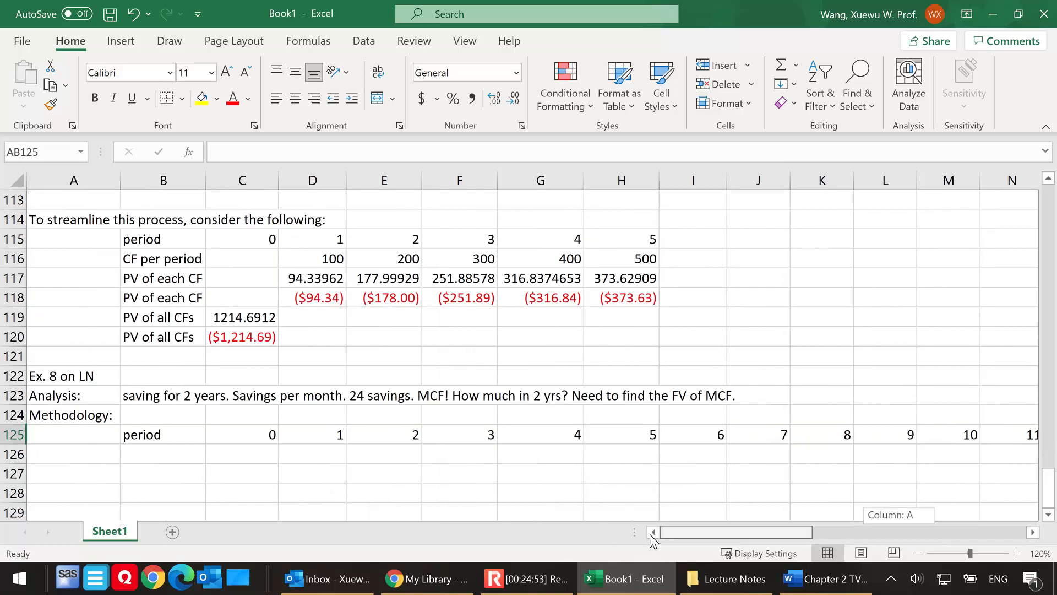
# Step: Label B130 "first year salary" and enter 24000 in C130
pyautogui.click(154, 458)
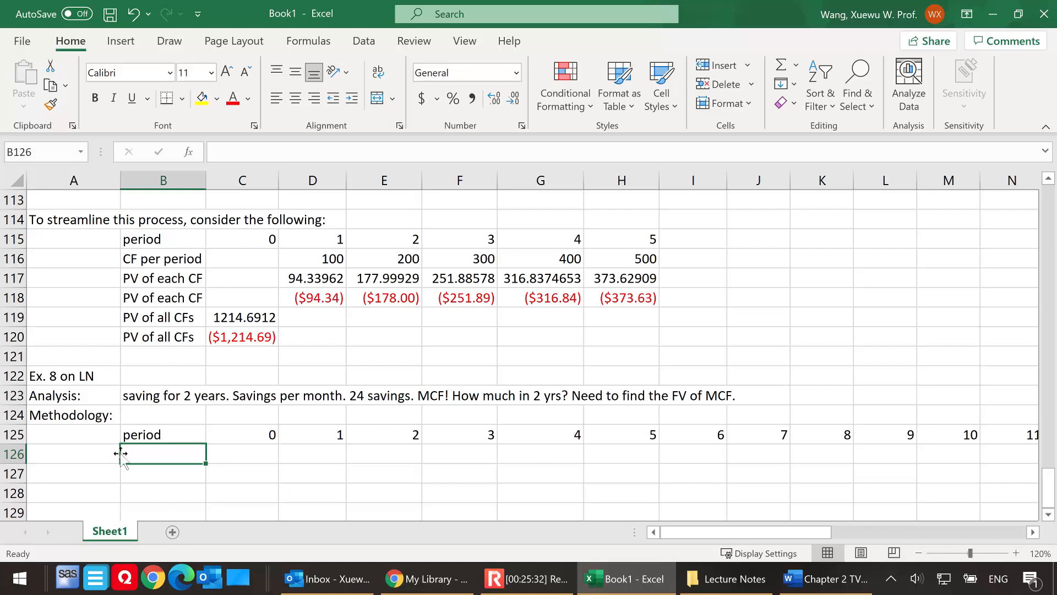
pyautogui.scroll(-1, 127, 448)
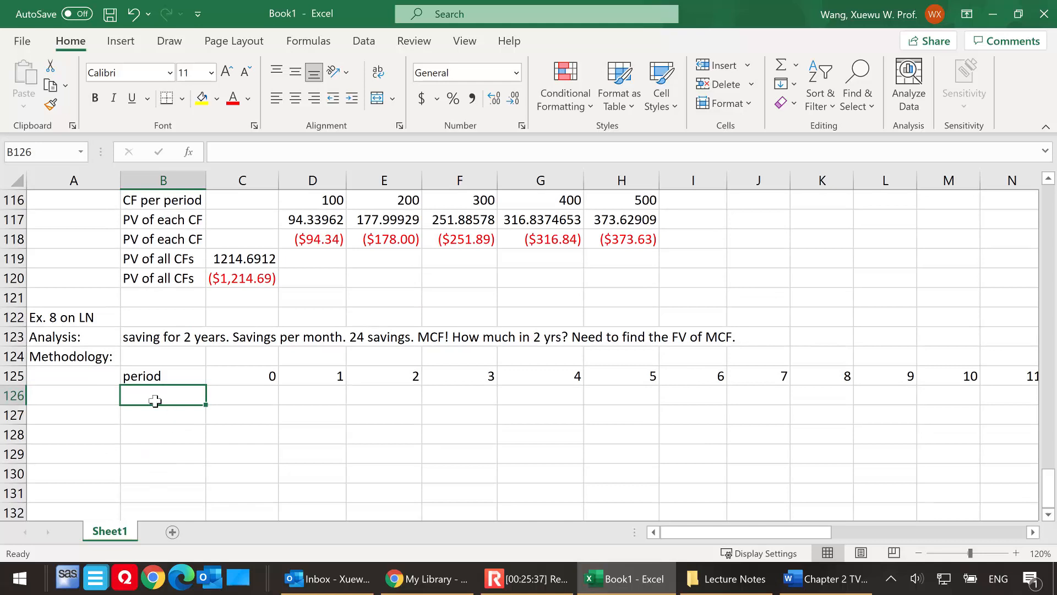
pyautogui.click(153, 470)
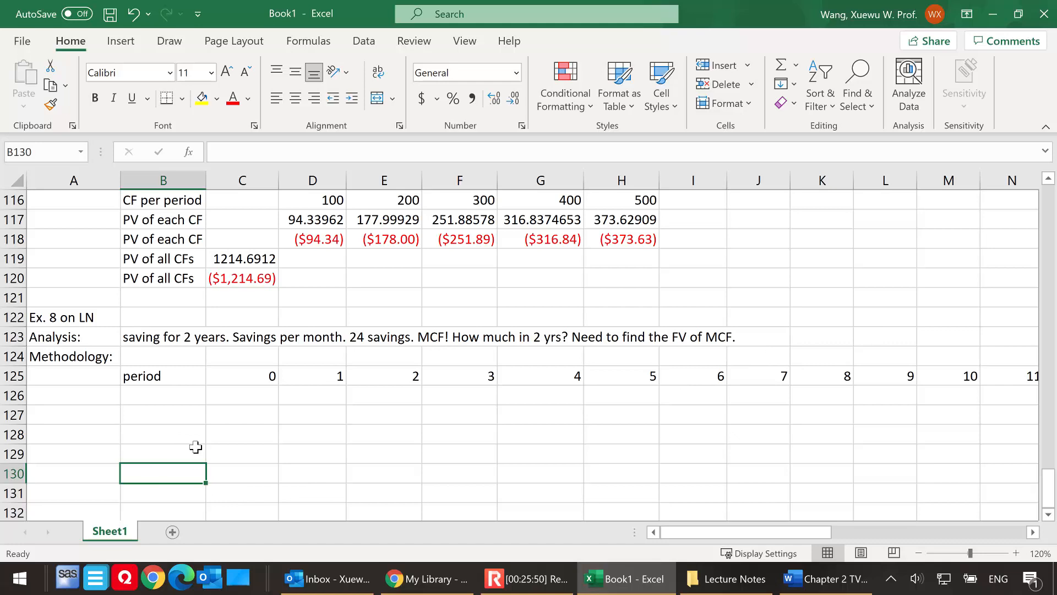
pyautogui.click(158, 453)
pyautogui.click(156, 474)
pyautogui.write('first year salary')
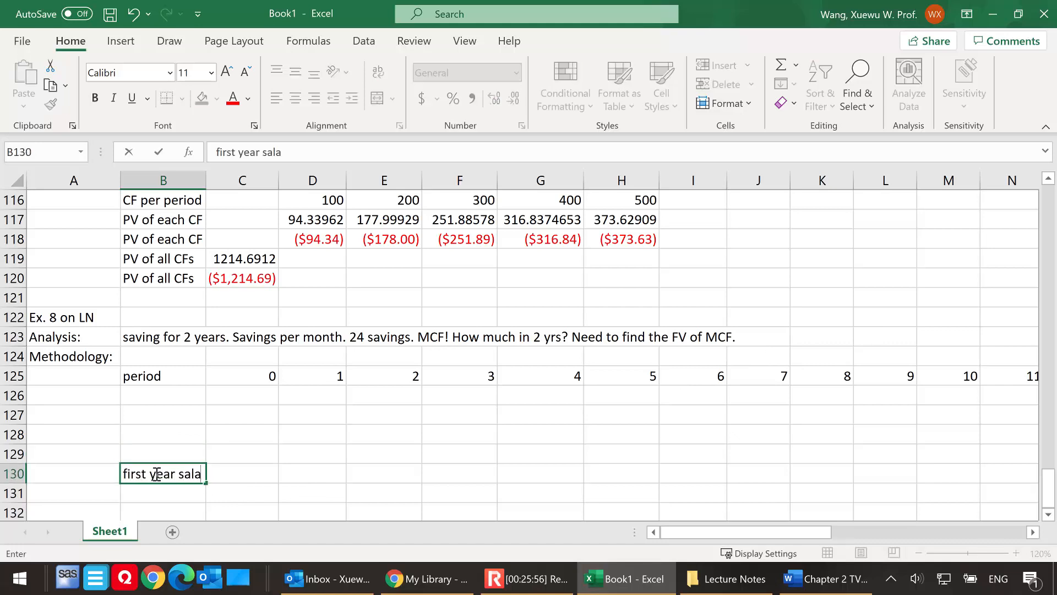
pyautogui.click(249, 473)
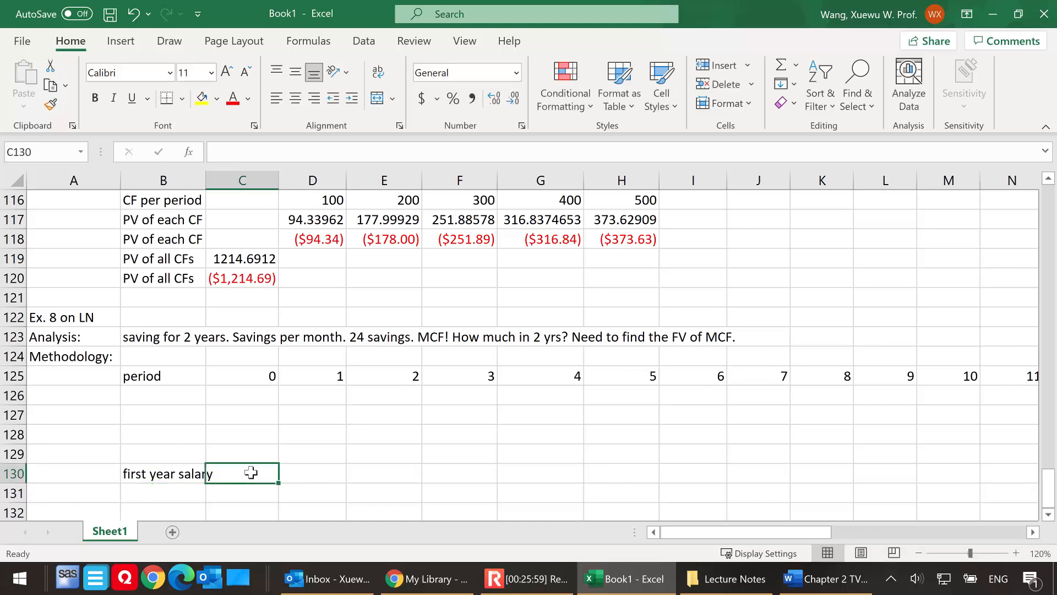
pyautogui.write('24000')
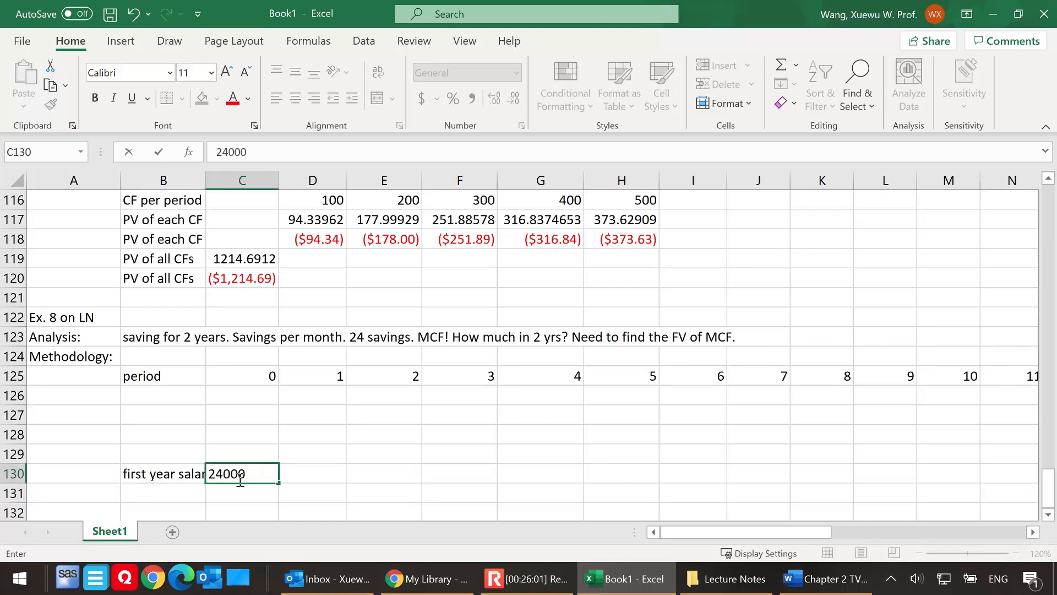
# Step: Label B131 "monthly sal" and compute it in C131 by dividing the first year salary in C130 by 12
pyautogui.click(166, 491)
pyautogui.write('monthly savi')
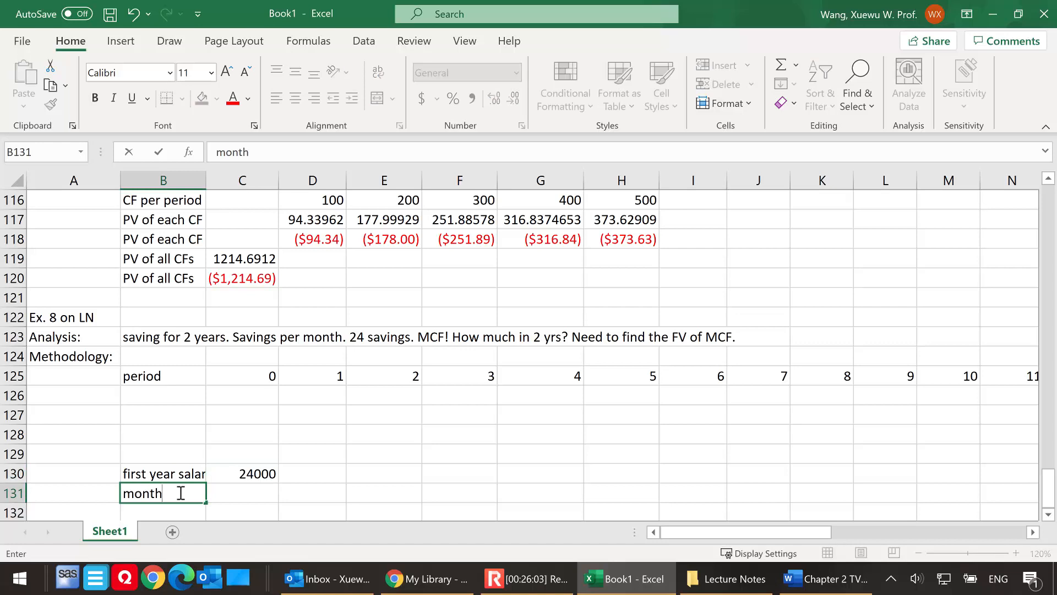
pyautogui.press('BackSpace')
pyautogui.press('BackSpace')
pyautogui.press('BackSpace')
pyautogui.write('al')
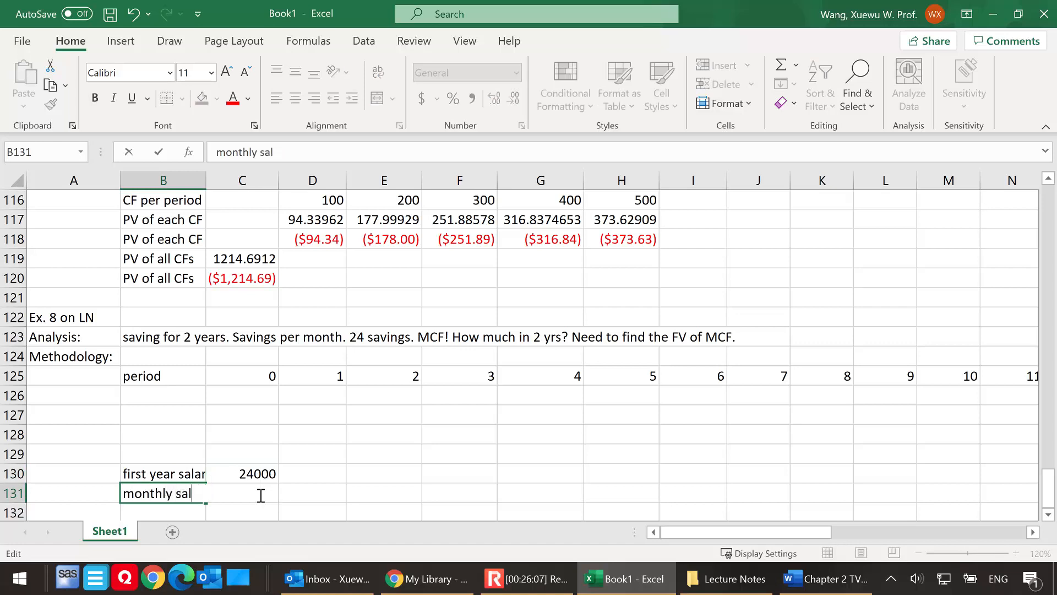
pyautogui.click(266, 494)
pyautogui.write('=')
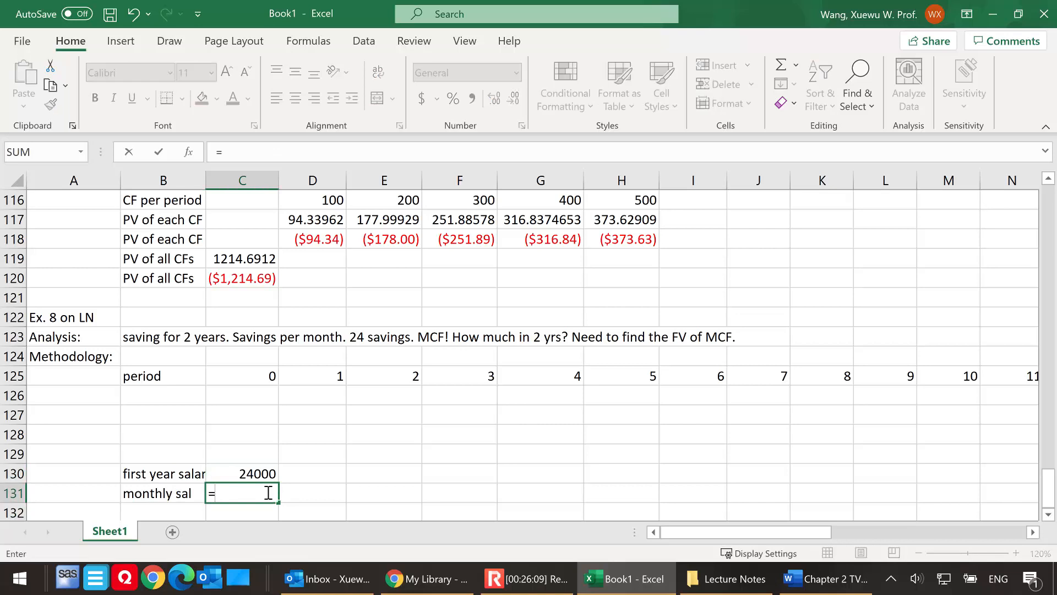
pyautogui.press('Up')
pyautogui.write('/12')
pyautogui.press('Return')
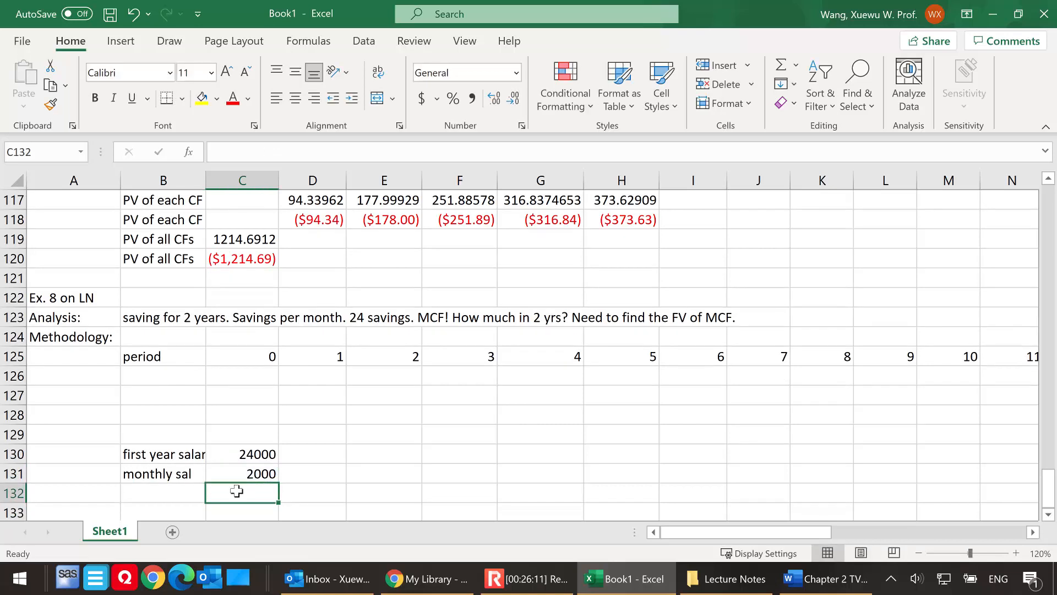
# Step: Enter 10% in B132 and calculate that share of the monthly salary in C132 with =C131*10%
pyautogui.click(158, 493)
pyautogui.write('10%')
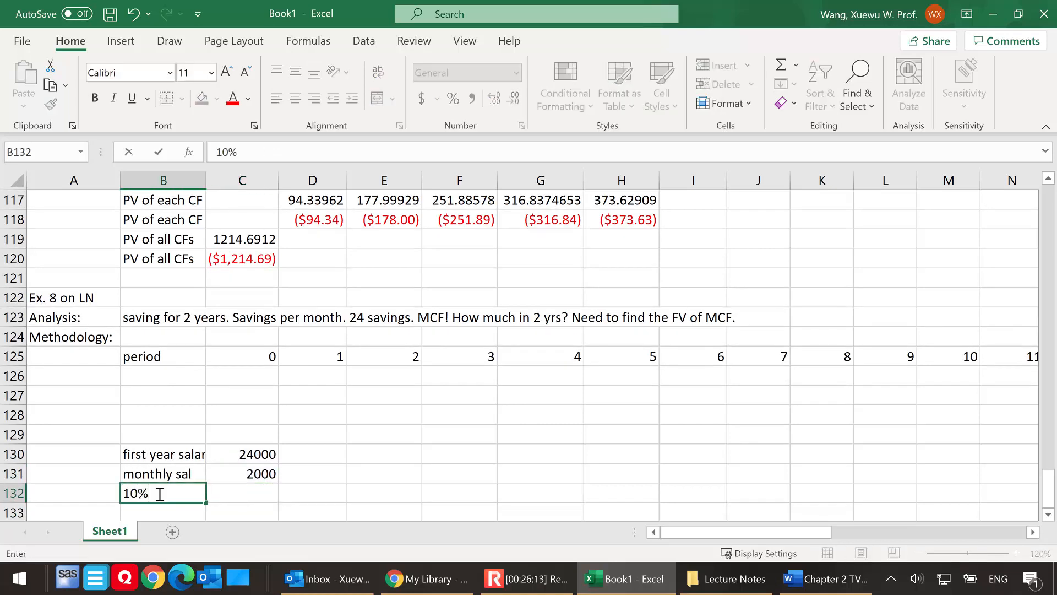
pyautogui.click(253, 494)
pyautogui.write('=')
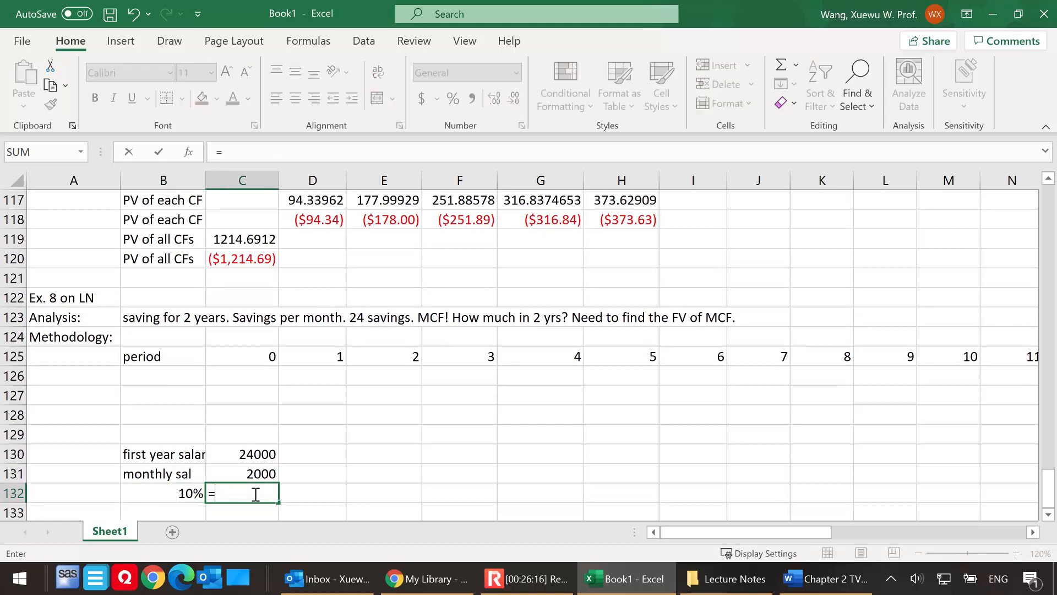
pyautogui.click(236, 471)
pyautogui.write('*10%')
pyautogui.press('Return')
pyautogui.click(251, 476)
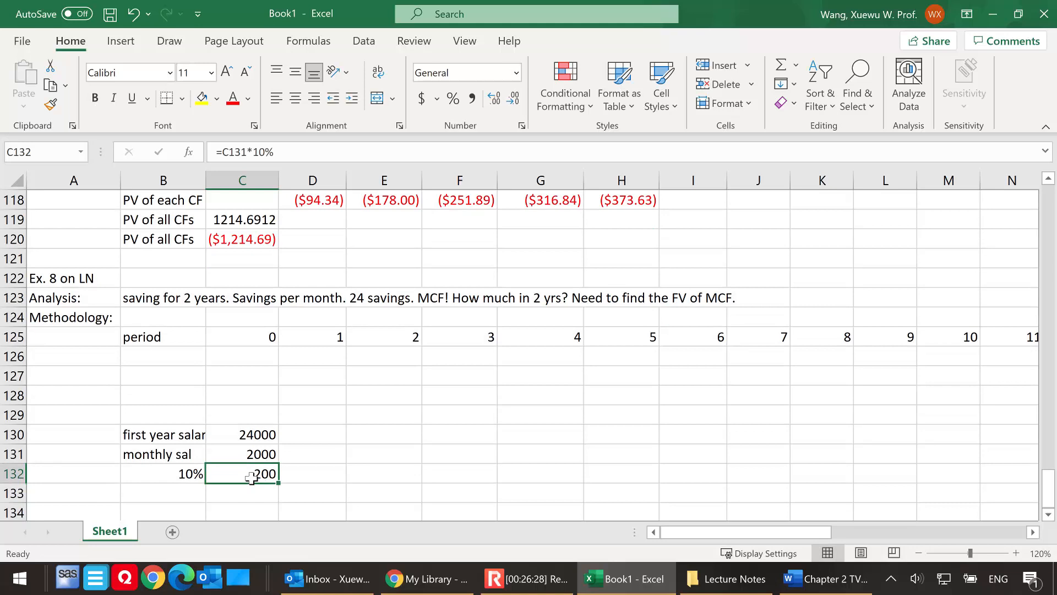
# Step: Label B126 "Mthly savings" beneath the period row
pyautogui.click(160, 361)
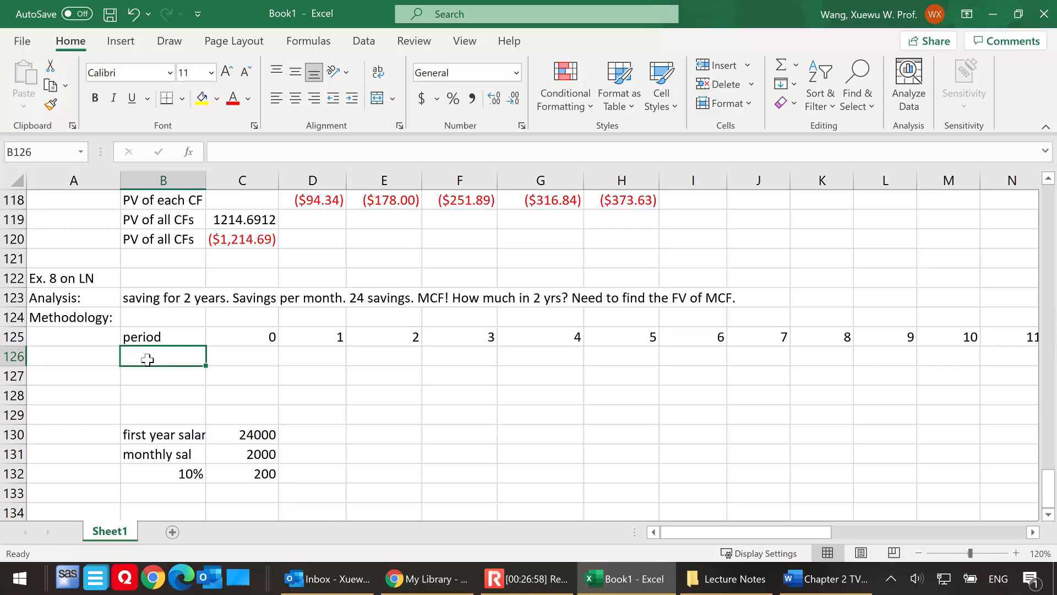
pyautogui.write('M')
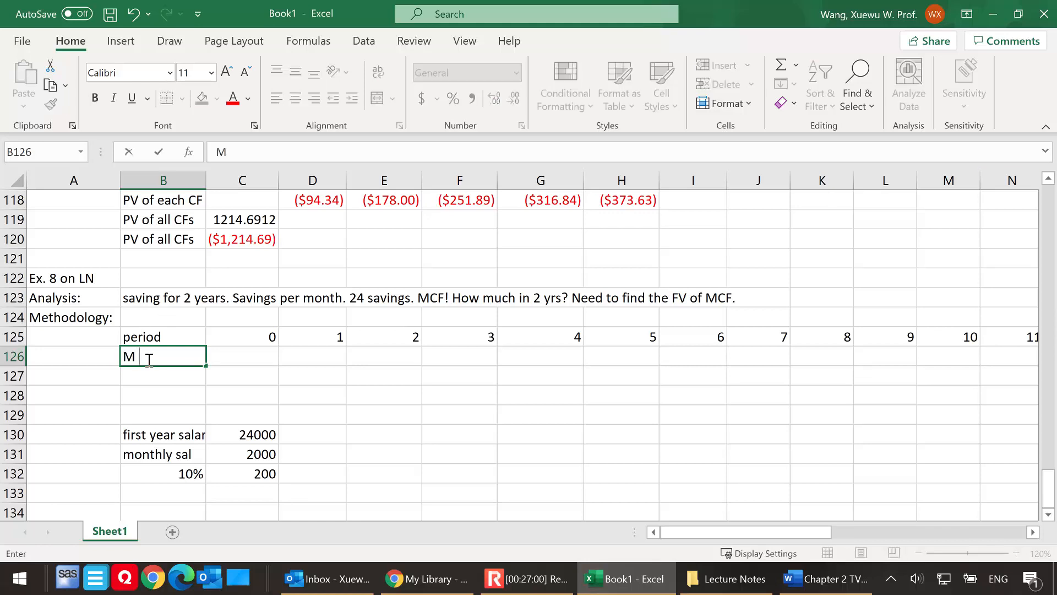
pyautogui.write('thly savings')
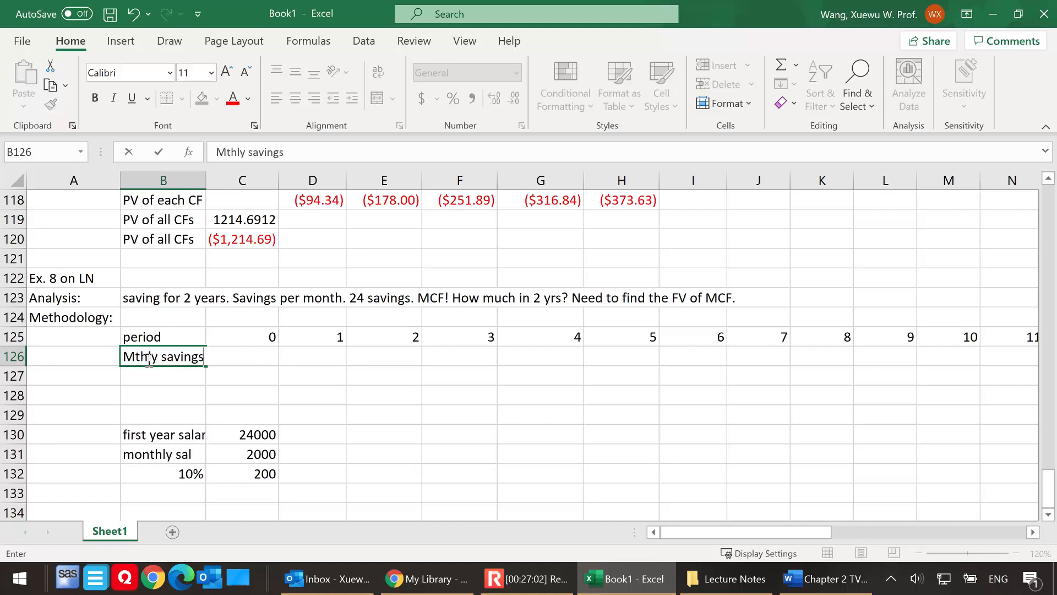
pyautogui.click(260, 377)
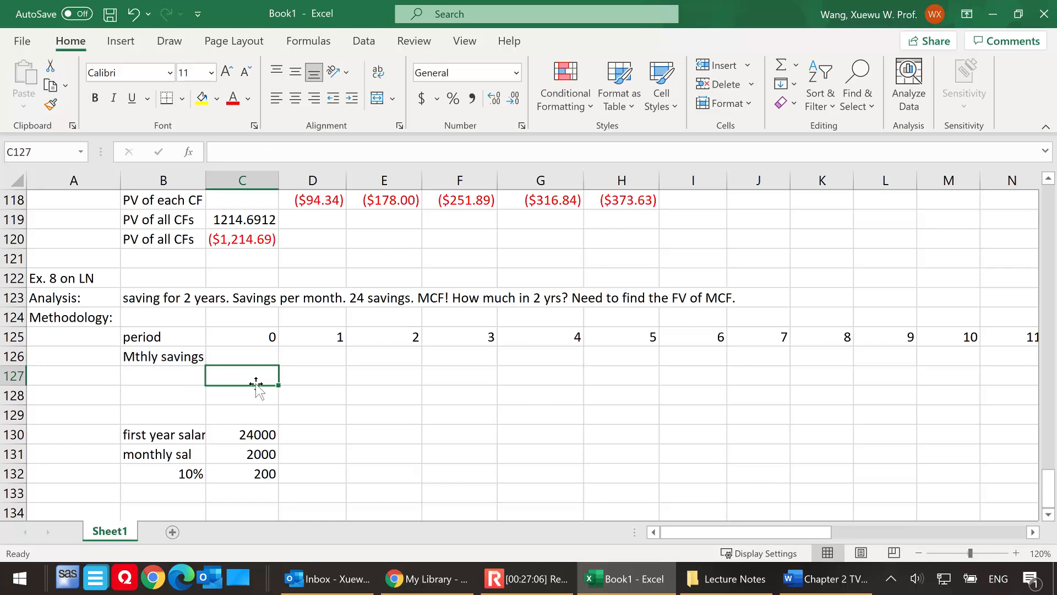
pyautogui.click(254, 474)
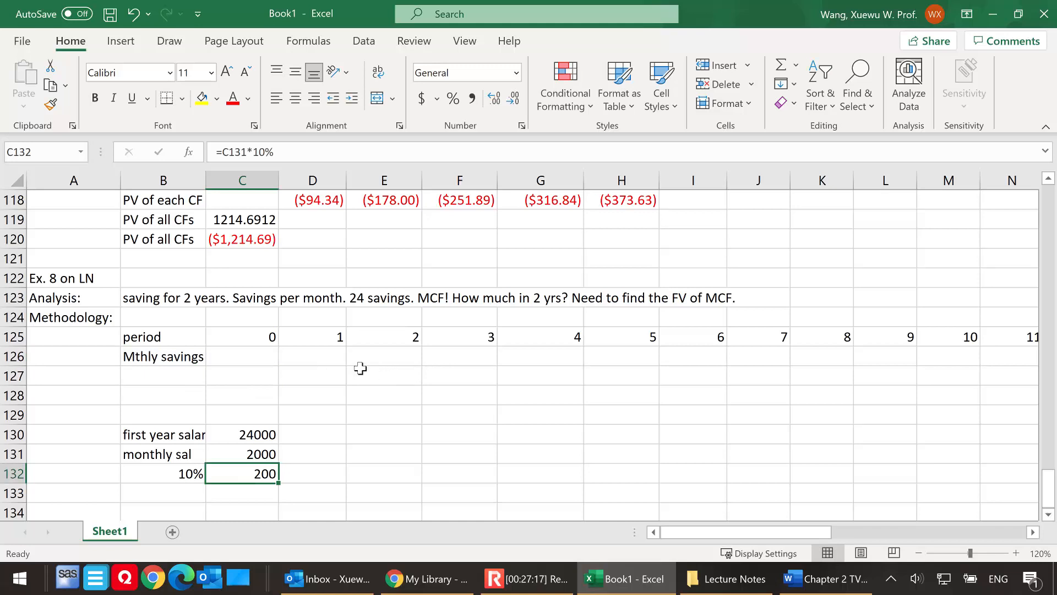
pyautogui.moveTo(245, 336); pyautogui.dragTo(385, 340)
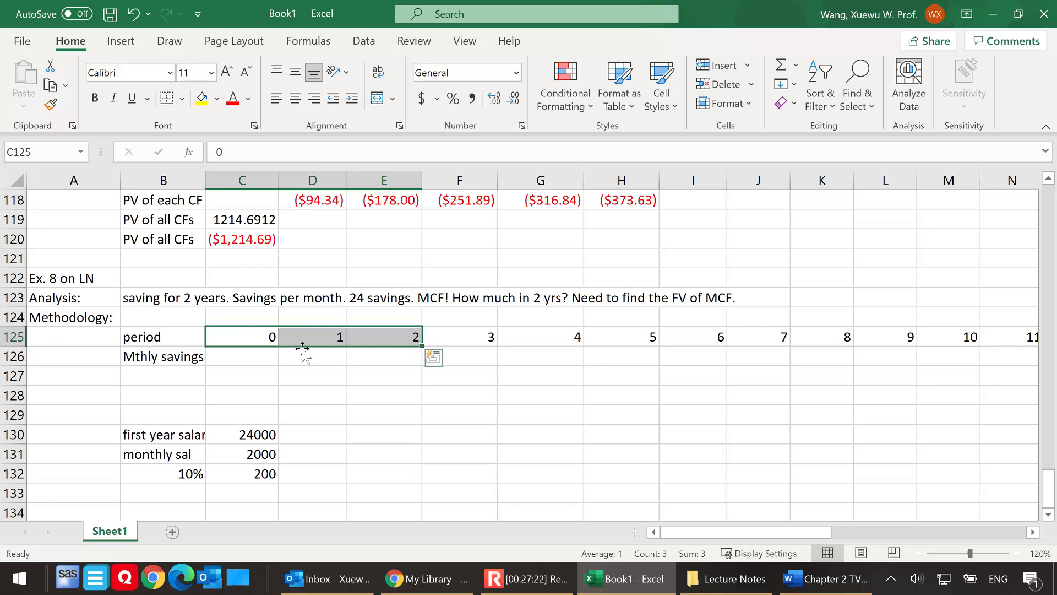
pyautogui.click(263, 338)
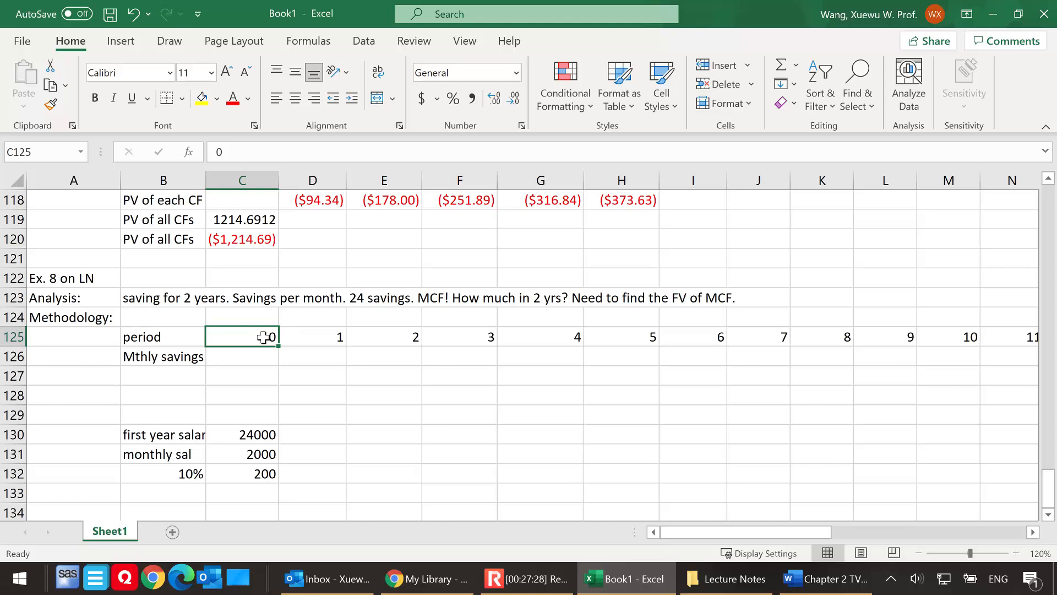
pyautogui.click(319, 337)
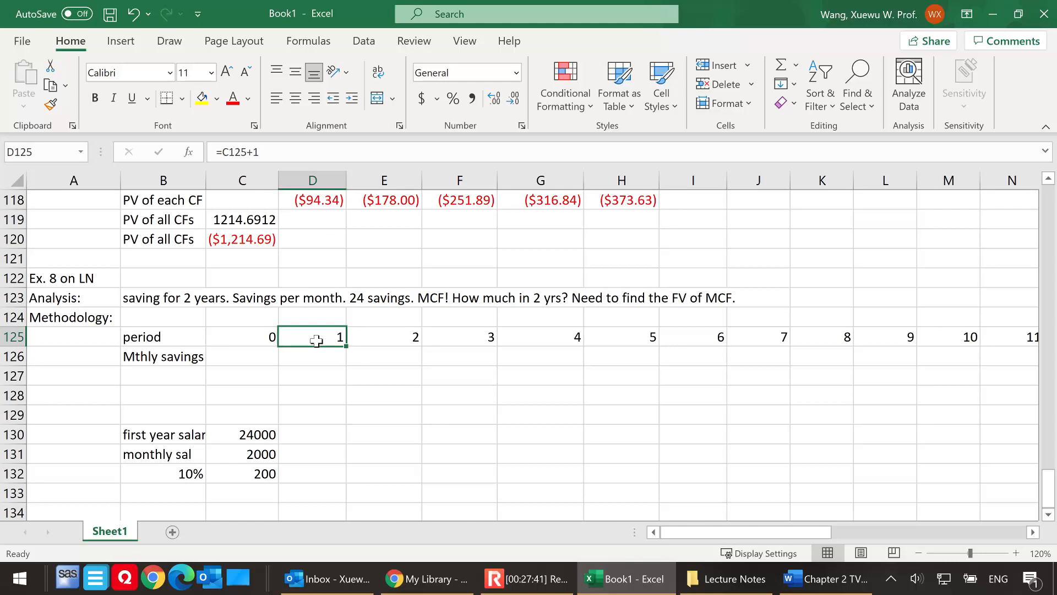
pyautogui.click(410, 339)
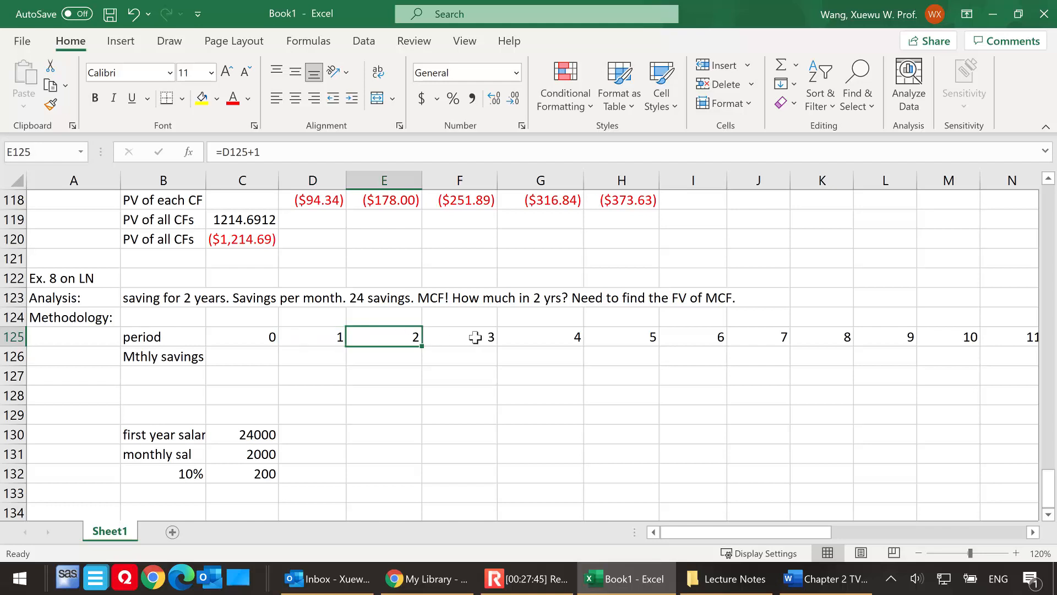
pyautogui.click(769, 338)
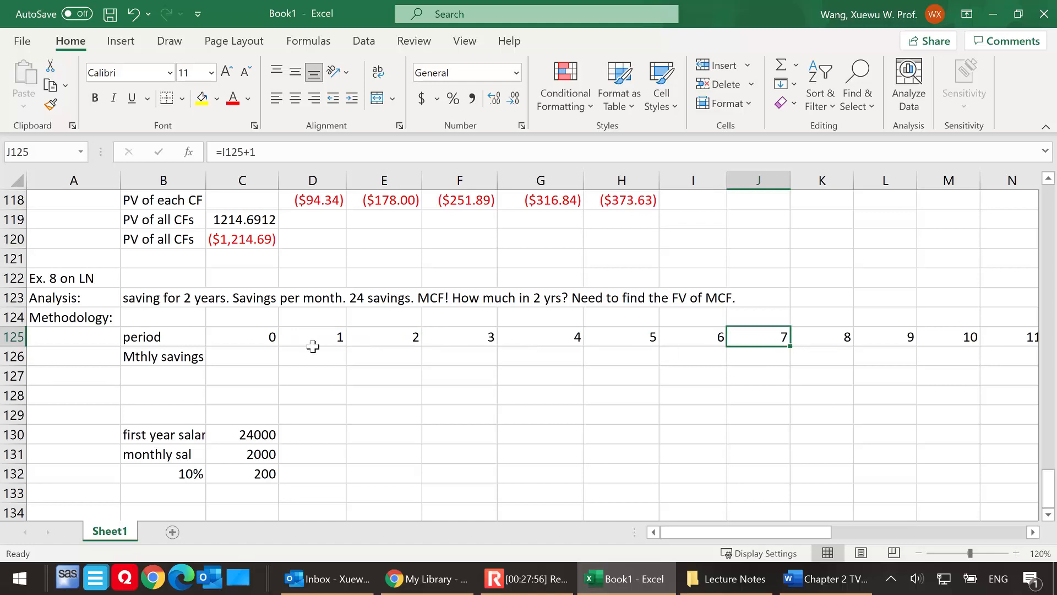
# Step: Enter 200 in C126 as the monthly savings for period 0
pyautogui.click(249, 358)
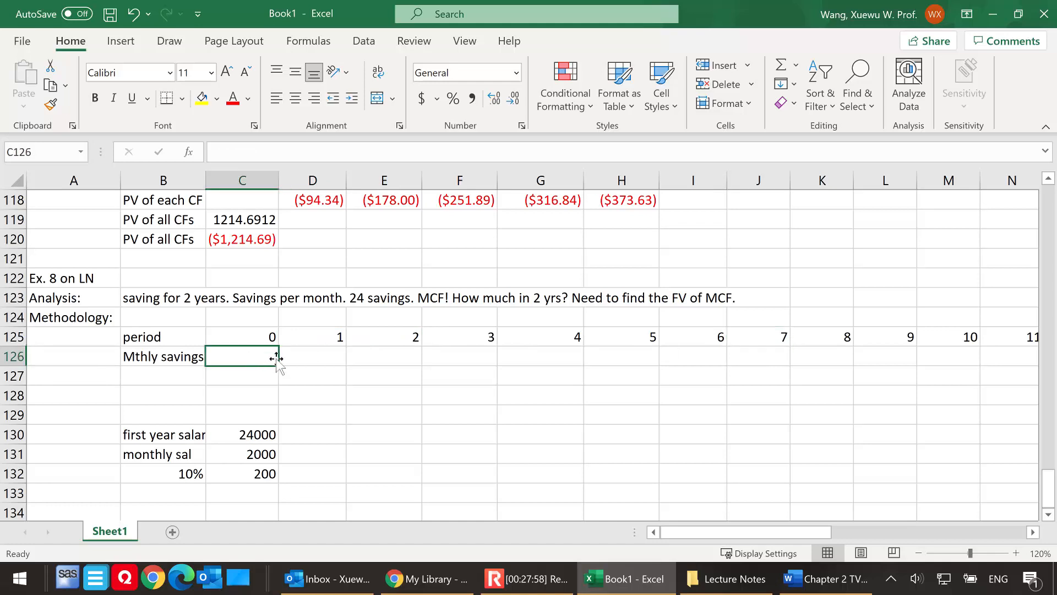
pyautogui.write('200')
pyautogui.press('Return')
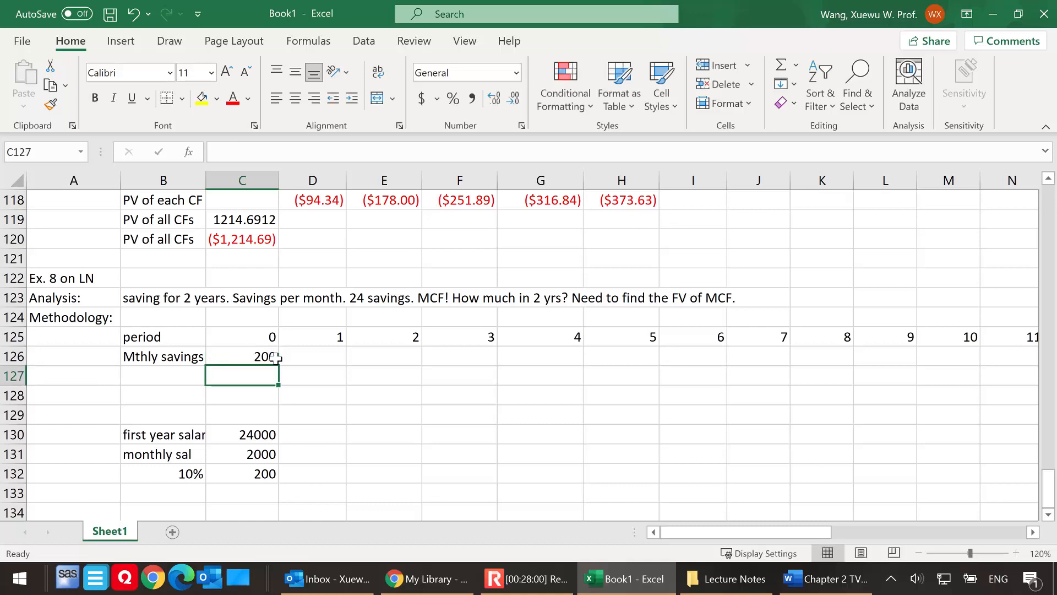
pyautogui.click(275, 358)
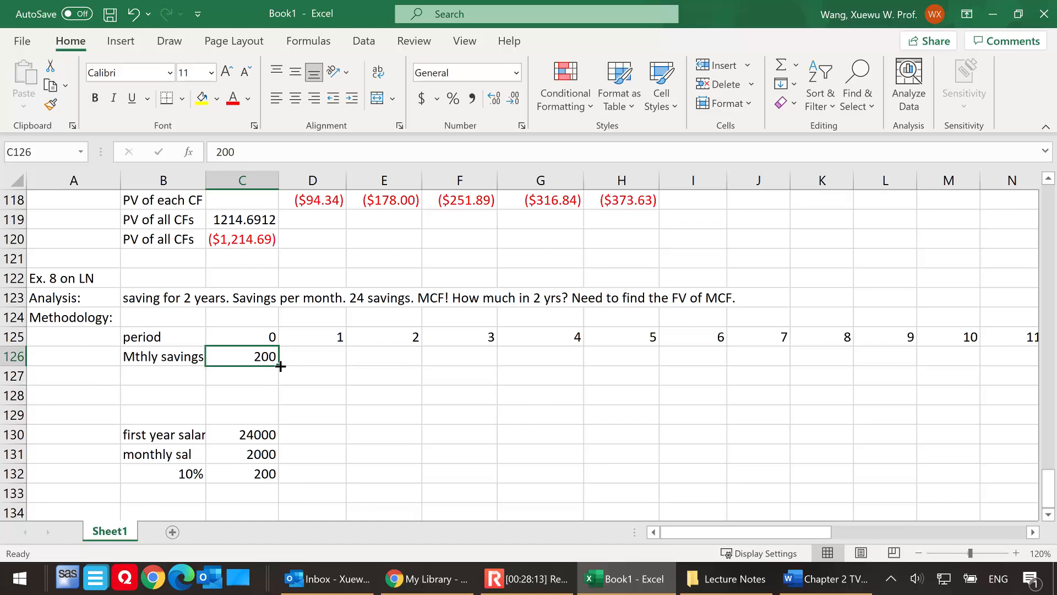
# Step: Fill the 200 monthly savings from C126 across to period 11 in N126 and check the count of filled cells
pyautogui.moveTo(280, 366); pyautogui.dragTo(865, 373)
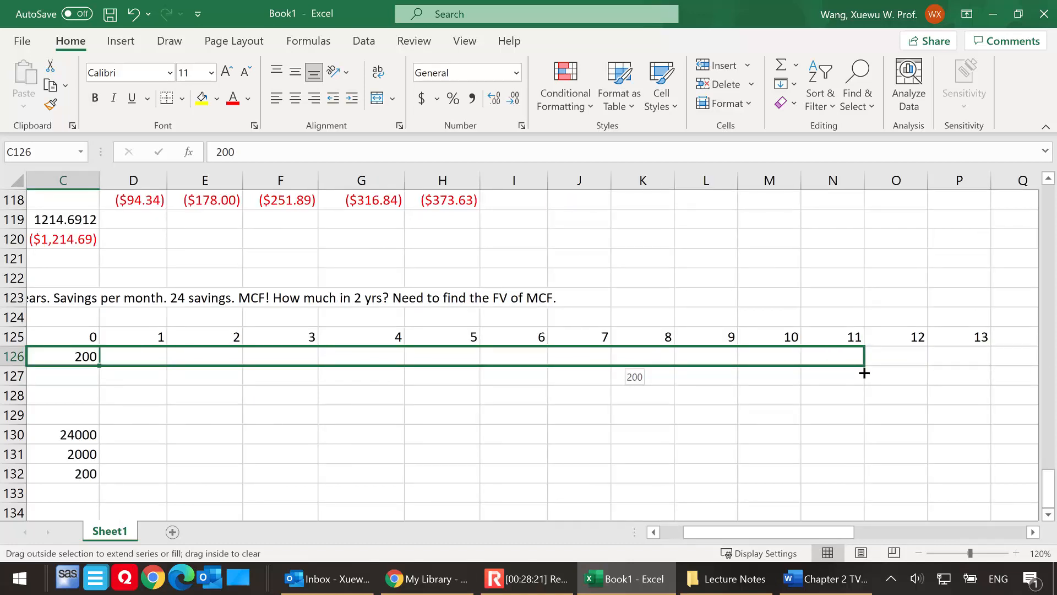
pyautogui.moveTo(865, 373); pyautogui.dragTo(866, 373)
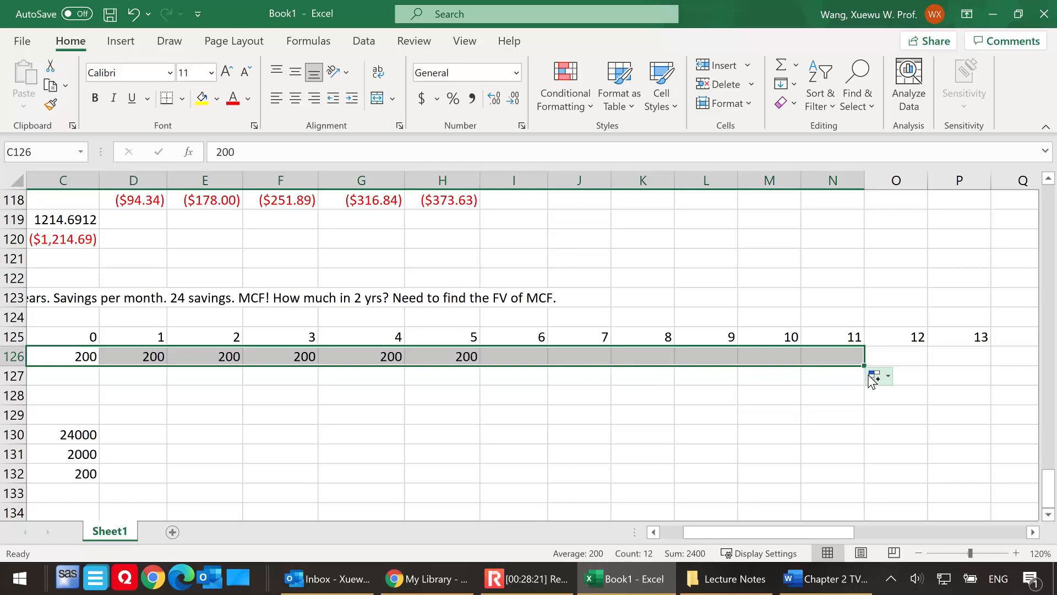
pyautogui.click(832, 357)
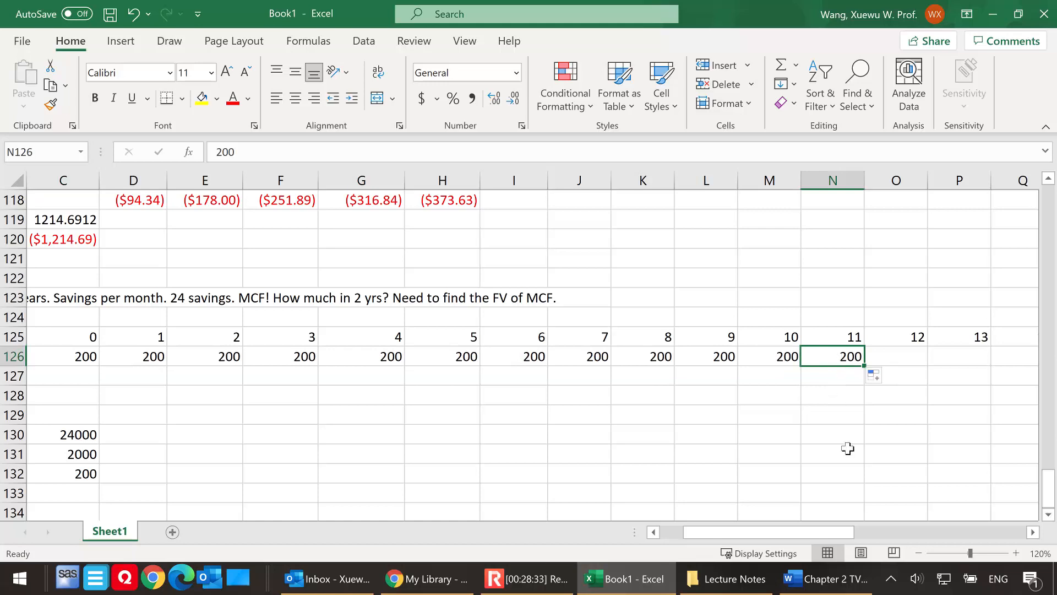
pyautogui.moveTo(820, 533); pyautogui.dragTo(718, 534)
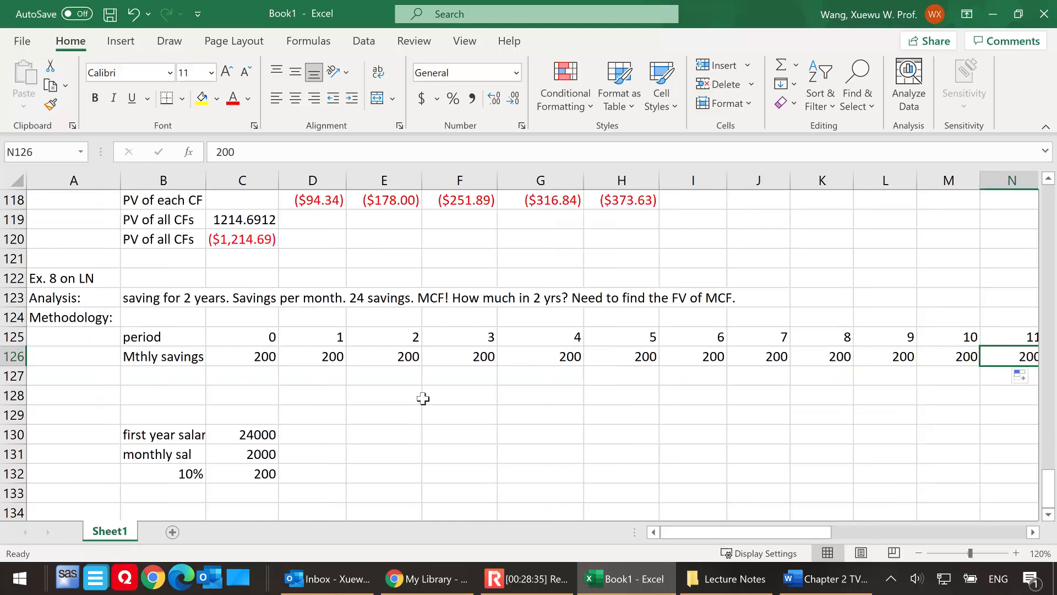
pyautogui.moveTo(259, 357); pyautogui.dragTo(769, 359)
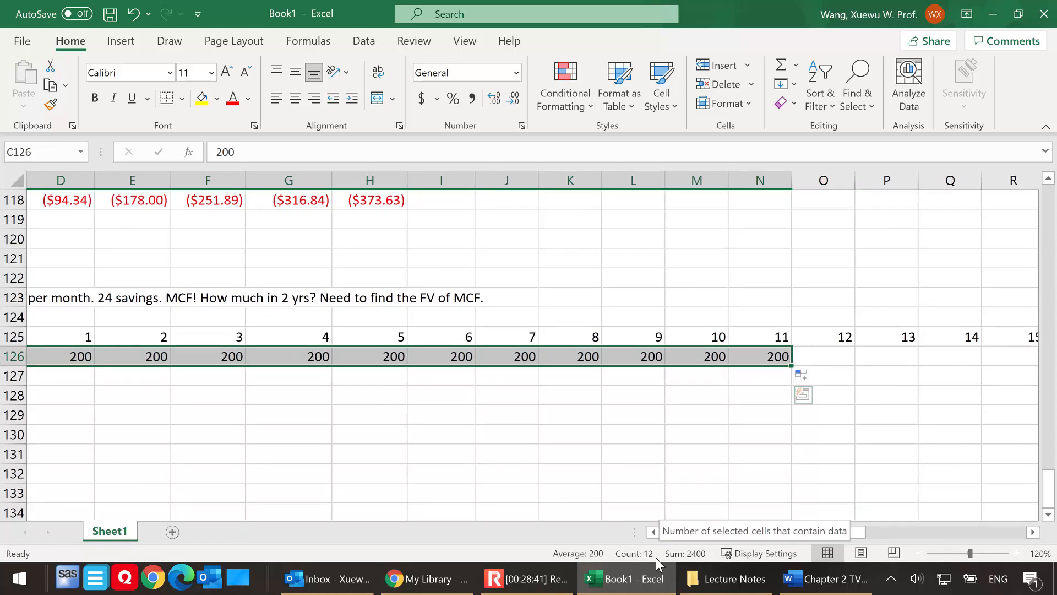
# Step: Label E130 "second year sal" beside the first year salary figures
pyautogui.moveTo(801, 532); pyautogui.dragTo(683, 533)
pyautogui.click(402, 441)
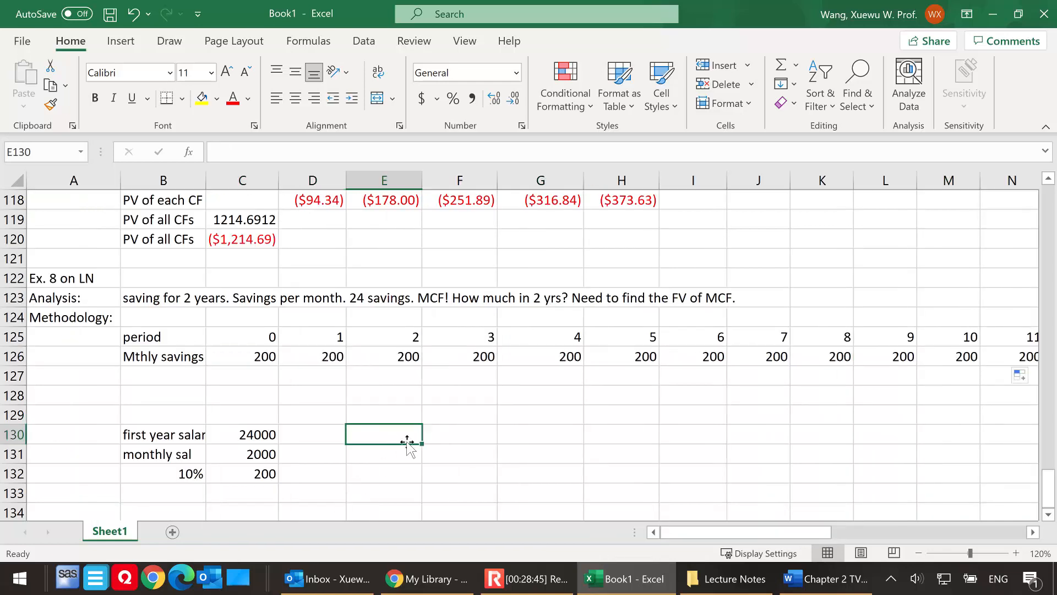
pyautogui.write('second sal')
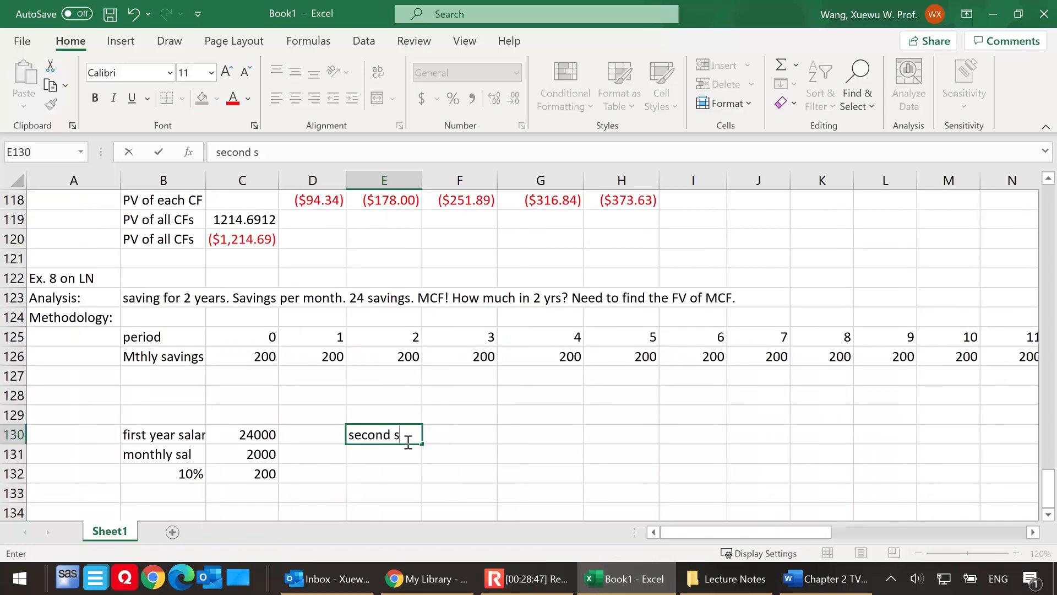
pyautogui.press('BackSpace')
pyautogui.press('BackSpace')
pyautogui.press('BackSpace')
pyautogui.write('year sal')
# Step: Compute the second year salary in G130 with =24000*(1+10%)
pyautogui.click(512, 435)
pyautogui.write('=')
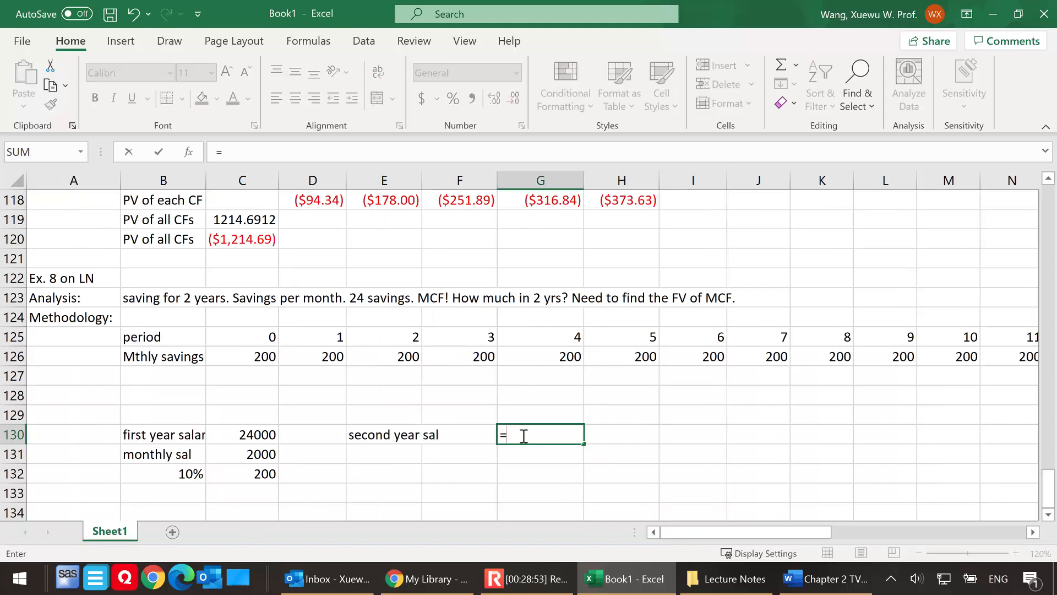
pyautogui.write('24000')
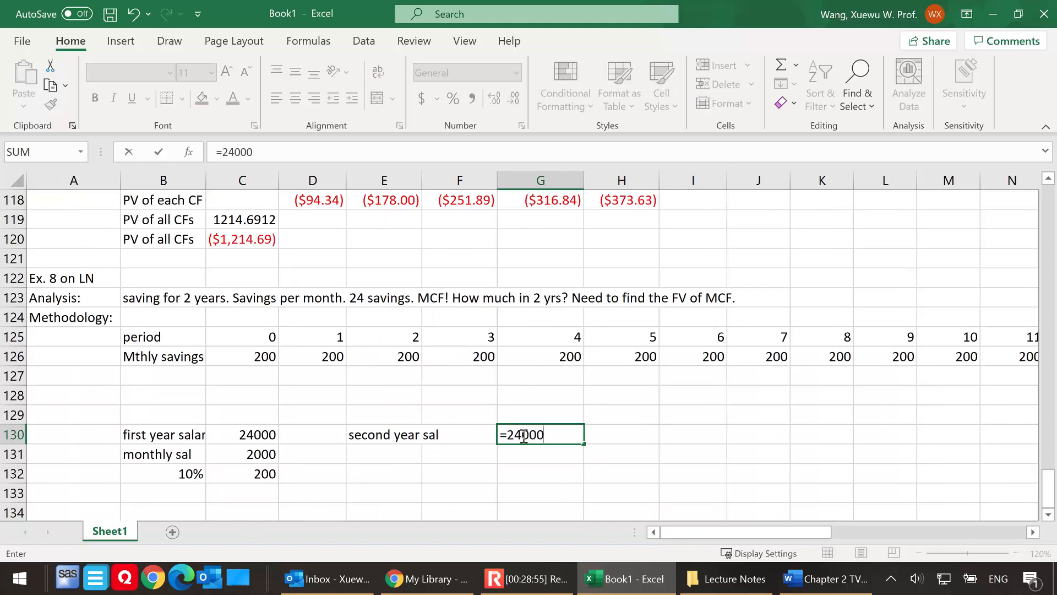
pyautogui.write('*(1+10%)')
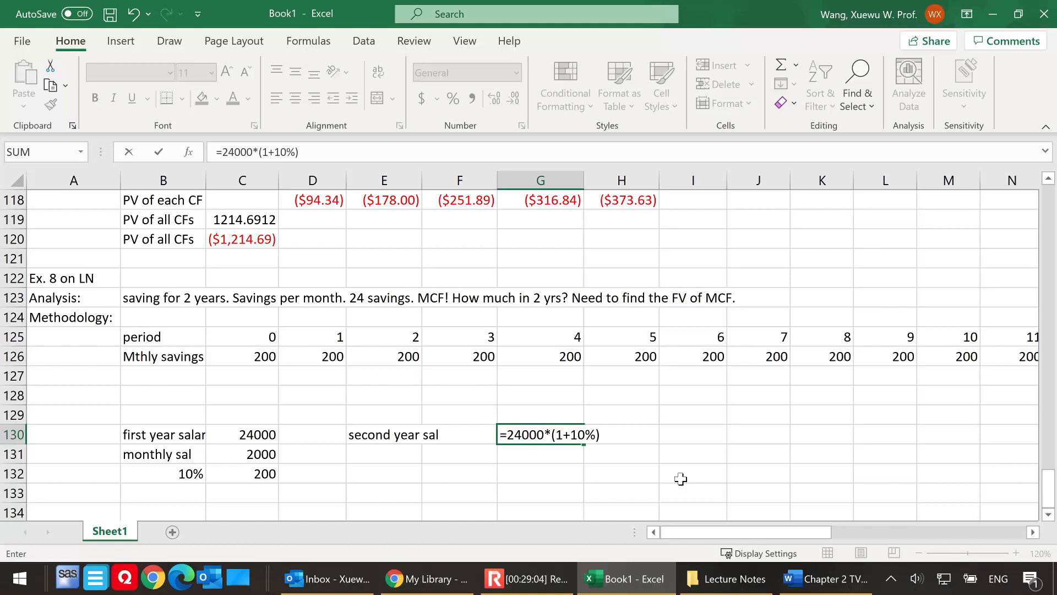
pyautogui.press('Return')
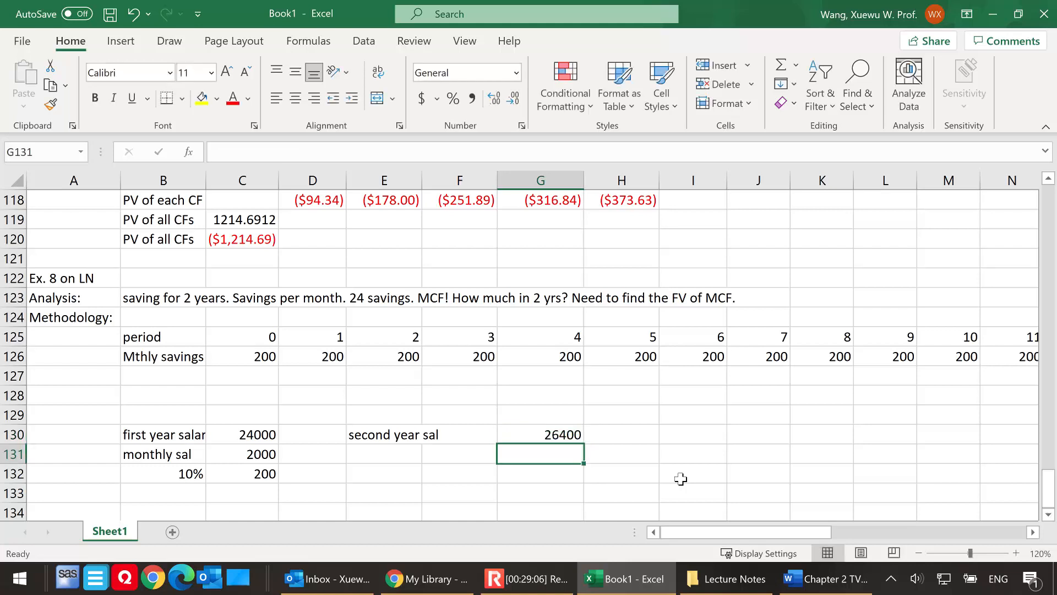
# Step: Label E131 "monthly sal" and compute it in G131 with =G130/12
pyautogui.click(367, 454)
pyautogui.write('month')
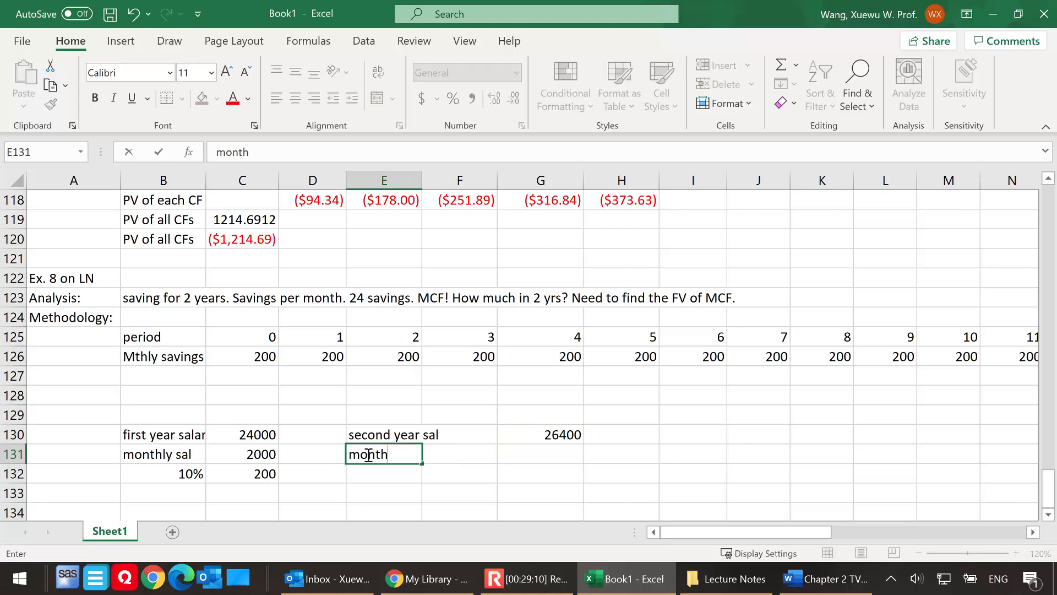
pyautogui.write('ly sal')
pyautogui.click(551, 455)
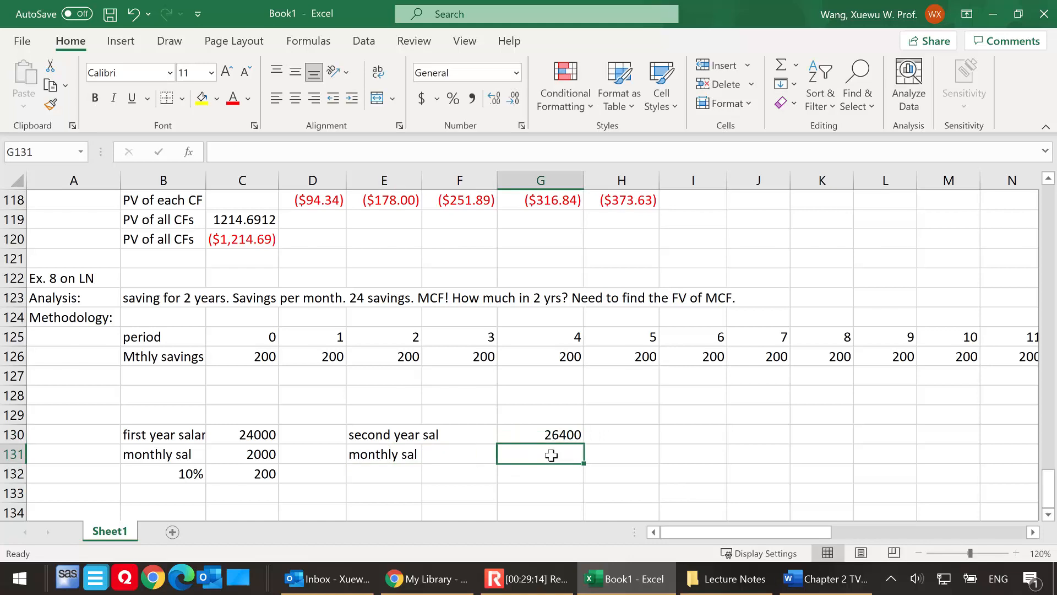
pyautogui.write('=')
pyautogui.press('Up')
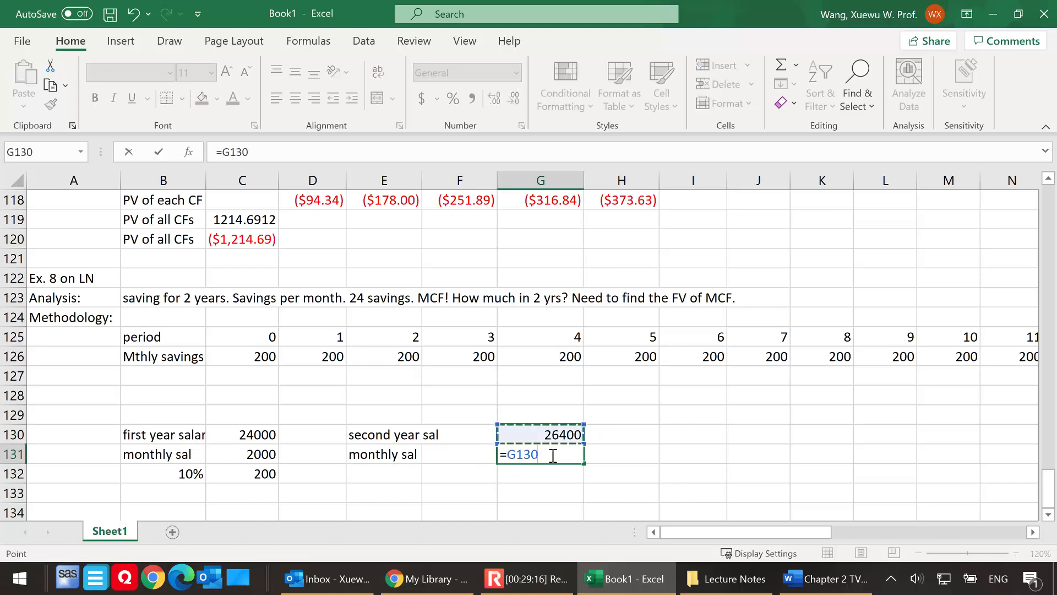
pyautogui.write('/12')
pyautogui.press('Return')
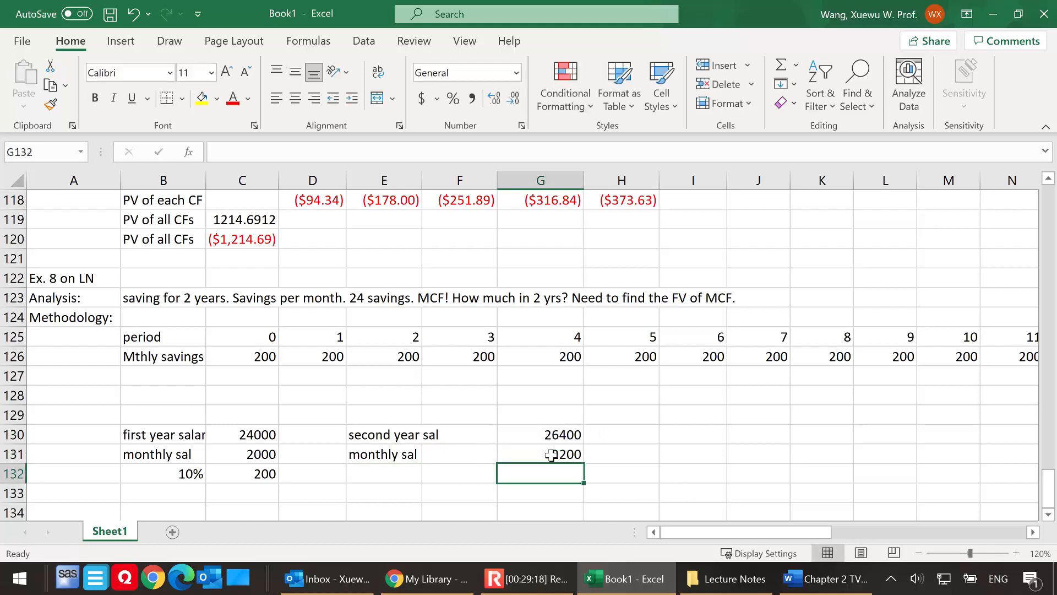
# Step: Enter 10% in E132 and calculate that share of the second year's monthly salary in G132 with =G131*10%
pyautogui.click(385, 476)
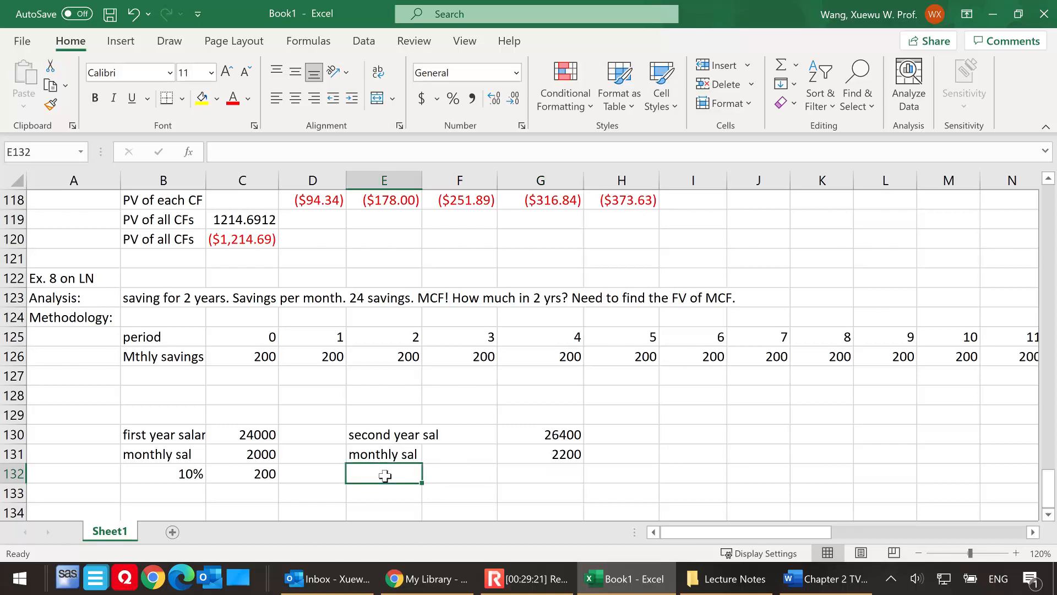
pyautogui.write('10%')
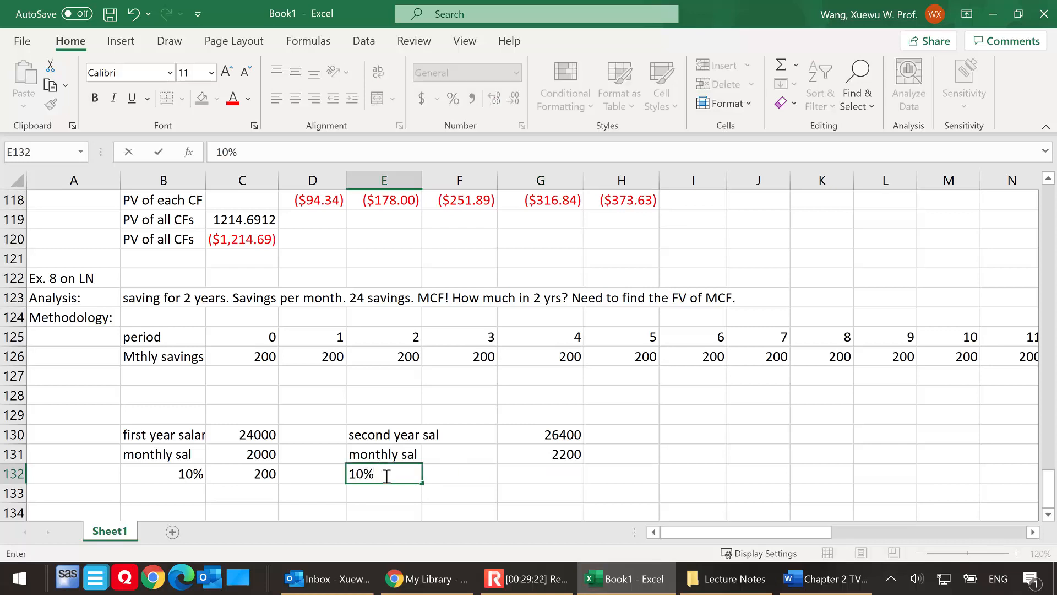
pyautogui.click(556, 472)
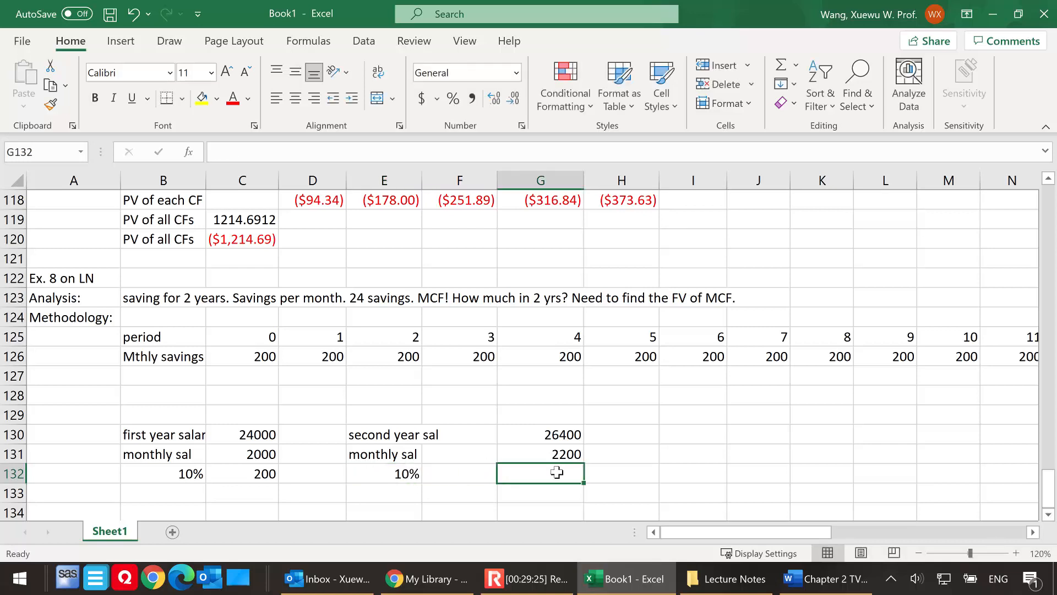
pyautogui.write('=')
pyautogui.press('Up')
pyautogui.write('*10%')
pyautogui.press('Return')
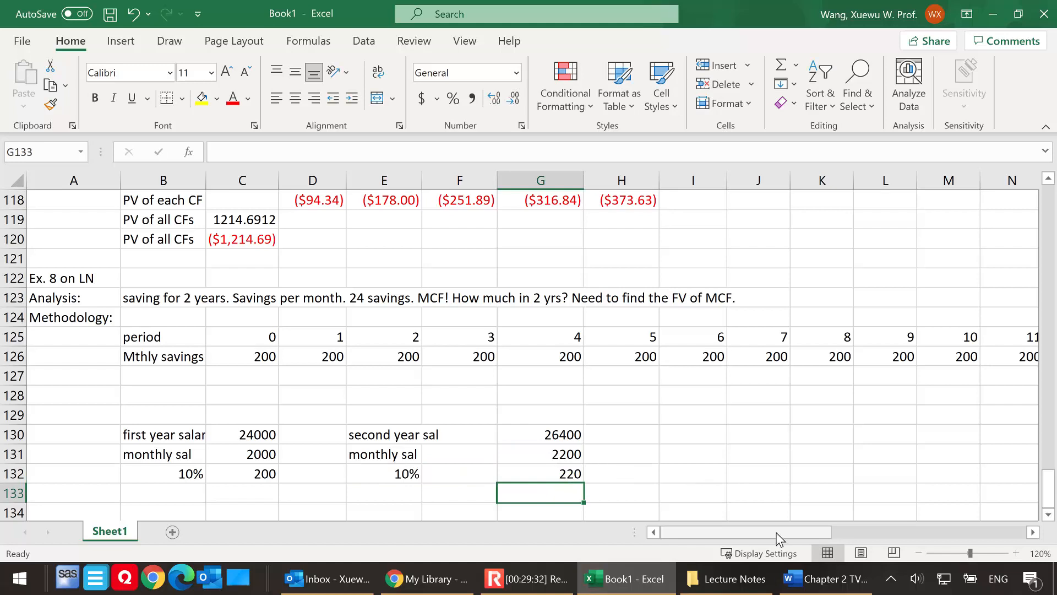
# Step: Enter 220 in O126 as the monthly savings for period 12
pyautogui.moveTo(775, 533); pyautogui.dragTo(831, 527)
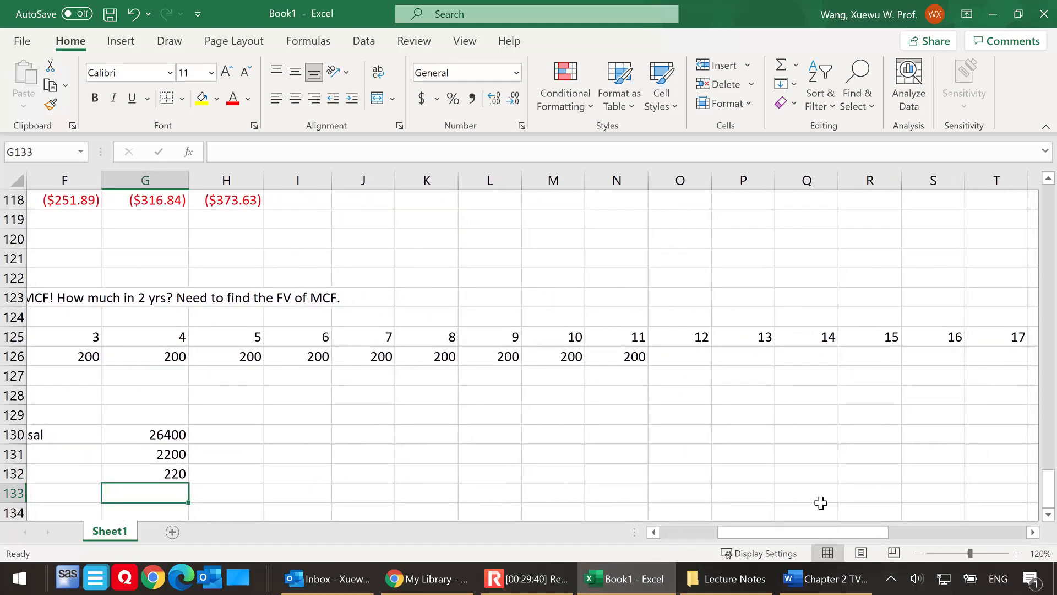
pyautogui.click(708, 358)
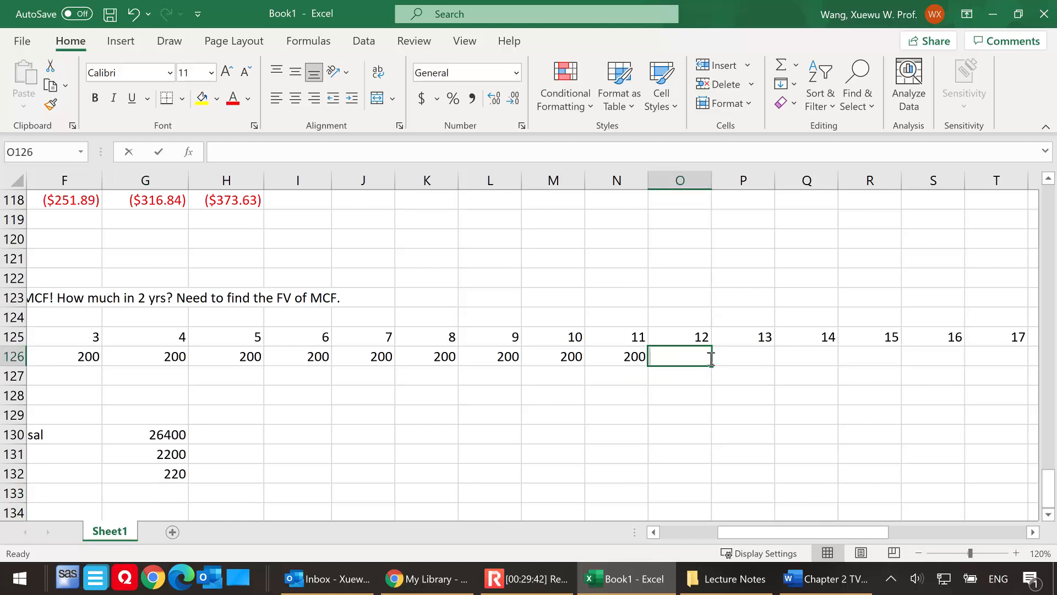
pyautogui.write('220')
pyautogui.press('Return')
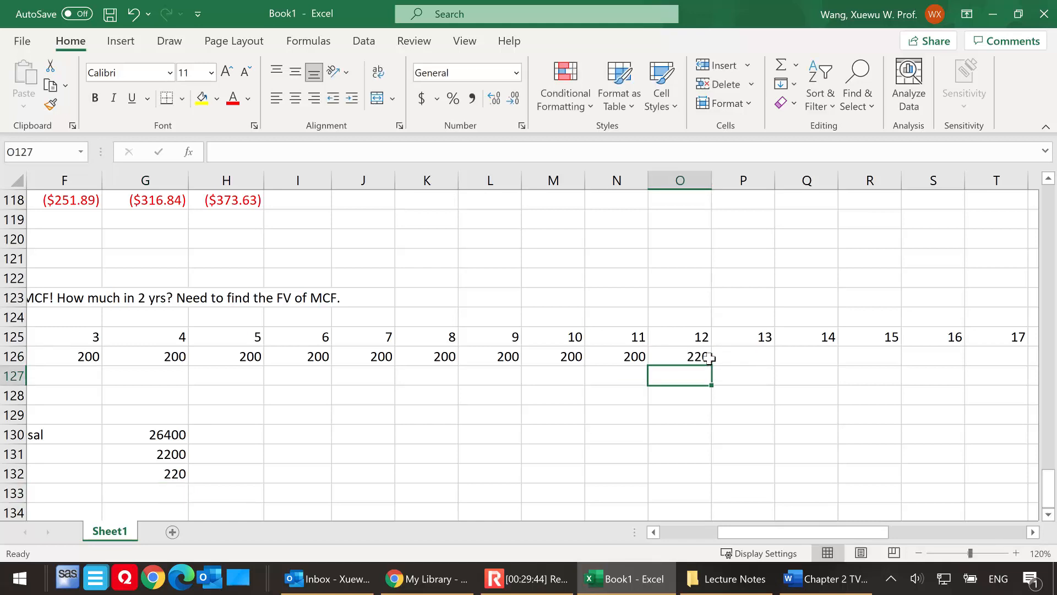
# Step: Fill the 220 monthly savings from O126 across to period 23 in Z126 and check the count of filled cells
pyautogui.click(709, 358)
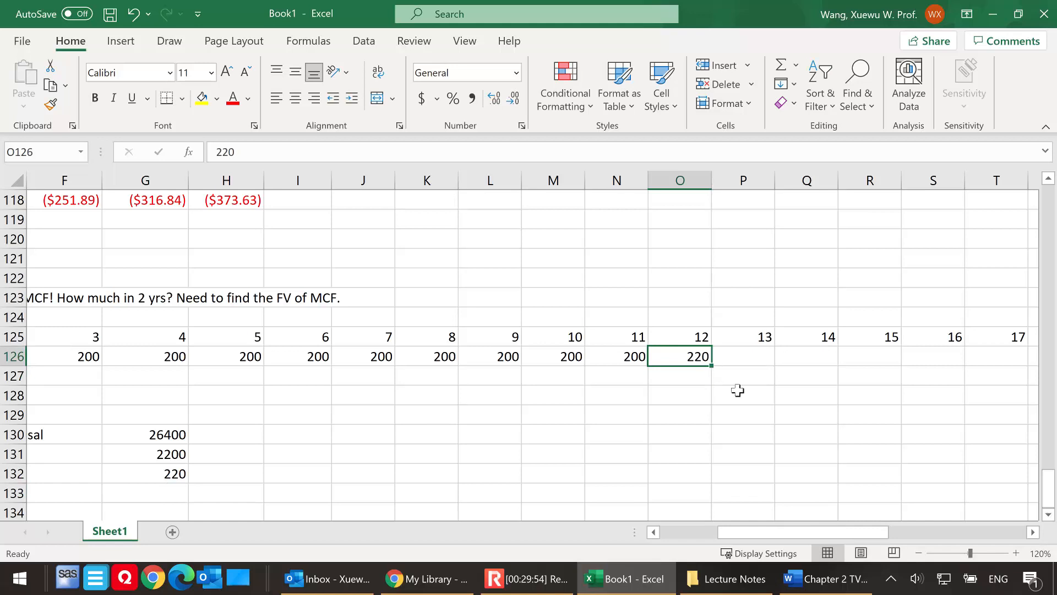
pyautogui.hscroll(3, 853, 533)
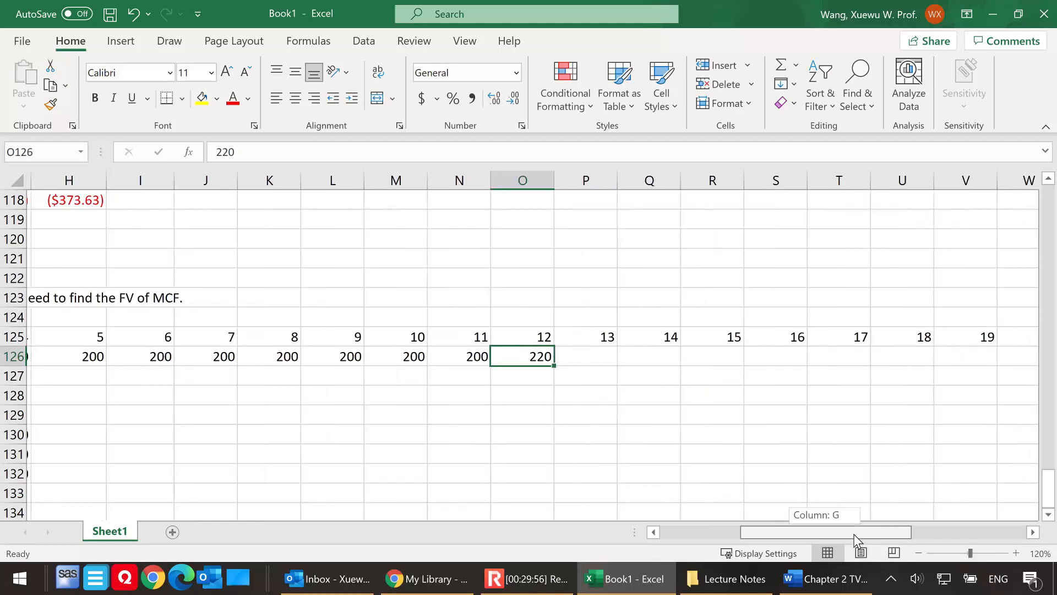
pyautogui.moveTo(474, 367); pyautogui.dragTo(927, 367)
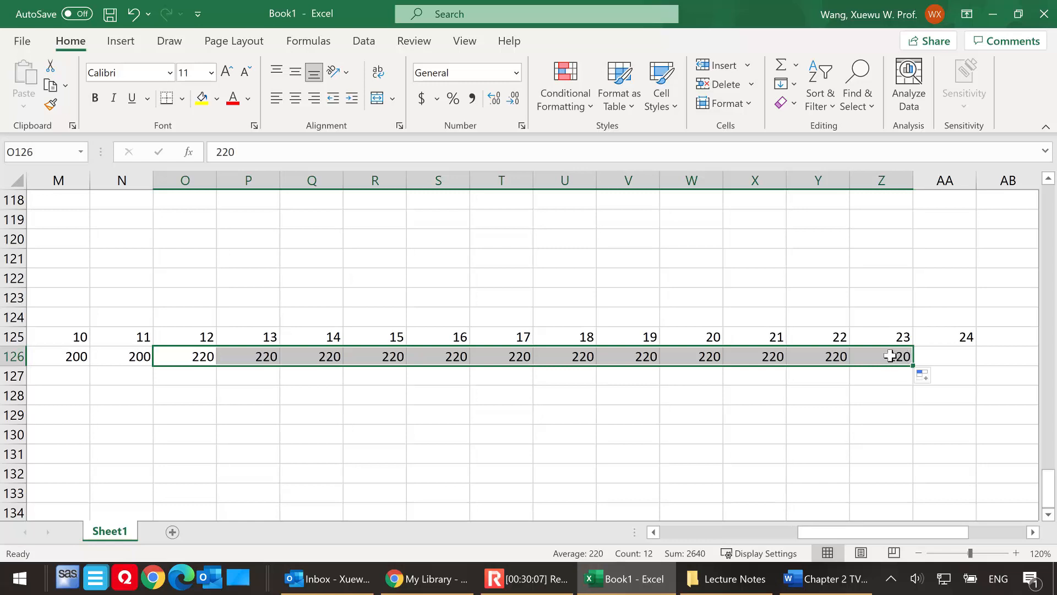
pyautogui.click(890, 356)
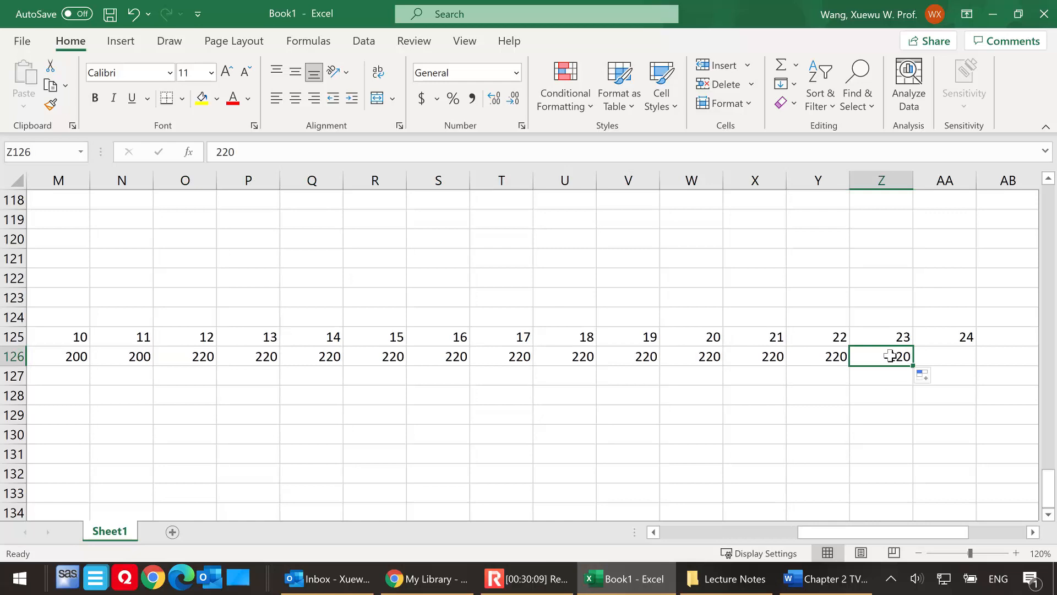
pyautogui.moveTo(898, 358); pyautogui.dragTo(188, 357)
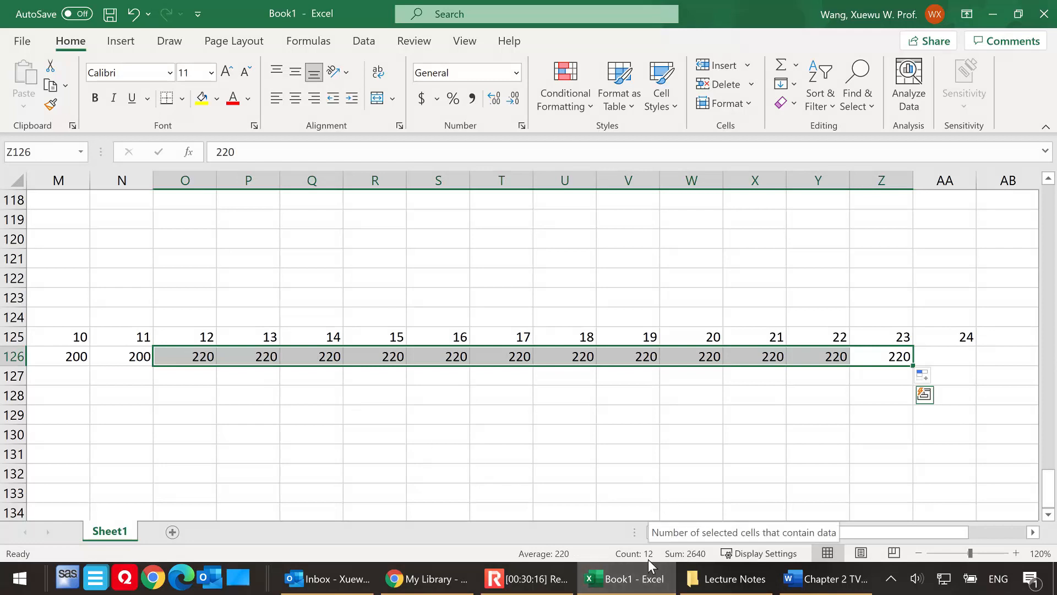
# Step: Label B127 "FV of each CF" beneath the monthly savings row and select C127 for the first value
pyautogui.moveTo(894, 532); pyautogui.dragTo(612, 534)
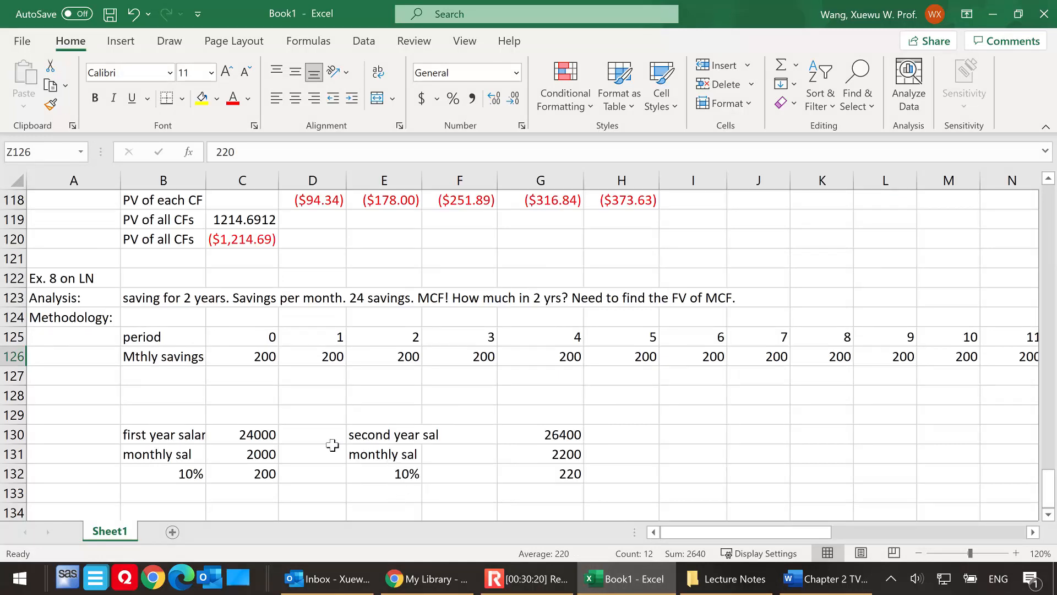
pyautogui.click(173, 377)
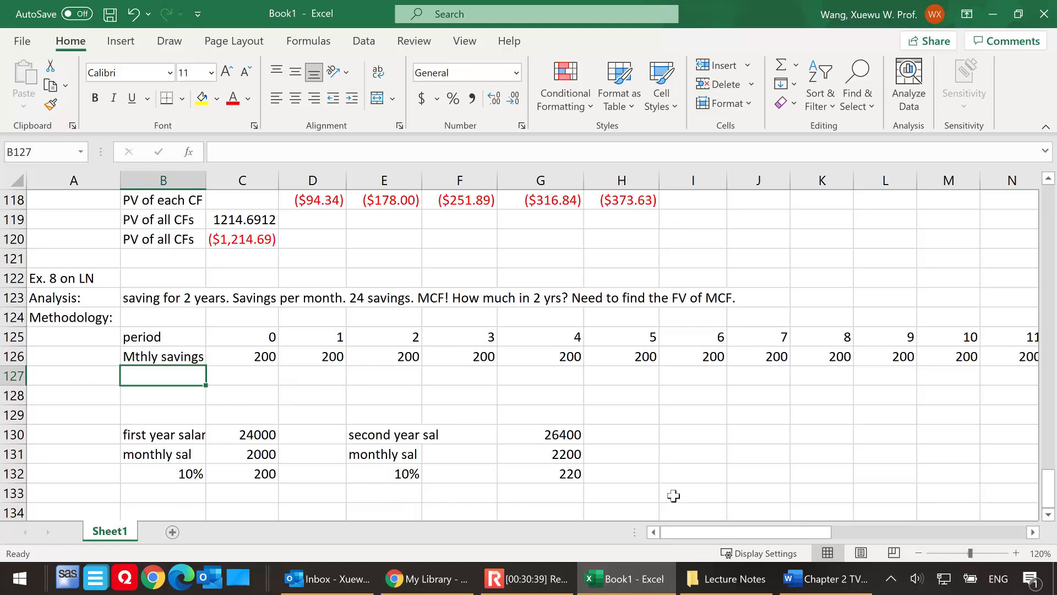
pyautogui.moveTo(811, 534); pyautogui.dragTo(974, 534)
pyautogui.click(644, 375)
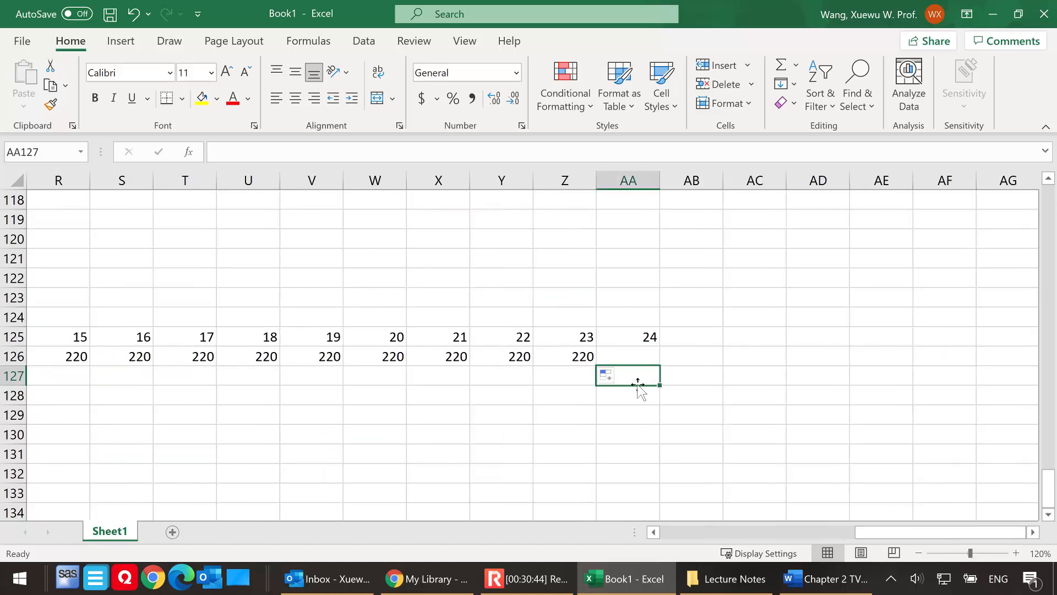
pyautogui.moveTo(854, 537); pyautogui.dragTo(530, 529)
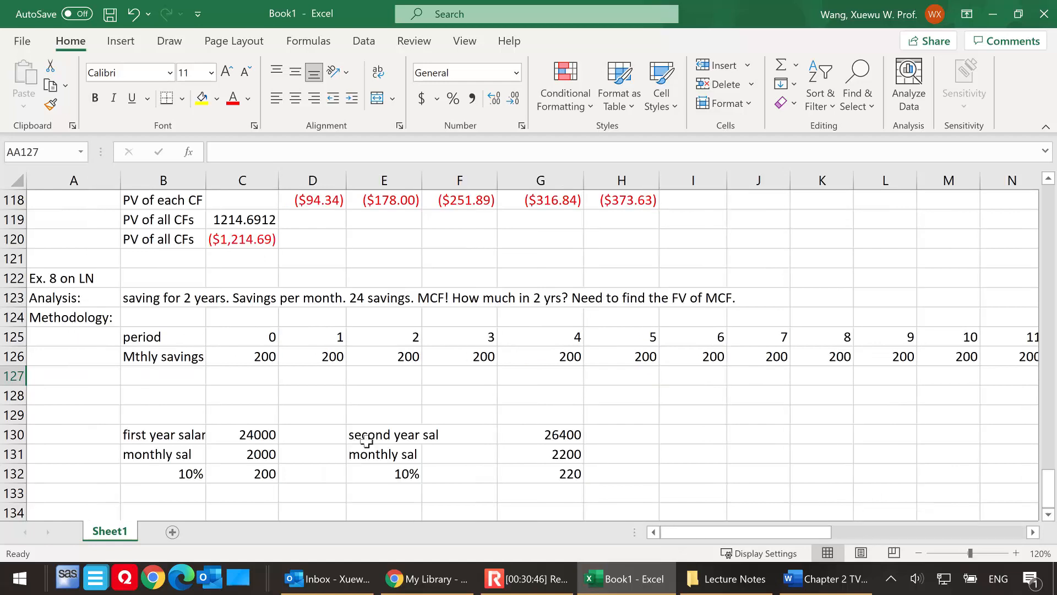
pyautogui.click(164, 377)
pyautogui.write('FV')
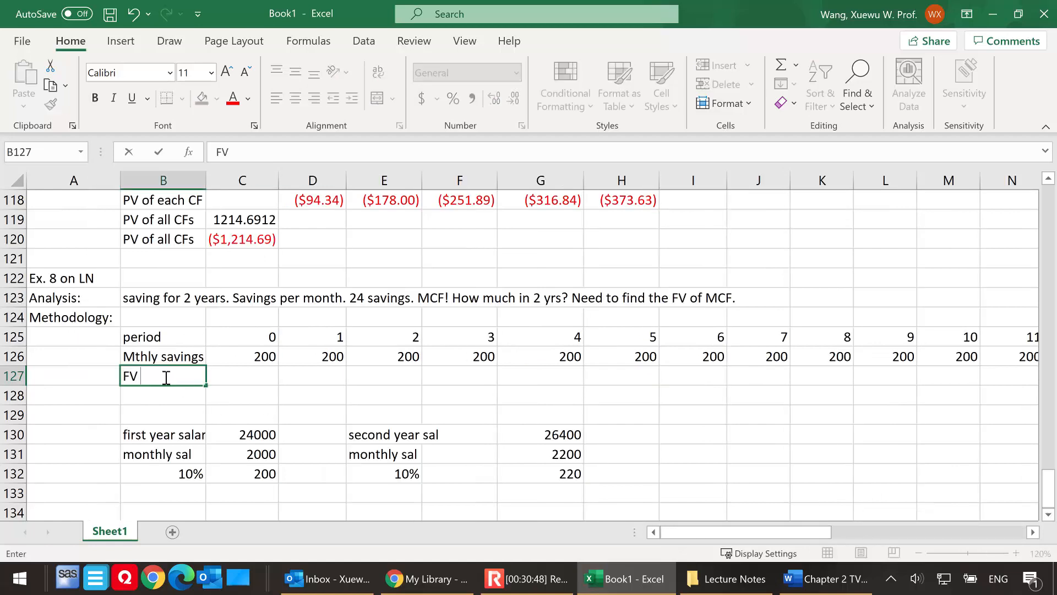
pyautogui.write(' of each CF')
pyautogui.click(272, 380)
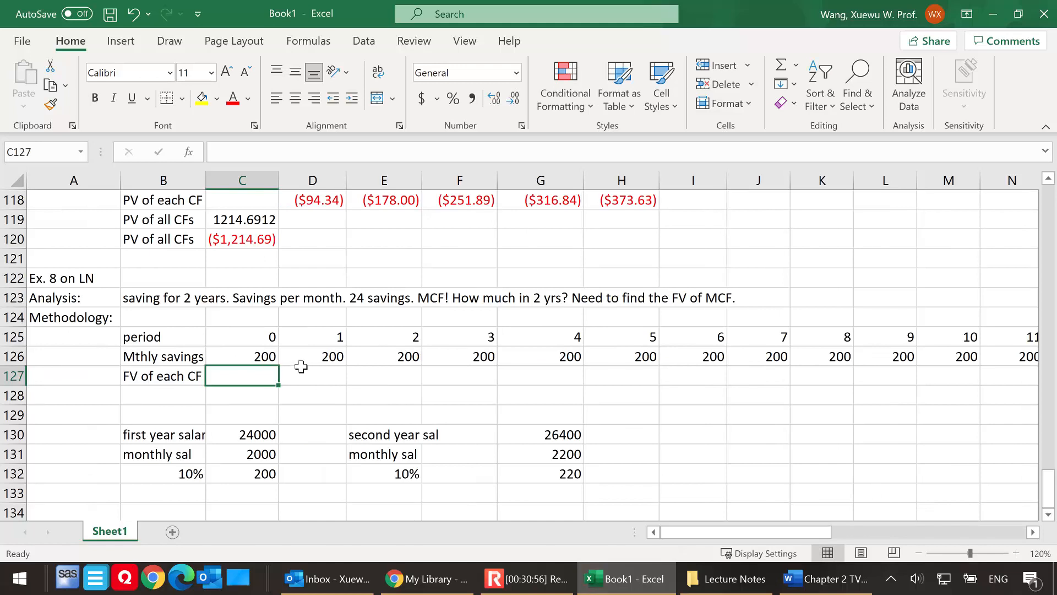
pyautogui.scroll(9, 306, 373)
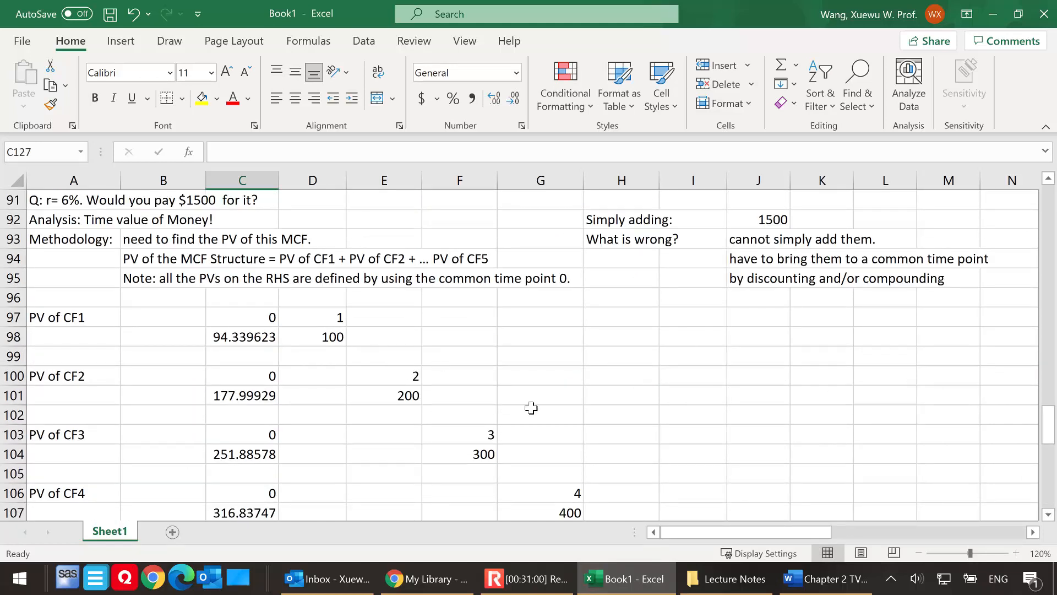
pyautogui.scroll(-10, 531, 408)
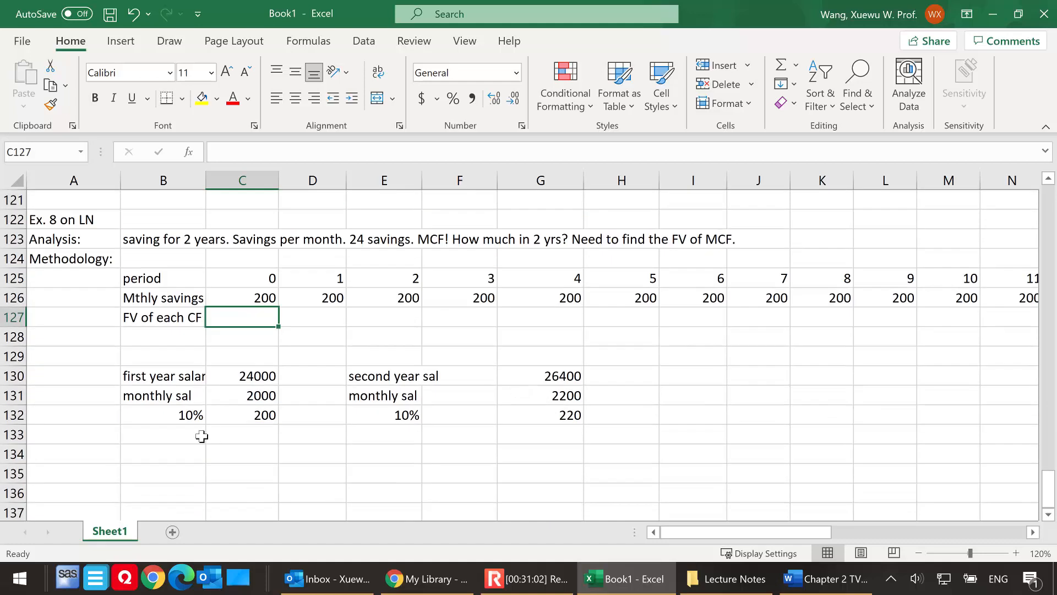
# Step: Label B134 "FV of CF1" and lay out its timeline with 0 in C134, "..." in D134 and 24 in E134
pyautogui.click(179, 460)
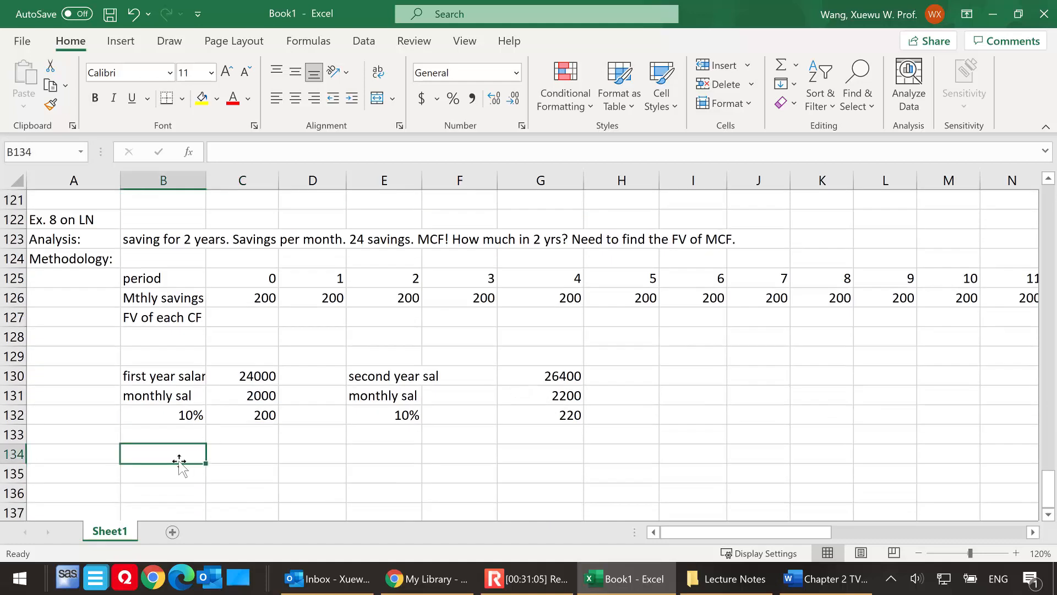
pyautogui.write('FV of ')
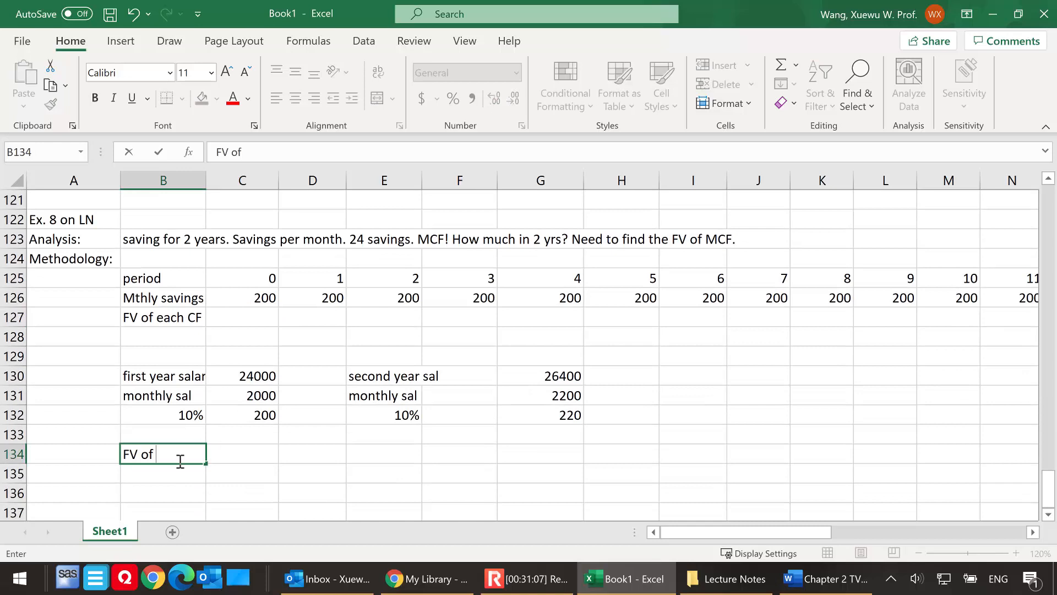
pyautogui.write('CF1')
pyautogui.click(265, 456)
pyautogui.doubleClick(265, 456)
pyautogui.write('0')
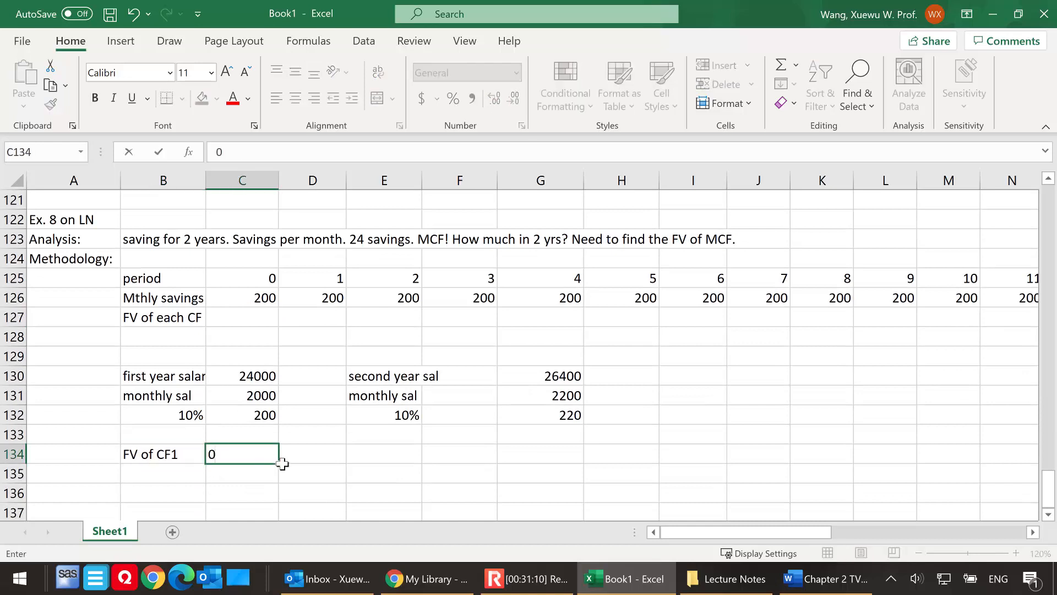
pyautogui.click(315, 454)
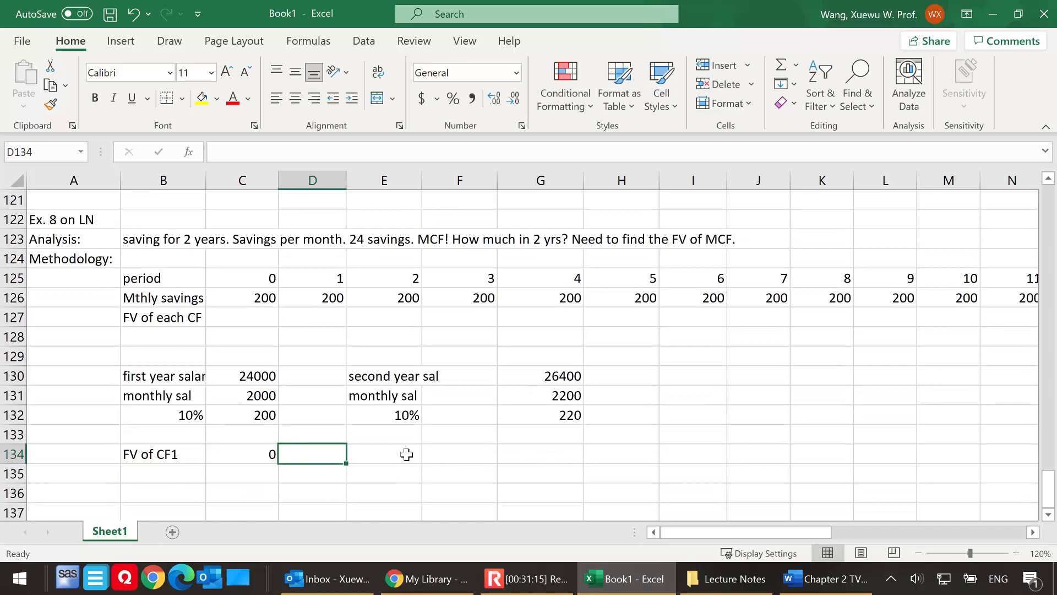
pyautogui.write('...')
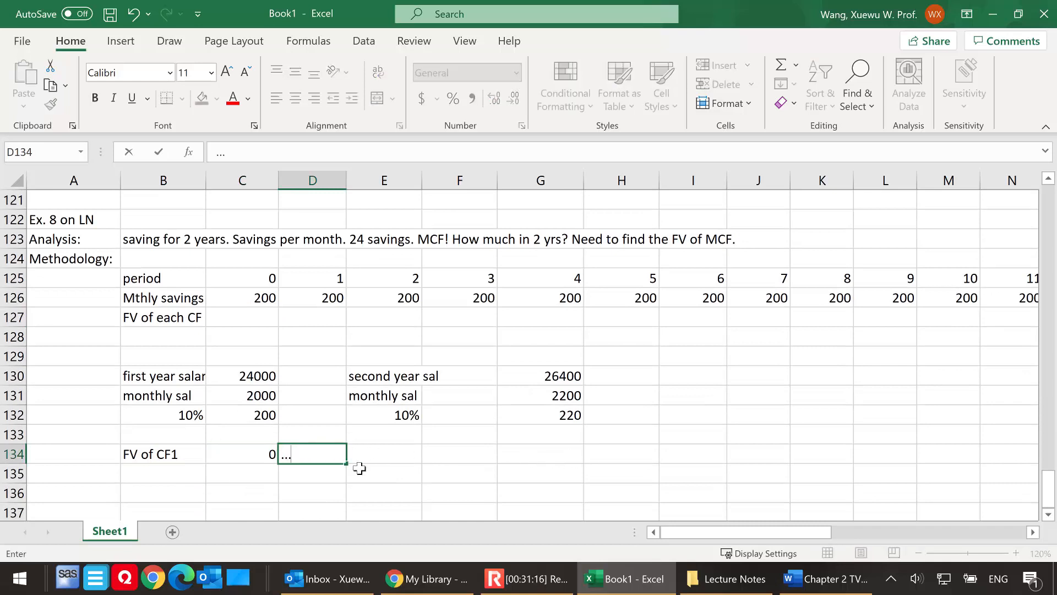
pyautogui.click(370, 457)
pyautogui.write('24')
pyautogui.click(355, 487)
pyautogui.click(188, 475)
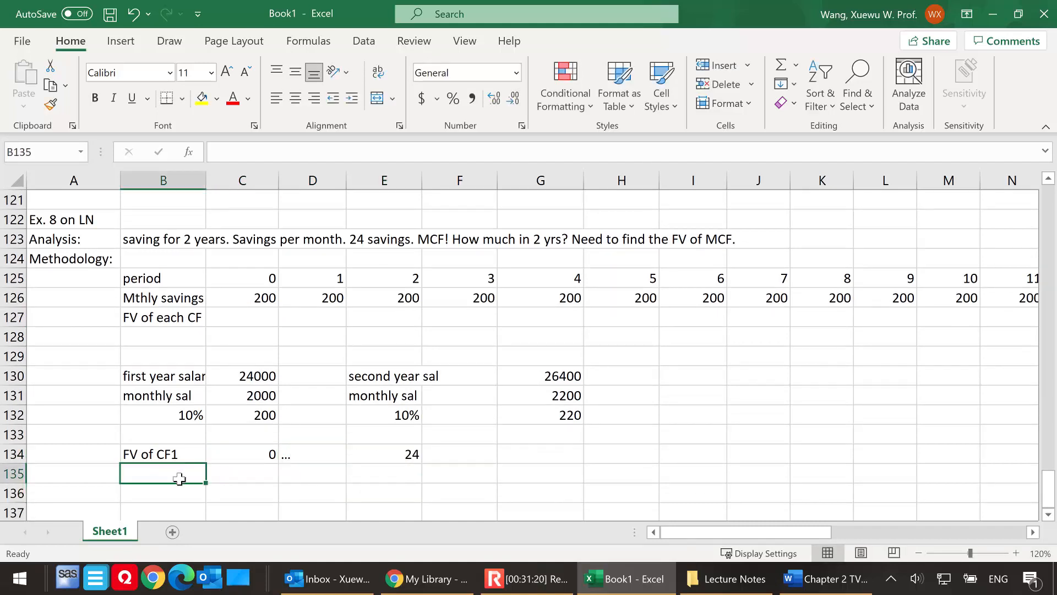
pyautogui.write('FV of CF1')
pyautogui.press('BackSpace')
pyautogui.press('BackSpace')
pyautogui.press('BackSpace')
pyautogui.press('BackSpace')
pyautogui.press('BackSpace')
pyautogui.press('BackSpace')
pyautogui.press('BackSpace')
pyautogui.press('BackSpace')
pyautogui.press('BackSpace')
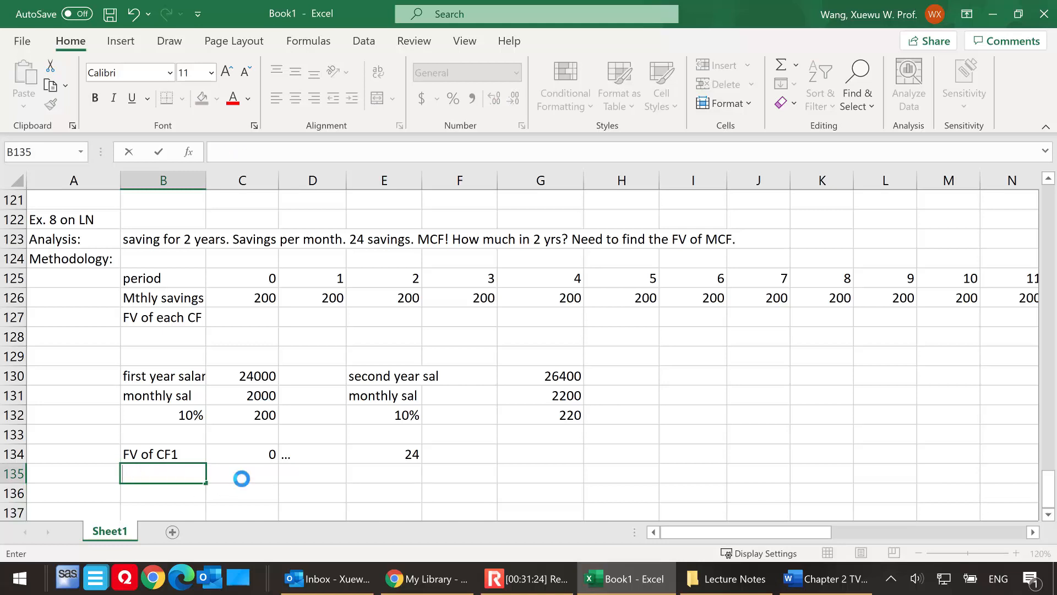
# Step: Enter the 200 cash flow in C135 under period 0 and a "?" placeholder in E135 under period 24
pyautogui.click(224, 478)
pyautogui.write('200')
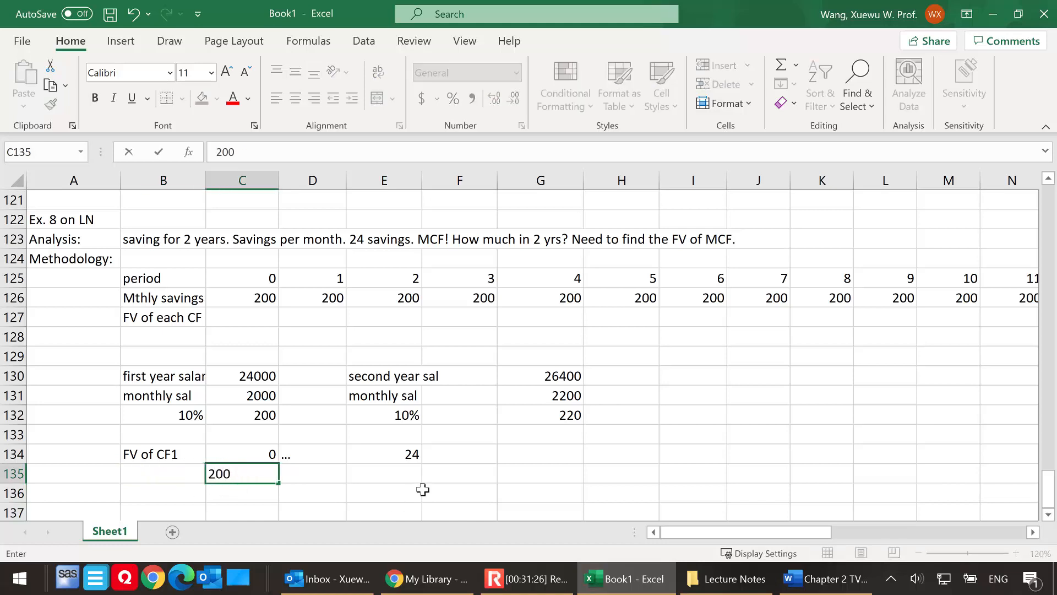
pyautogui.click(394, 475)
pyautogui.write('?')
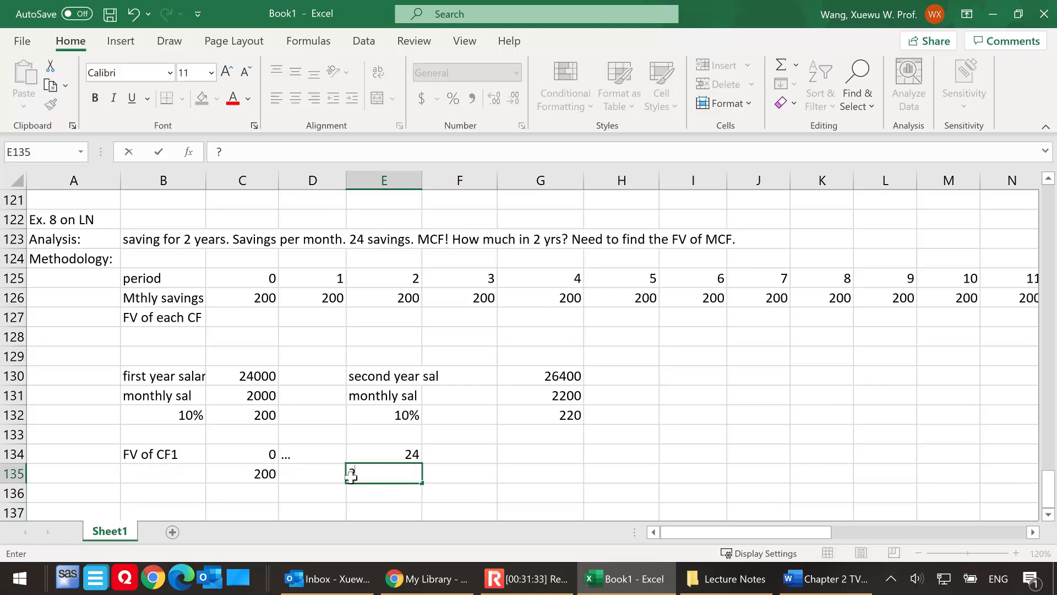
# Step: Label B137 "FV of CF2" below the first cash flow's block
pyautogui.scroll(-1, 355, 452)
pyautogui.click(168, 440)
pyautogui.click(163, 456)
pyautogui.write('FV ')
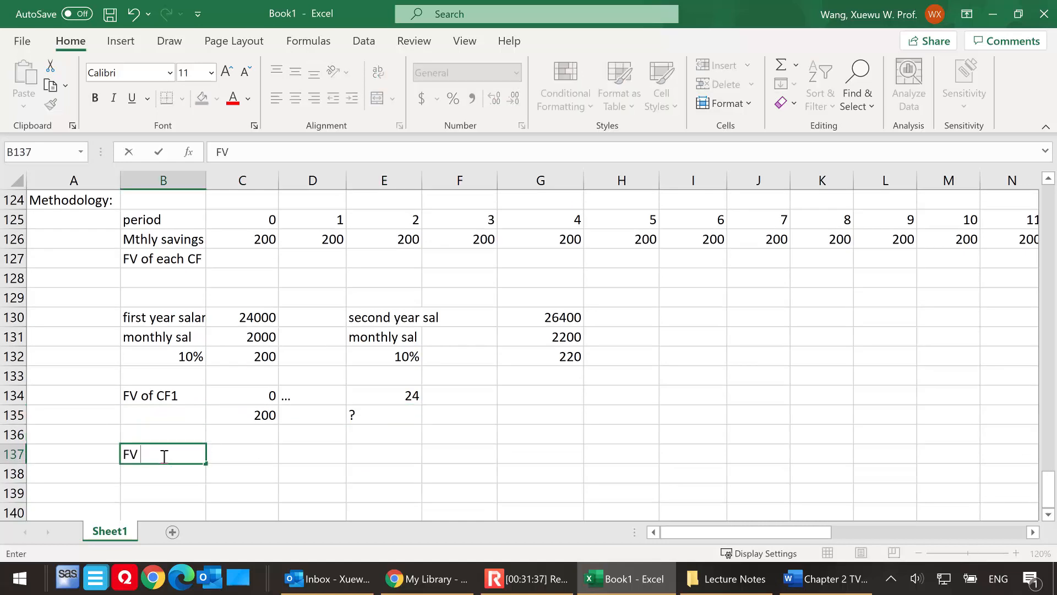
pyautogui.write('of CF2')
pyautogui.click(255, 453)
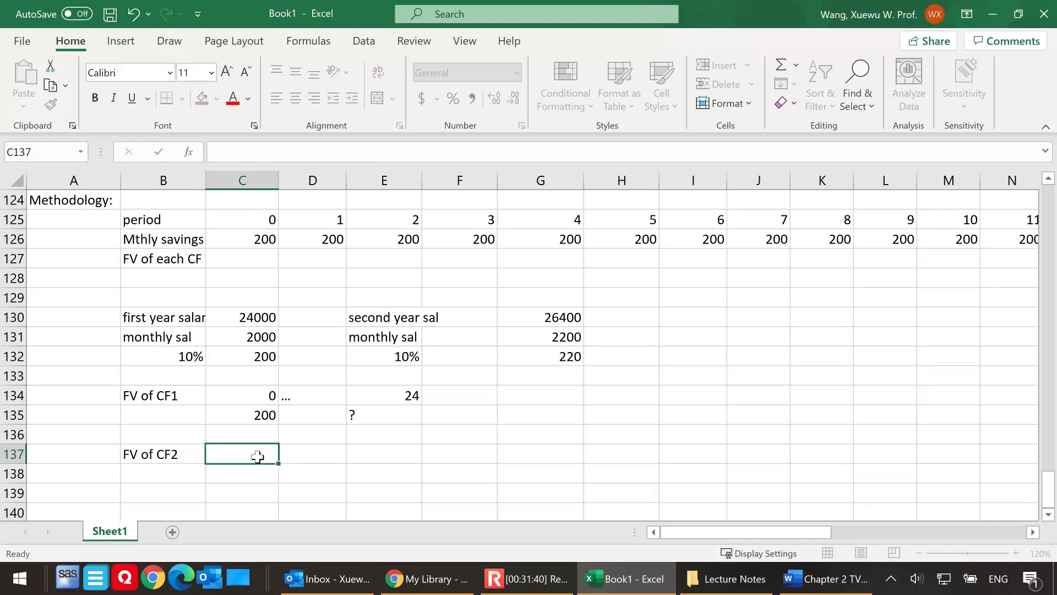
# Step: Lay out the CF2 timeline with 1 in D137, "..." in E137 and 24 in F137
pyautogui.click(322, 452)
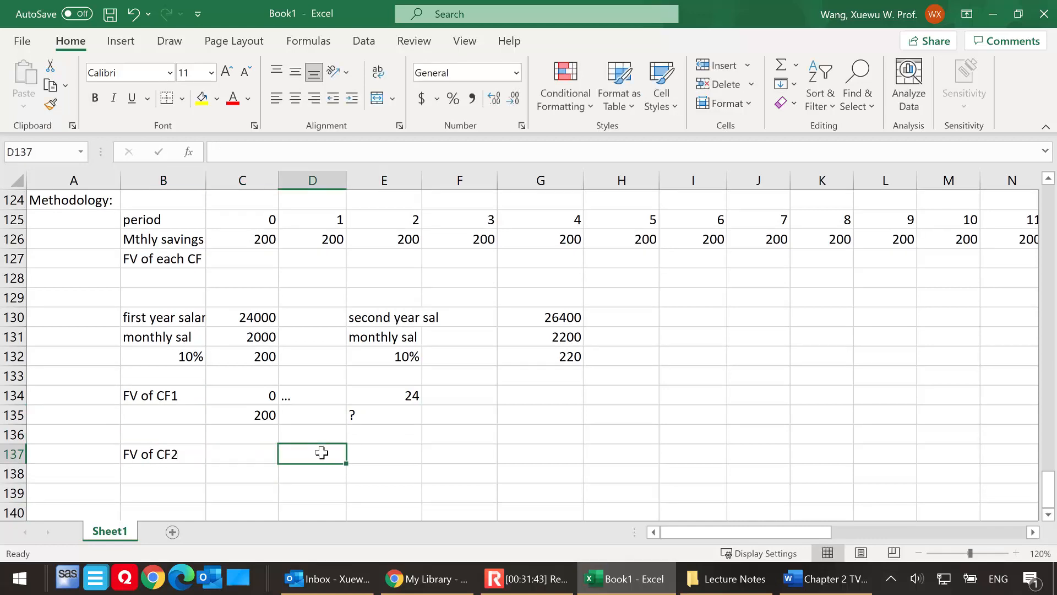
pyautogui.write('1')
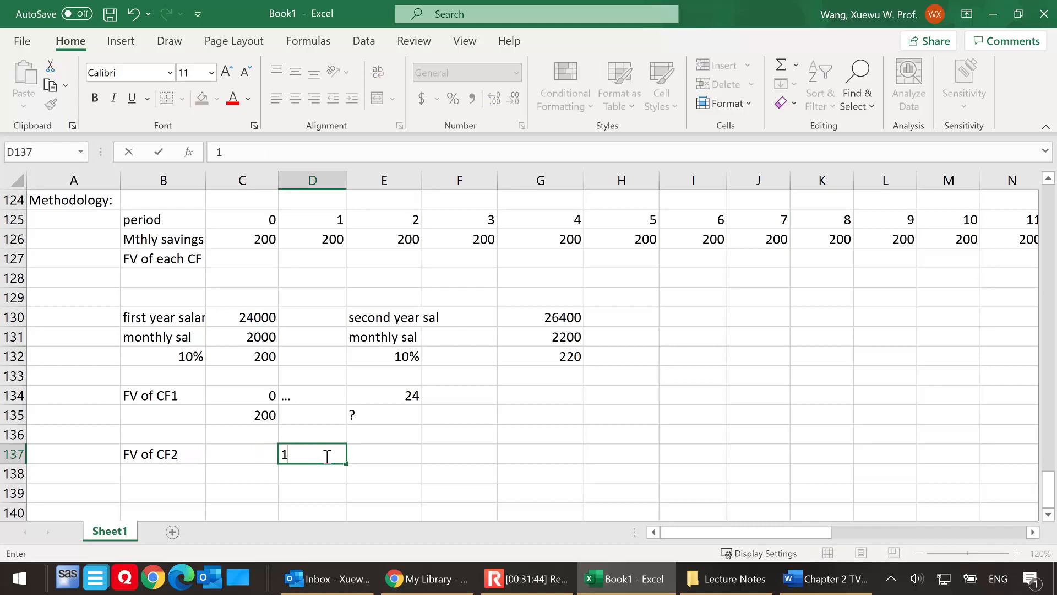
pyautogui.click(315, 475)
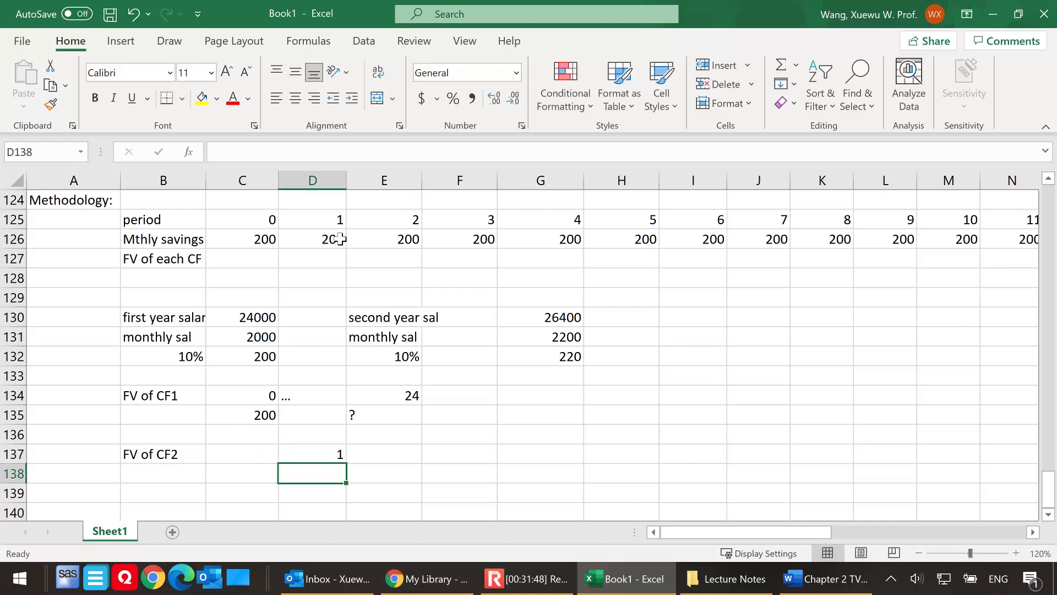
pyautogui.click(402, 453)
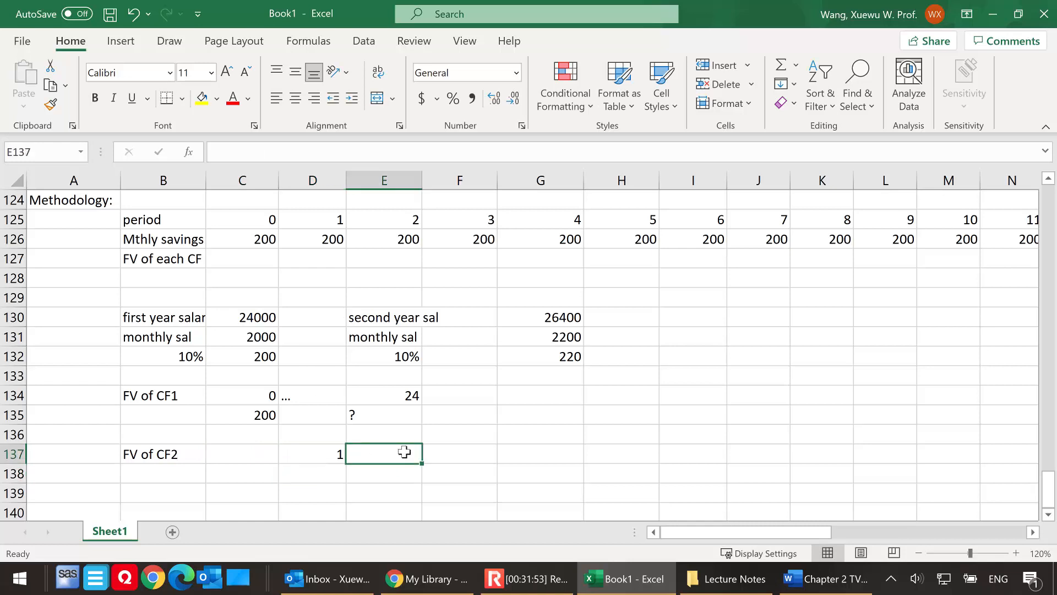
pyautogui.write('...')
pyautogui.click(446, 453)
pyautogui.write('24')
pyautogui.click(460, 472)
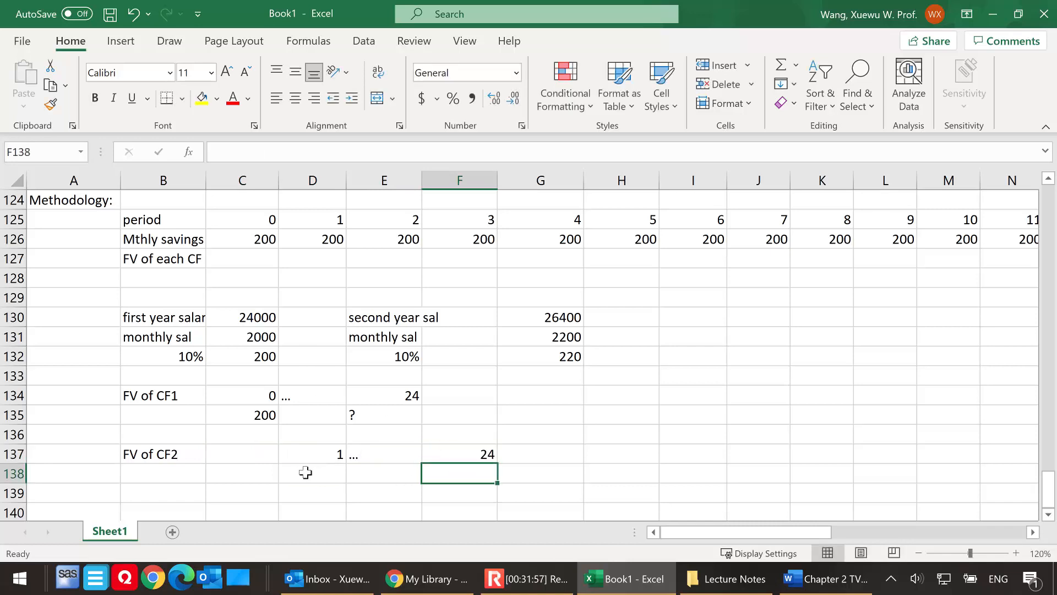
# Step: Enter the 200 cash flow in D138 under period 1 and a "?" placeholder in F138 under period 24
pyautogui.click(308, 473)
pyautogui.write('200')
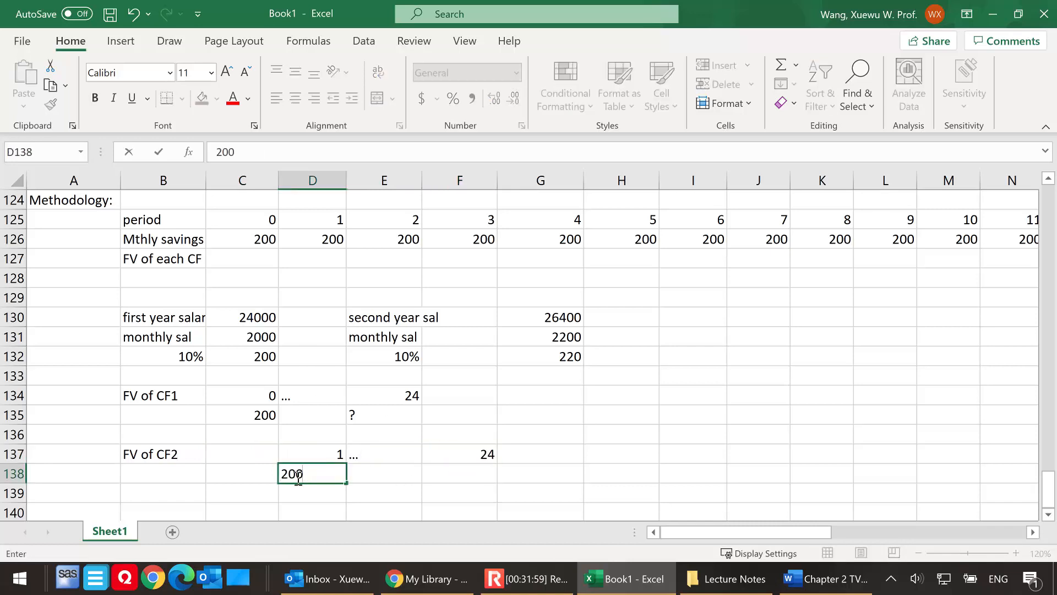
pyautogui.click(492, 473)
pyautogui.write('?')
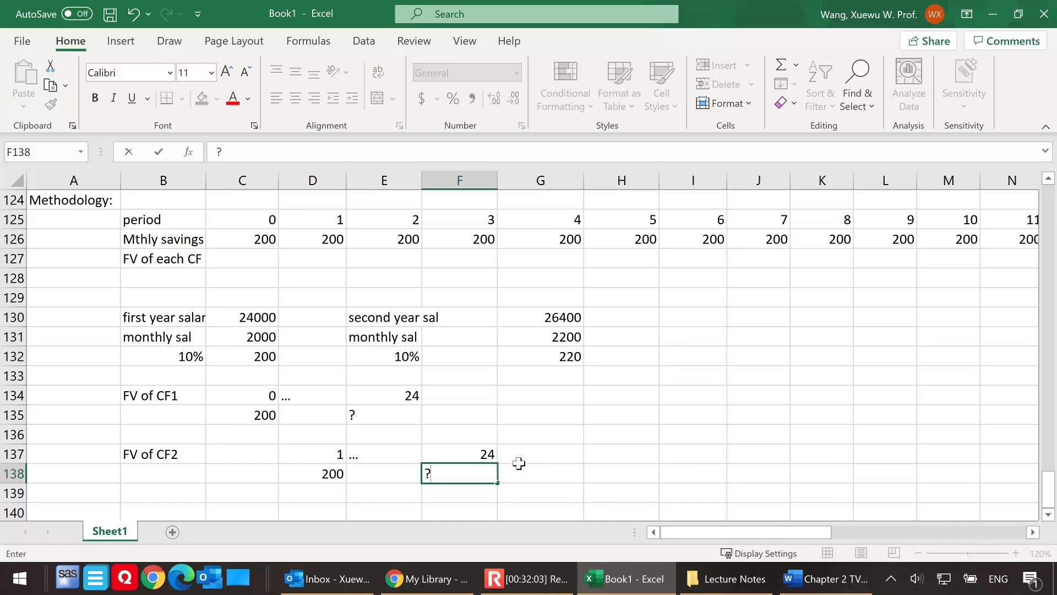
pyautogui.click(563, 472)
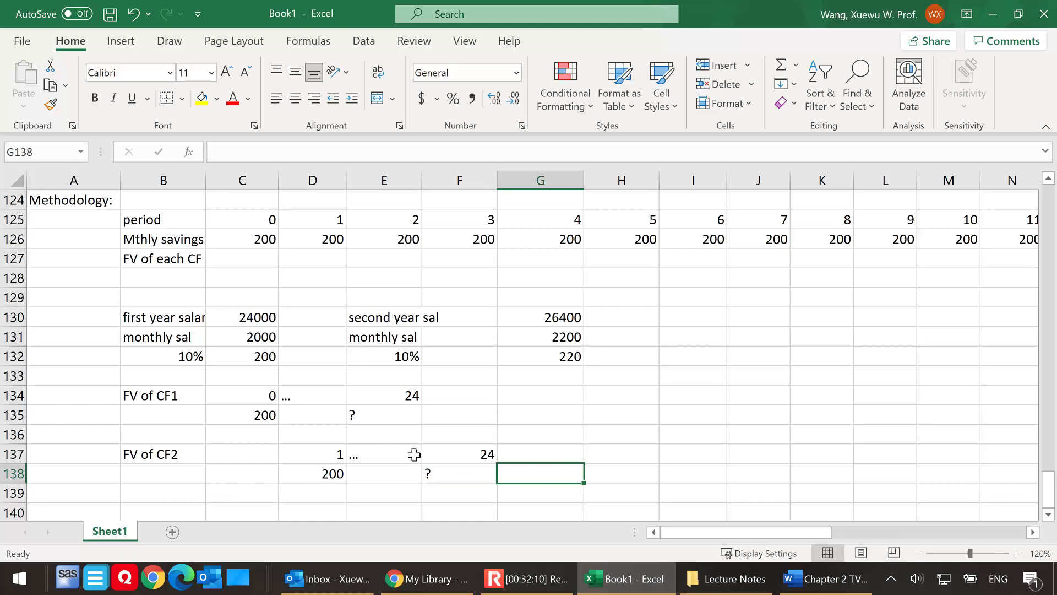
pyautogui.click(388, 417)
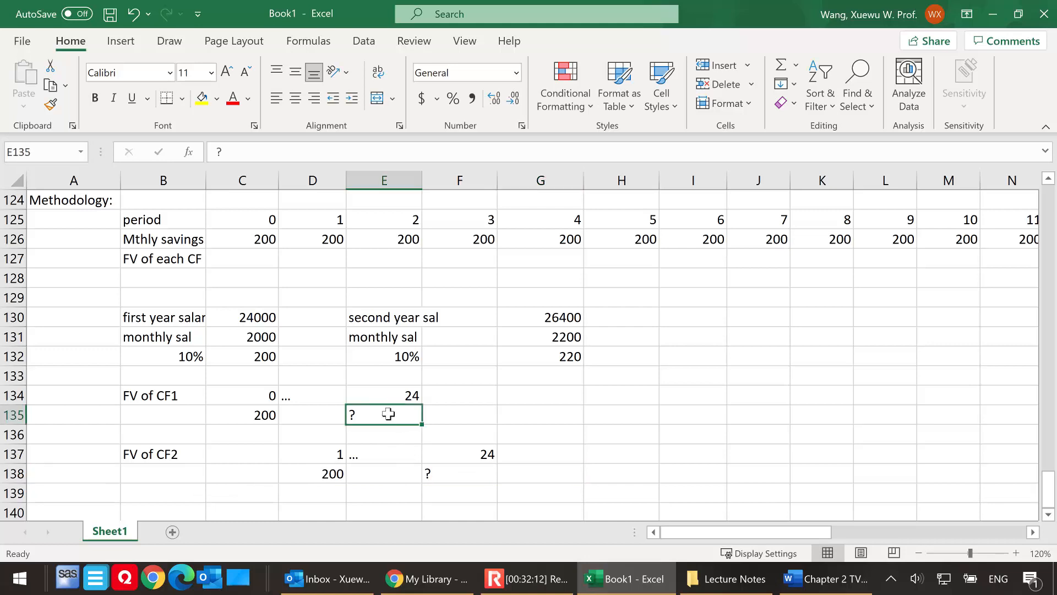
pyautogui.write('=')
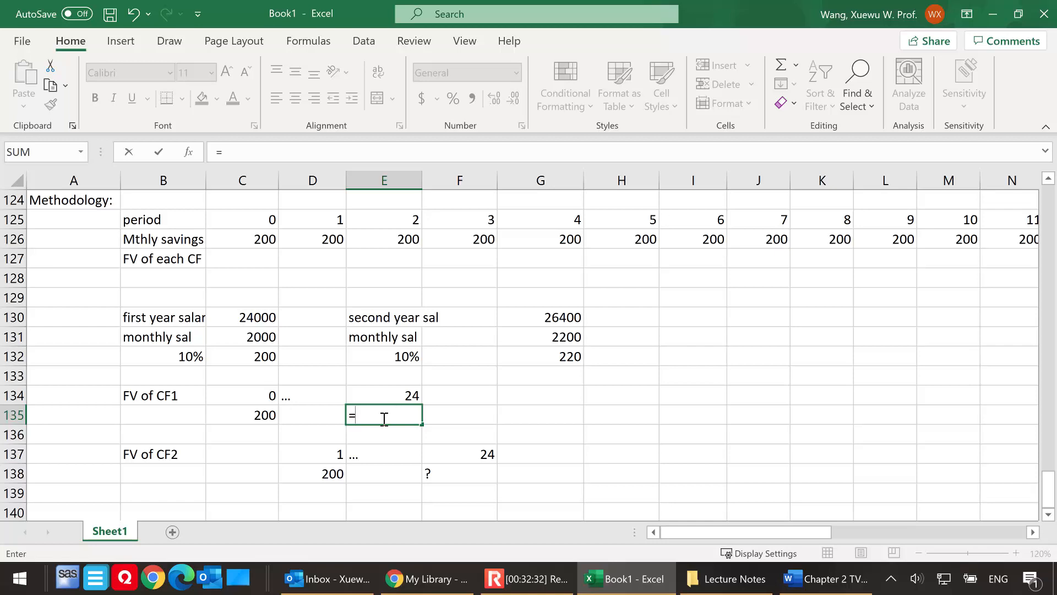
pyautogui.press('BackSpace')
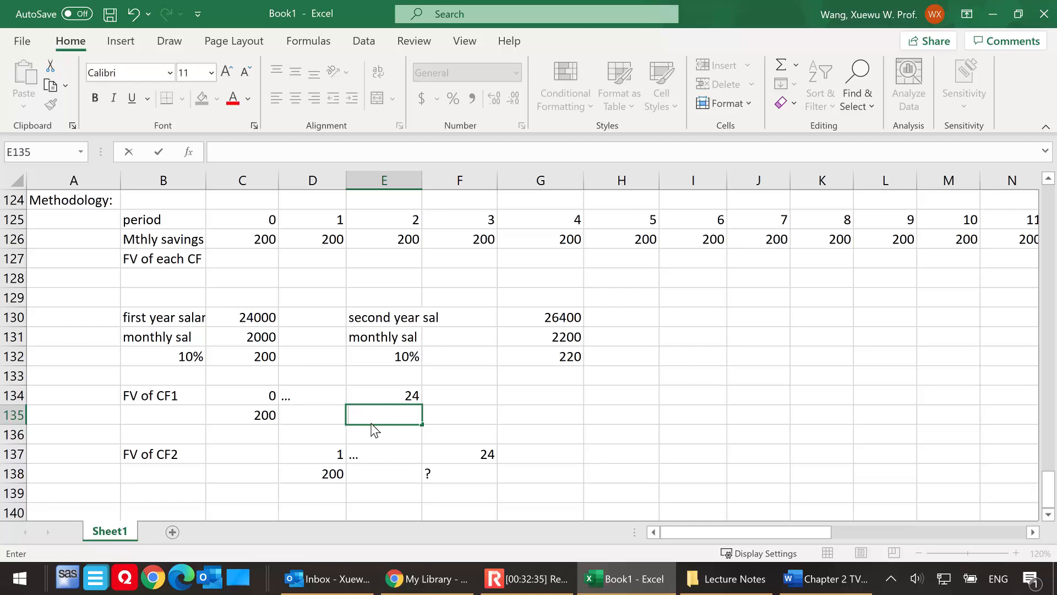
pyautogui.click(250, 394)
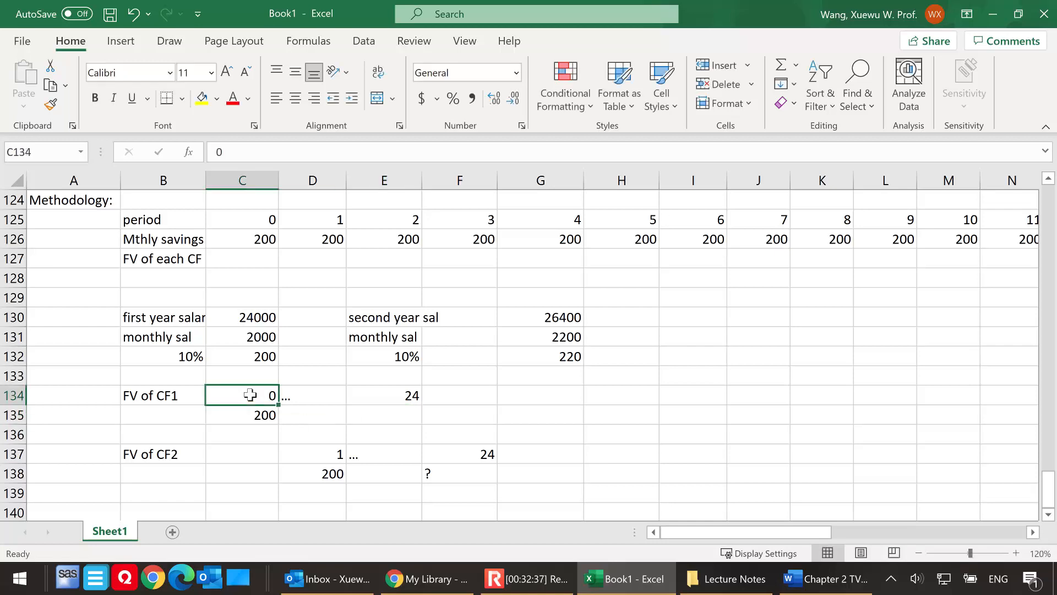
pyautogui.click(234, 416)
pyautogui.click(387, 397)
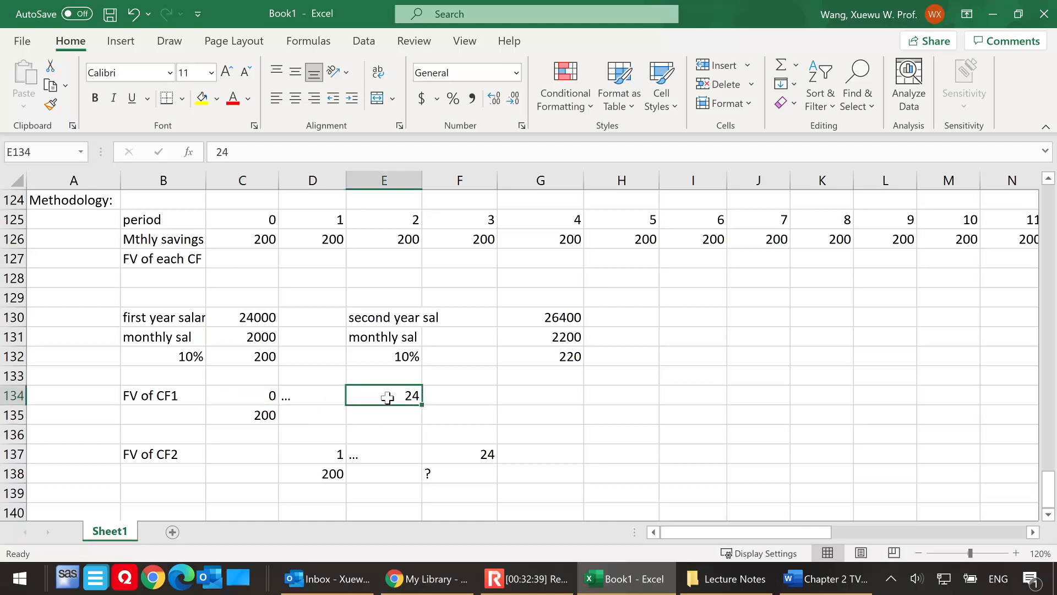
# Step: Calculate the future value of CF1 in E135 with =C135*(1+0.75%)^24
pyautogui.click(380, 417)
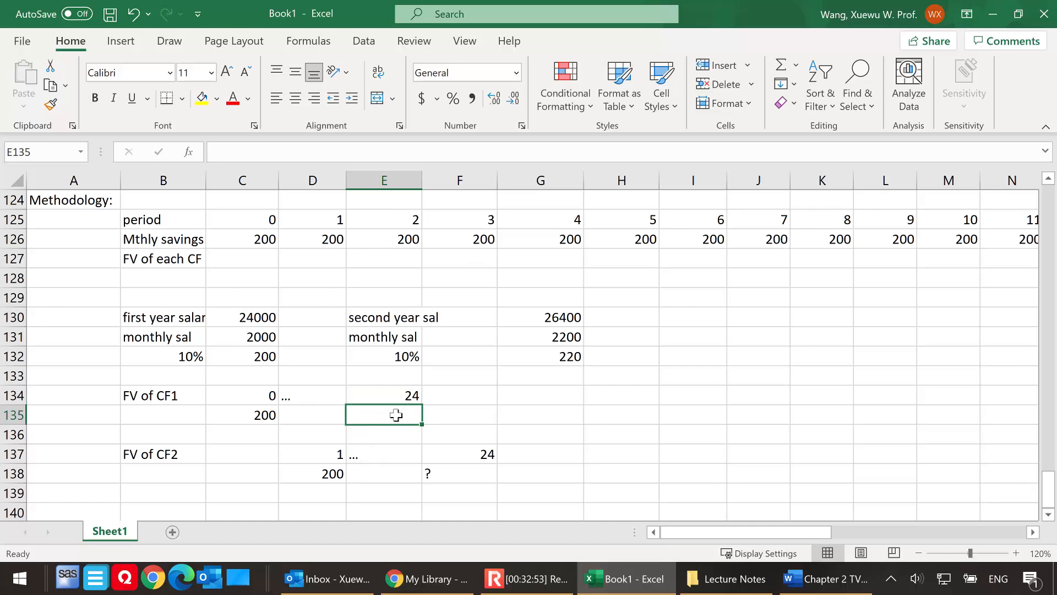
pyautogui.write('?')
pyautogui.press('BackSpace')
pyautogui.write('=')
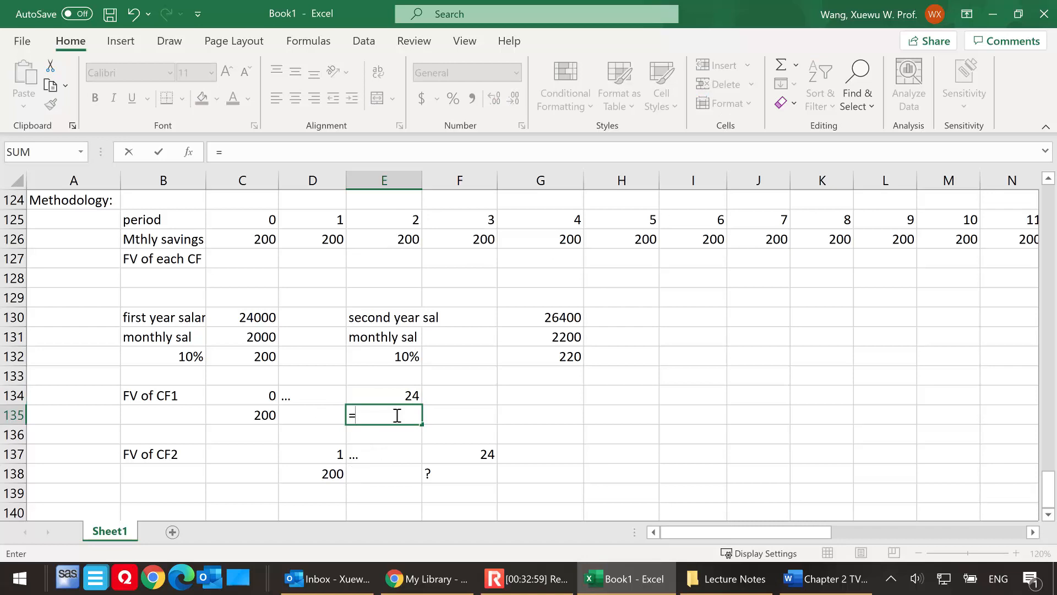
pyautogui.click(250, 415)
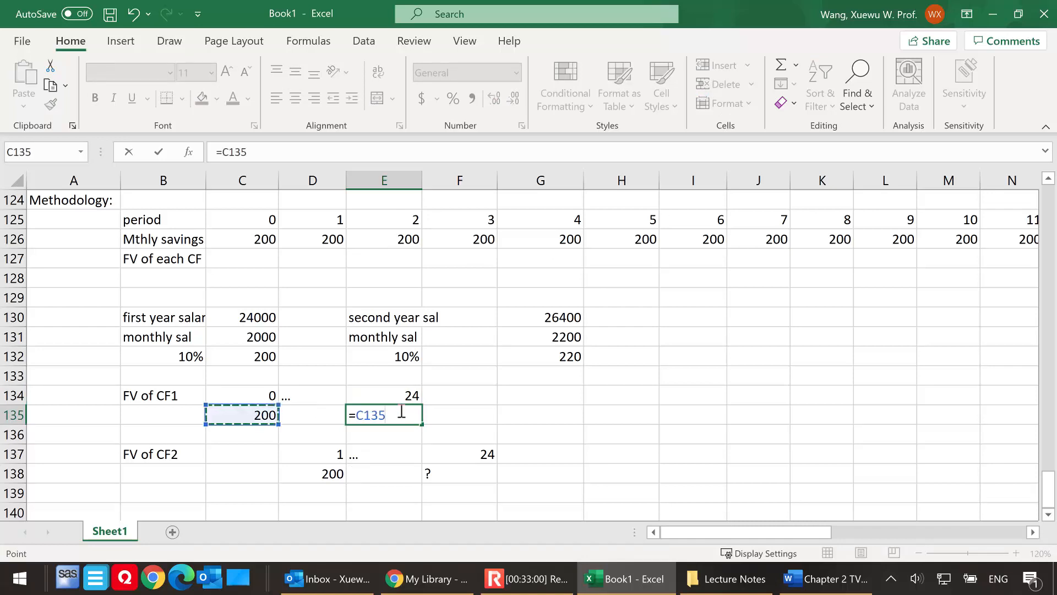
pyautogui.write('*(1+')
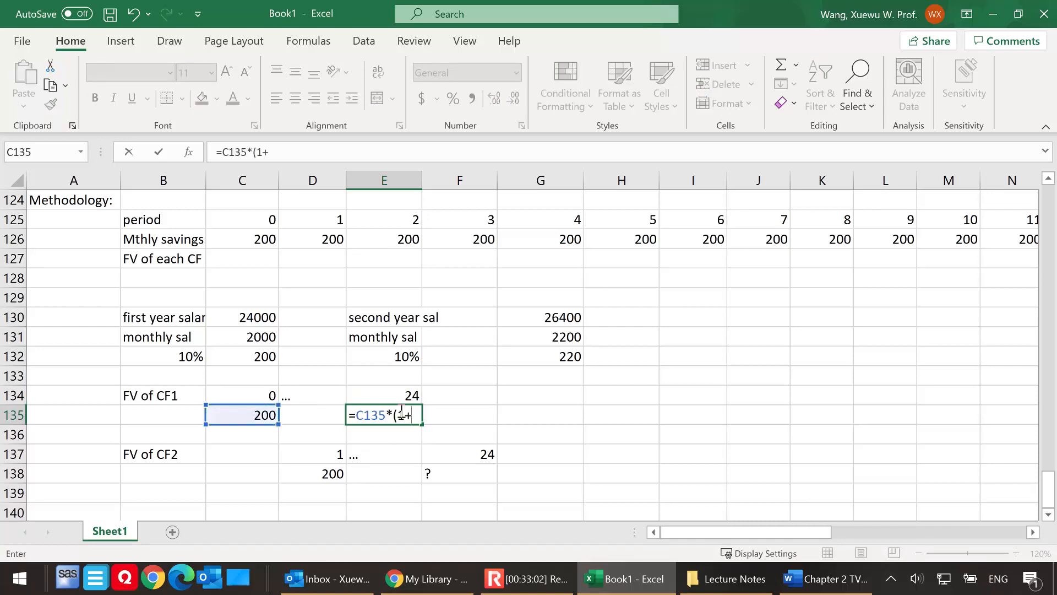
pyautogui.write('0.75%)')
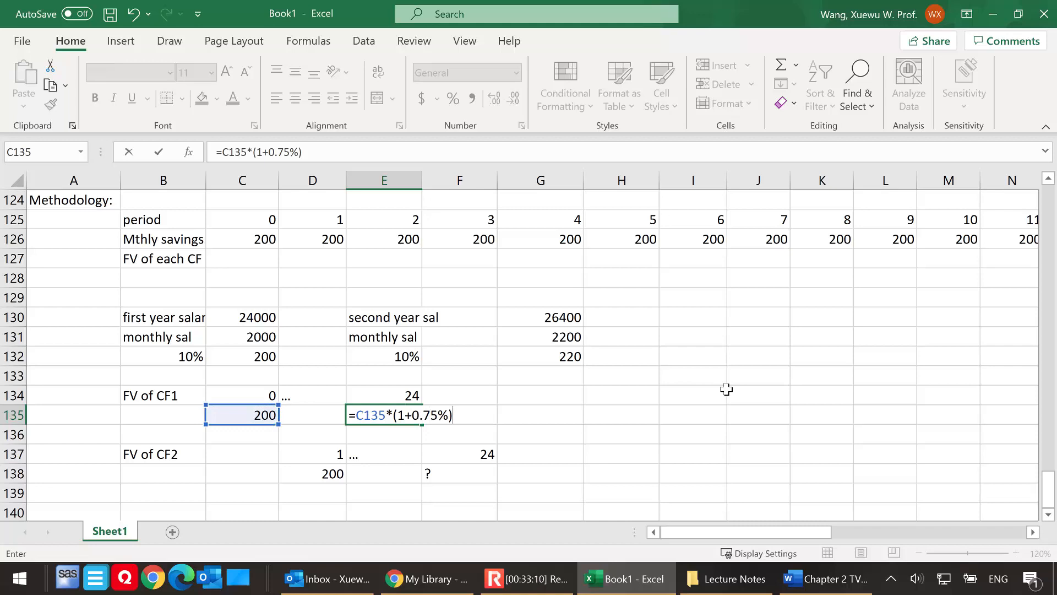
pyautogui.write('^')
pyautogui.write('24')
pyautogui.press('Return')
pyautogui.click(385, 417)
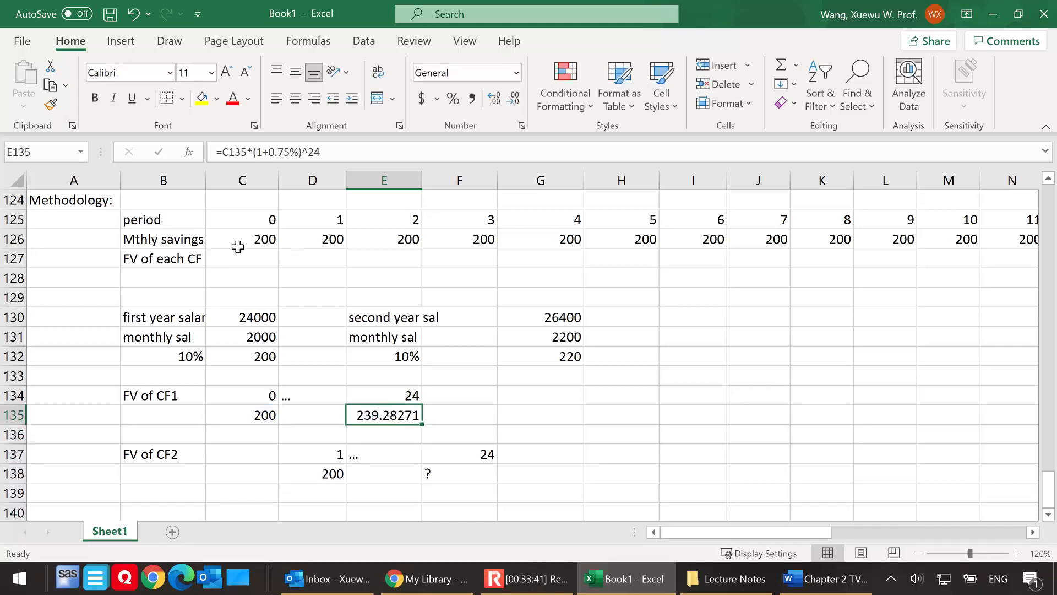
# Step: Clear the "?" placeholder from F138 and check the period 1 savings in D126 against the cash flow in D138
pyautogui.click(252, 257)
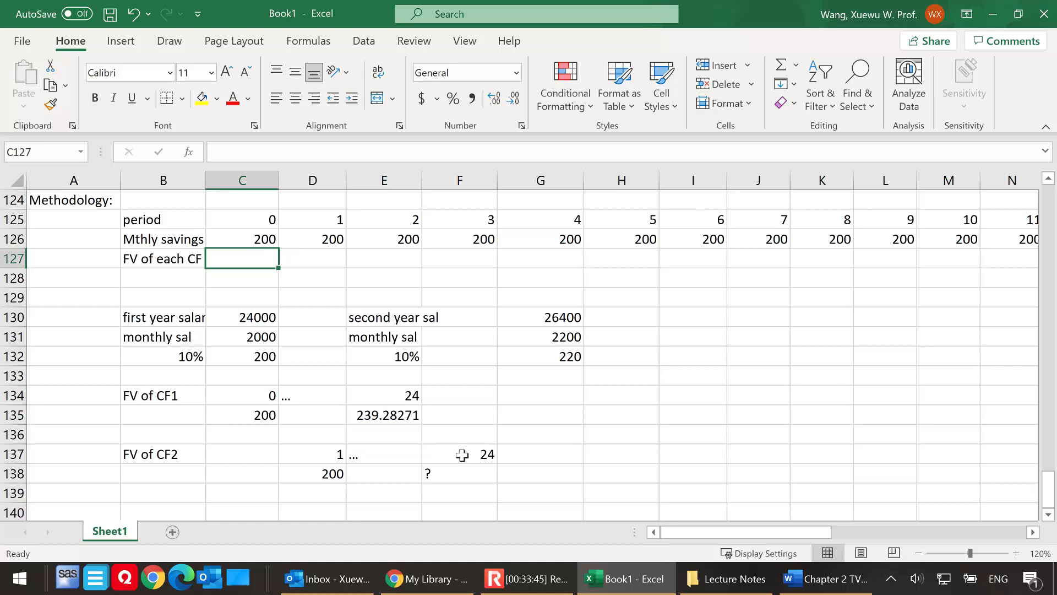
pyautogui.click(460, 480)
pyautogui.press('BackSpace')
pyautogui.write('=')
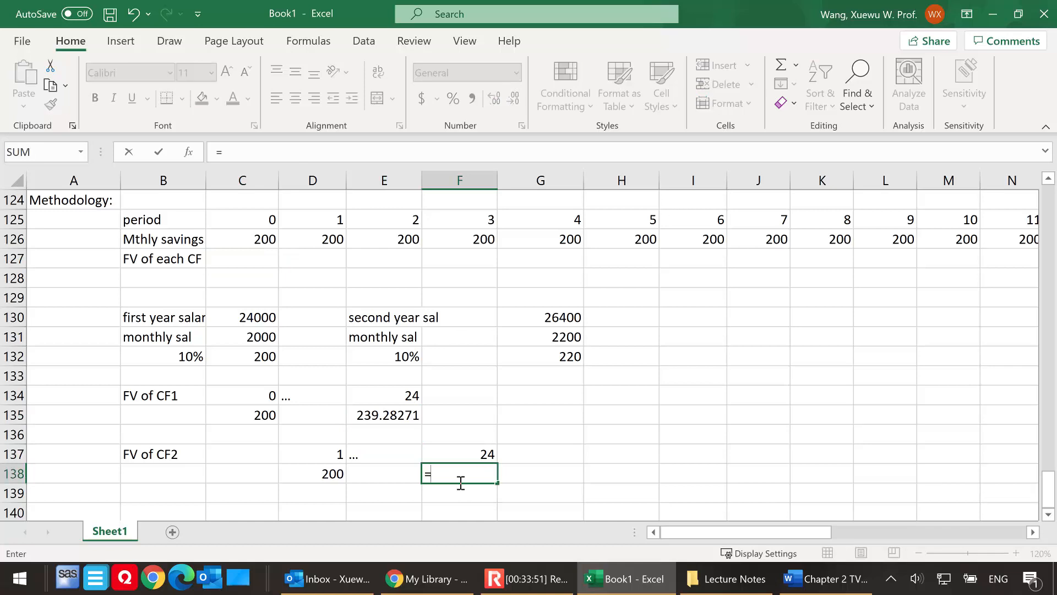
pyautogui.press('BackSpace')
pyautogui.press('Escape')
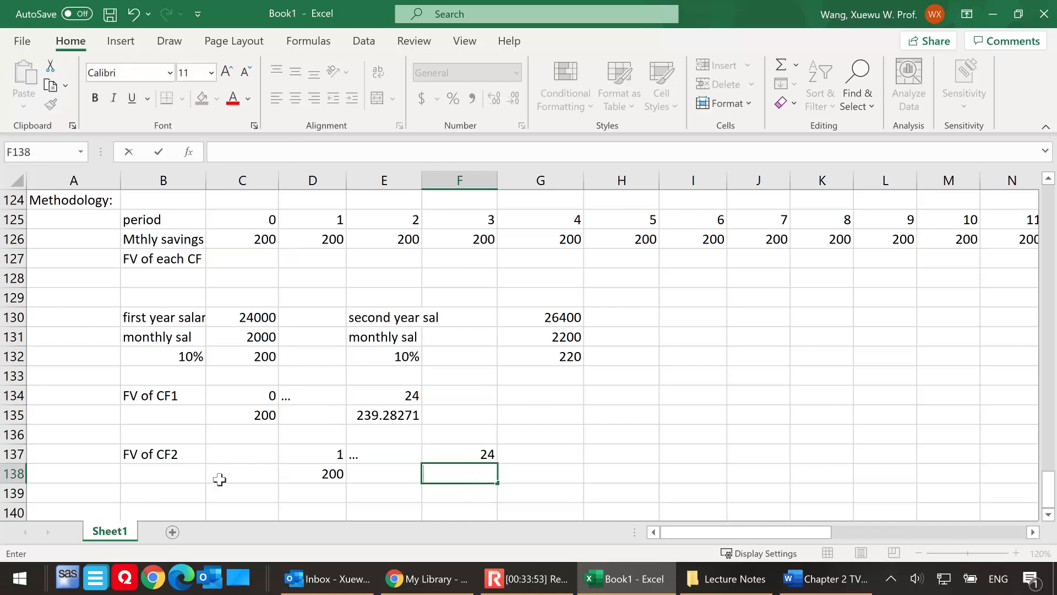
pyautogui.click(319, 239)
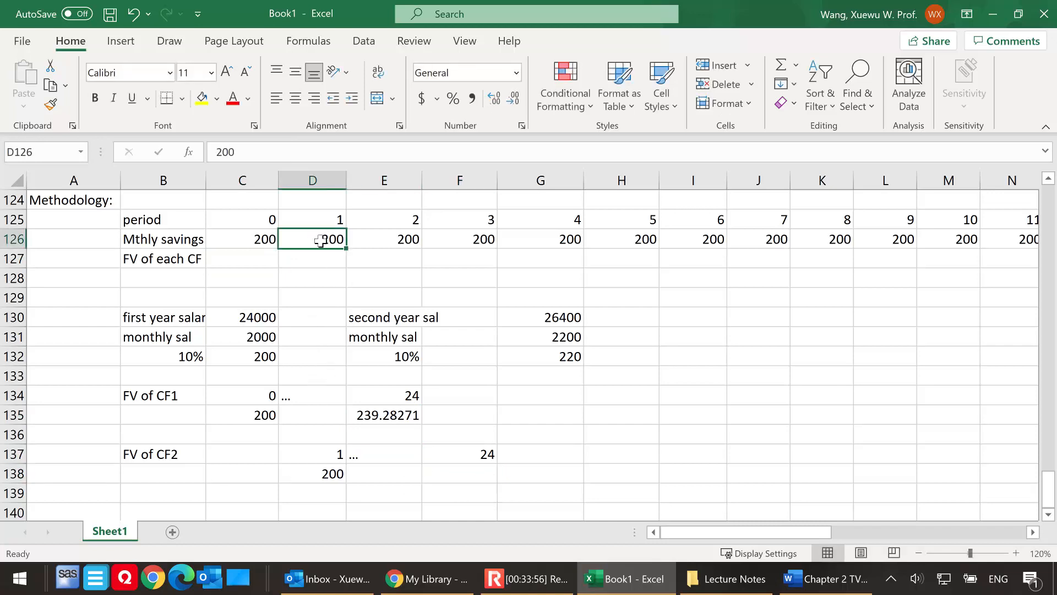
pyautogui.click(309, 473)
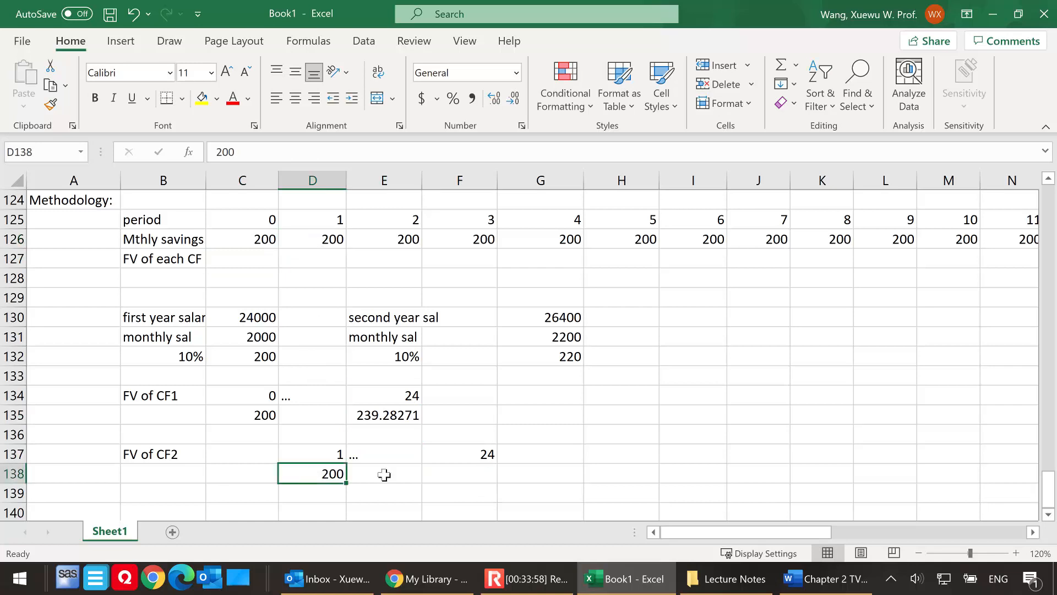
# Step: Calculate the future value of CF2 in F138 with =200*(1+0.75%)^23 and review it against the FV of each CF row
pyautogui.click(460, 475)
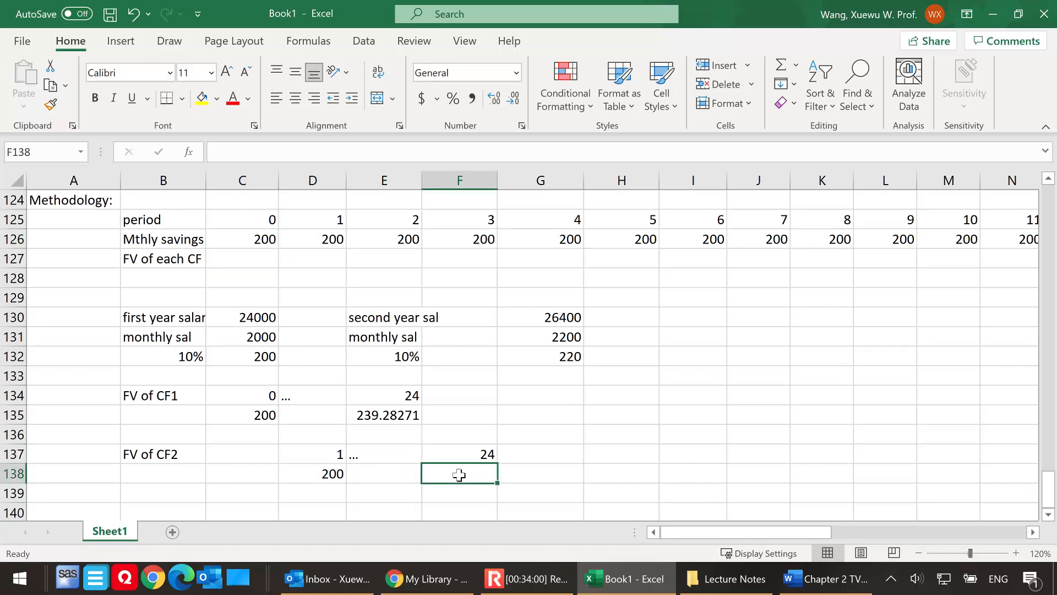
pyautogui.write('=')
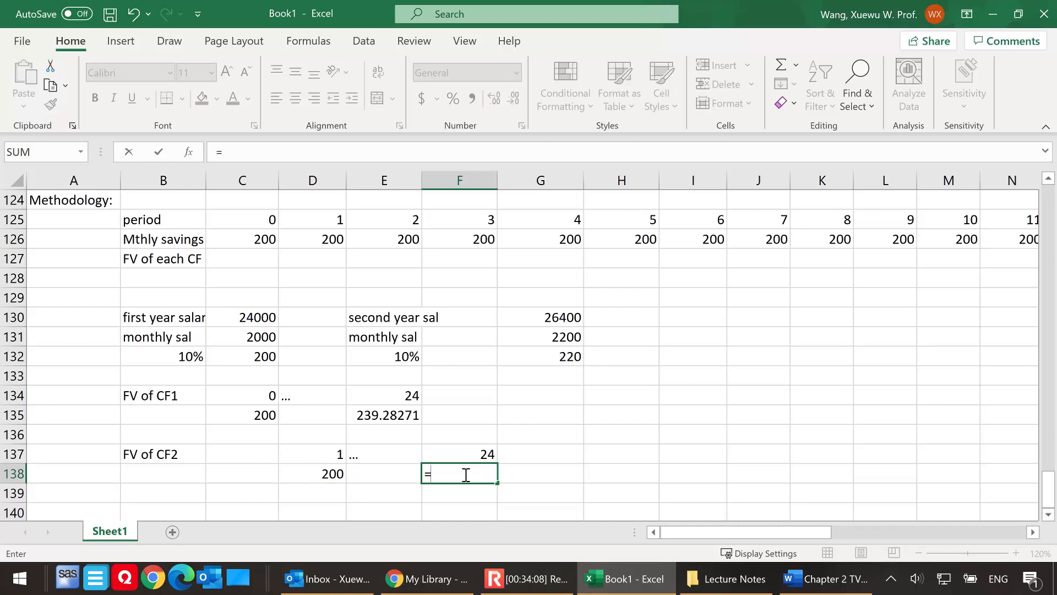
pyautogui.write('200*(1+0')
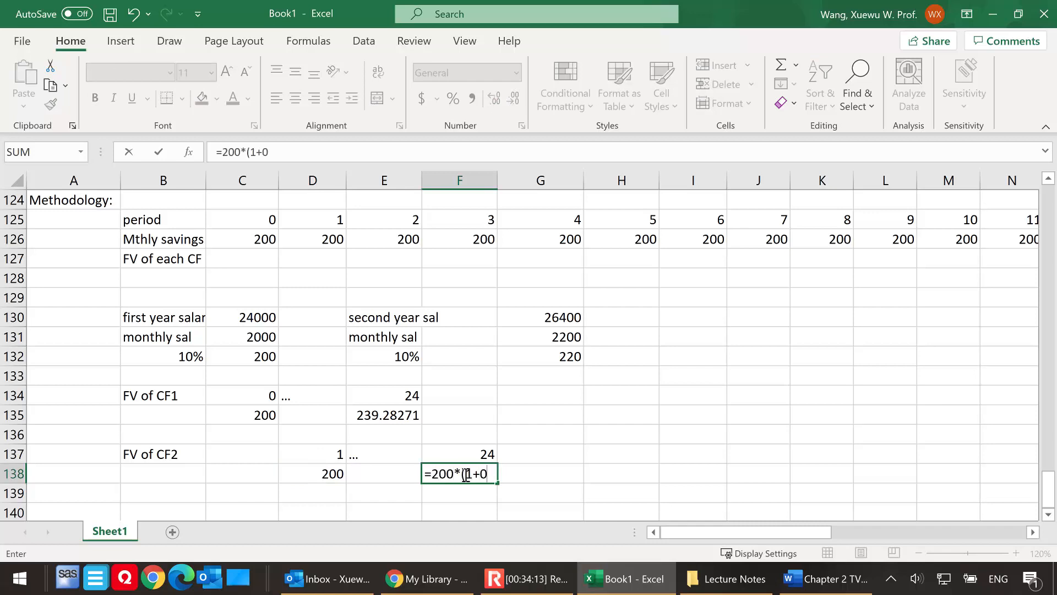
pyautogui.write('.75%)^')
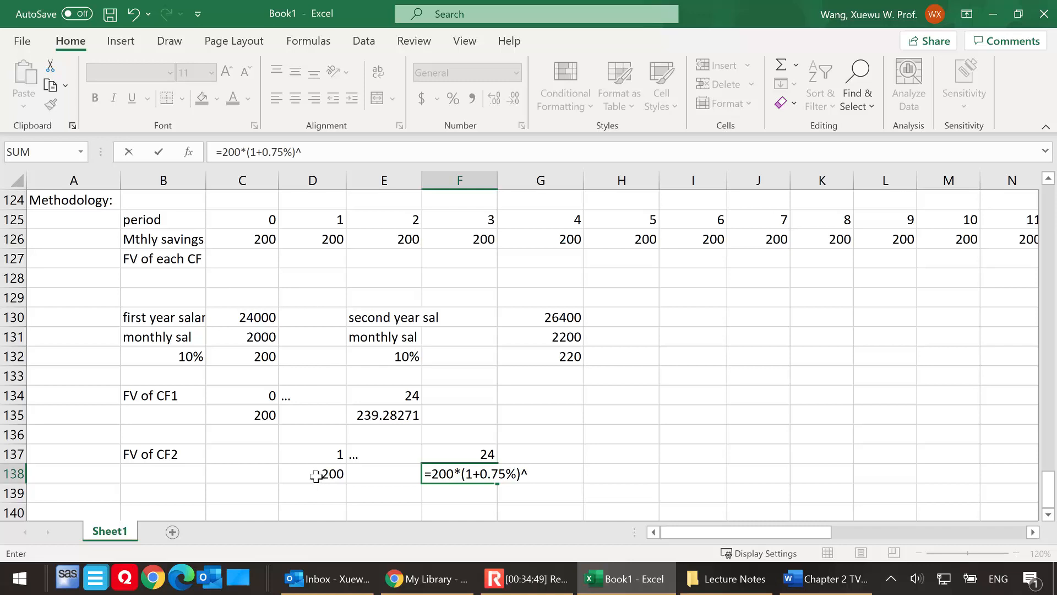
pyautogui.write('23')
pyautogui.press('Return')
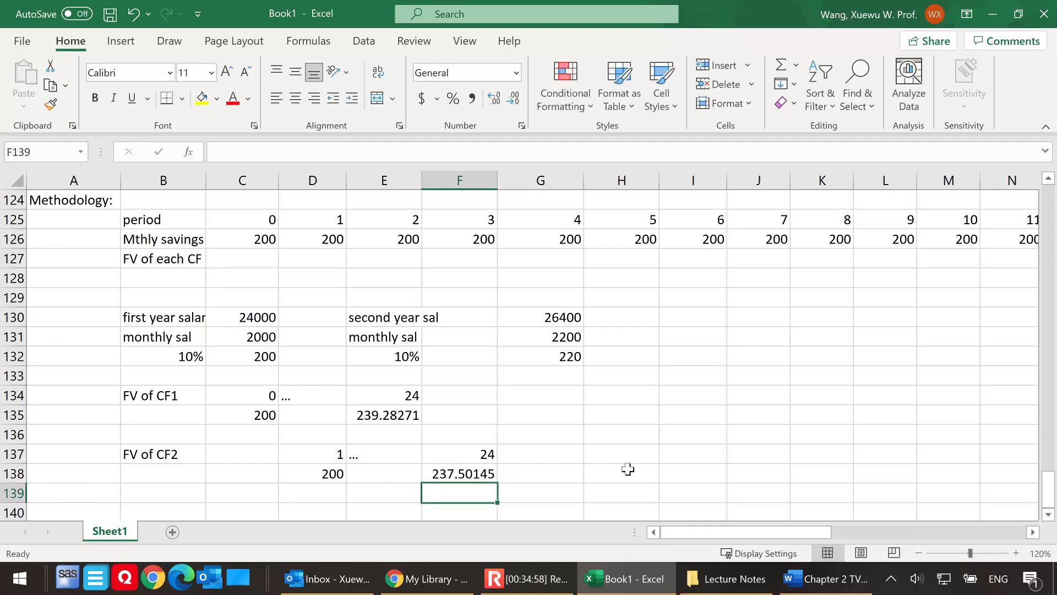
pyautogui.click(478, 474)
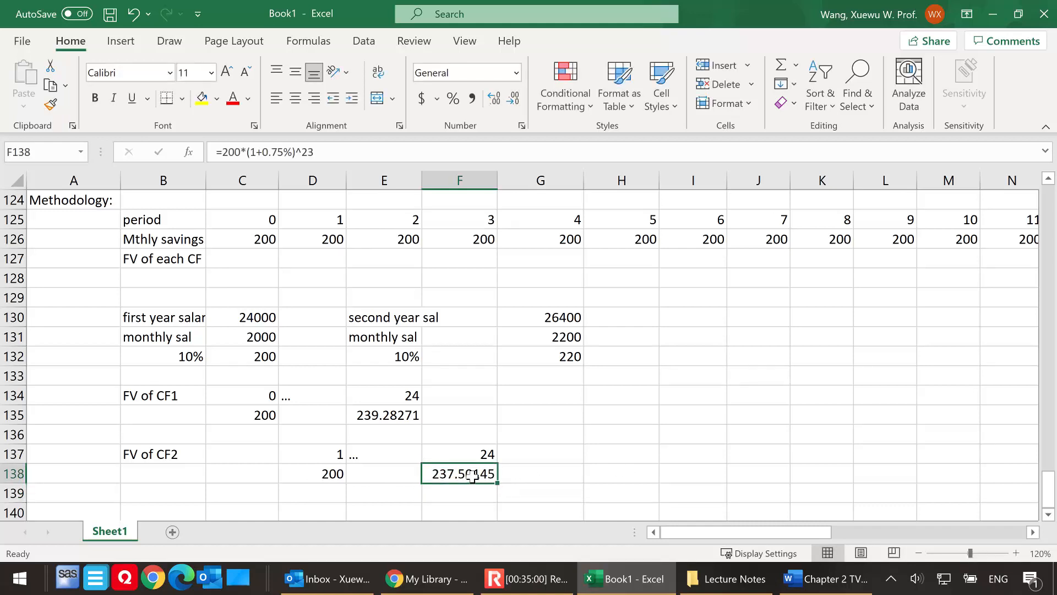
pyautogui.click(385, 260)
pyautogui.click(325, 258)
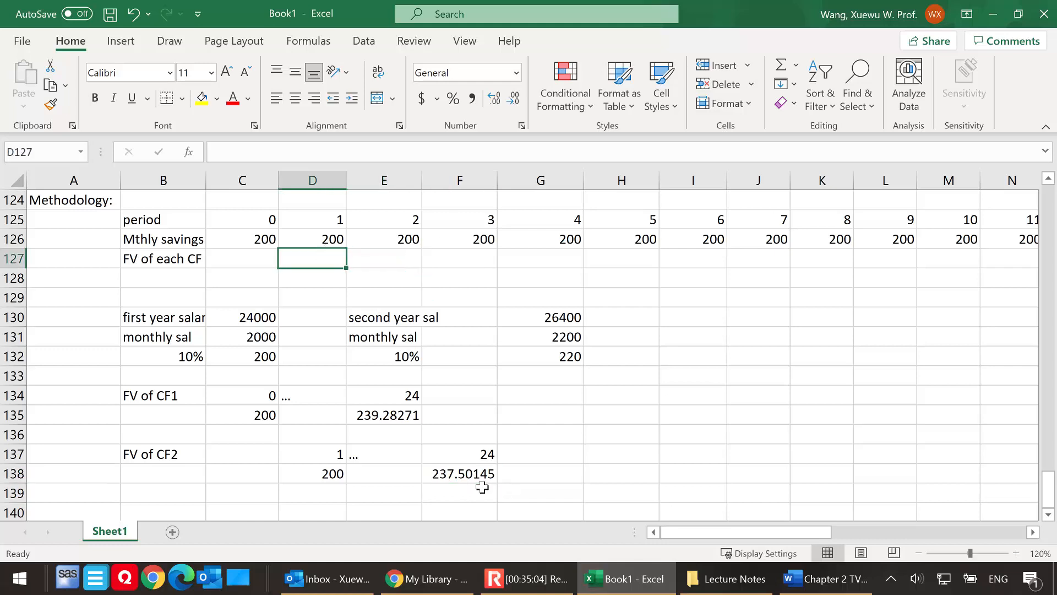
pyautogui.click(478, 474)
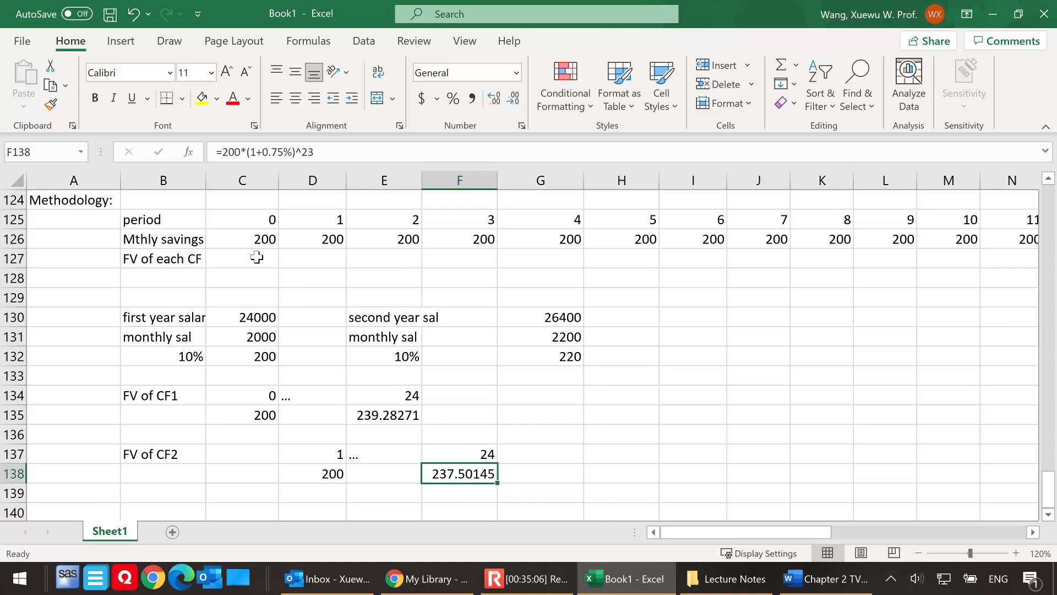
# Step: Enter "..." in B140 below the CF2 working to indicate that the remaining cash flows follow the same pattern
pyautogui.click(187, 500)
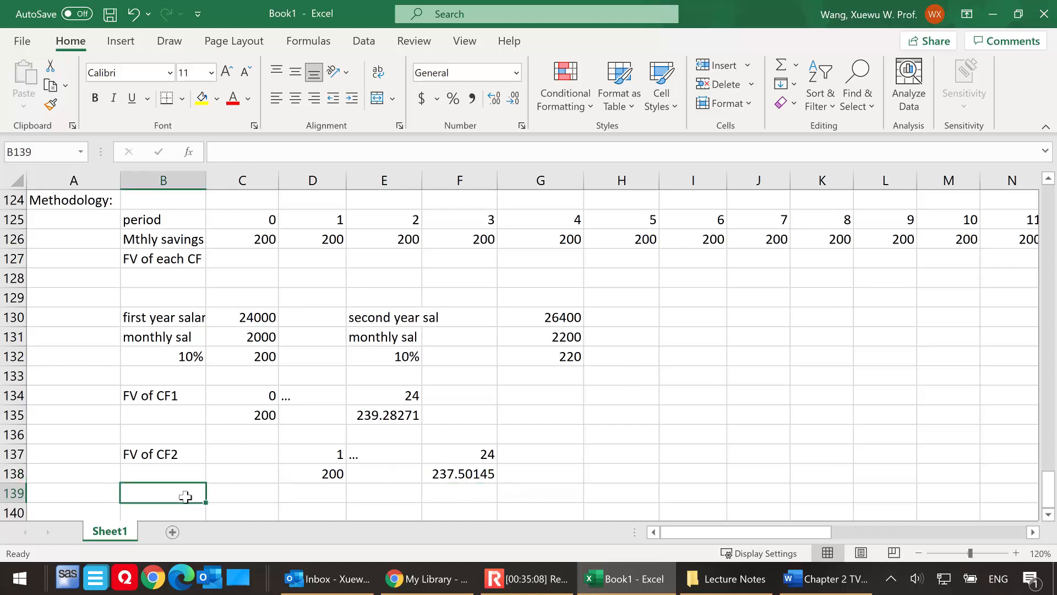
pyautogui.scroll(-1, 187, 498)
pyautogui.click(163, 457)
pyautogui.write('...')
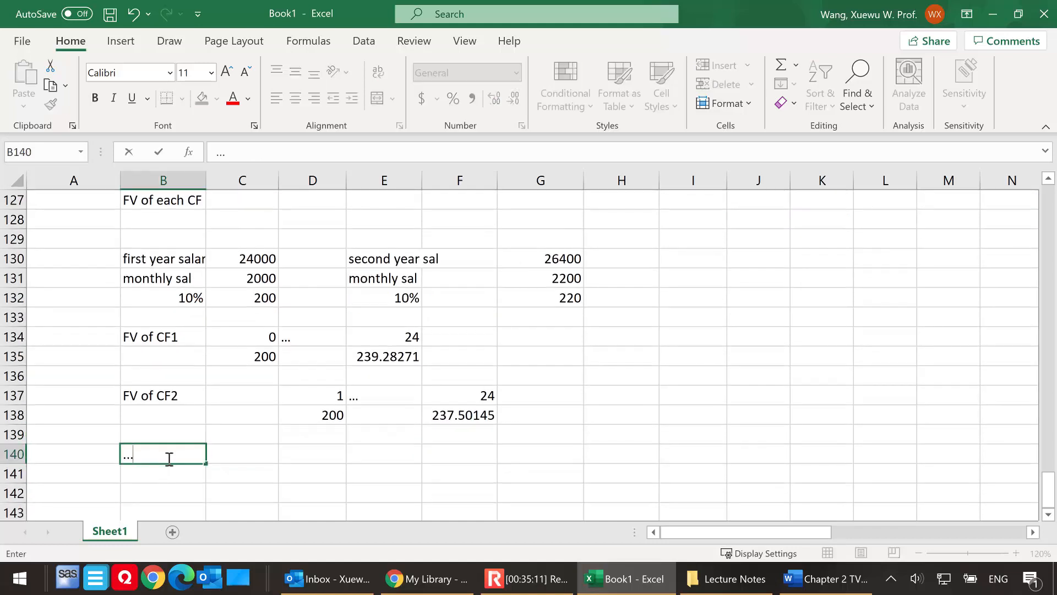
pyautogui.click(280, 458)
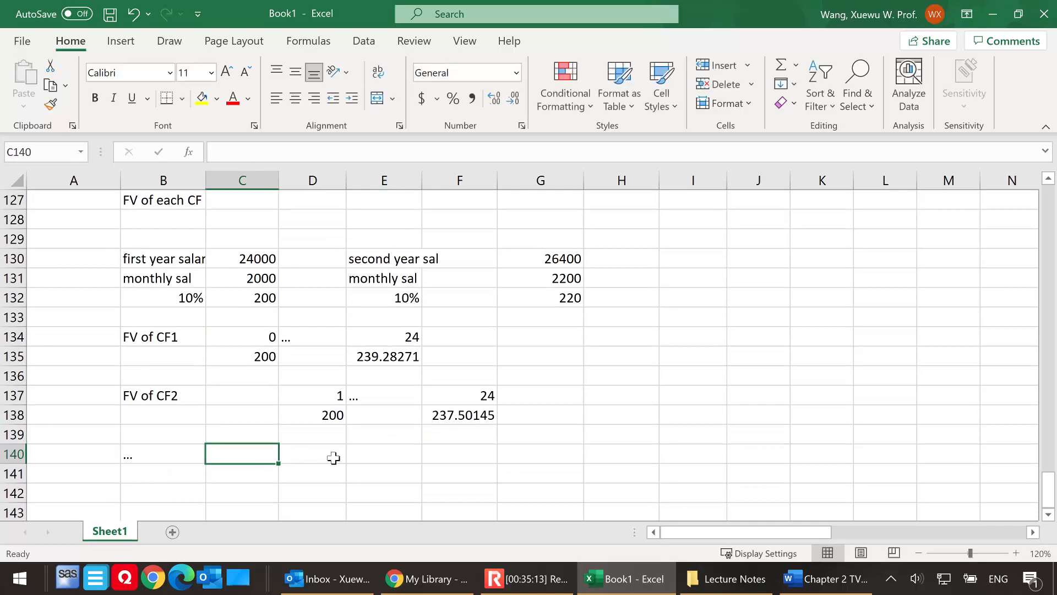
# Step: Calculate the period 0 future value in C127 with =C126*(1+0.75%)^(24-C125)
pyautogui.scroll(1, 341, 461)
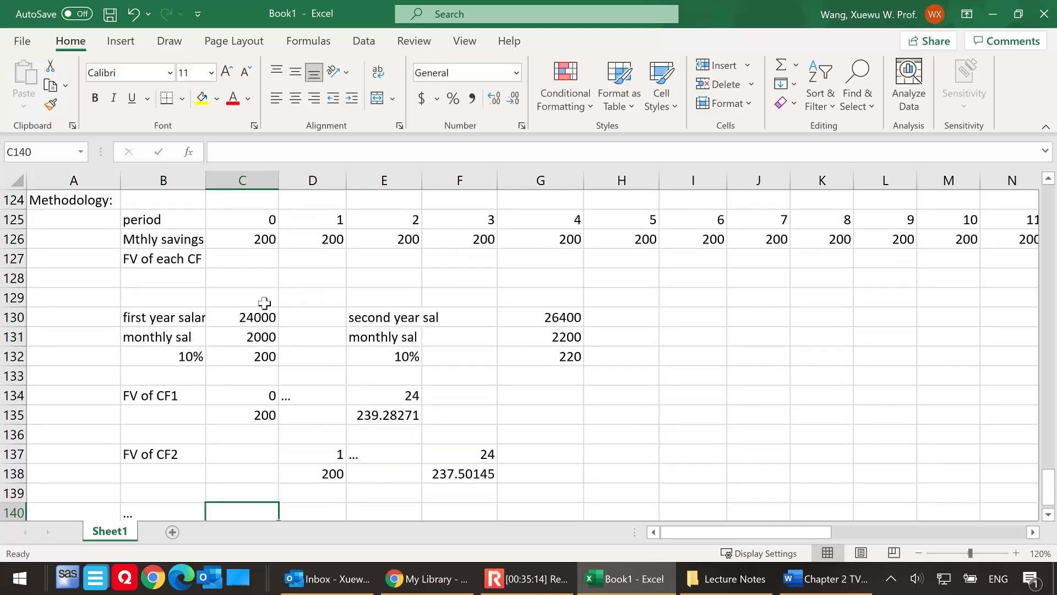
pyautogui.click(251, 260)
pyautogui.write('=')
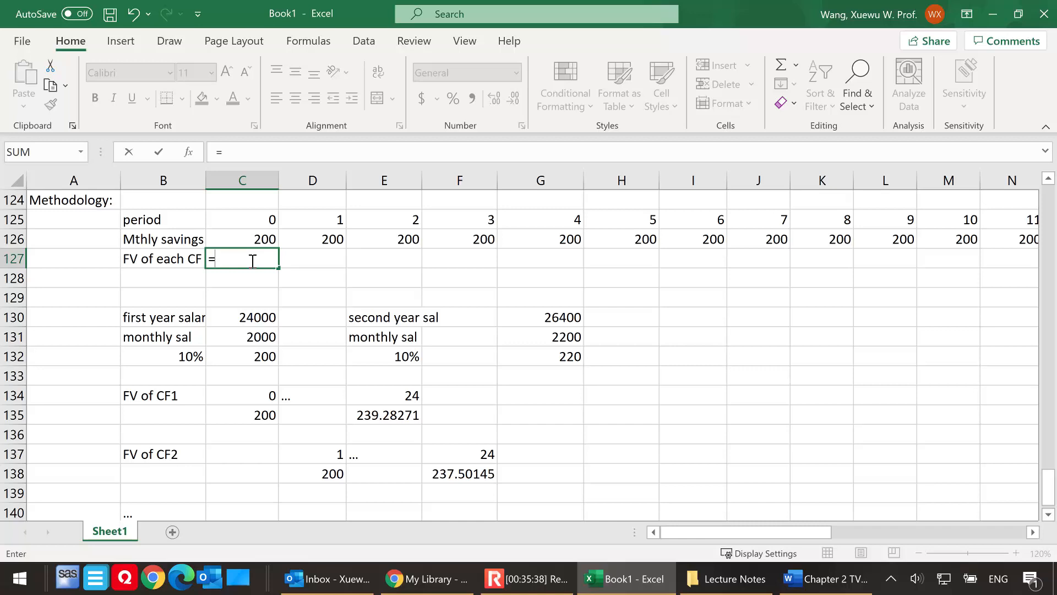
pyautogui.click(264, 239)
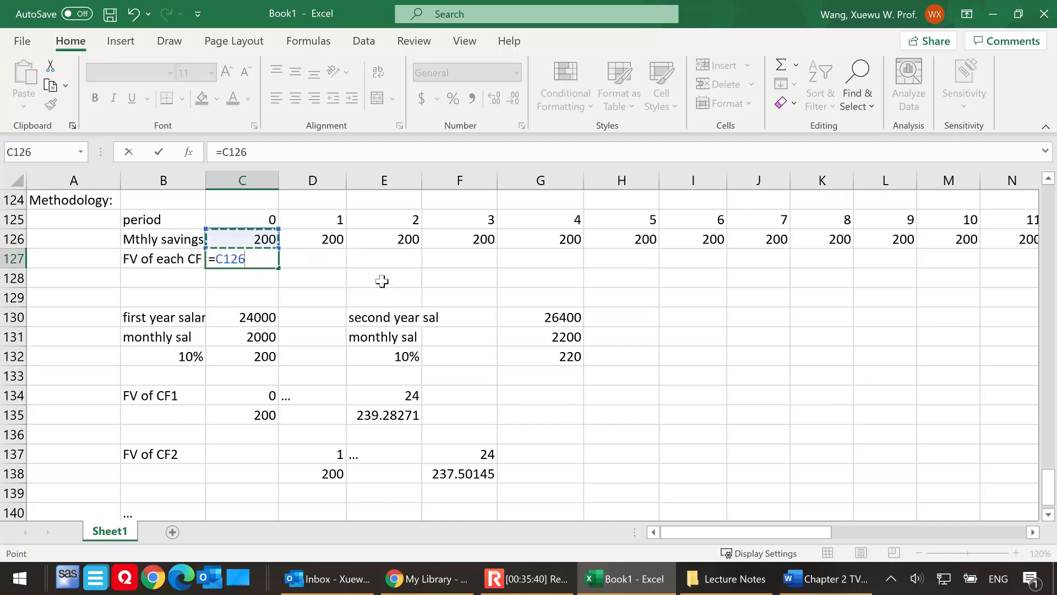
pyautogui.write('*(1+')
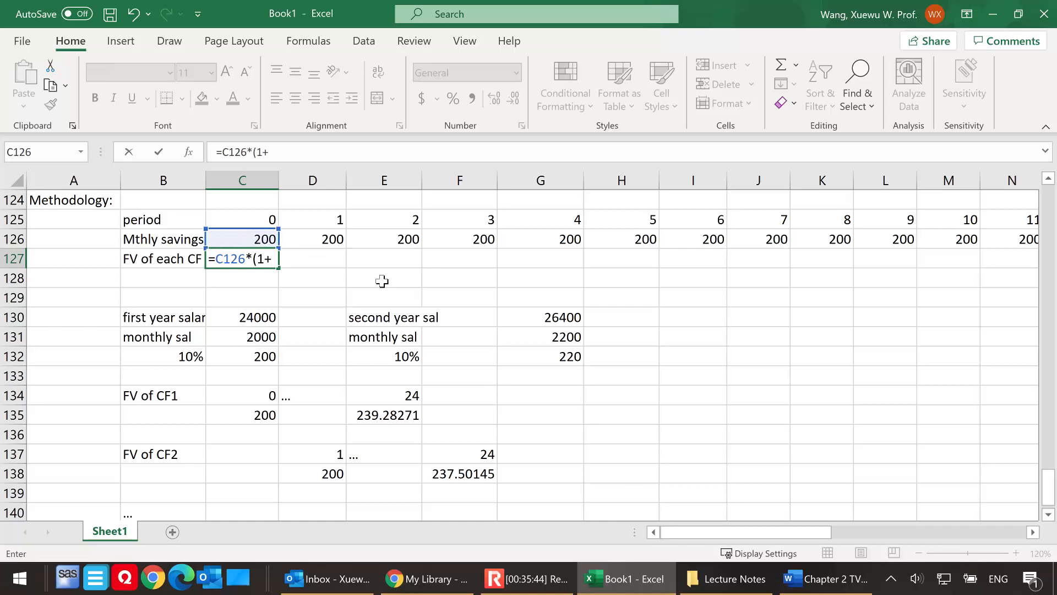
pyautogui.write('0.75%)^')
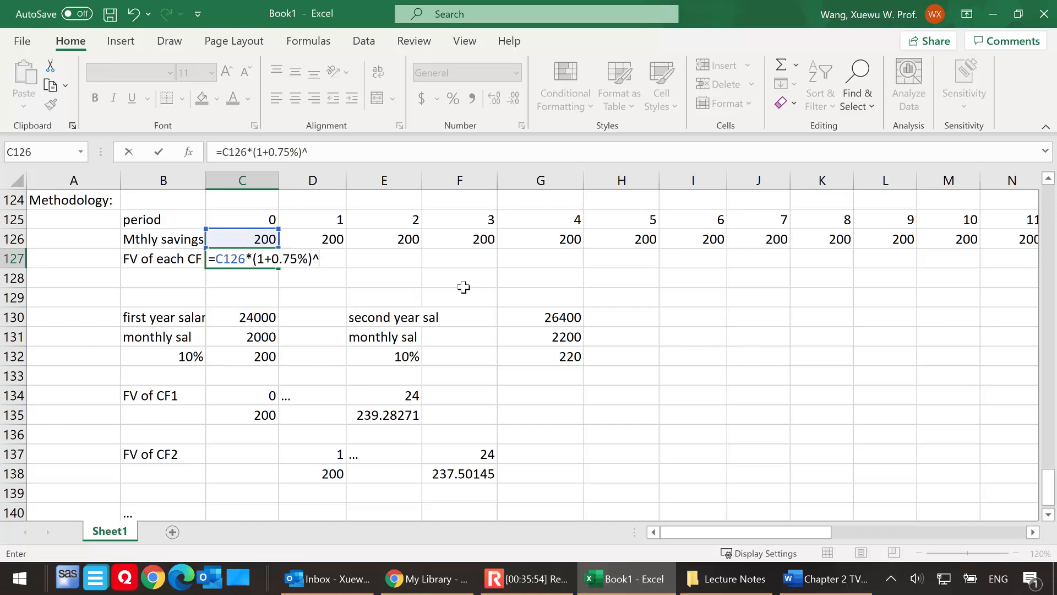
pyautogui.write('(24-')
pyautogui.click(253, 218)
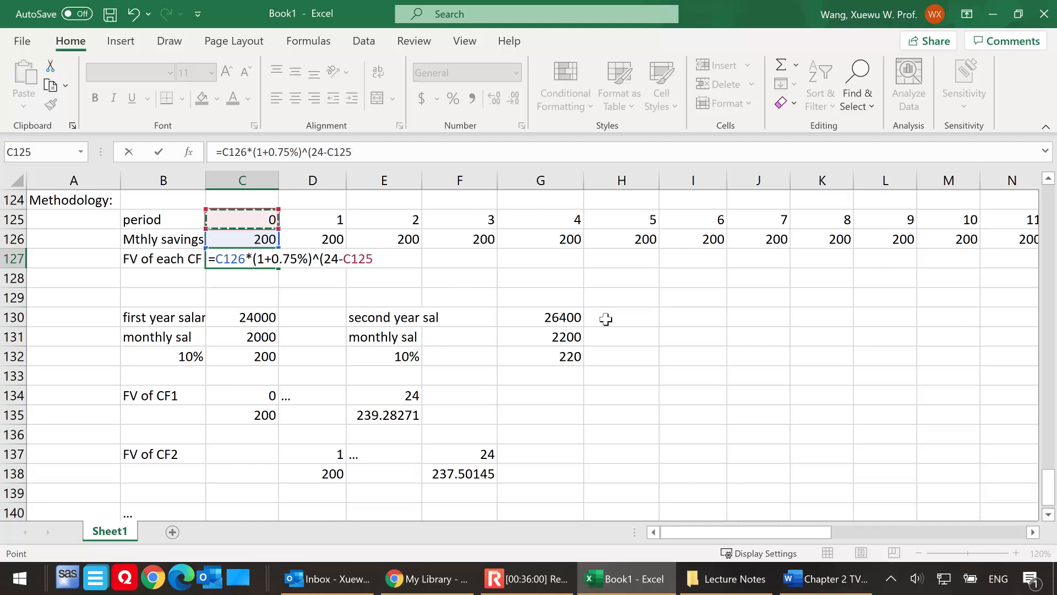
pyautogui.write(')')
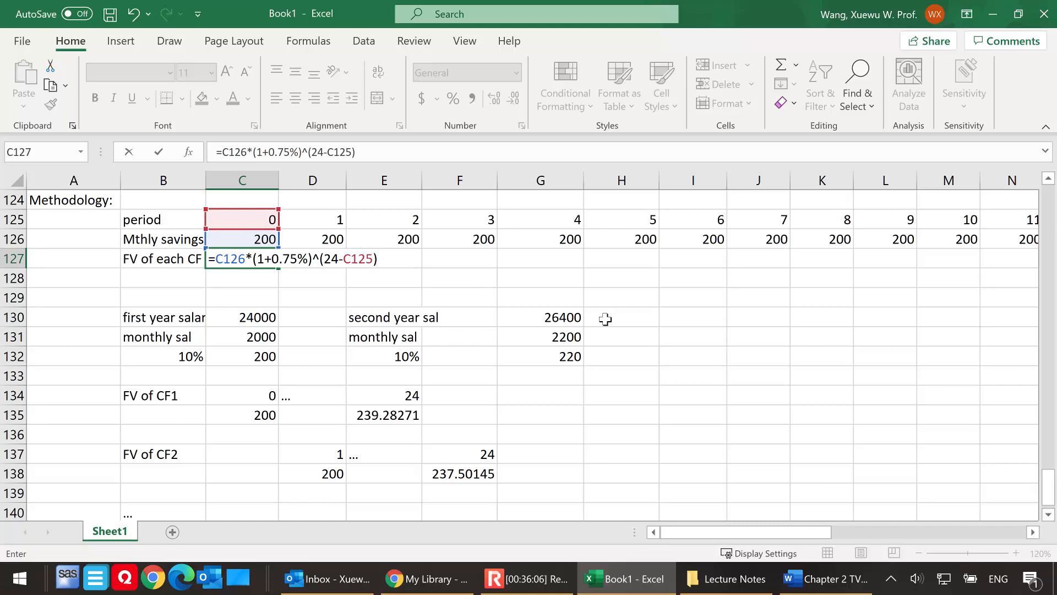
pyautogui.press('Return')
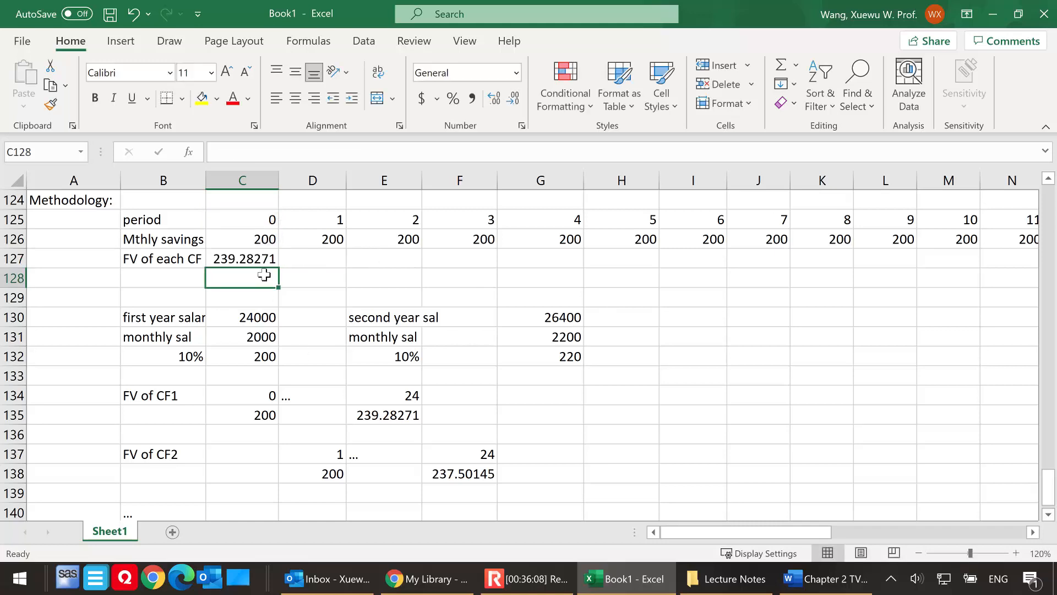
# Step: Copy the future value formula from C127 into D127 for period 1 and check its cell references
pyautogui.click(250, 262)
pyautogui.moveTo(279, 268); pyautogui.dragTo(333, 271)
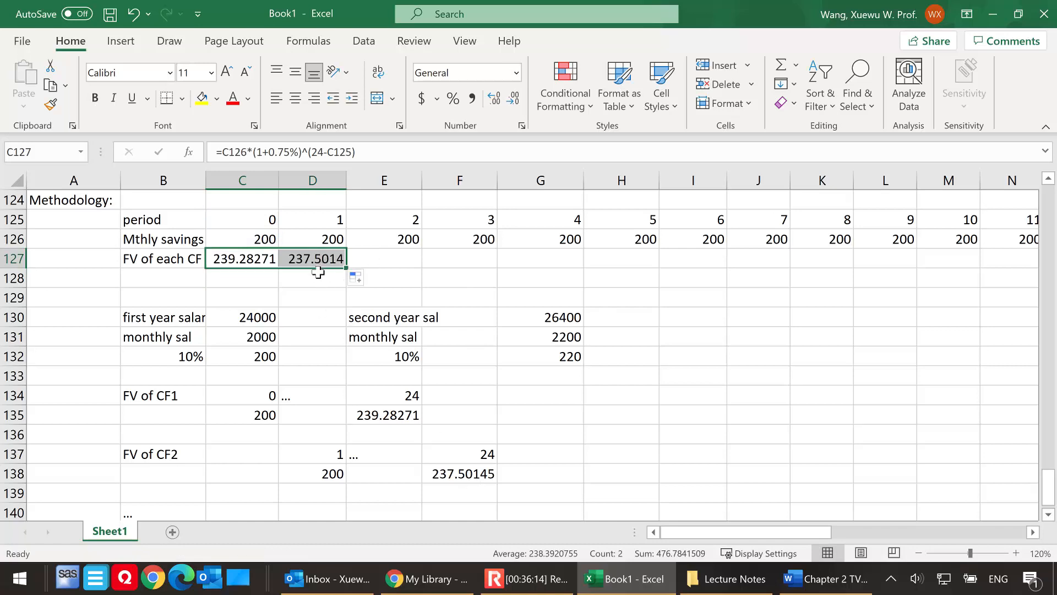
pyautogui.doubleClick(294, 259)
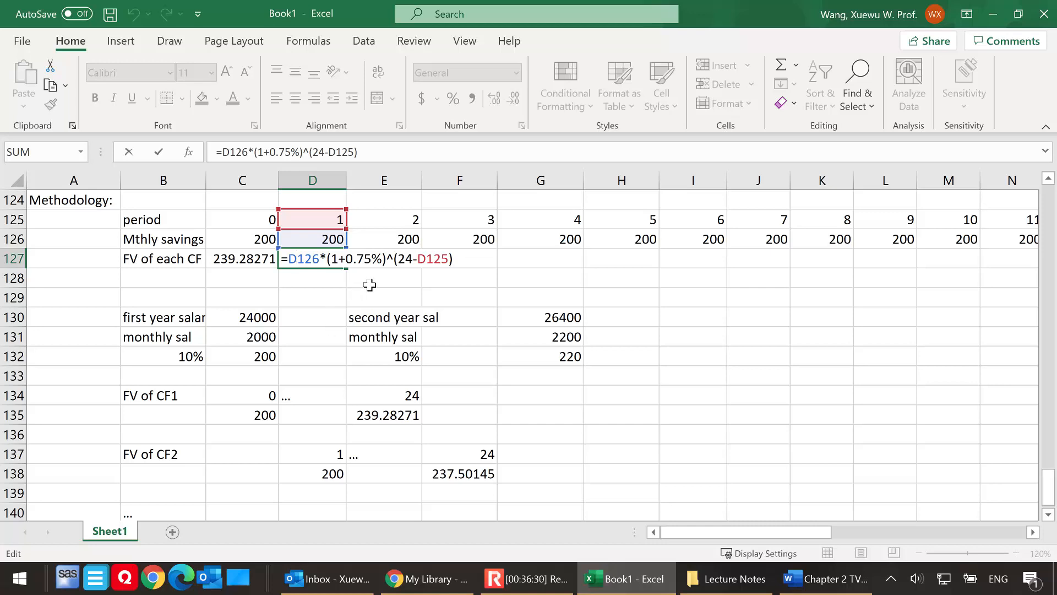
pyautogui.hotkey('ctrl', 'Return')
# Step: Compare the formulas in C127 and D127 with the manual CF2 formula in F138, checking the rate factor and exponent
pyautogui.doubleClick(266, 258)
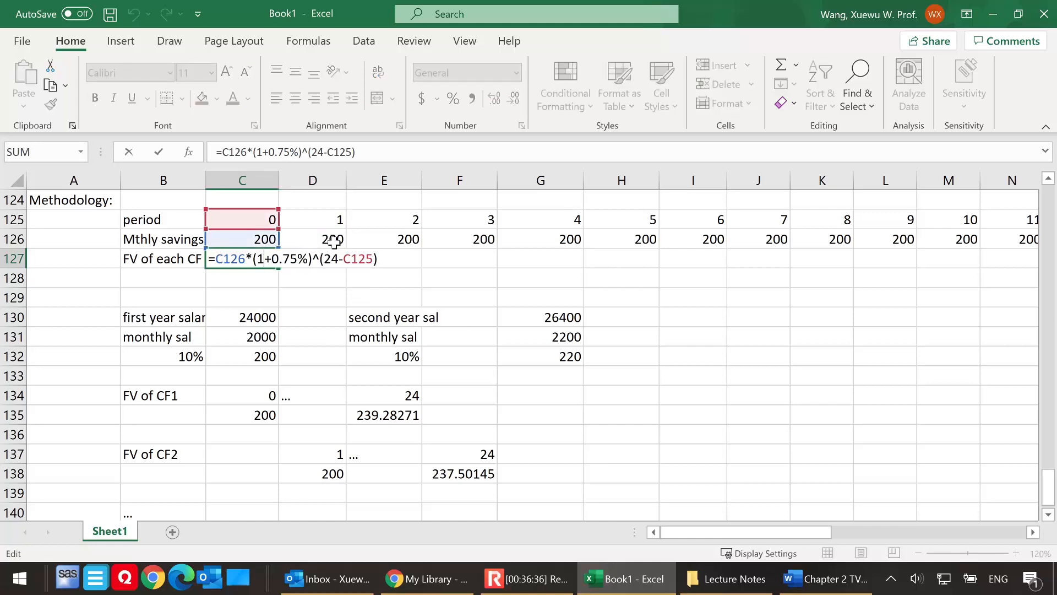
pyautogui.moveTo(257, 259); pyautogui.dragTo(318, 257)
pyautogui.moveTo(328, 254); pyautogui.dragTo(335, 253)
pyautogui.press('Escape')
pyautogui.doubleClick(311, 257)
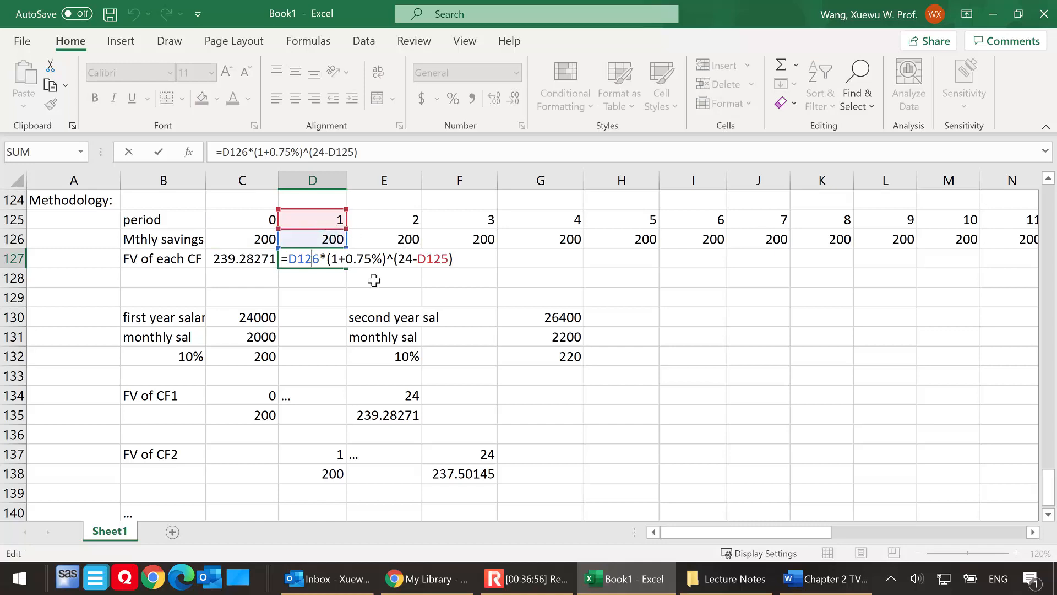
pyautogui.click(478, 472)
pyautogui.doubleClick(478, 472)
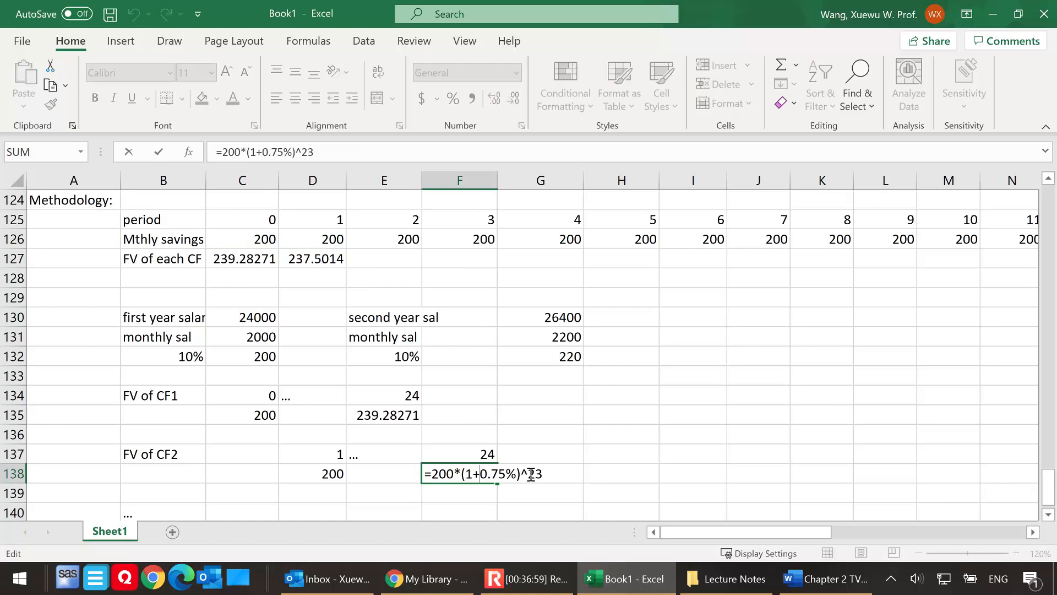
pyautogui.moveTo(549, 472); pyautogui.dragTo(530, 494)
pyautogui.press('Escape')
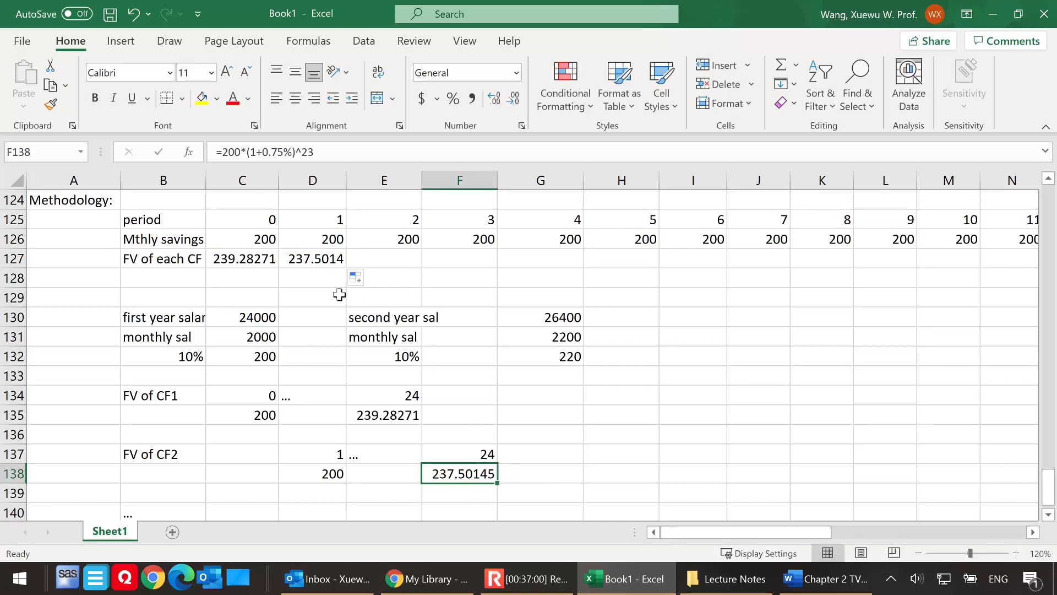
# Step: Fill the D127 future value formula across row 127 through period 23 in Z127
pyautogui.click(313, 259)
pyautogui.moveTo(347, 267); pyautogui.dragTo(864, 265)
pyautogui.moveTo(861, 543); pyautogui.dragTo(621, 537)
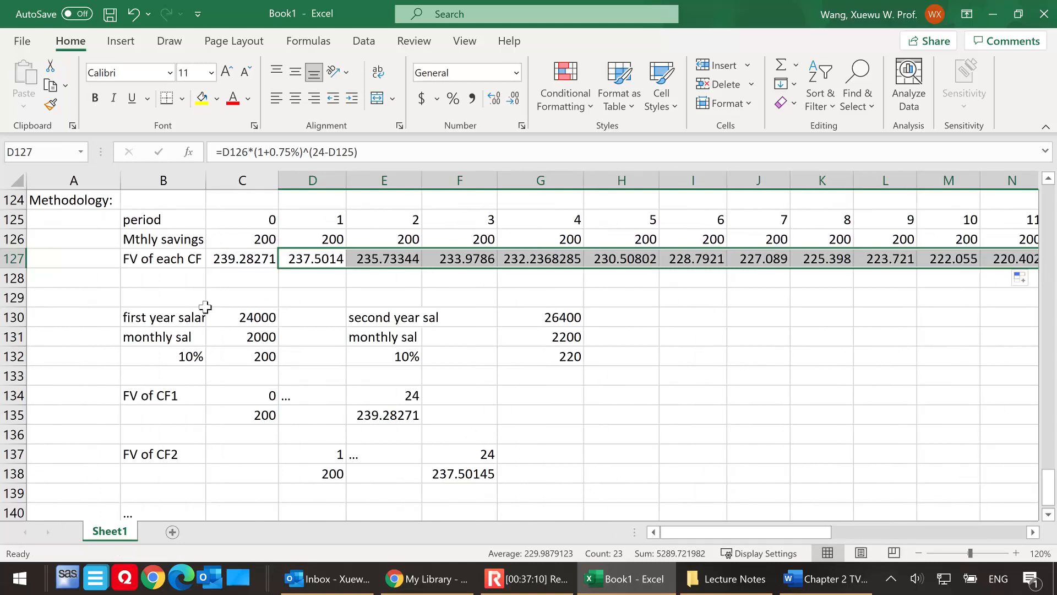
# Step: Insert a blank row above the first year salary row and label B129 "FV of all CFs"
pyautogui.click(13, 317)
pyautogui.rightClick(14, 317)
pyautogui.click(81, 165)
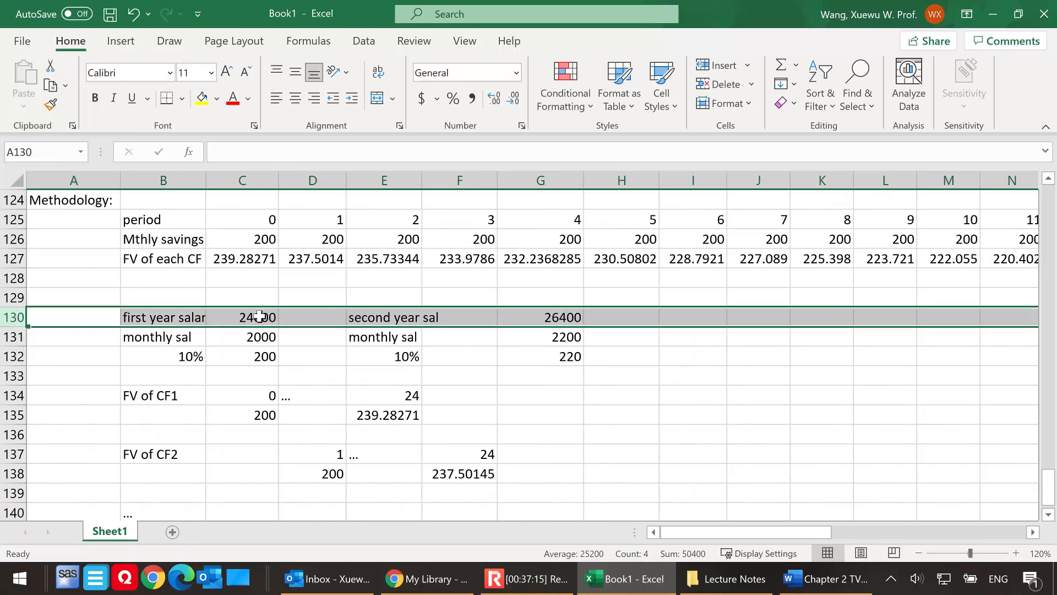
pyautogui.click(158, 297)
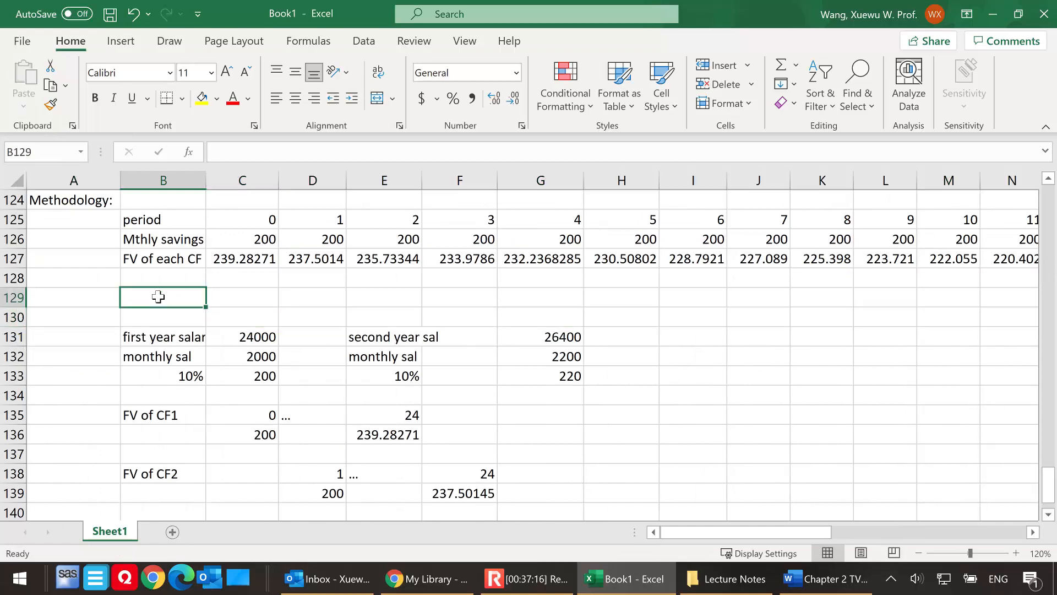
pyautogui.write('FV of all CFs')
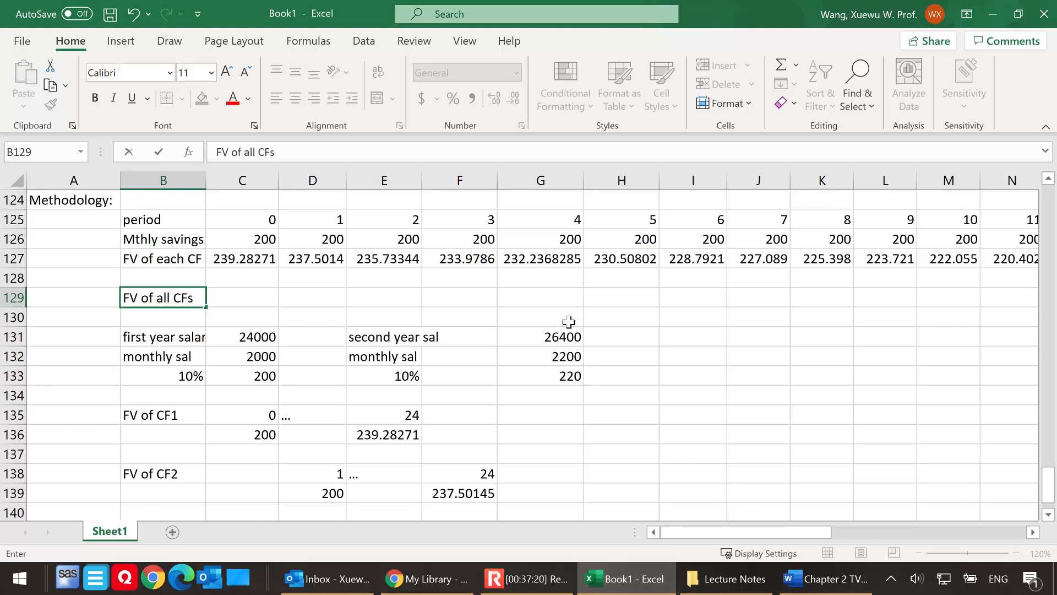
pyautogui.click(680, 314)
# Step: Total the future values from Z127 to C127 with a SUM formula in AA129, under period 24
pyautogui.moveTo(815, 532); pyautogui.dragTo(912, 530)
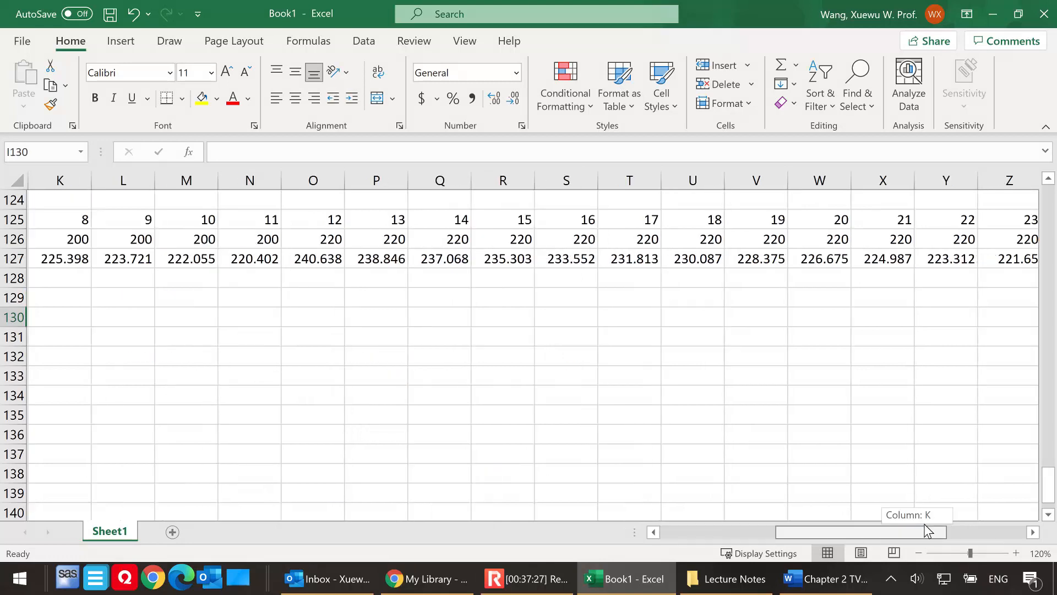
pyautogui.click(874, 303)
pyautogui.write('=')
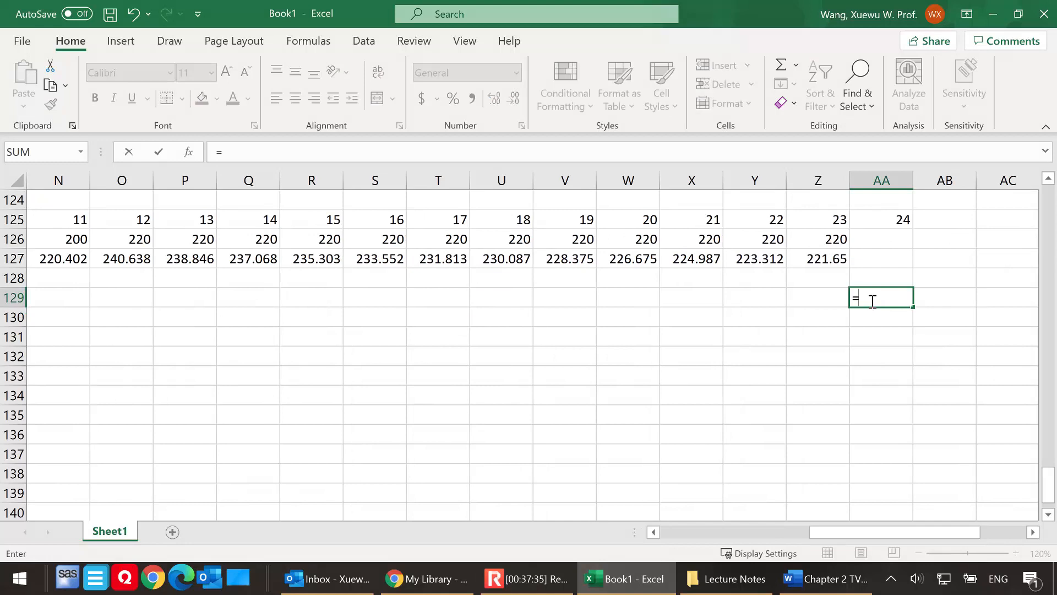
pyautogui.write('sum(')
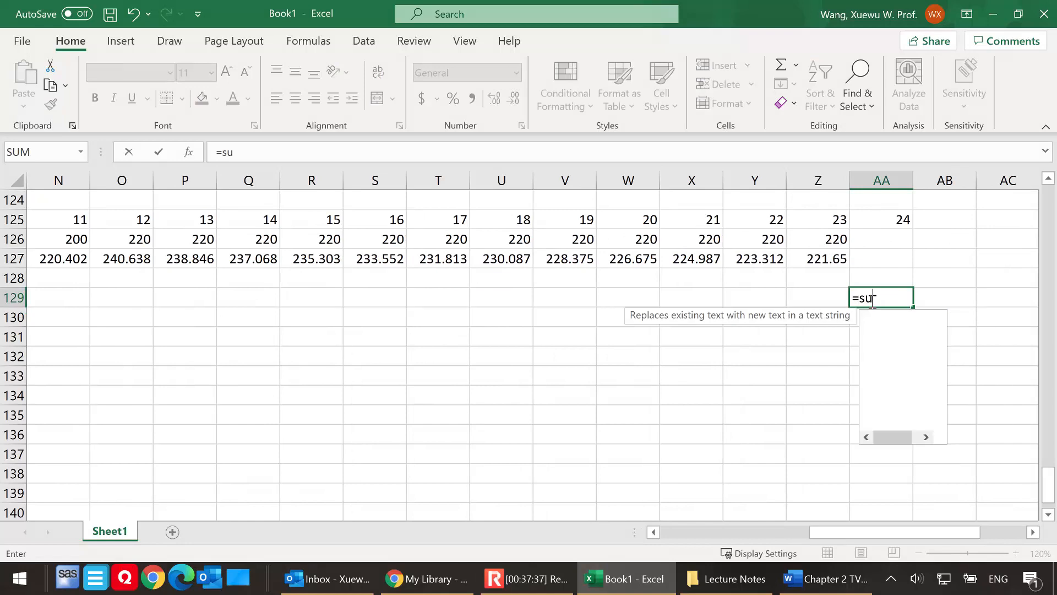
pyautogui.click(812, 262)
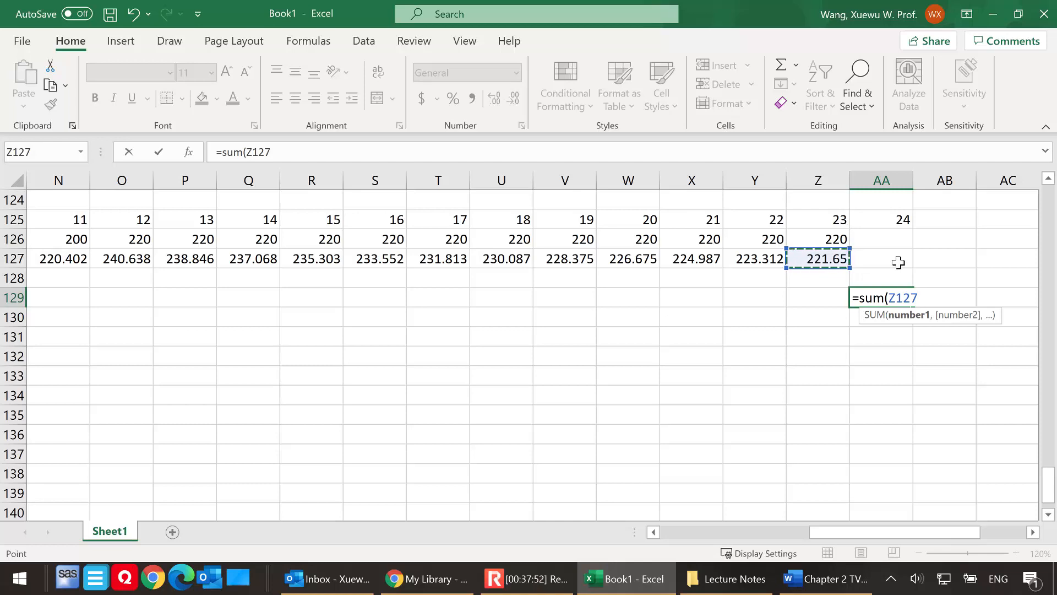
pyautogui.press('F8')
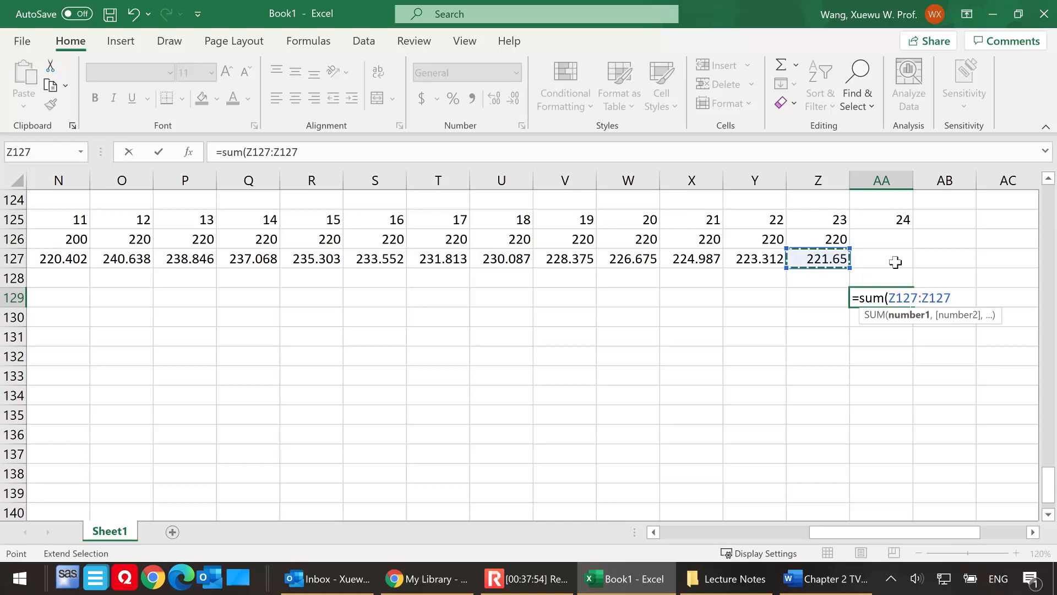
pyautogui.press('BackSpace')
pyautogui.press('BackSpace')
pyautogui.press('BackSpace')
pyautogui.press('BackSpace')
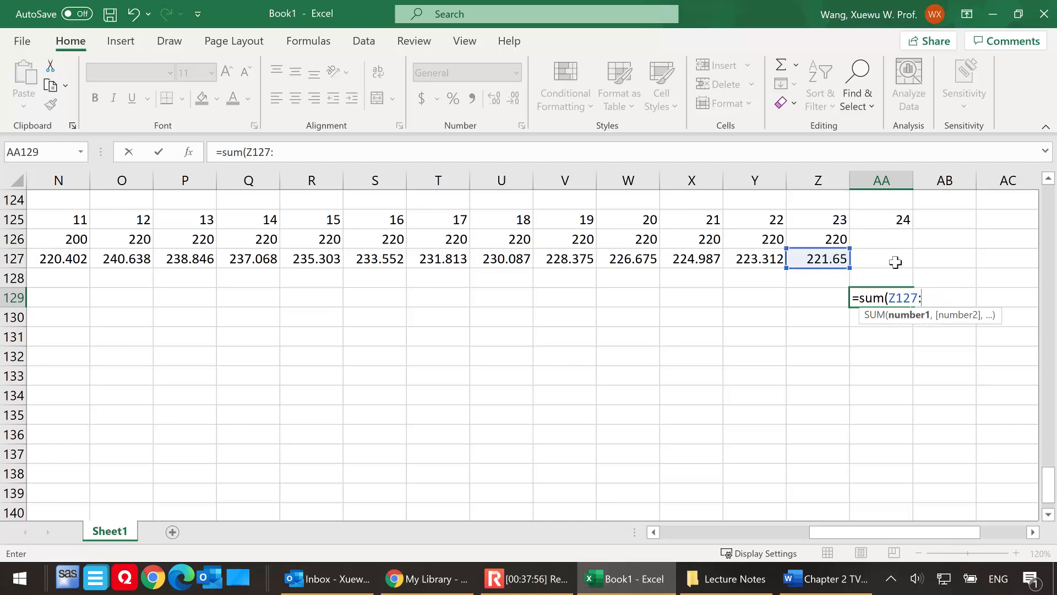
pyautogui.moveTo(858, 532); pyautogui.dragTo(681, 532)
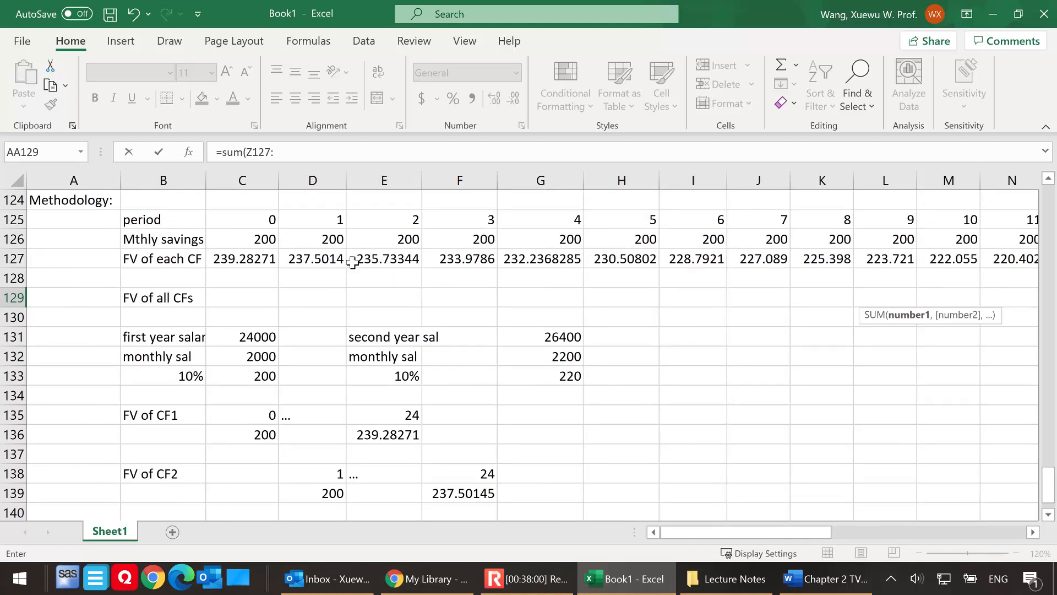
pyautogui.click(241, 259)
pyautogui.moveTo(727, 532); pyautogui.dragTo(923, 532)
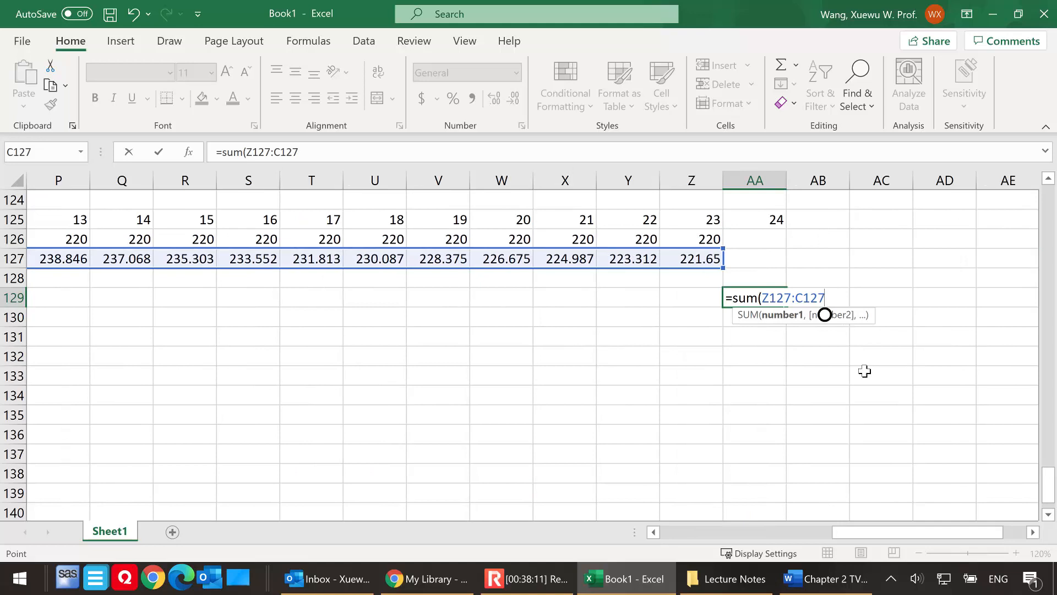
pyautogui.write(')')
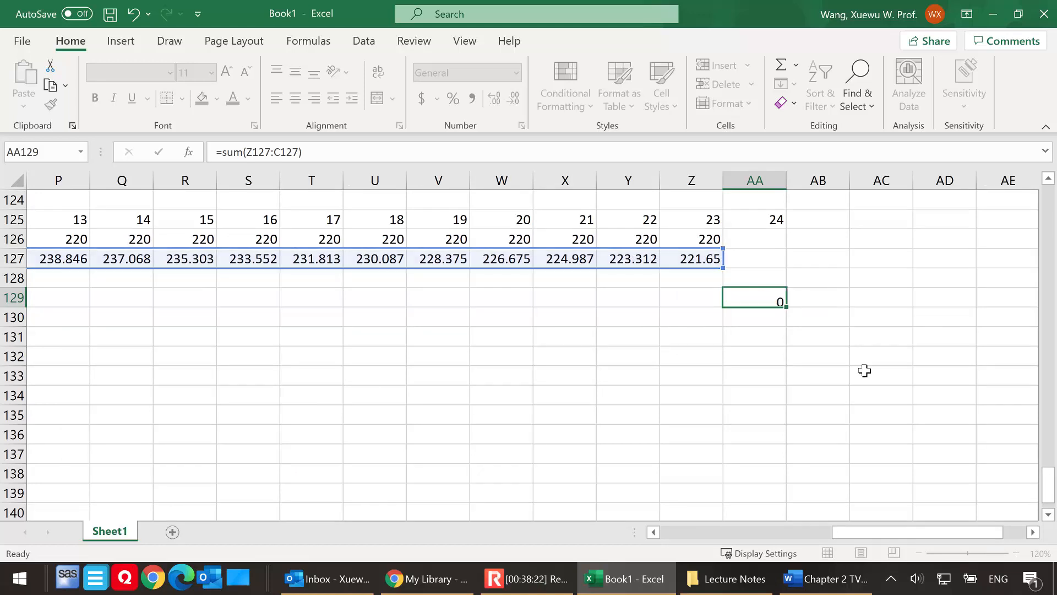
pyautogui.press('Return')
pyautogui.click(760, 301)
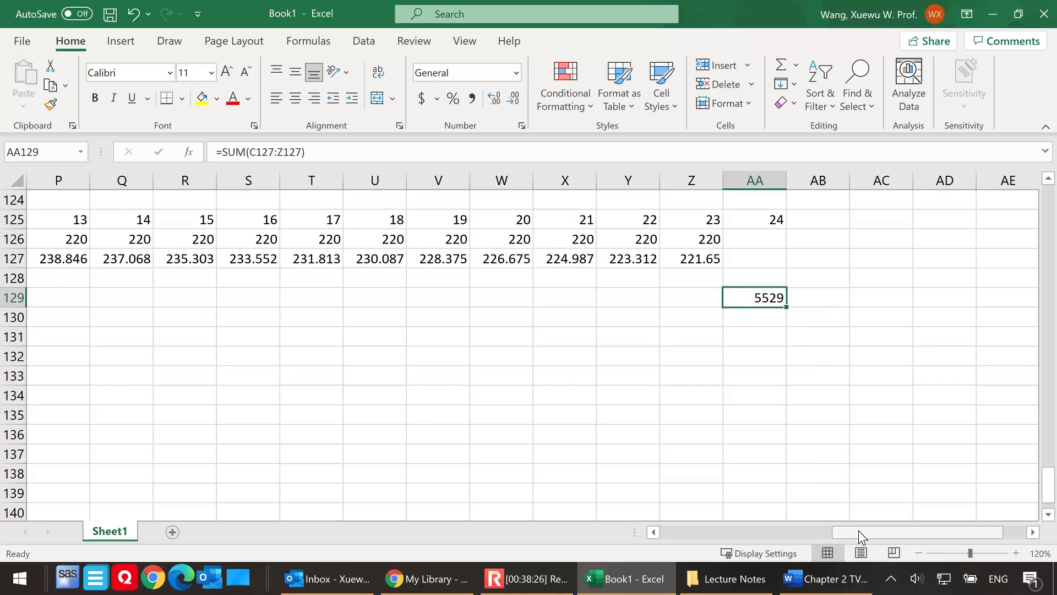
# Step: Label B128 "FV of each CF" for a second set of future value calculations
pyautogui.moveTo(857, 535); pyautogui.dragTo(633, 531)
pyautogui.click(158, 282)
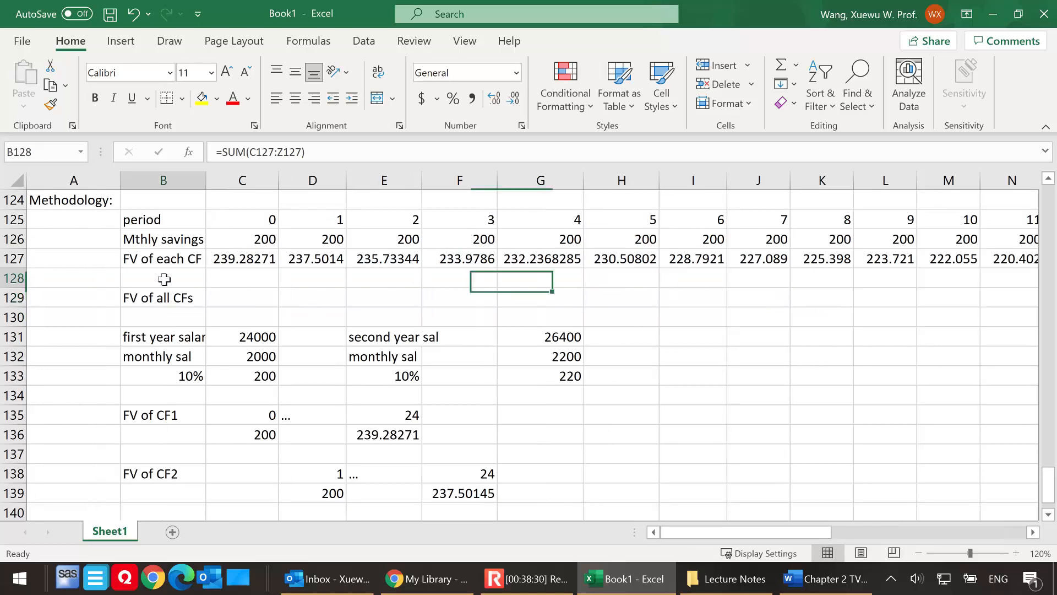
pyautogui.write('FV of each CF')
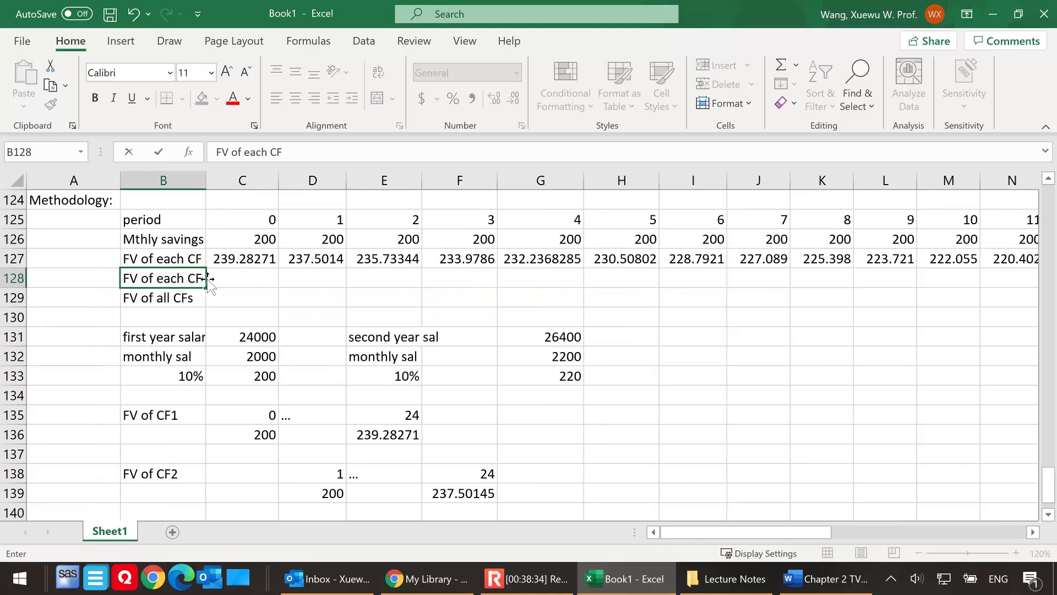
# Step: Enter =FV(0.75%,24-C125,0,-C126) in C128 for the future value of the period 0 savings
pyautogui.click(242, 281)
pyautogui.write('=')
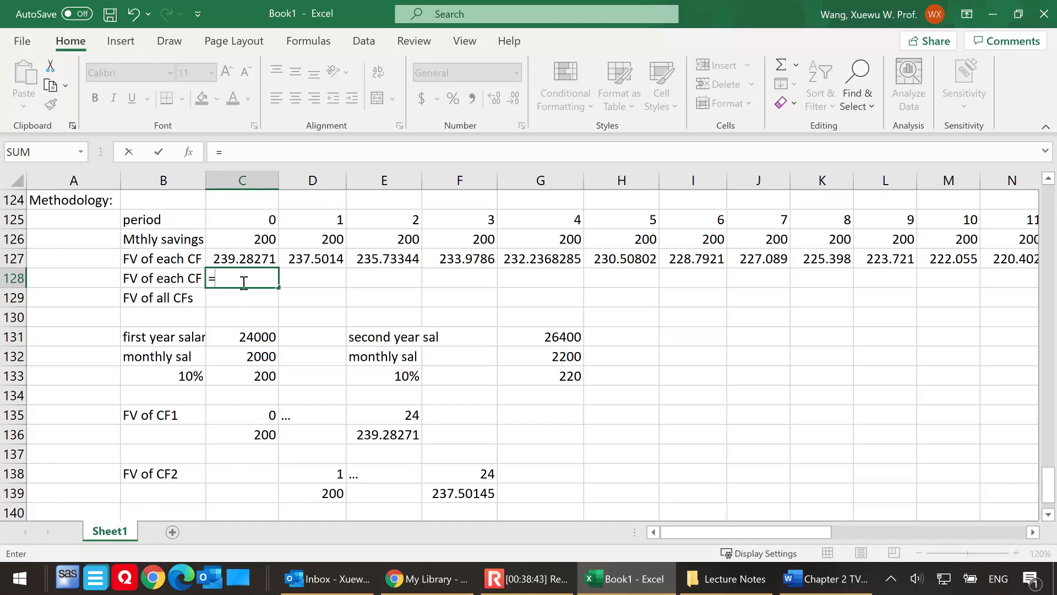
pyautogui.write('fv(')
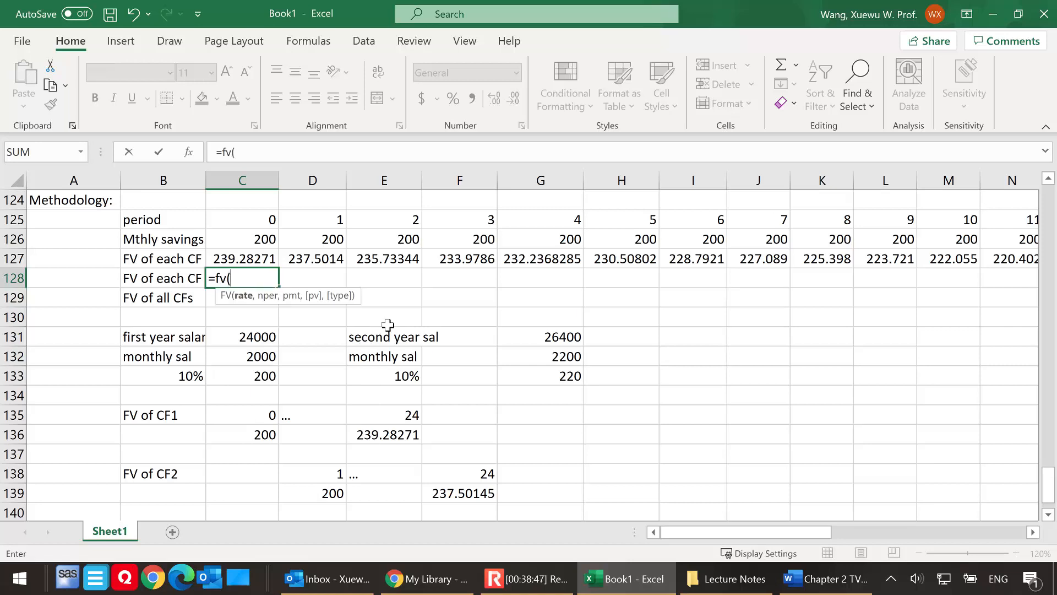
pyautogui.write('0.75%,')
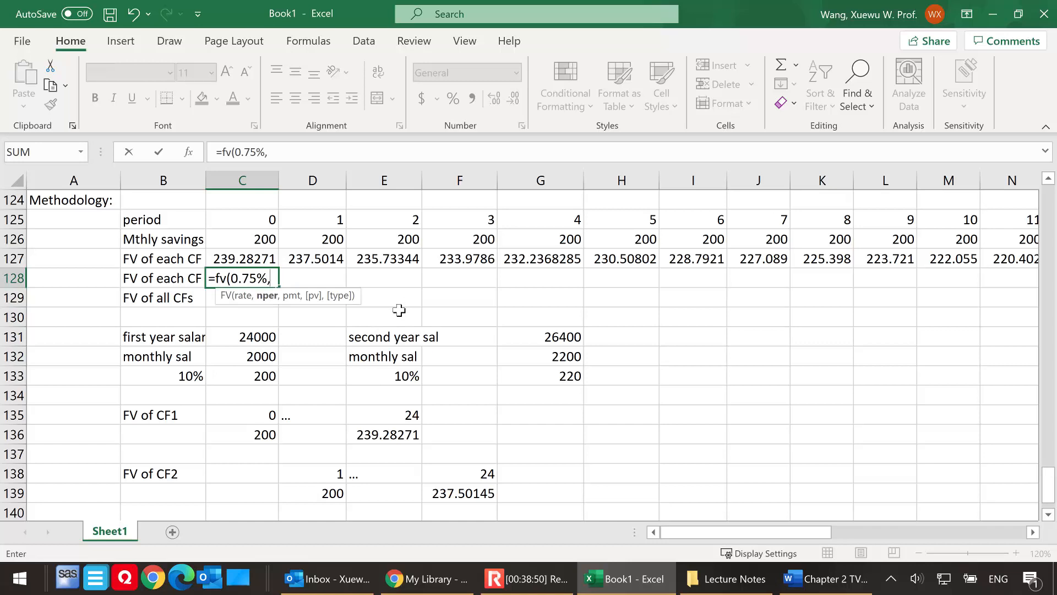
pyautogui.write('24-')
pyautogui.click(256, 222)
pyautogui.write(',0')
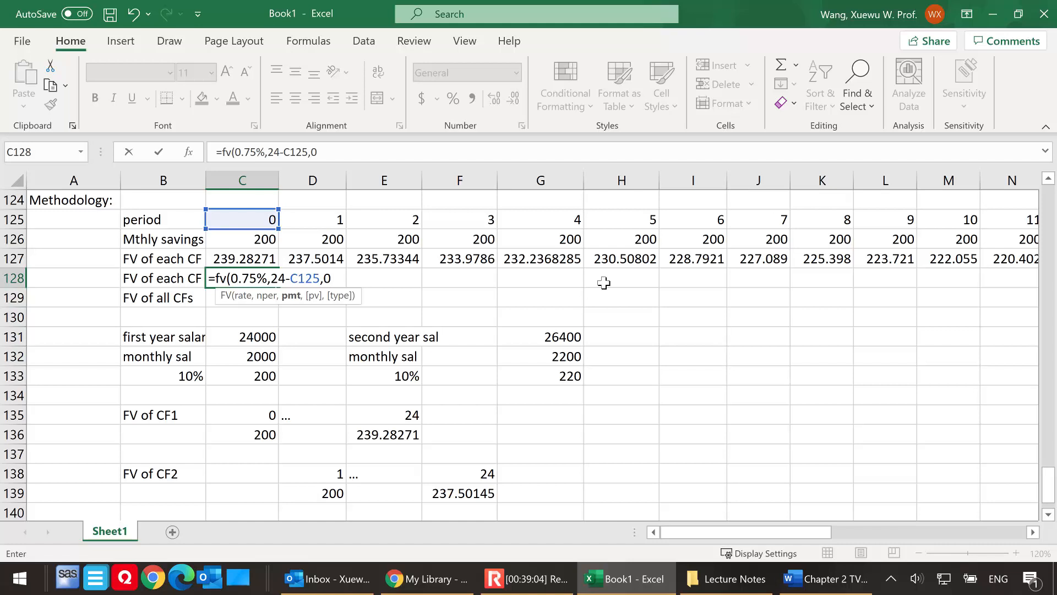
pyautogui.write(',-')
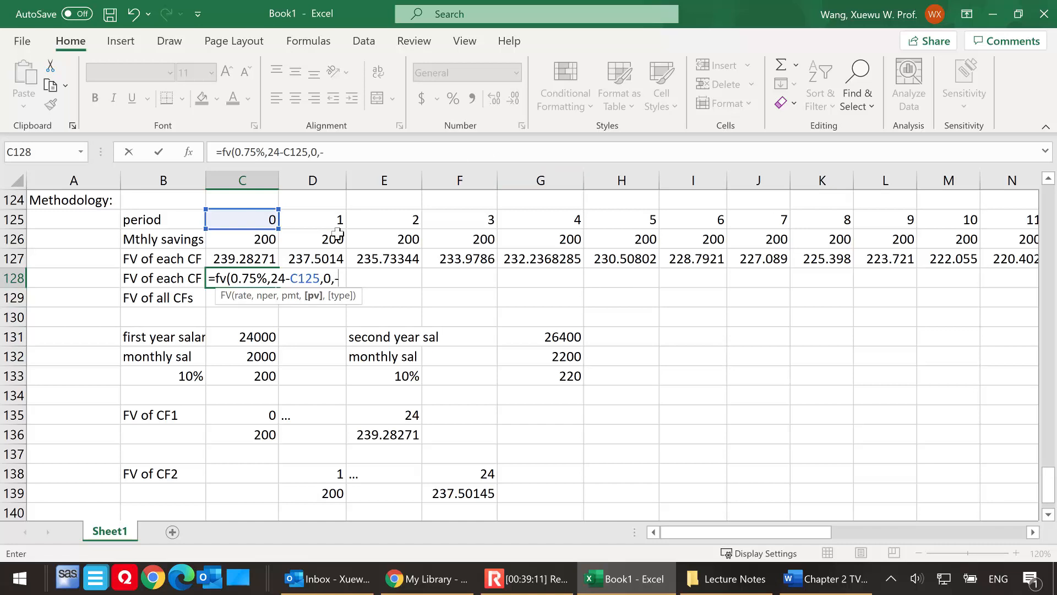
pyautogui.click(266, 236)
pyautogui.write(')')
pyautogui.press('Return')
pyautogui.click(247, 279)
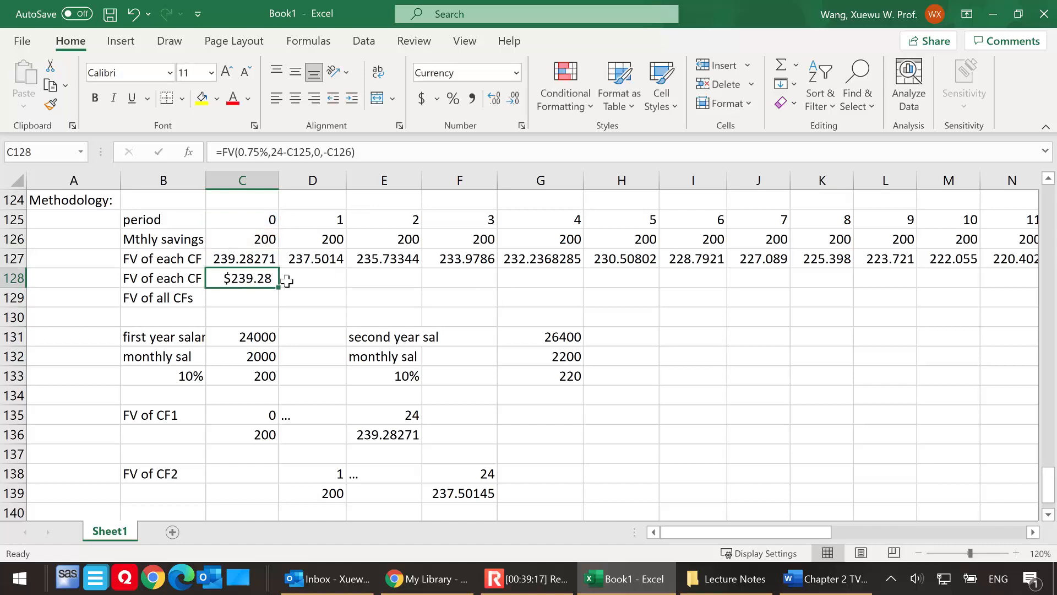
# Step: Fill the C128 FV formula across row 128 through Z128 and copy the AA129 sum down to AA130
pyautogui.moveTo(279, 281); pyautogui.dragTo(890, 337)
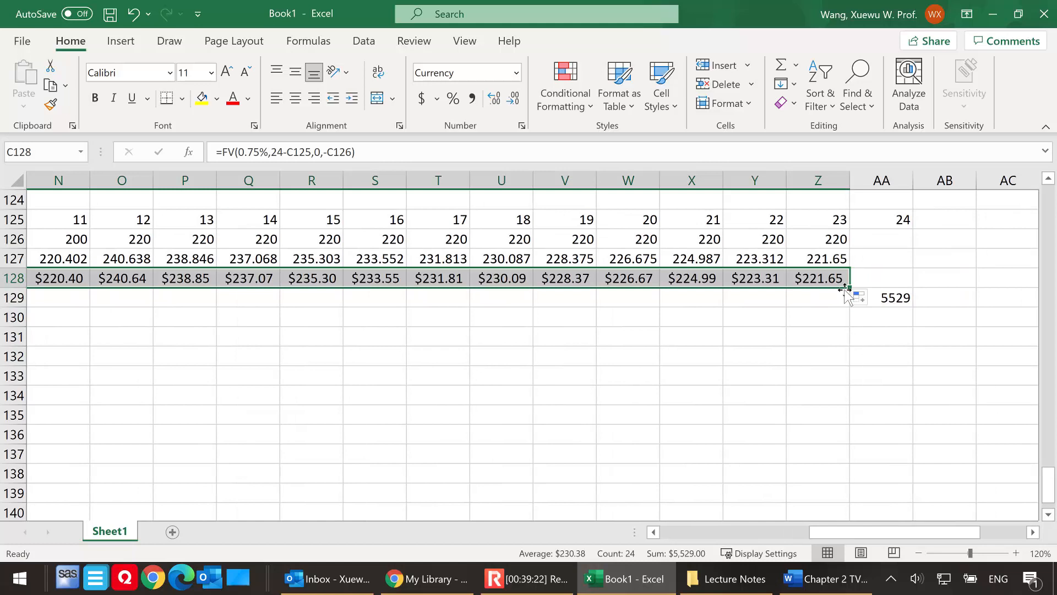
pyautogui.click(884, 297)
pyautogui.moveTo(912, 306); pyautogui.dragTo(914, 322)
pyautogui.click(898, 320)
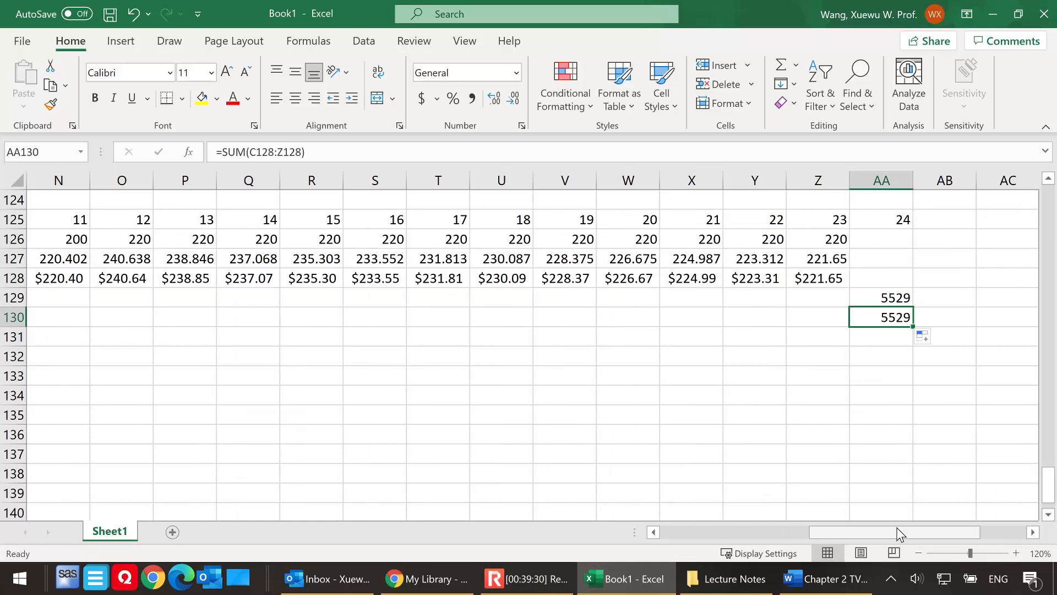
# Step: Clear the ellipsis in B141 below the FV of CF2 working and enter "..." there again
pyautogui.moveTo(870, 533); pyautogui.dragTo(625, 542)
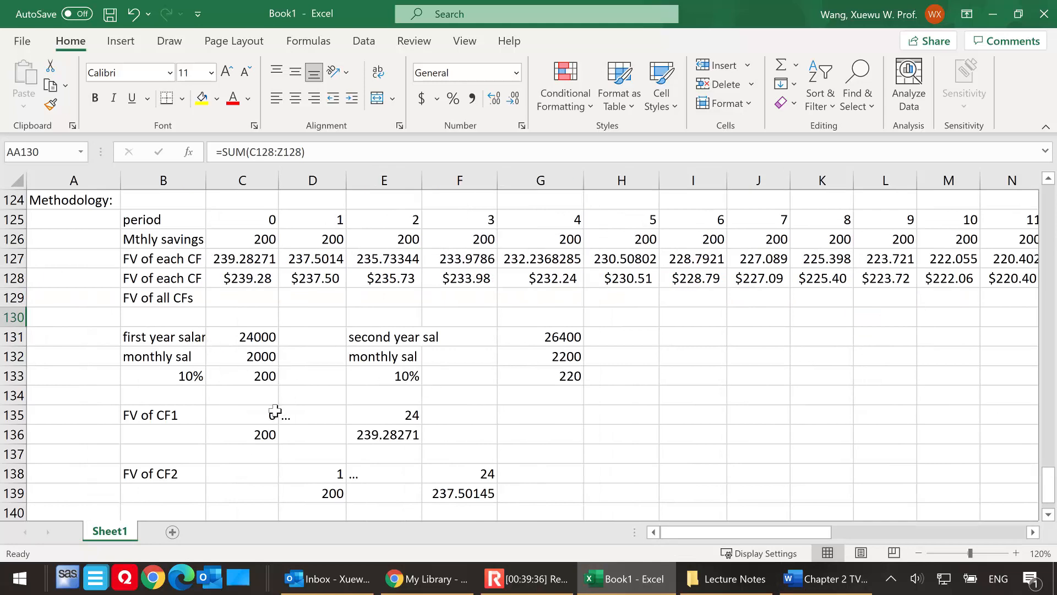
pyautogui.scroll(1, 319, 399)
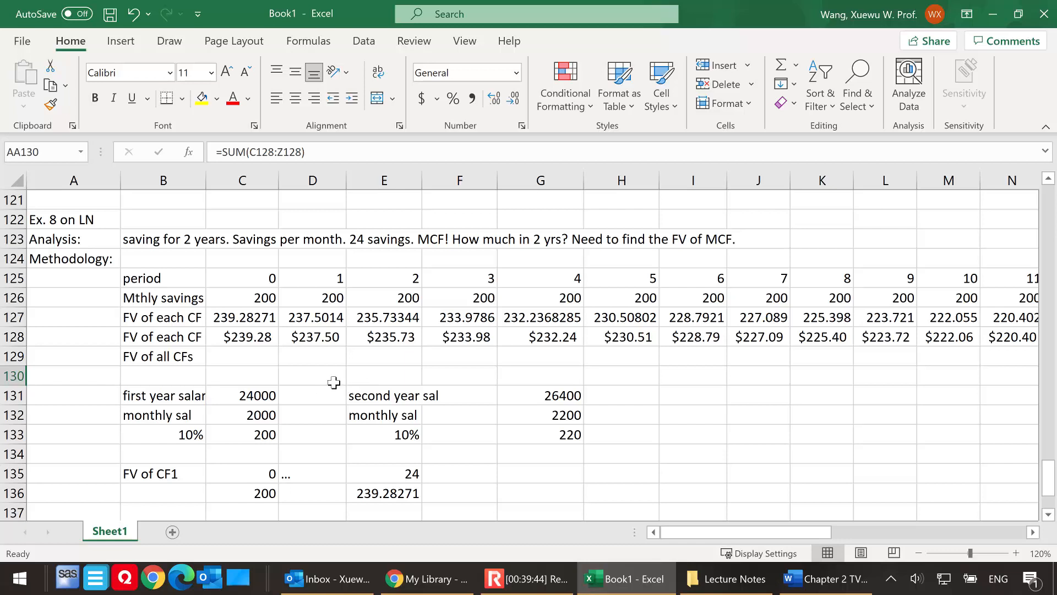
pyautogui.scroll(-1, 392, 380)
pyautogui.scroll(-1, 385, 356)
pyautogui.scroll(-1, 377, 355)
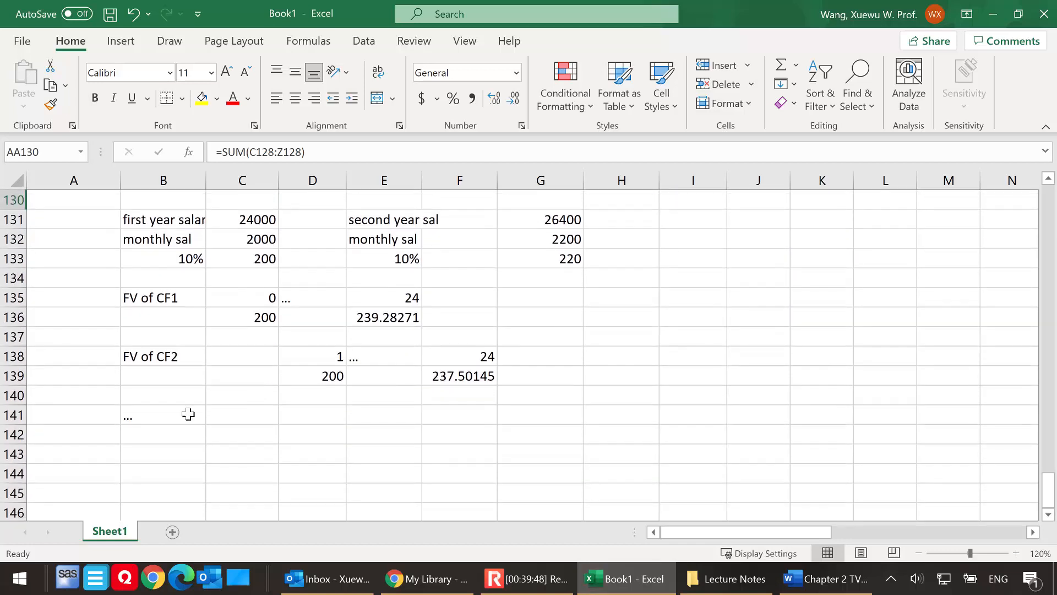
pyautogui.click(78, 434)
pyautogui.click(158, 414)
pyautogui.press('Delete')
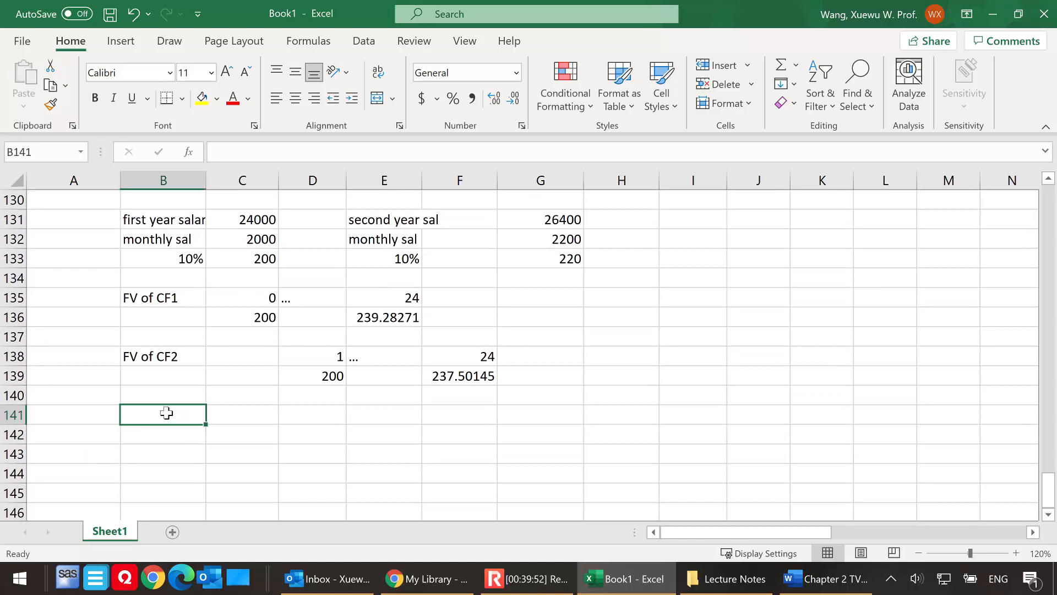
pyautogui.write('...')
# Step: Enter the heading "Ex. 9" in A143 below the Ex. 8 working
pyautogui.click(81, 456)
pyautogui.scroll(4, 148, 463)
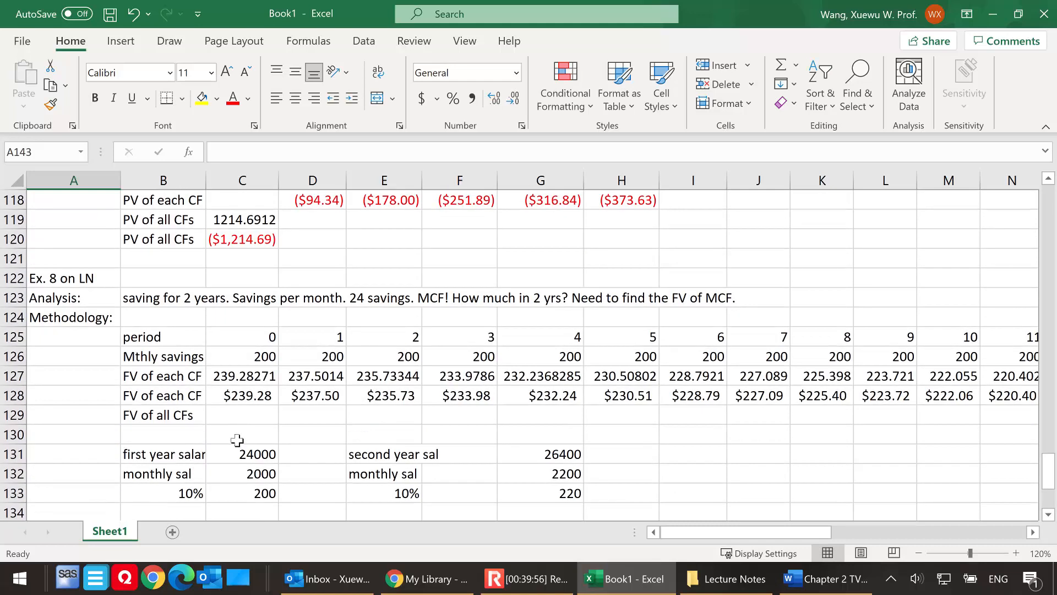
pyautogui.scroll(-4, 237, 441)
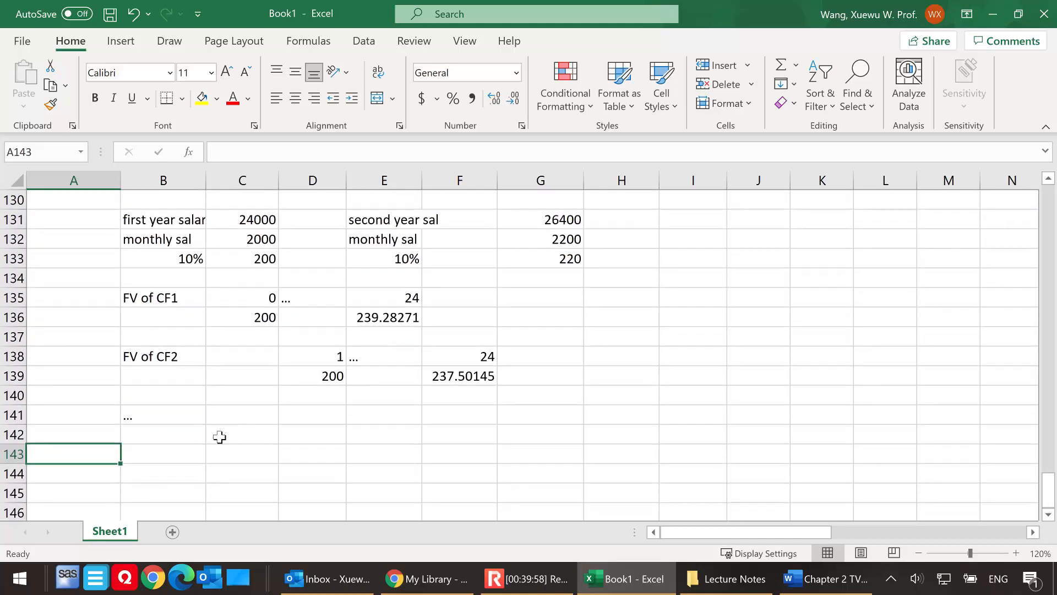
pyautogui.write('Ex. 9')
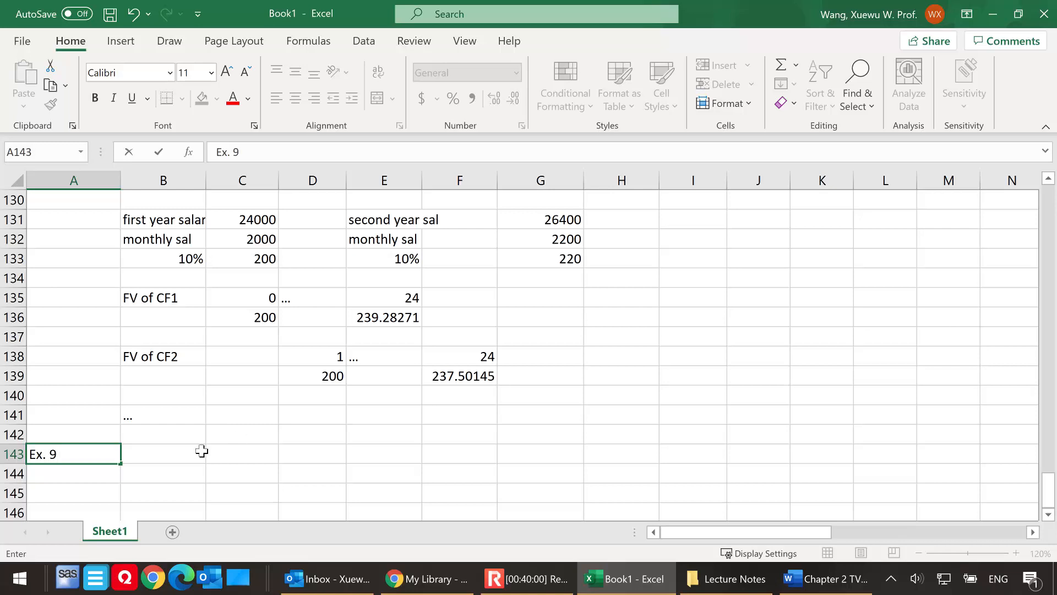
pyautogui.click(163, 454)
pyautogui.scroll(-1, 265, 443)
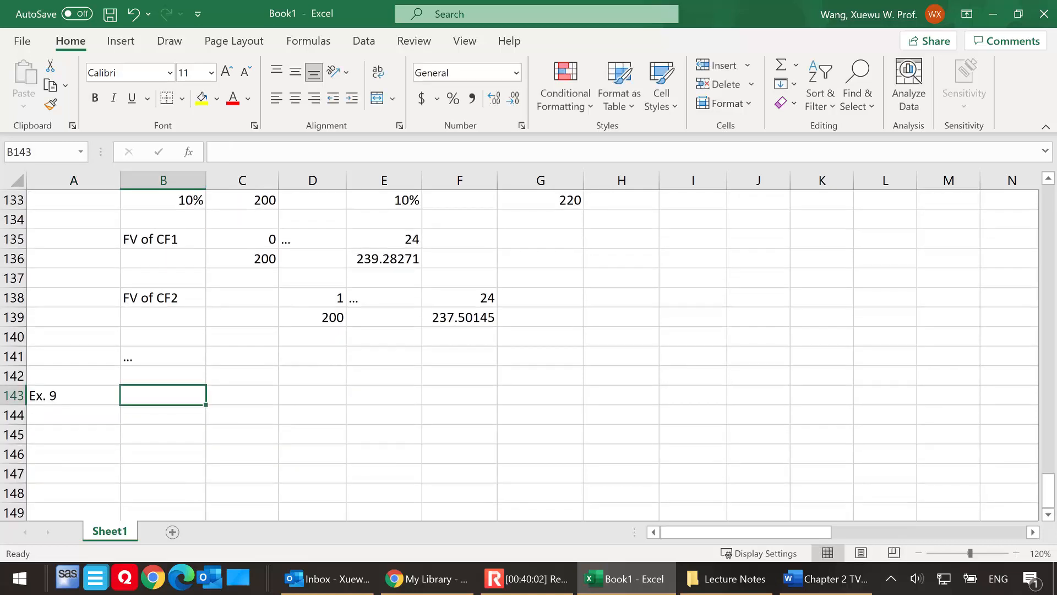
# Step: Switch to the Chapter 2 Word document to consult Ex. 9, return to Excel and label A144 "Analysis:"
pyautogui.hotkey('alt', 'Tab')
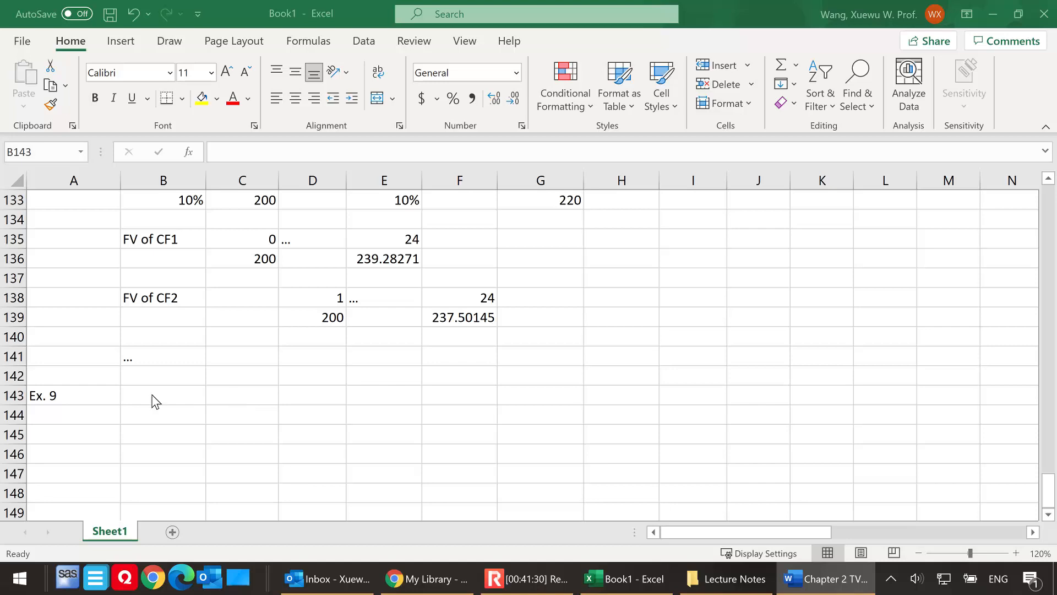
pyautogui.click(123, 396)
pyautogui.click(89, 419)
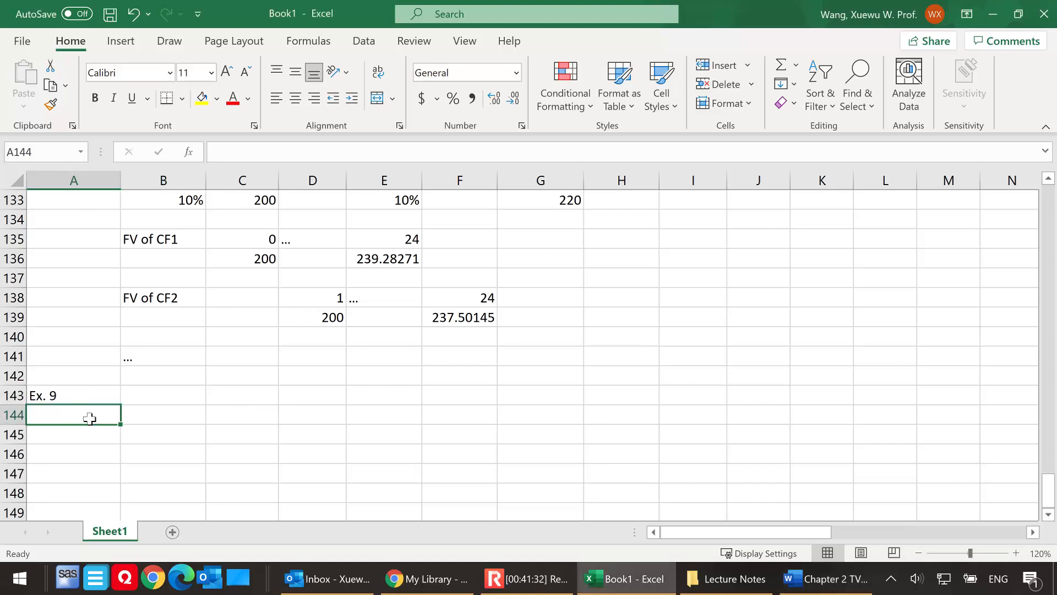
pyautogui.write('Ana')
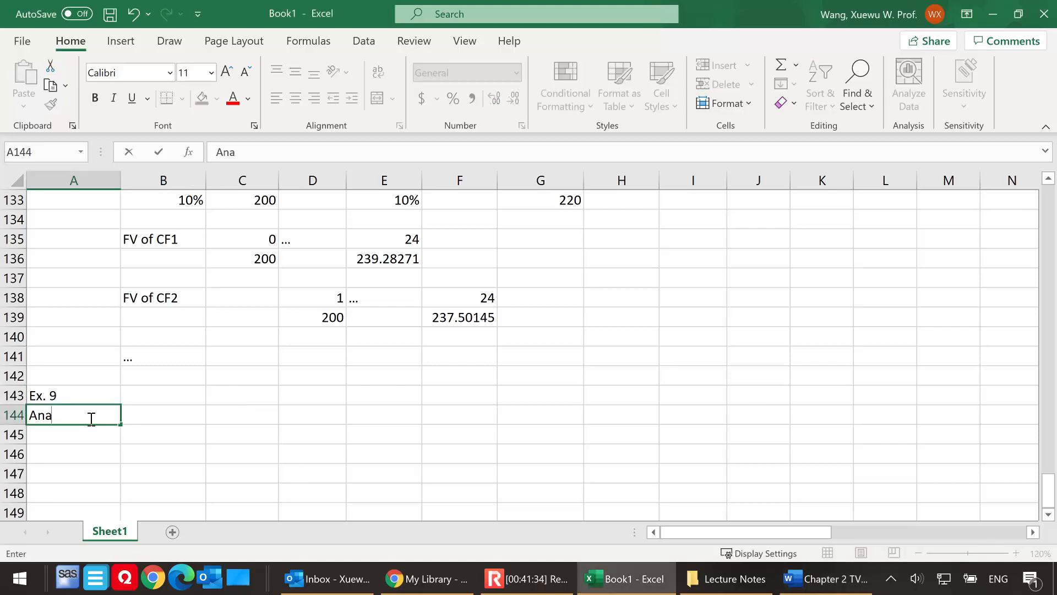
pyautogui.write('lysis:')
# Step: Enter in B144: "need to beat a job offer. What is the job offer? It is a MCF structure. Need to value the MCF."
pyautogui.click(155, 429)
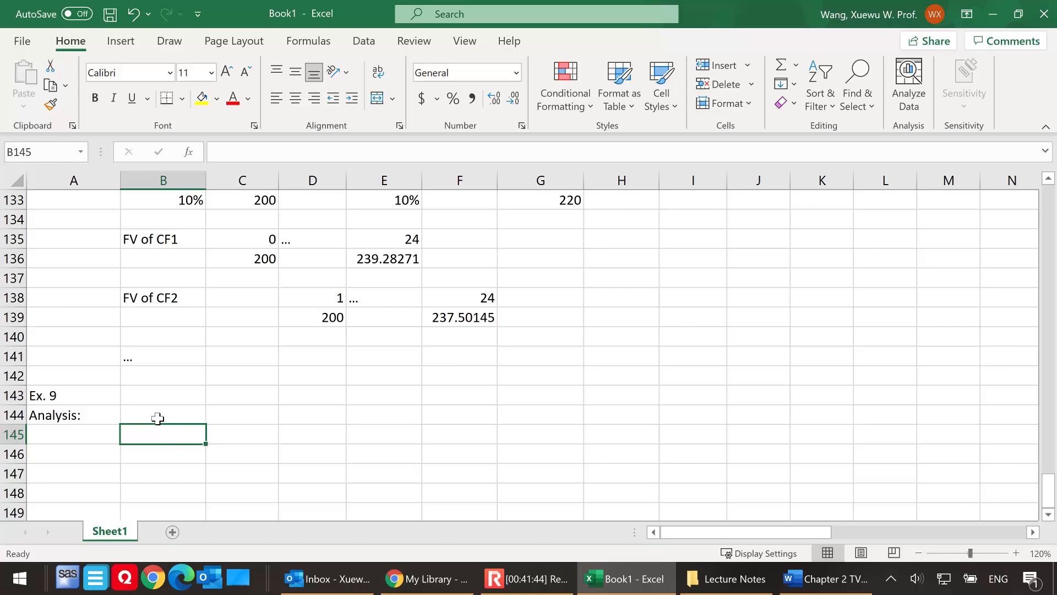
pyautogui.click(157, 417)
pyautogui.write('need to beat a job offer. What ')
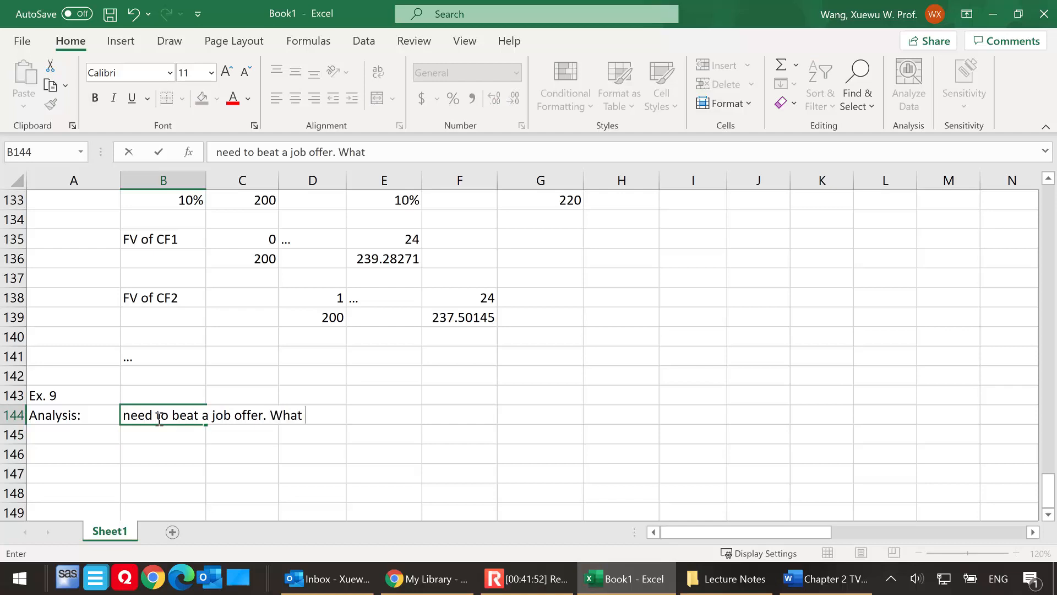
pyautogui.write('is the job offer?')
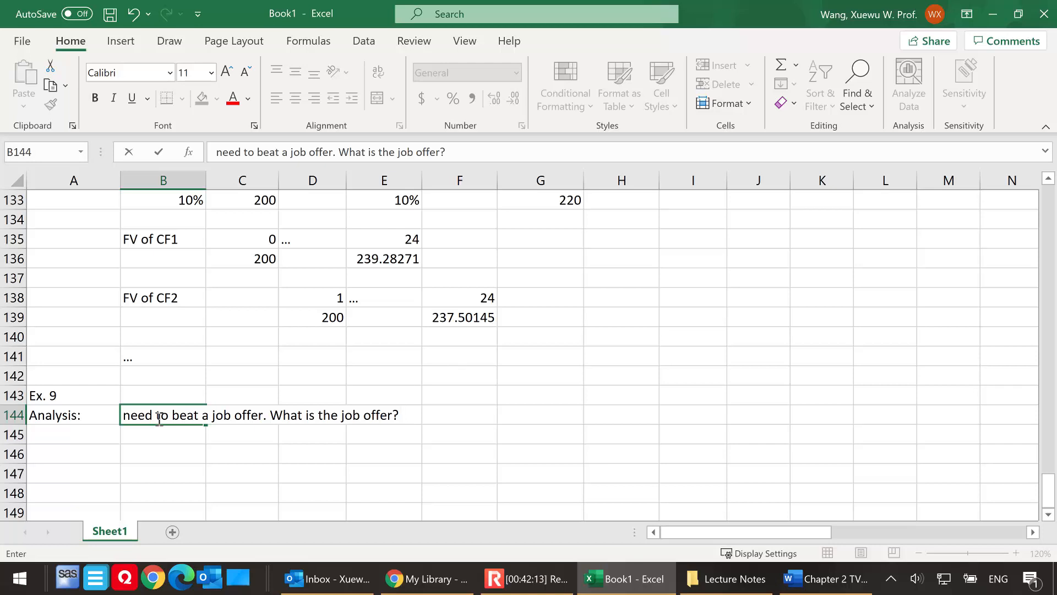
pyautogui.write('It is a MCF structure. ')
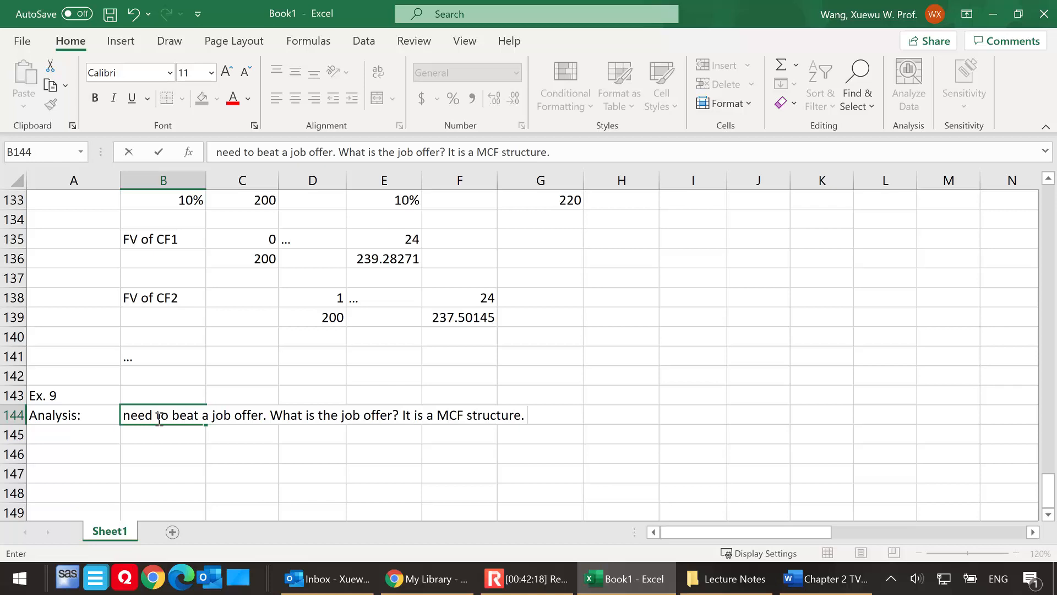
pyautogui.write('Need to value the MCF.')
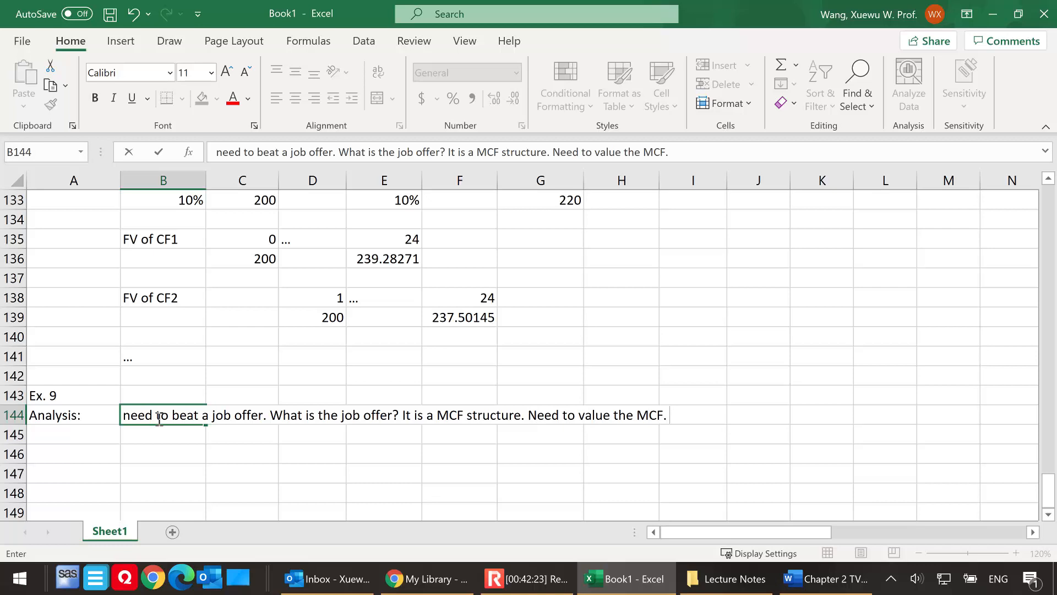
# Step: Label A145 "period", enter 0 in B145 and the formula =B145+1 in C145
pyautogui.click(84, 441)
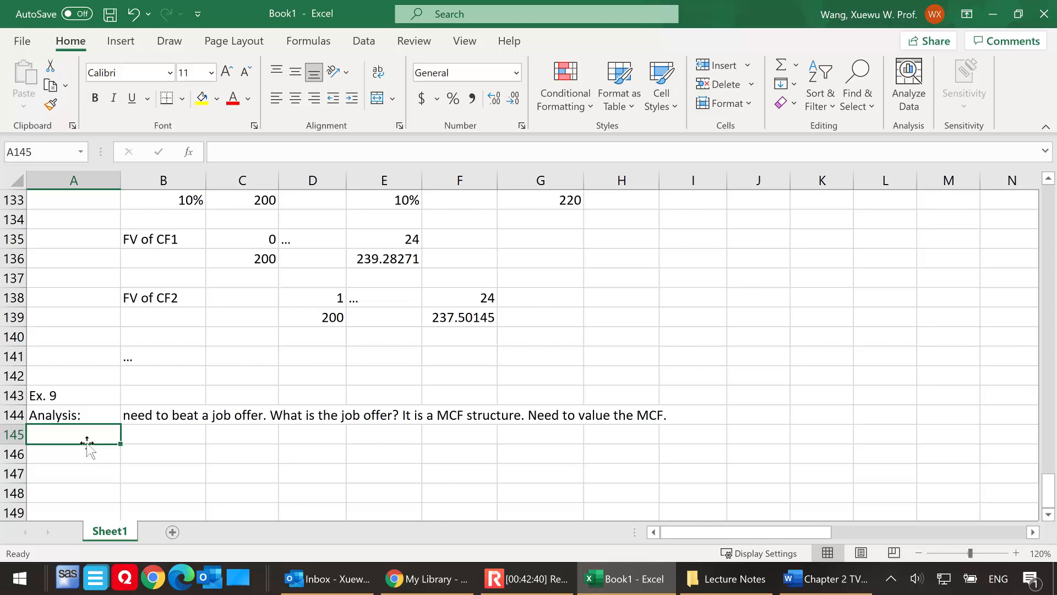
pyautogui.write('period')
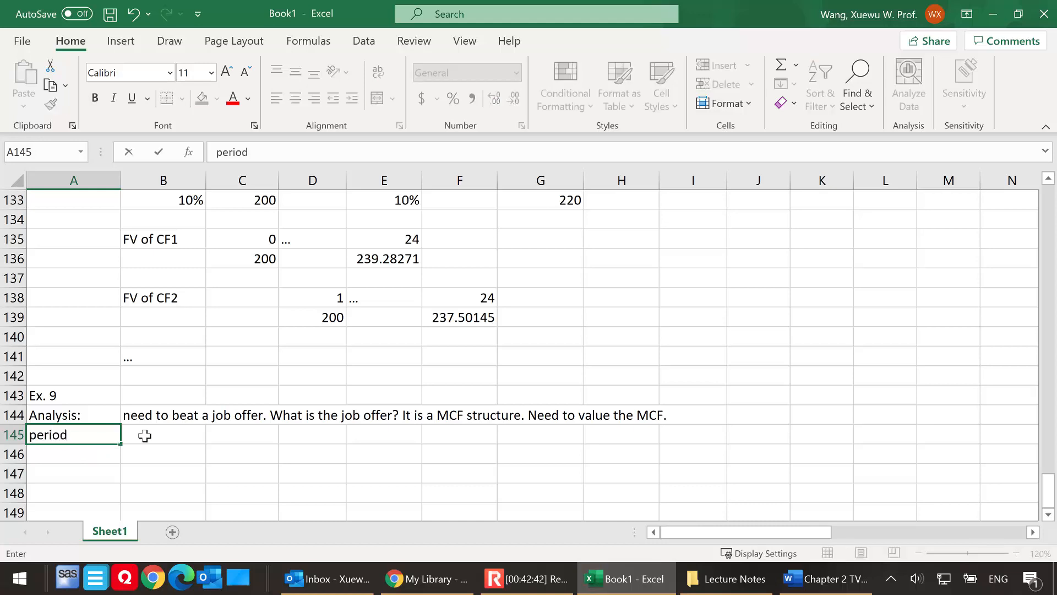
pyautogui.click(165, 437)
pyautogui.write('0')
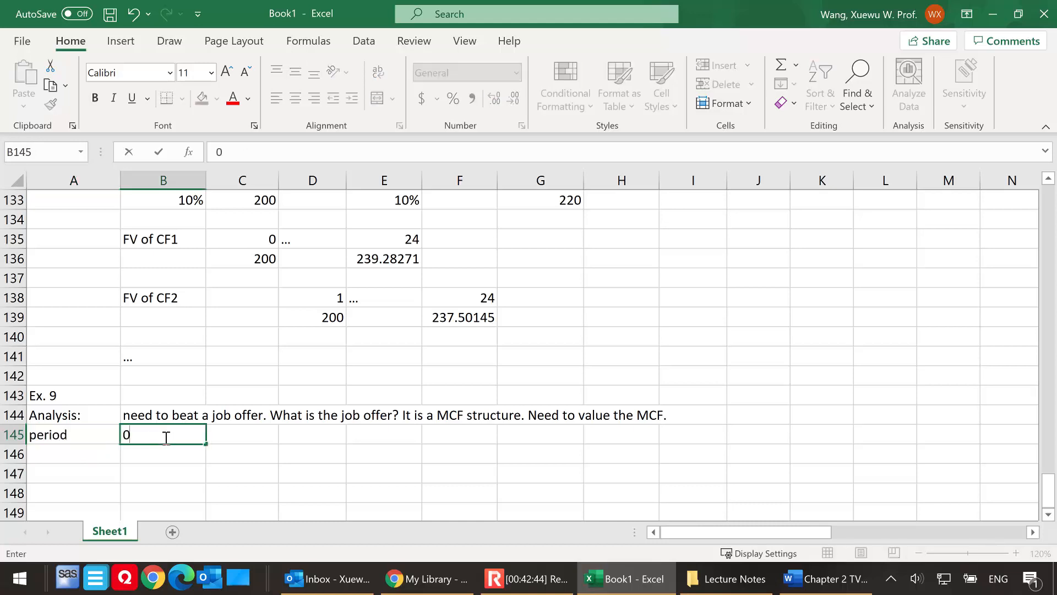
pyautogui.click(241, 436)
pyautogui.write('=')
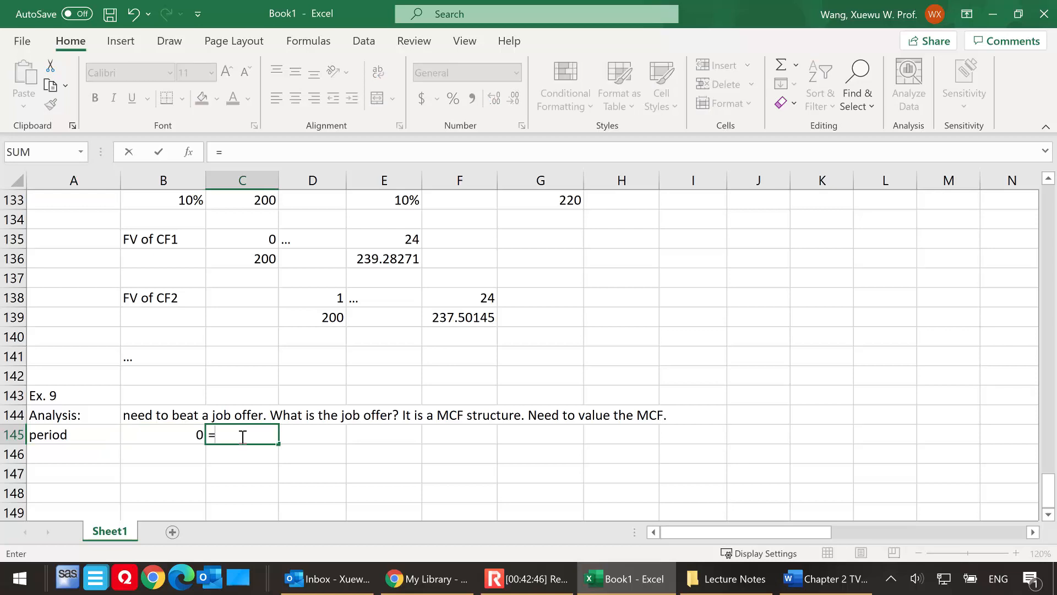
pyautogui.click(168, 436)
pyautogui.write('+1')
pyautogui.press('Return')
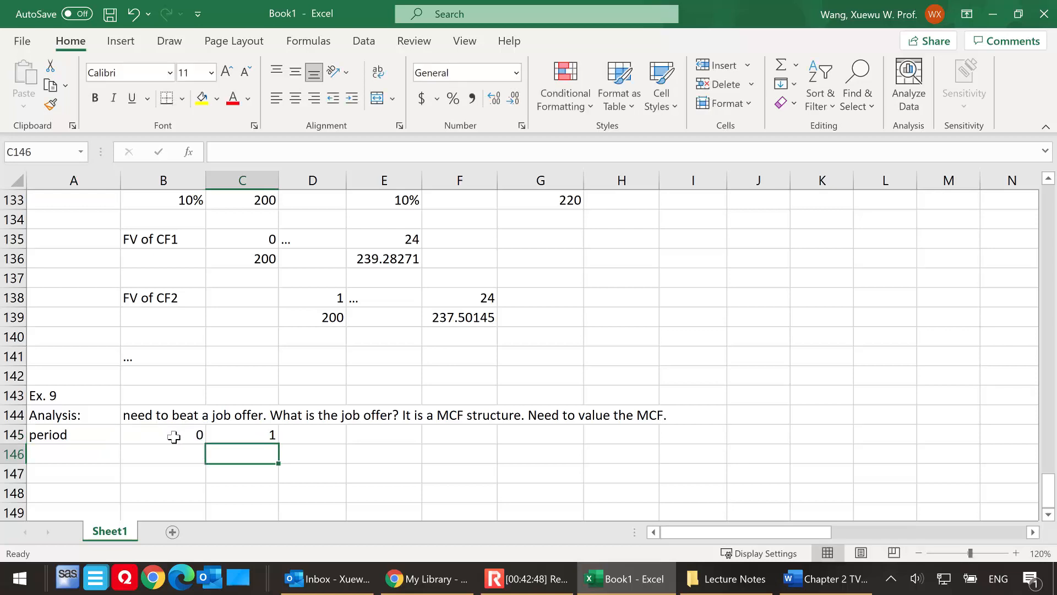
# Step: Fill the C145 period formula across row 145 through AA145 to reach period 25
pyautogui.click(253, 435)
pyautogui.moveTo(282, 443); pyautogui.dragTo(826, 443)
pyautogui.click(807, 434)
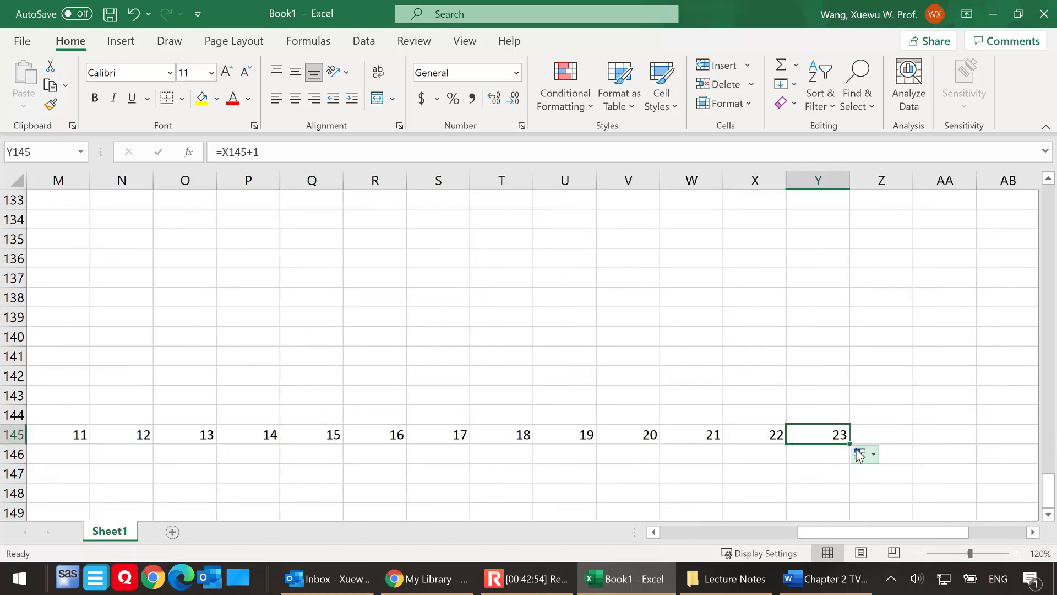
pyautogui.moveTo(850, 440); pyautogui.dragTo(793, 534)
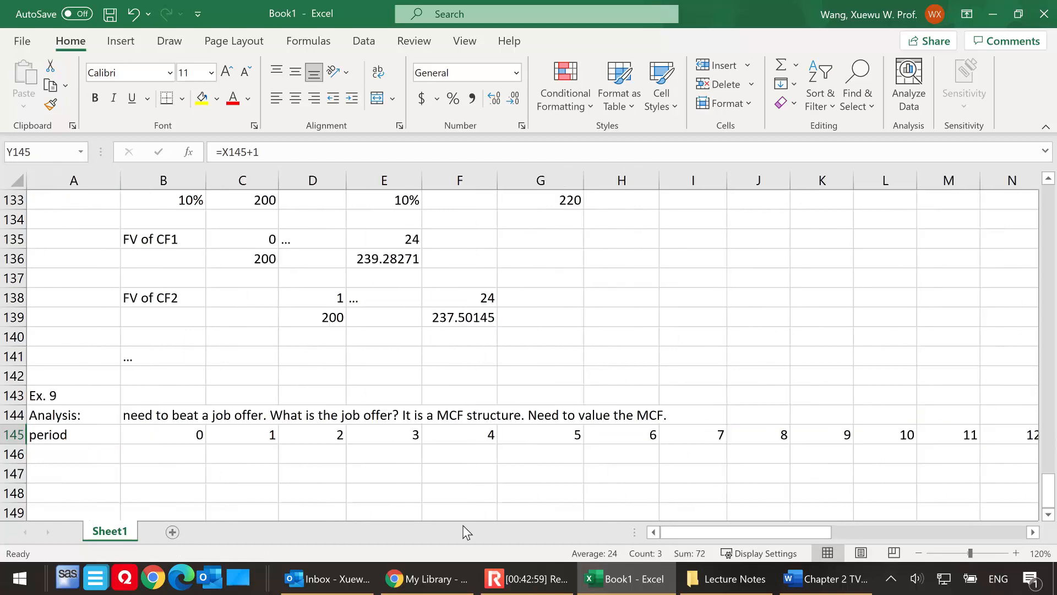
# Step: Label A146 "base salary" and enter 85000 in C146 under period 1
pyautogui.click(90, 459)
pyautogui.scroll(-1, 132, 438)
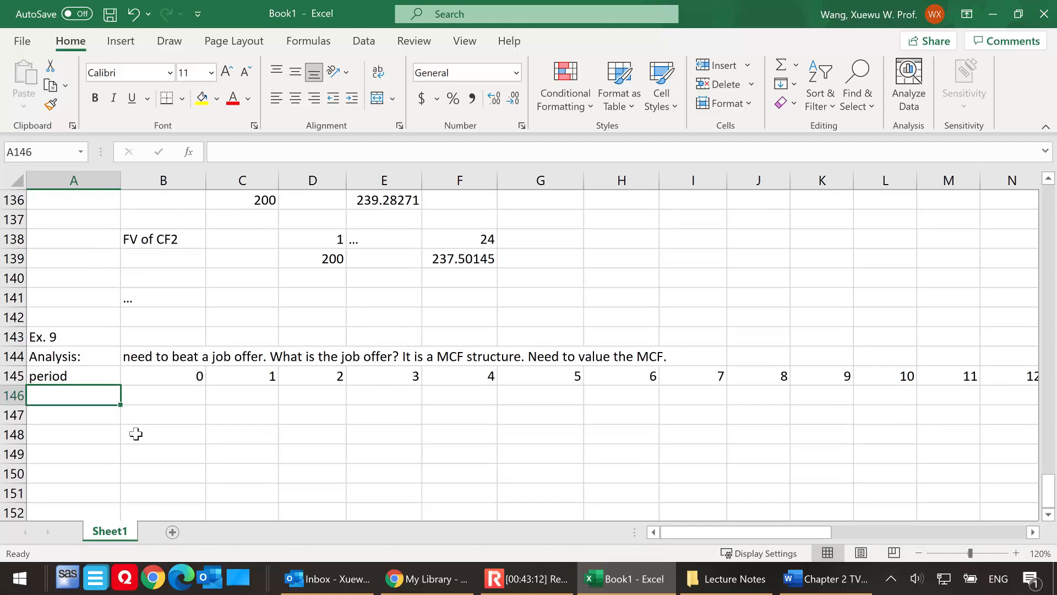
pyautogui.write('ba')
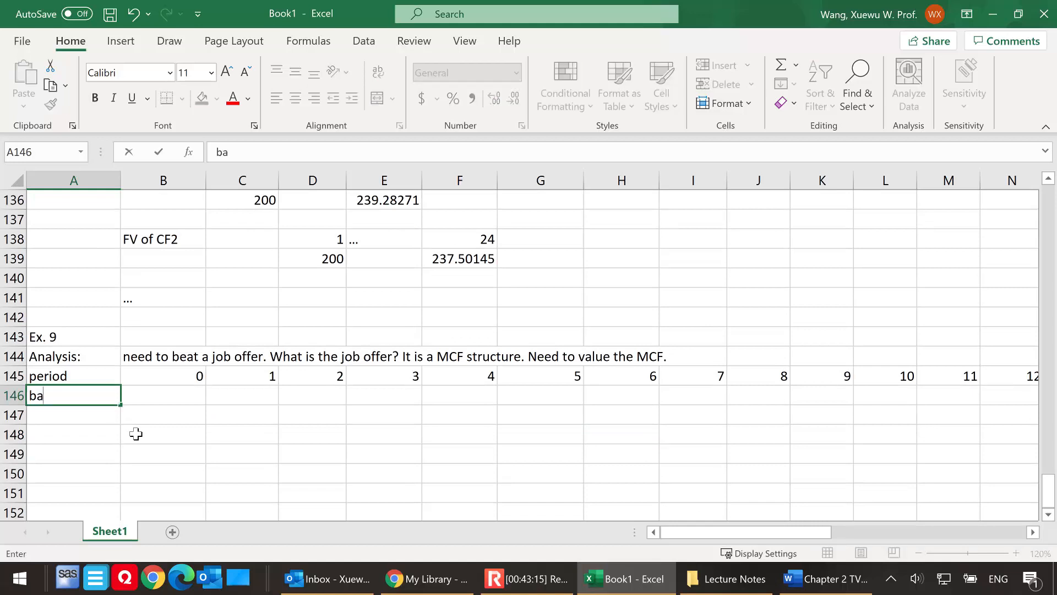
pyautogui.write('se salary')
pyautogui.click(160, 400)
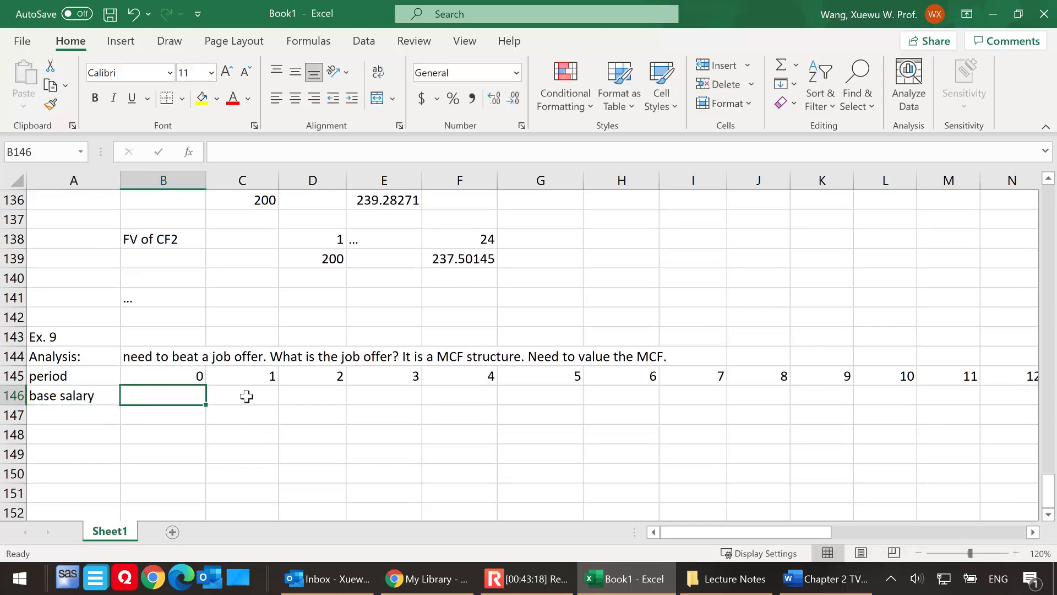
pyautogui.click(246, 396)
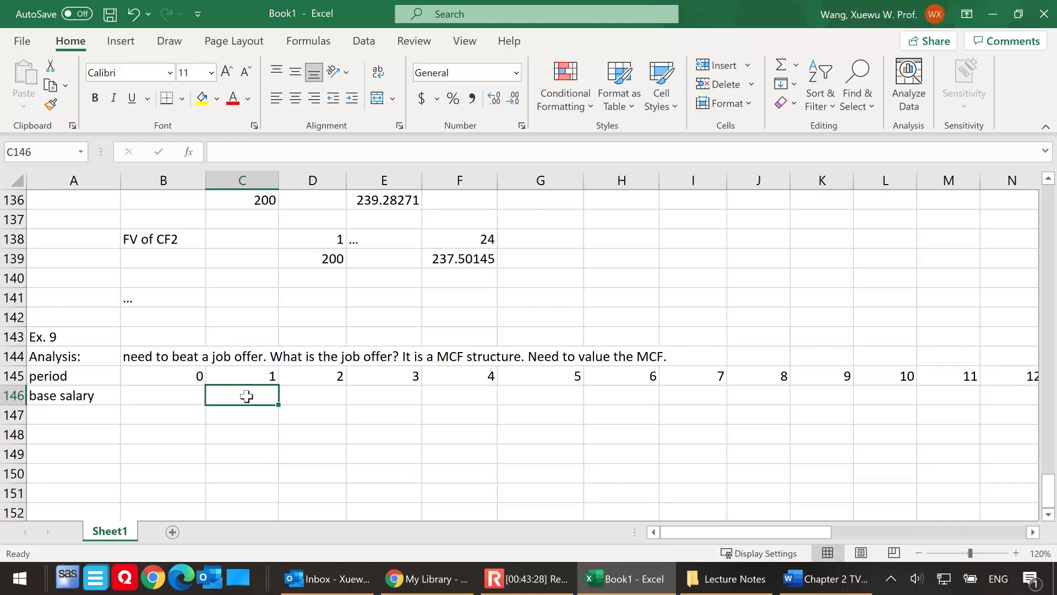
pyautogui.write('5000')
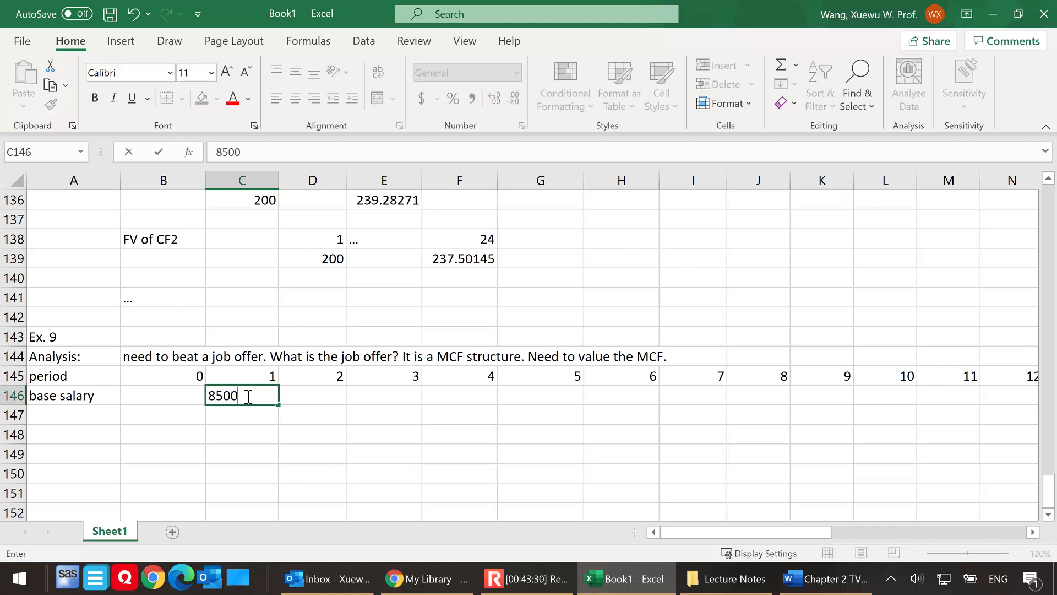
pyautogui.click(280, 421)
pyautogui.click(252, 397)
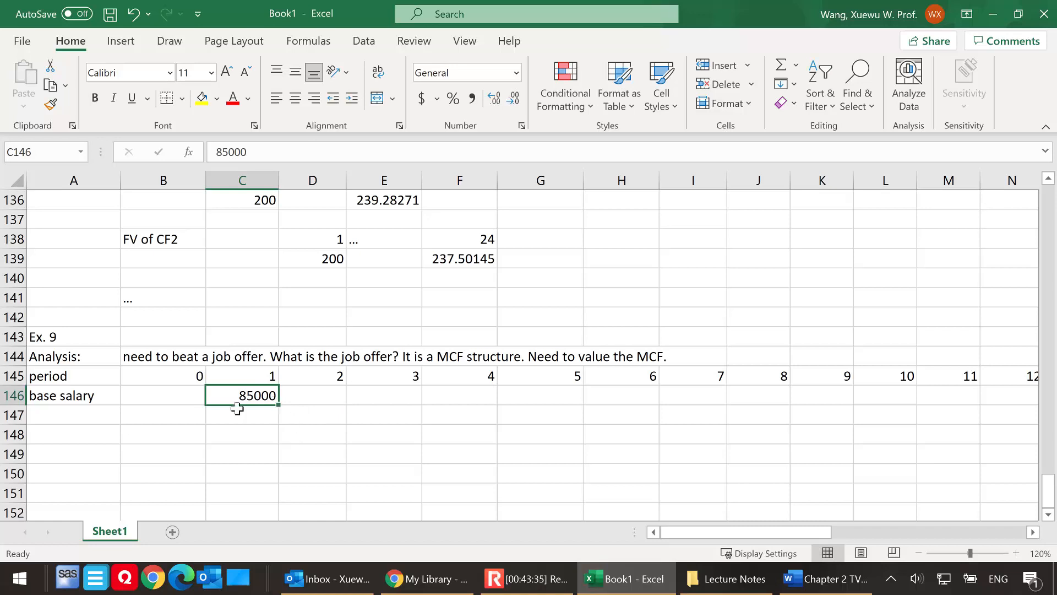
# Step: Label A147 "base sal. Inc." and enter 4% in D147 under period 2
pyautogui.click(67, 415)
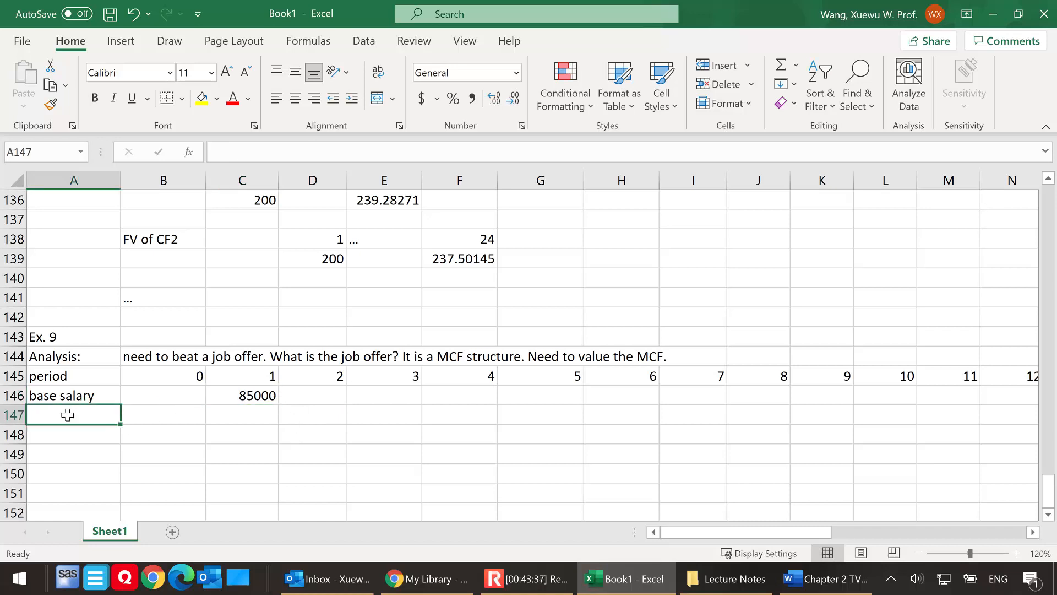
pyautogui.write('base s')
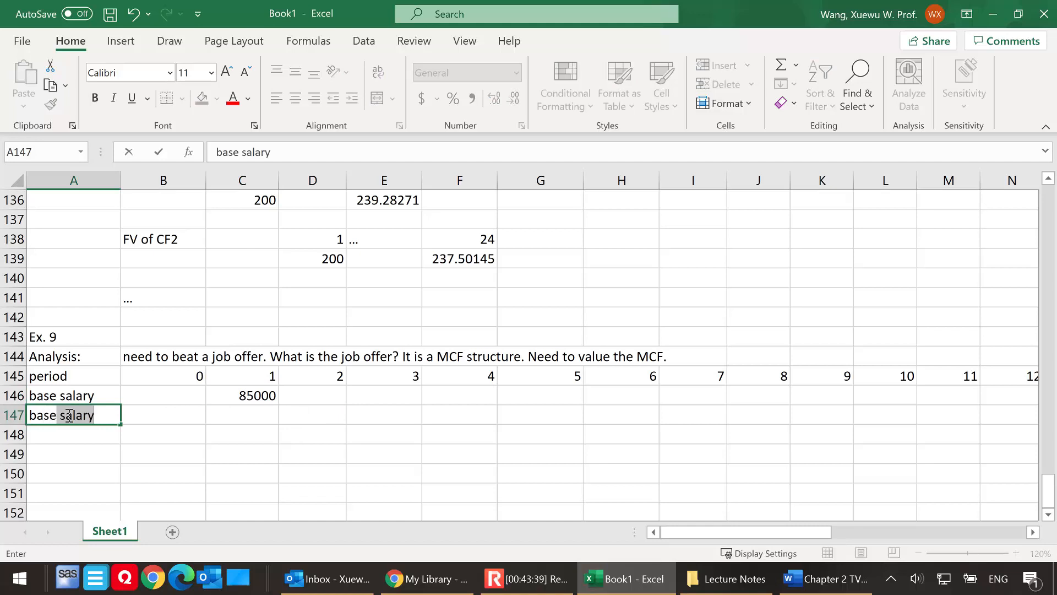
pyautogui.write('al. Inc.')
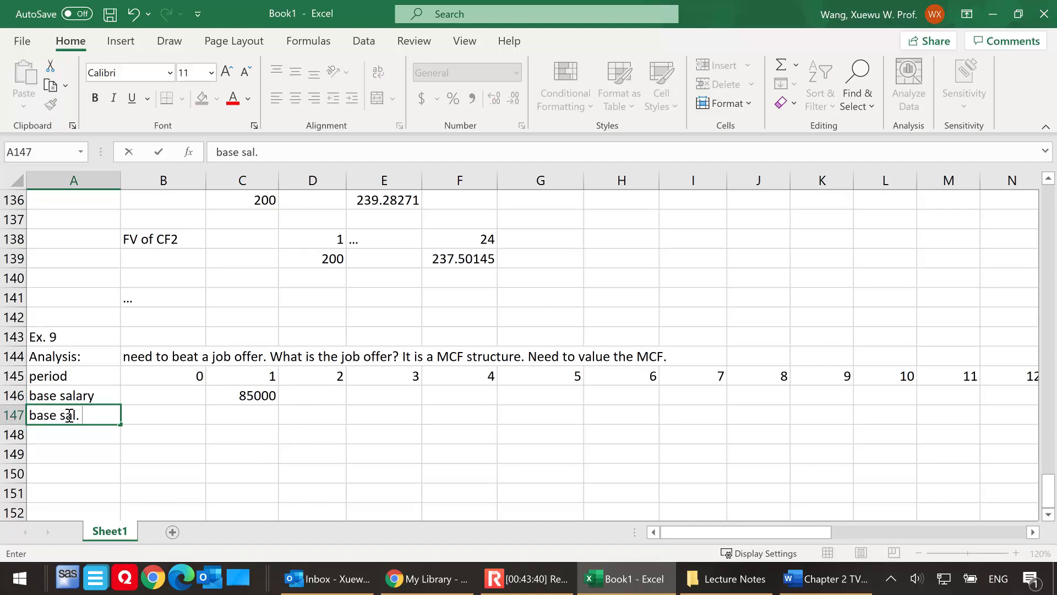
pyautogui.click(318, 416)
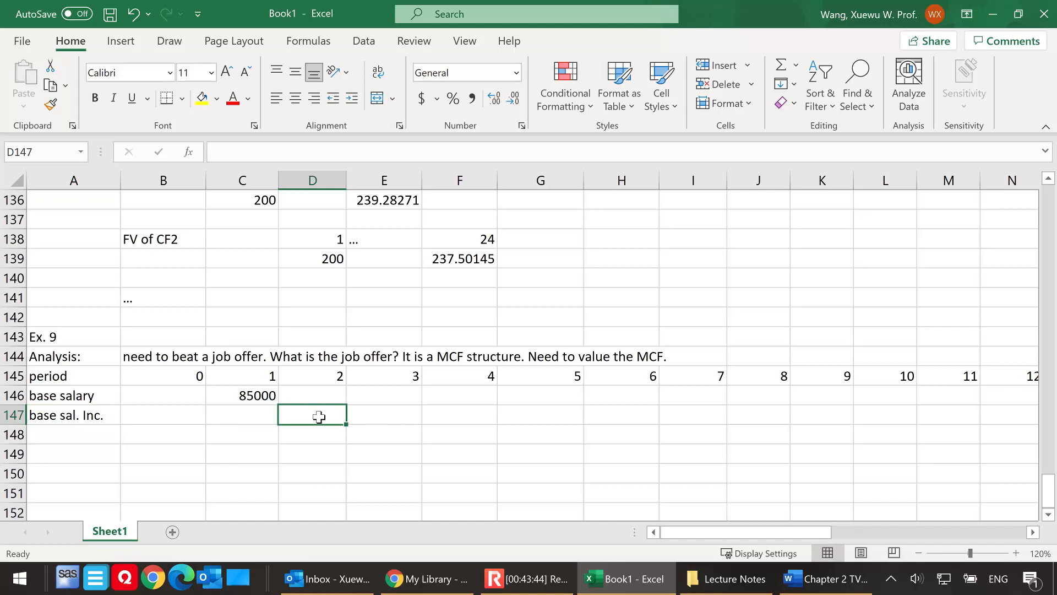
pyautogui.write('4%')
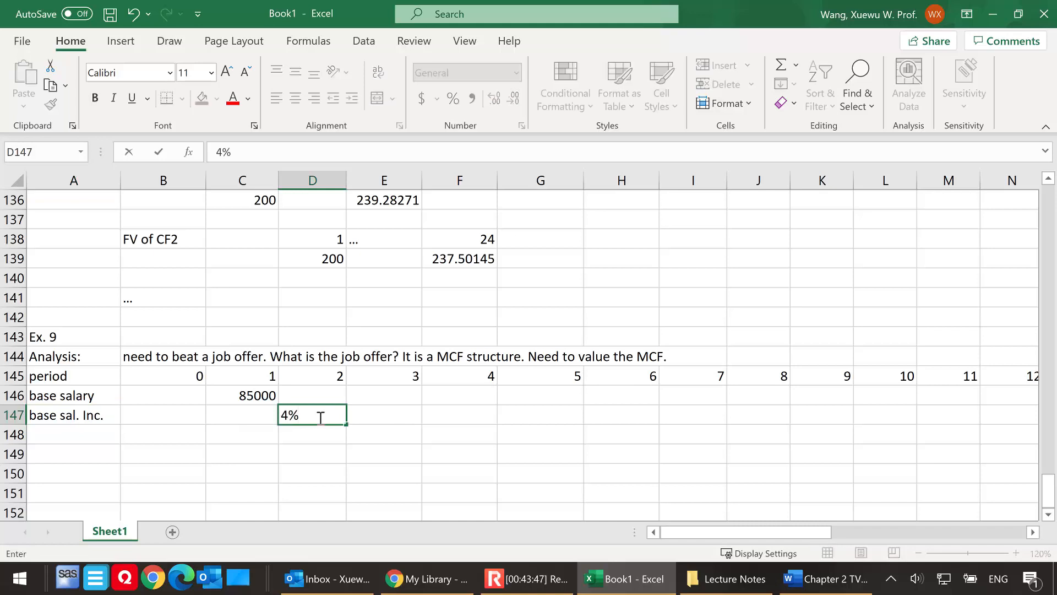
pyautogui.press('Return')
# Step: Copy the 4% raise from D147 across row 147 through AA147
pyautogui.click(331, 416)
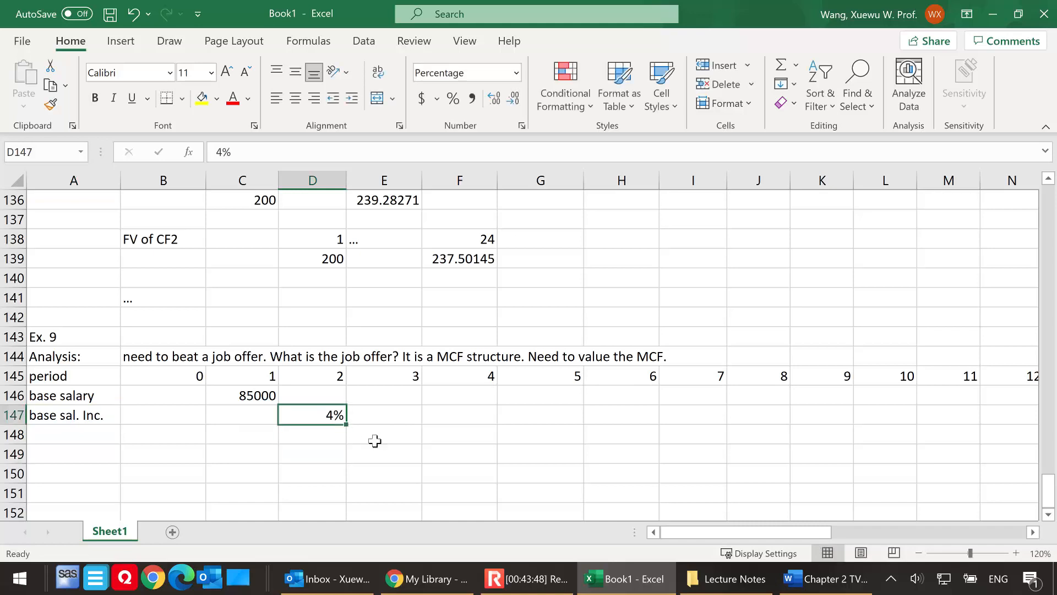
pyautogui.moveTo(347, 425); pyautogui.dragTo(903, 425)
pyautogui.moveTo(866, 536); pyautogui.dragTo(678, 537)
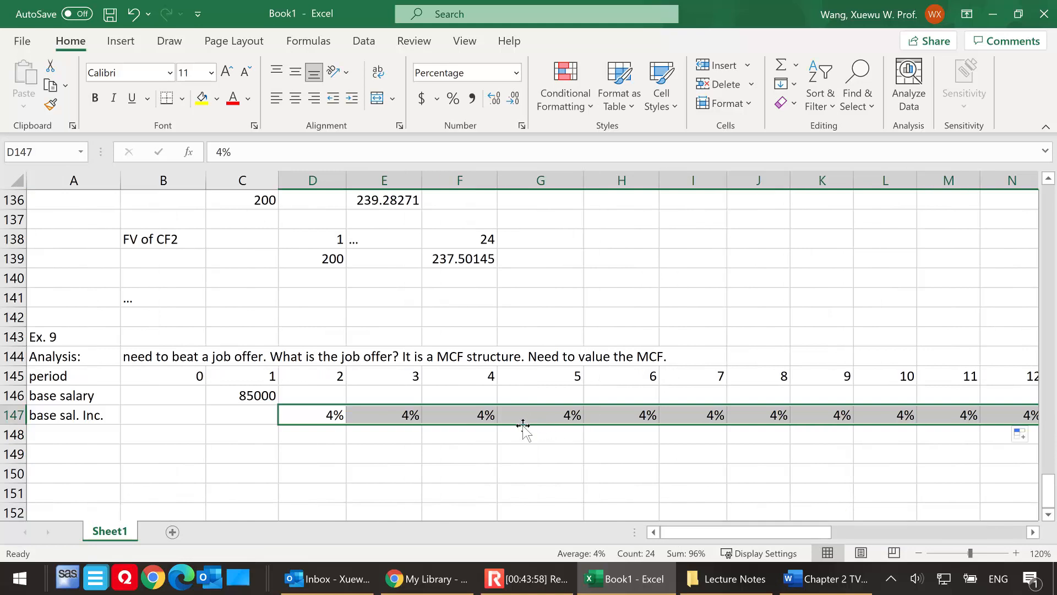
pyautogui.click(539, 417)
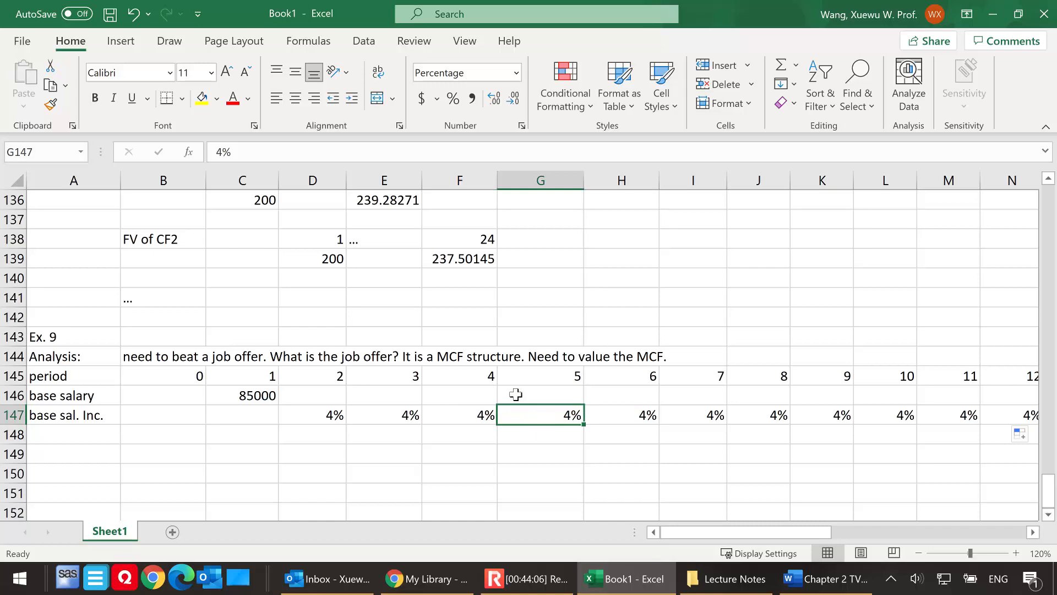
# Step: Calculate the period 2 base salary in D146 with the formula =C146*(1+D147)
pyautogui.click(66, 436)
pyautogui.click(324, 394)
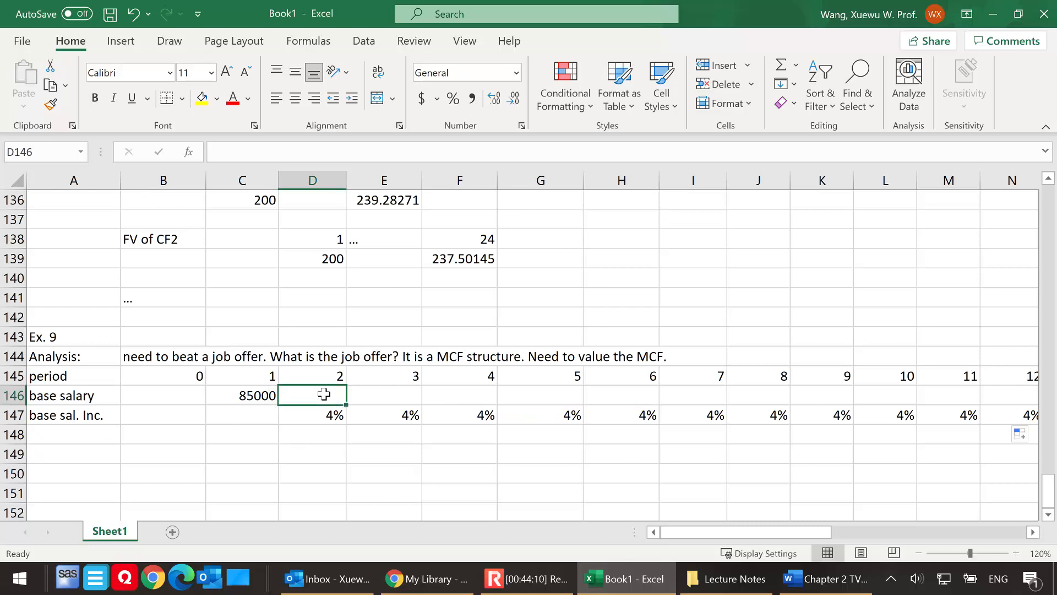
pyautogui.write('=')
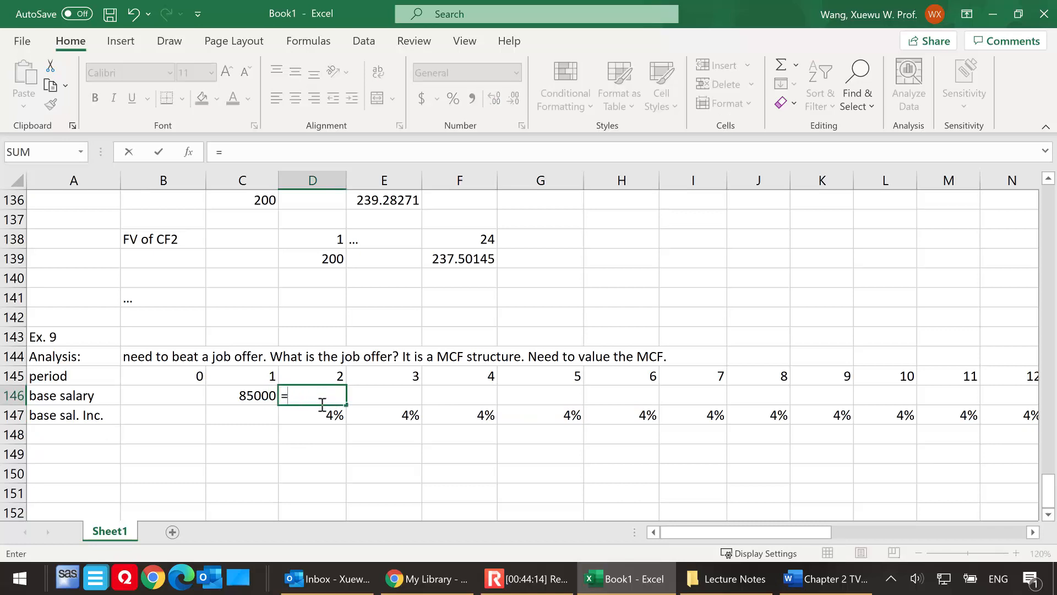
pyautogui.click(239, 395)
pyautogui.write('*(1+')
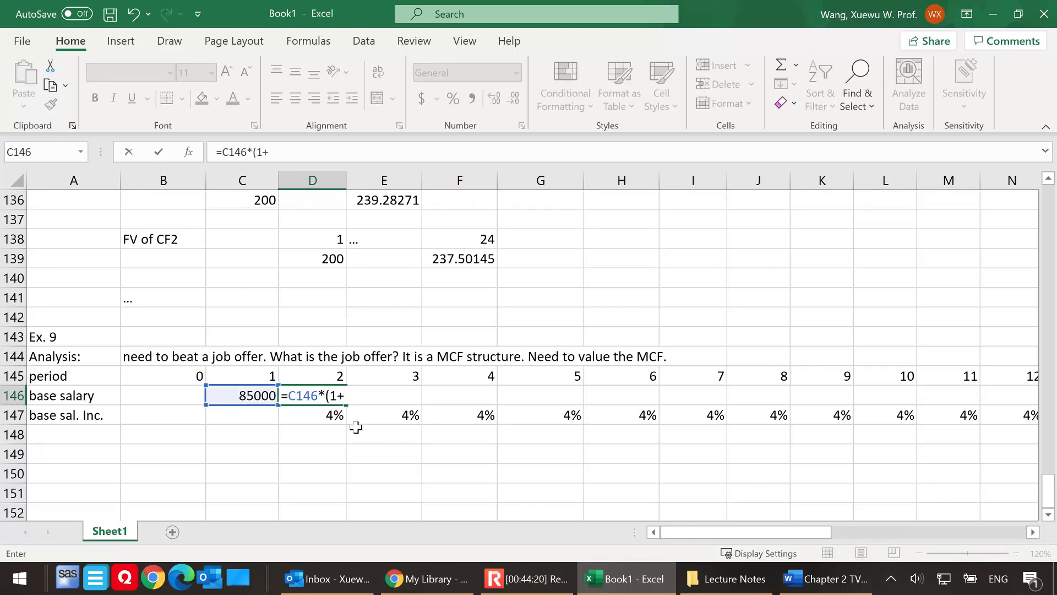
pyautogui.click(325, 419)
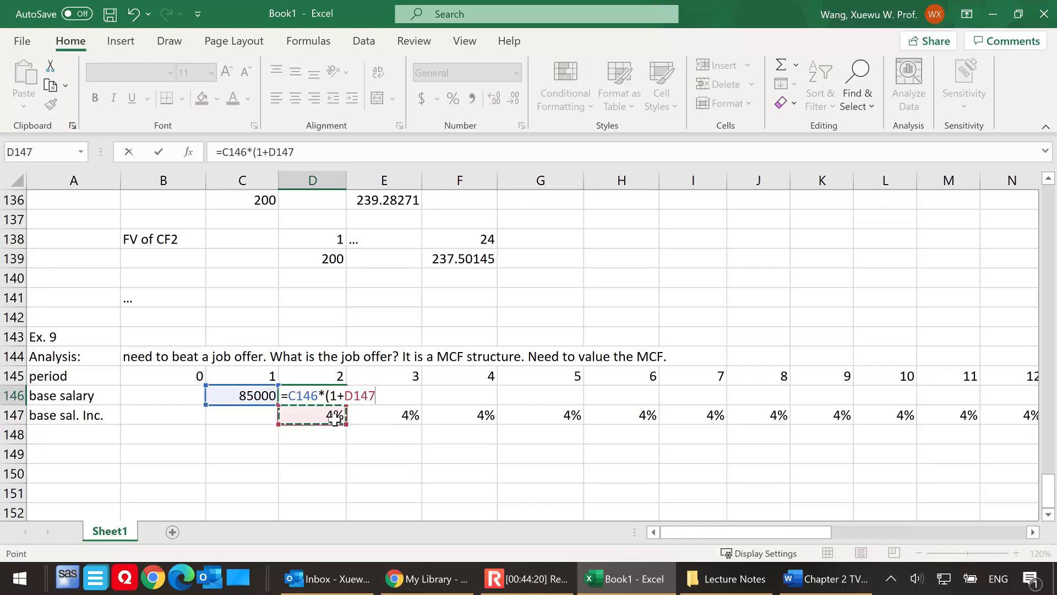
pyautogui.write(')')
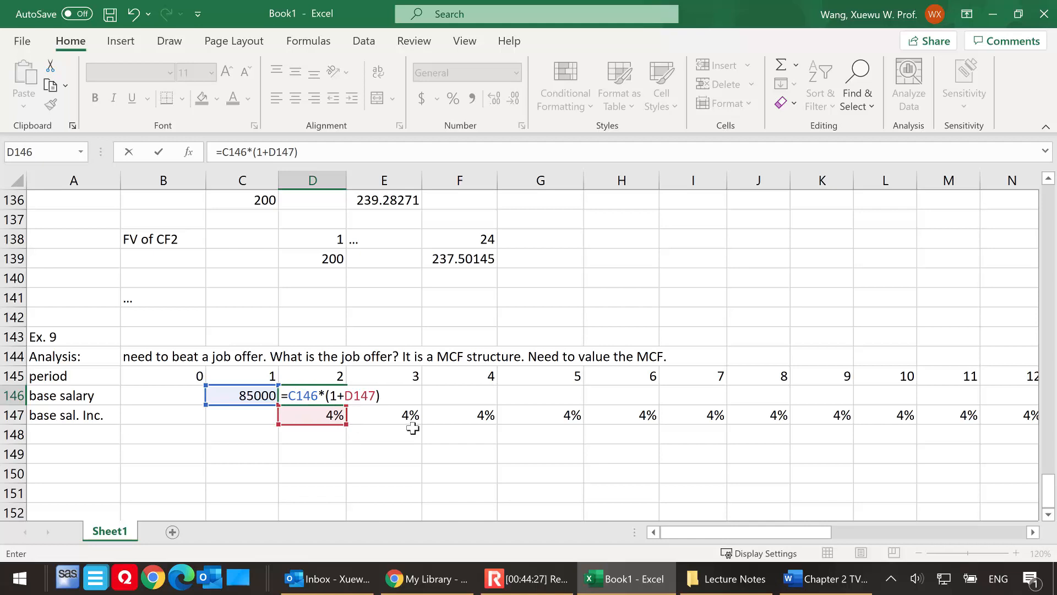
pyautogui.press('Return')
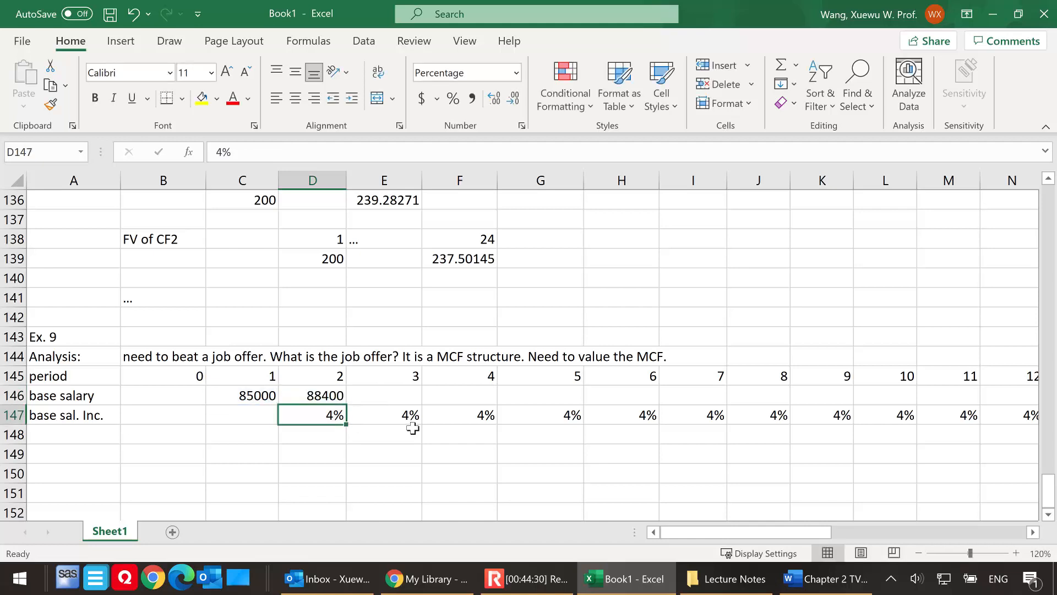
# Step: Fill the D146 salary growth formula across row 146 through AA146
pyautogui.click(326, 400)
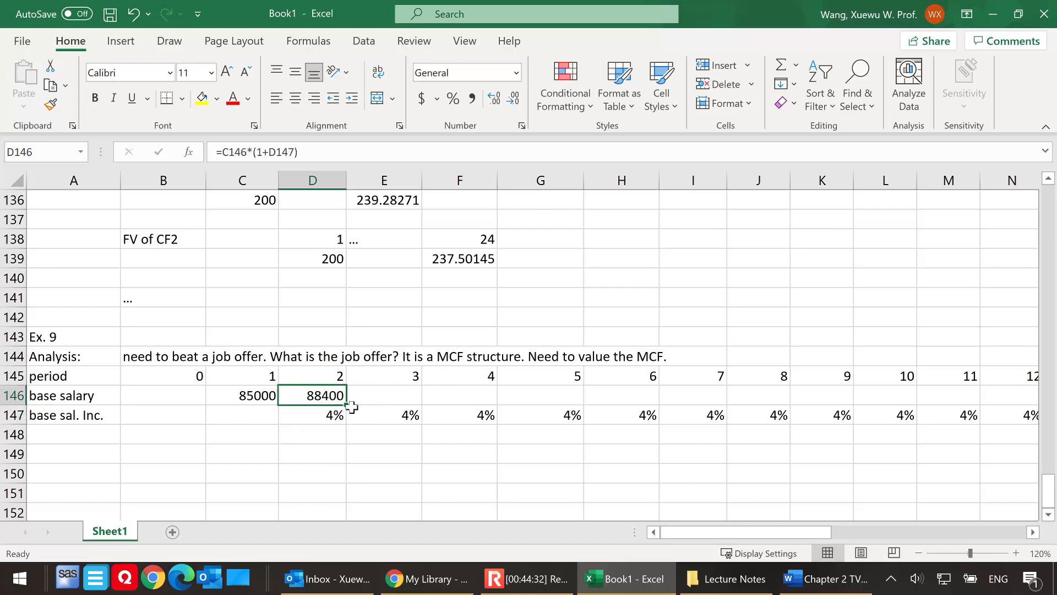
pyautogui.moveTo(348, 406); pyautogui.dragTo(925, 412)
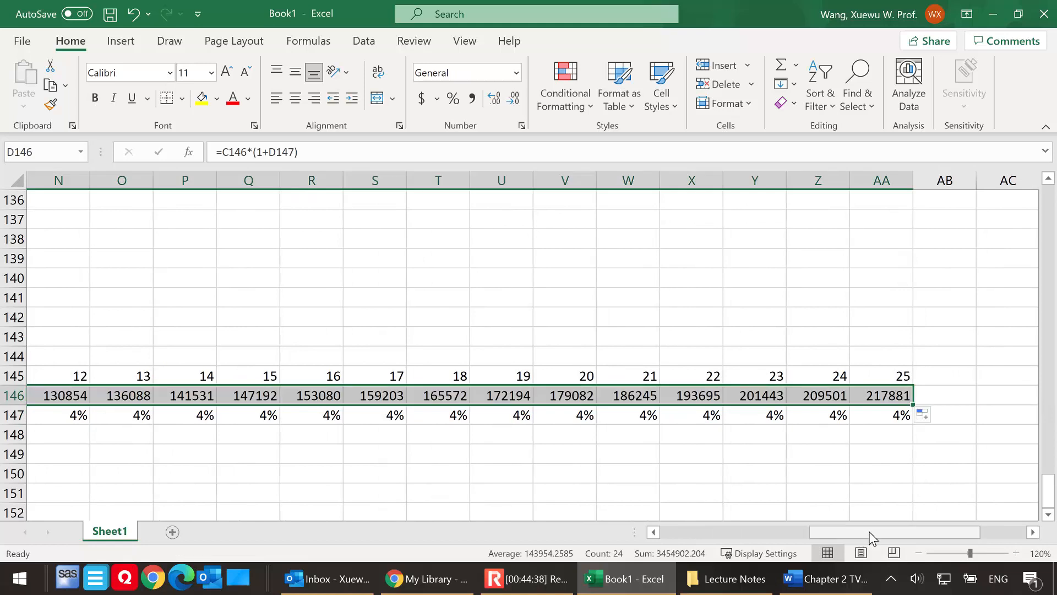
pyautogui.click(882, 398)
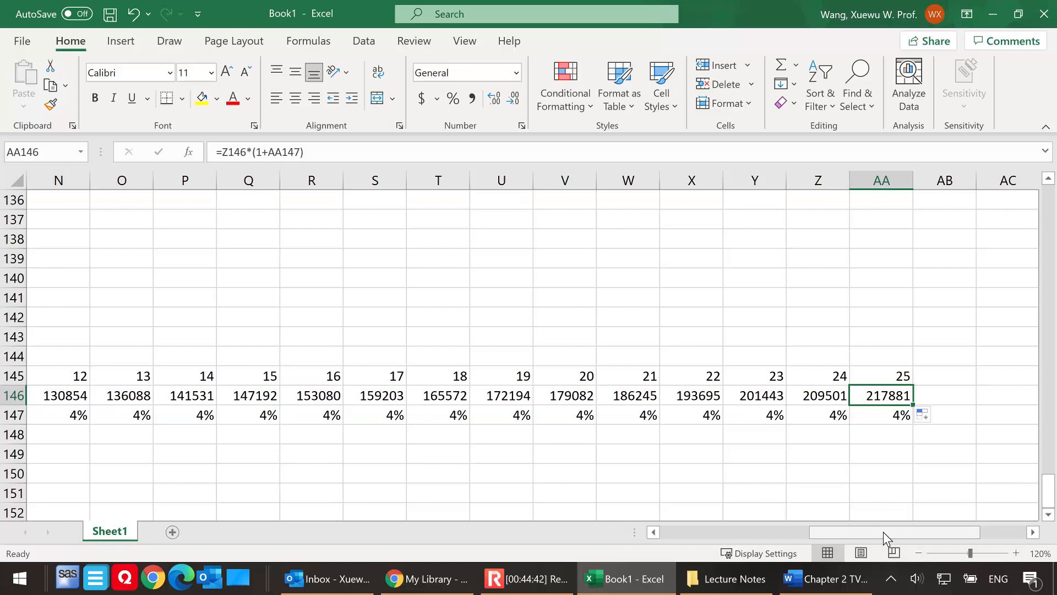
# Step: Label A149 "signon bonus" and enter 10000 in B149 under period 0
pyautogui.moveTo(882, 533); pyautogui.dragTo(603, 536)
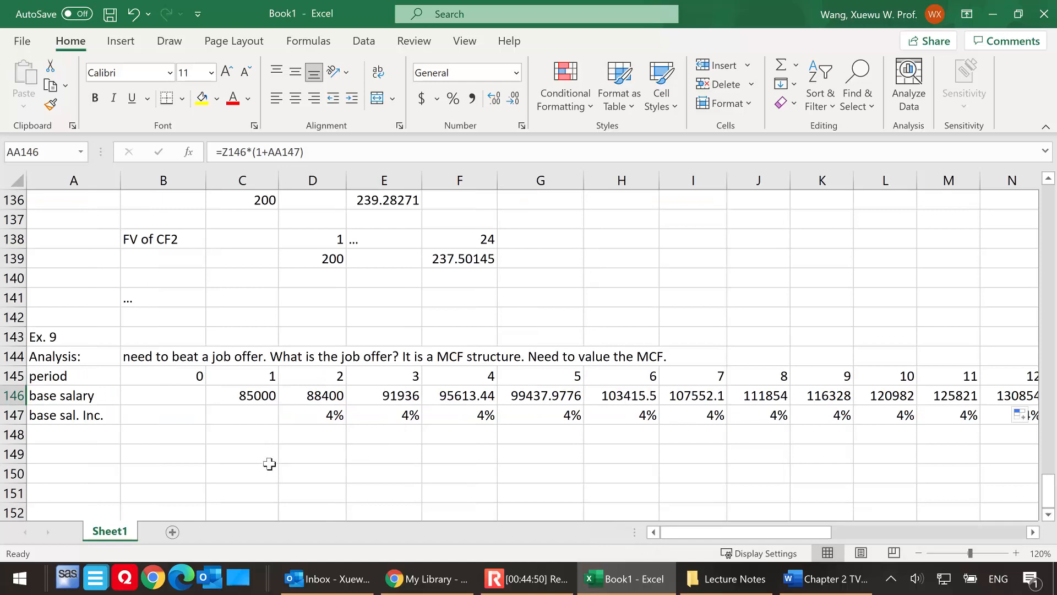
pyautogui.click(72, 449)
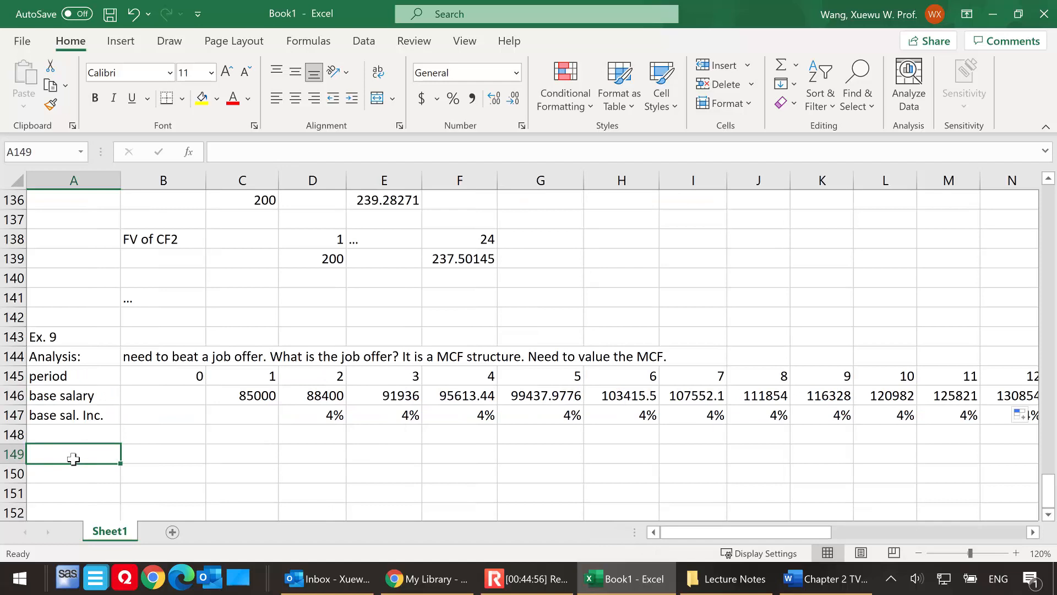
pyautogui.write('sign')
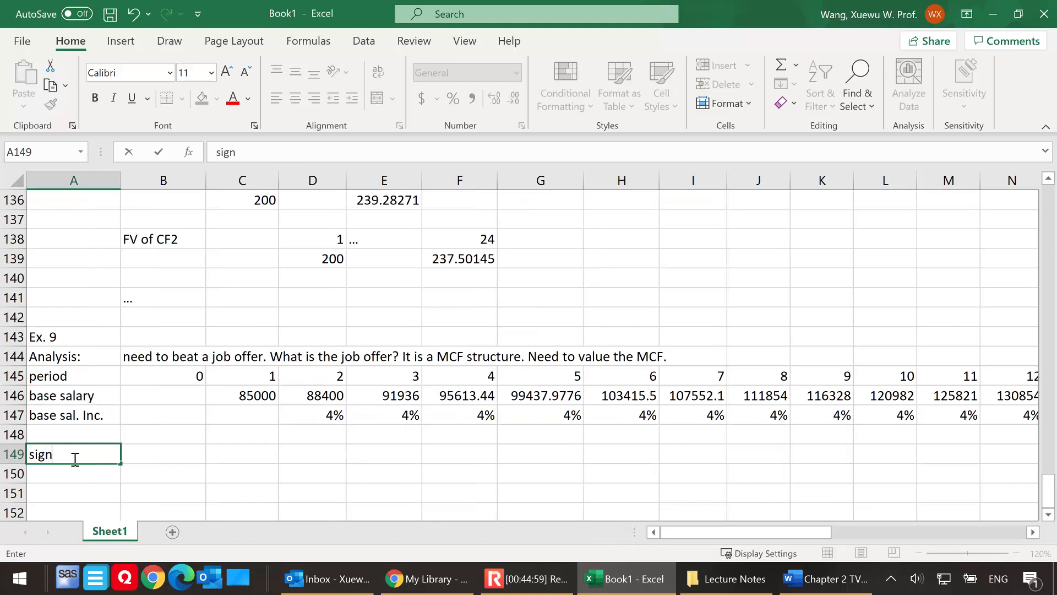
pyautogui.write('on bonus')
pyautogui.click(157, 451)
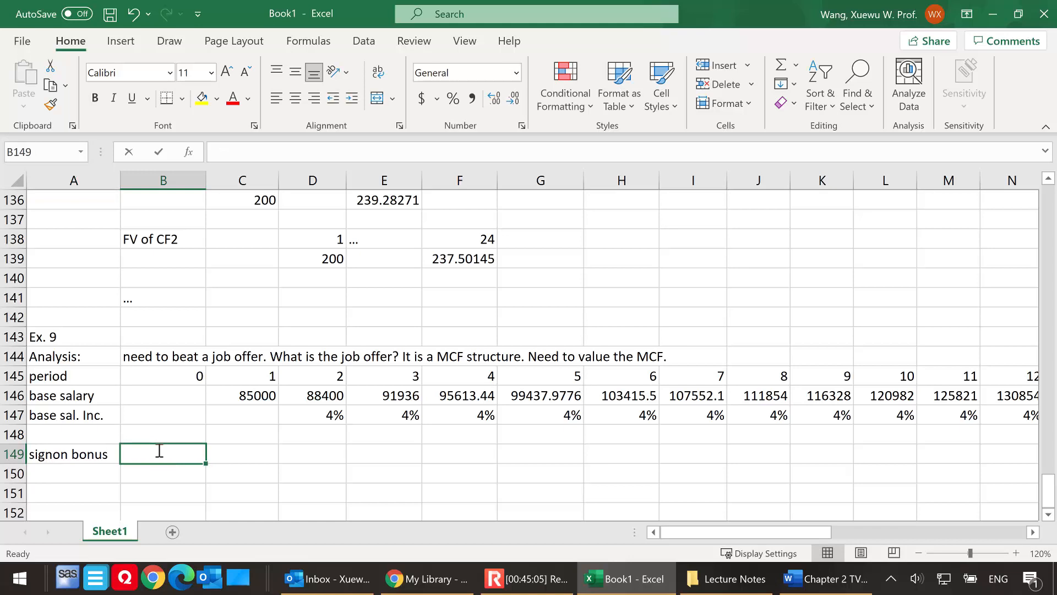
pyautogui.write('10000')
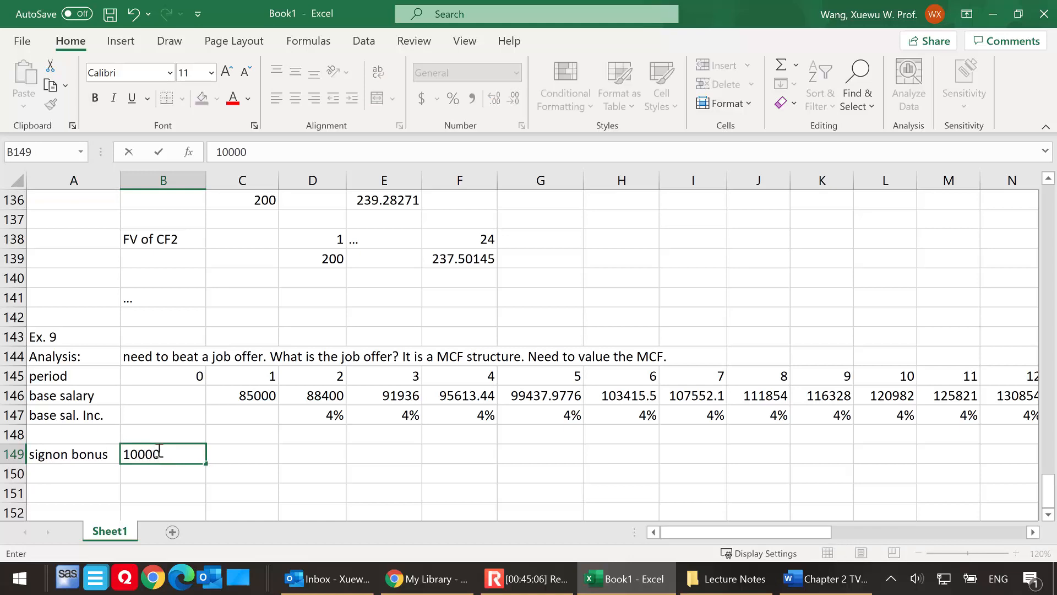
pyautogui.click(177, 474)
pyautogui.click(174, 459)
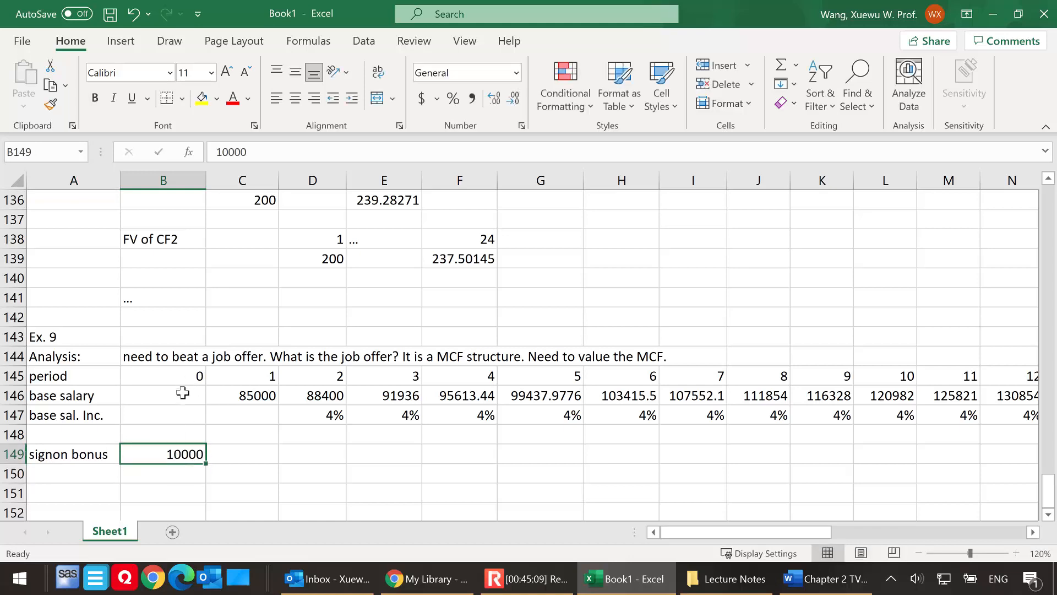
# Step: Label A150 "annual bonus" and calculate the period 1 bonus in C150 with the formula =C146*10%
pyautogui.click(49, 473)
pyautogui.scroll(-1, 182, 449)
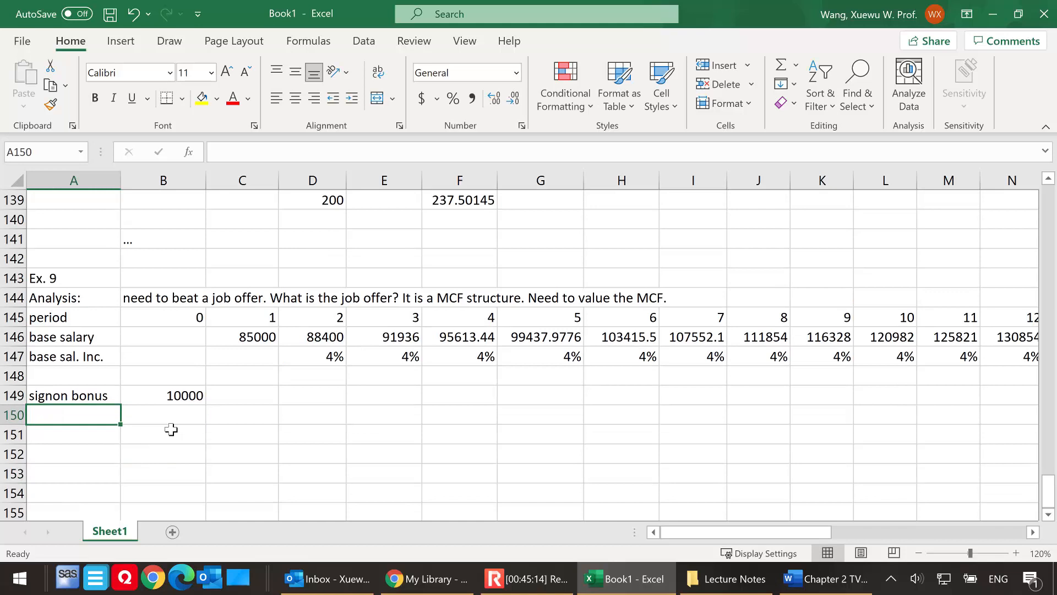
pyautogui.write('annual bonus')
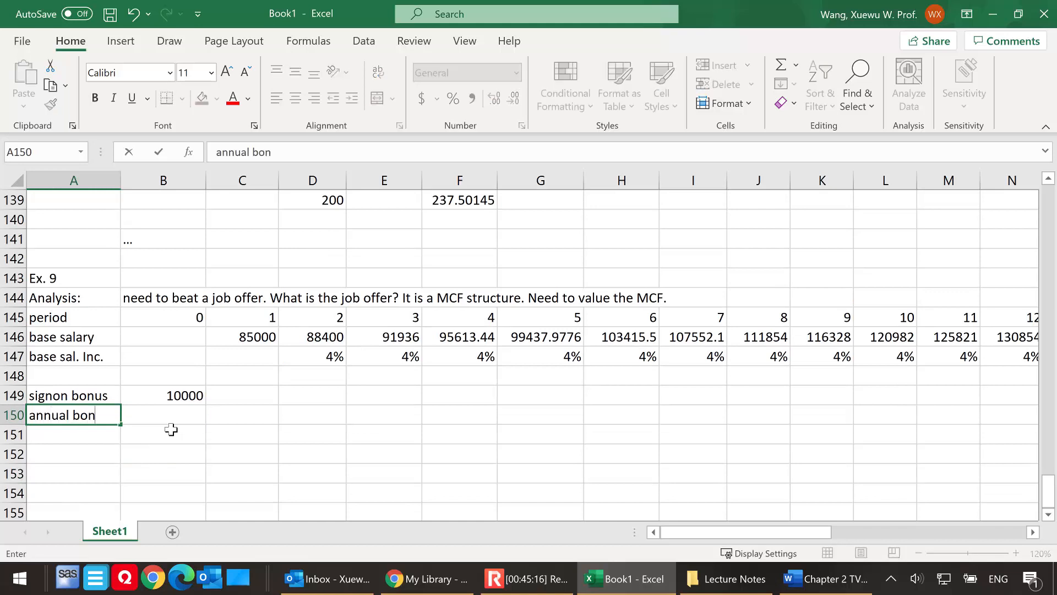
pyautogui.click(257, 415)
pyautogui.write('=')
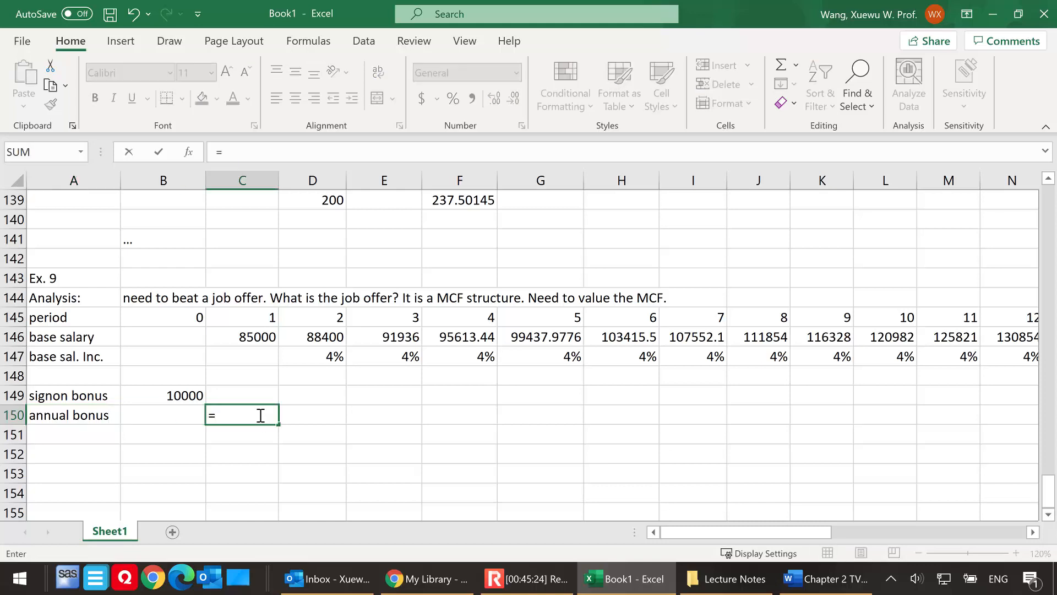
pyautogui.click(258, 335)
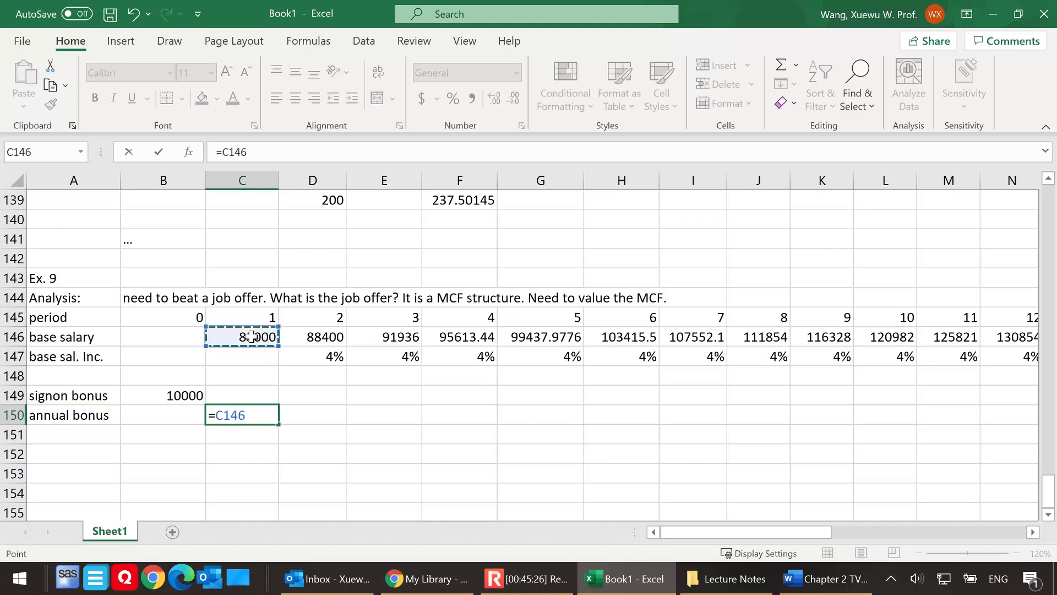
pyautogui.write('*10%')
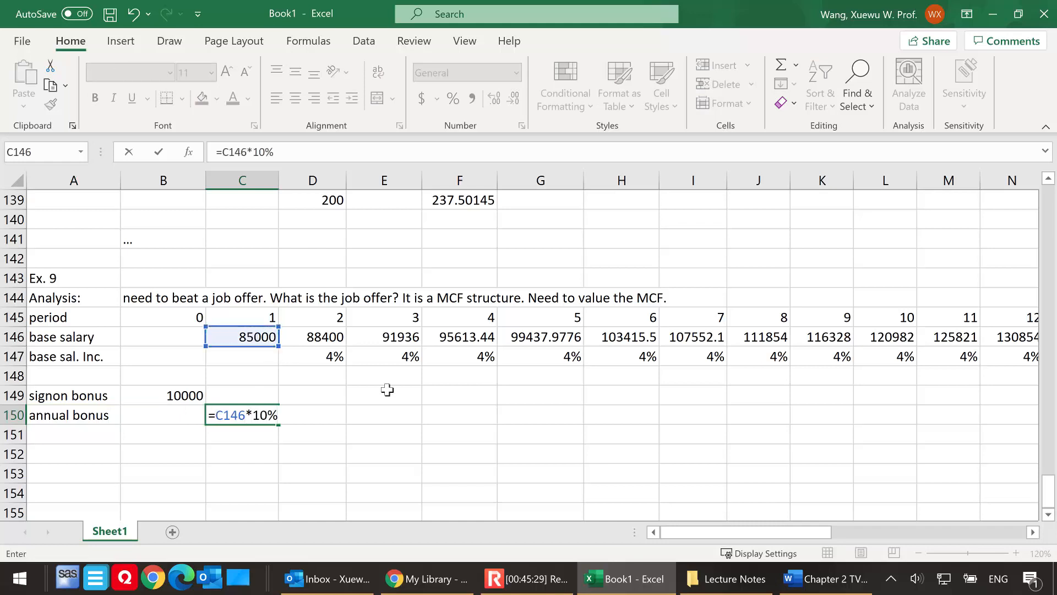
pyautogui.press('Return')
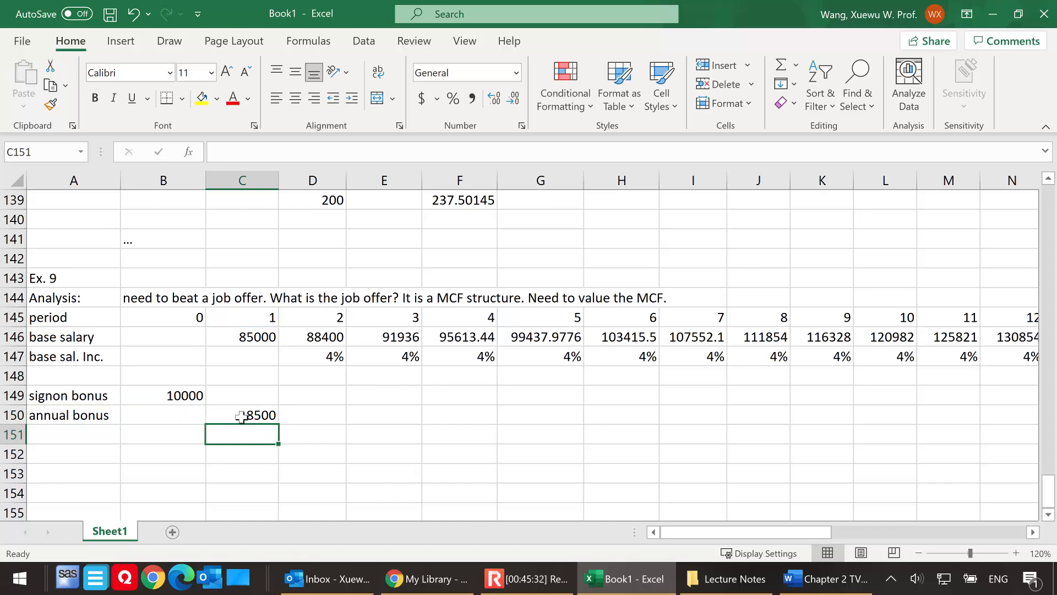
# Step: Fill the C150 annual bonus formula across row 150 through AA150
pyautogui.click(251, 339)
pyautogui.click(238, 415)
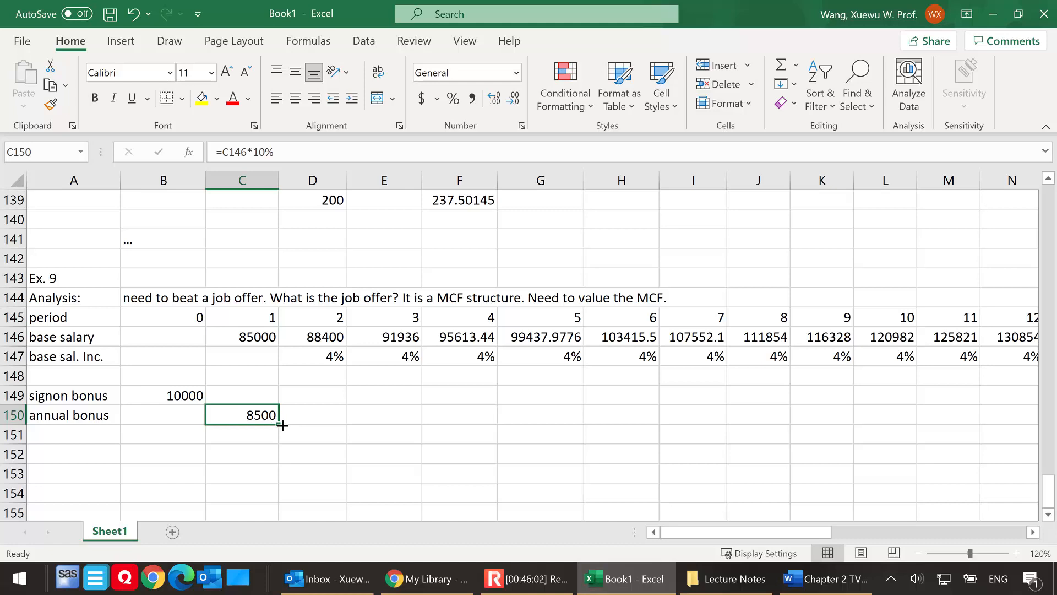
pyautogui.moveTo(278, 424); pyautogui.dragTo(716, 422)
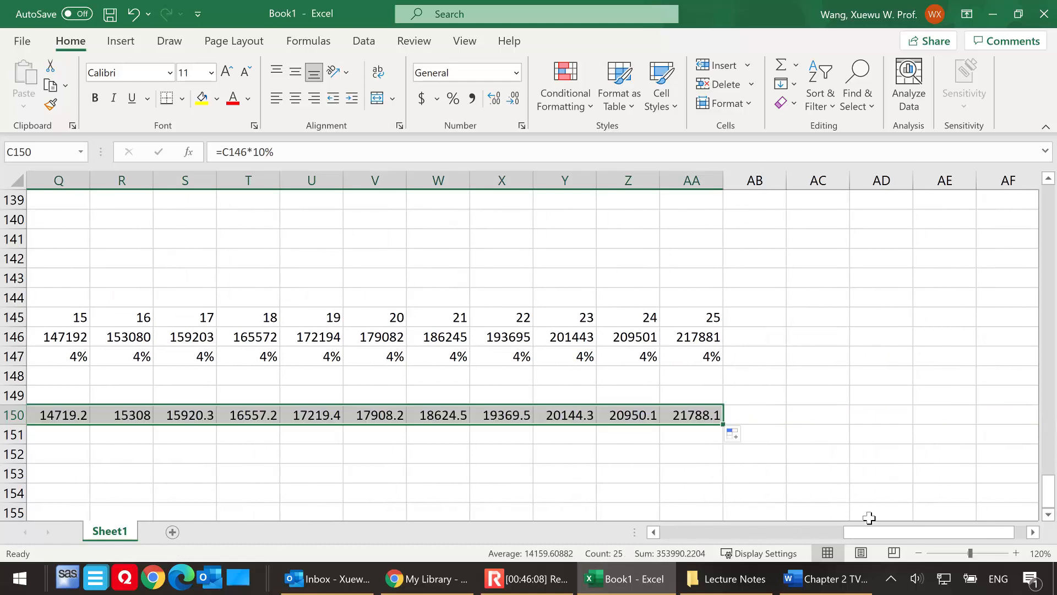
# Step: Label A152 "CF per period", leaving row 151 blank below the annual bonus row
pyautogui.moveTo(872, 532); pyautogui.dragTo(578, 536)
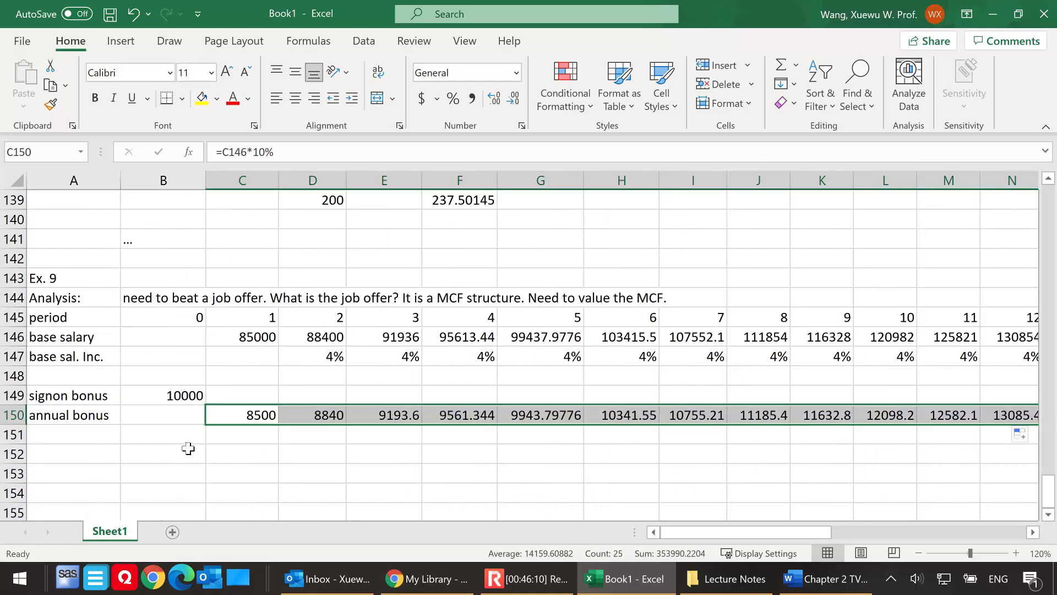
pyautogui.click(77, 438)
pyautogui.click(69, 452)
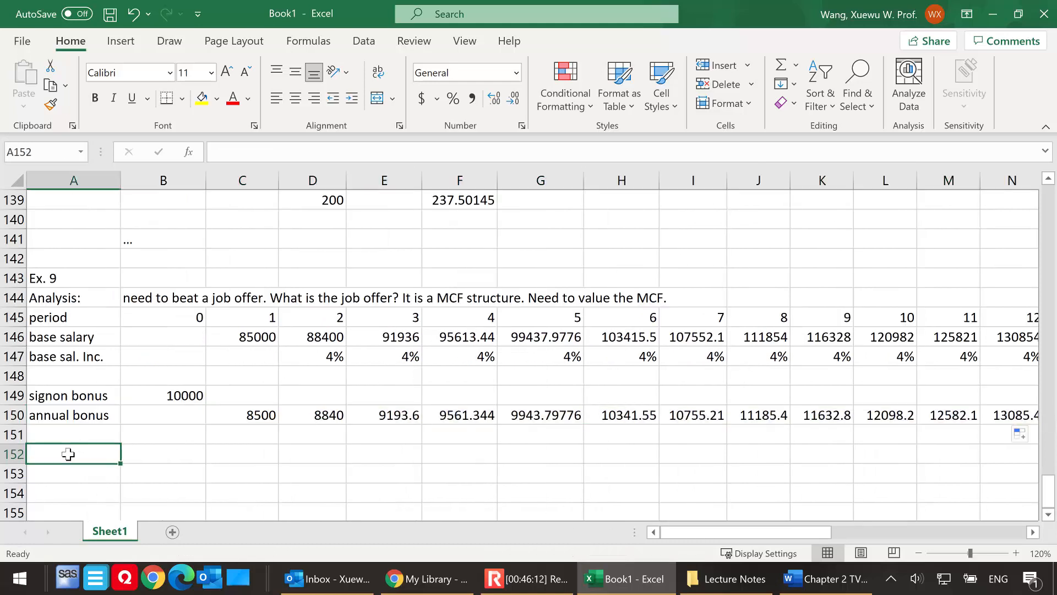
pyautogui.write('CF per p')
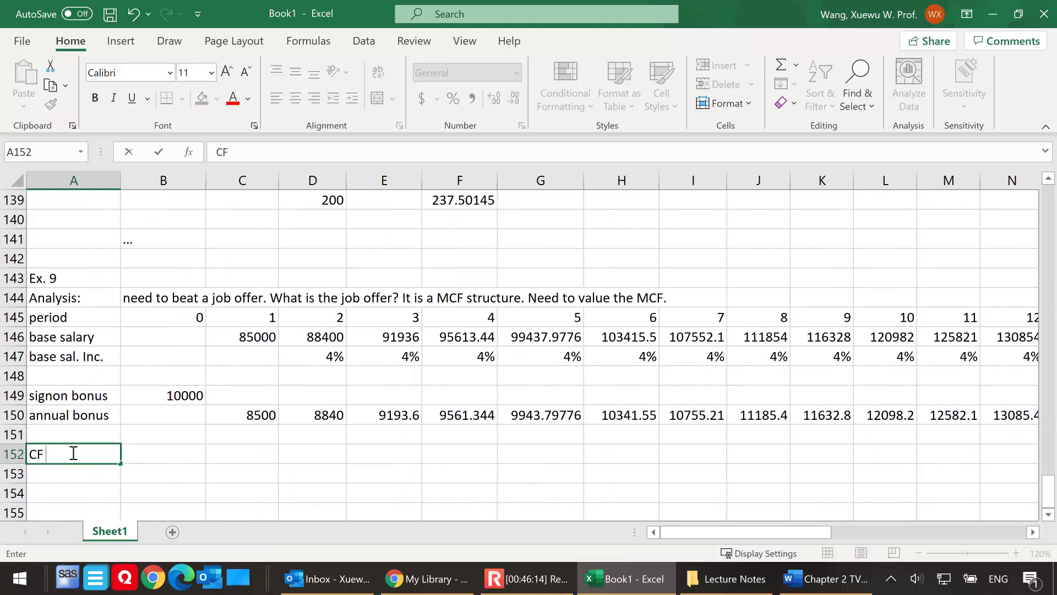
pyautogui.press('BackSpace')
pyautogui.write('period')
# Step: Set the period 0 cash flow in B152 to the sign-on bonus with the formula =B149
pyautogui.click(183, 456)
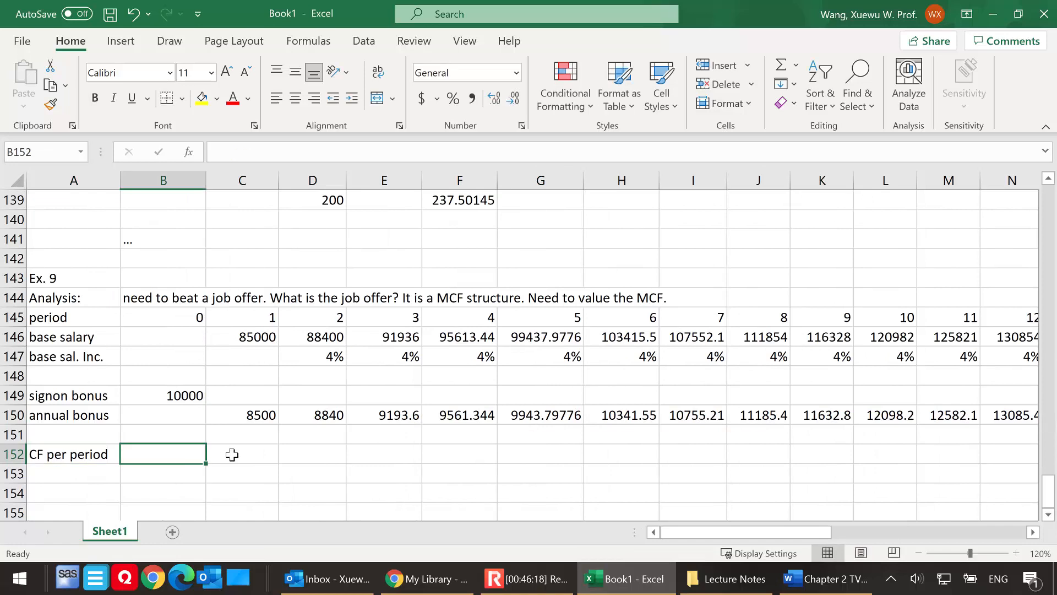
pyautogui.click(235, 453)
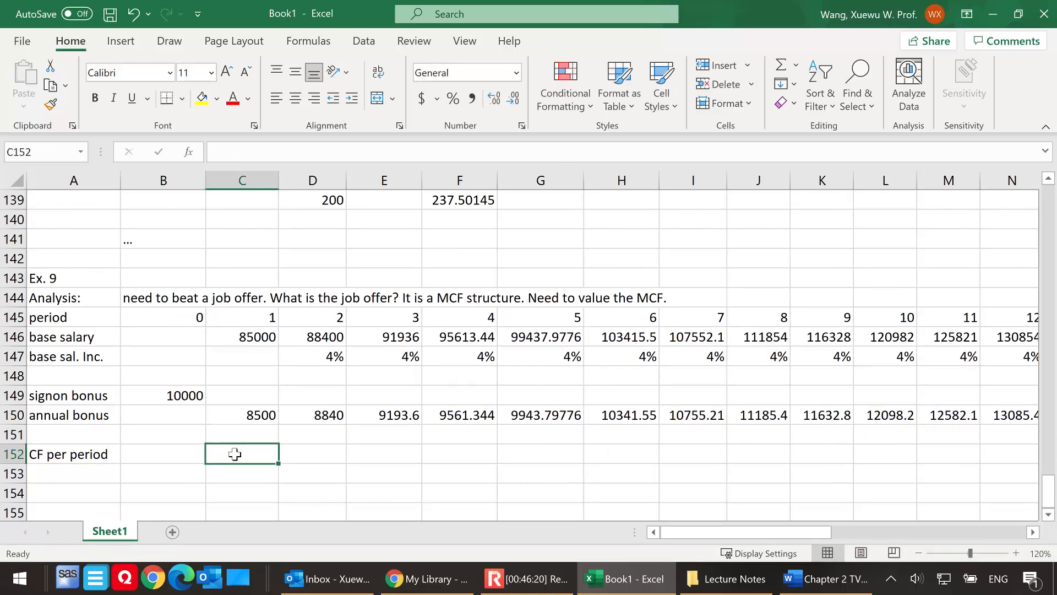
pyautogui.click(169, 456)
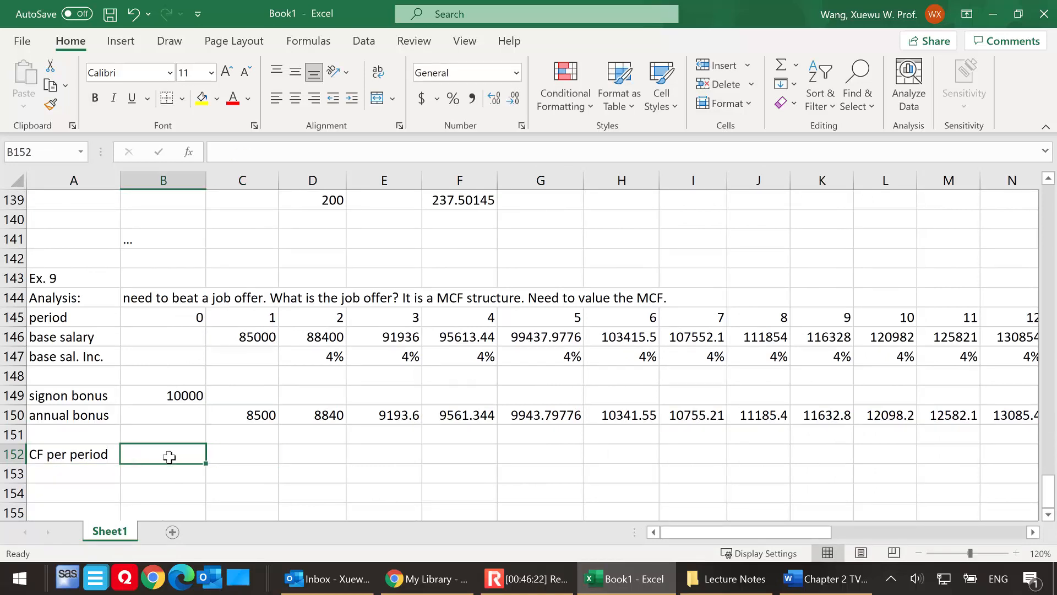
pyautogui.write('=')
pyautogui.click(185, 397)
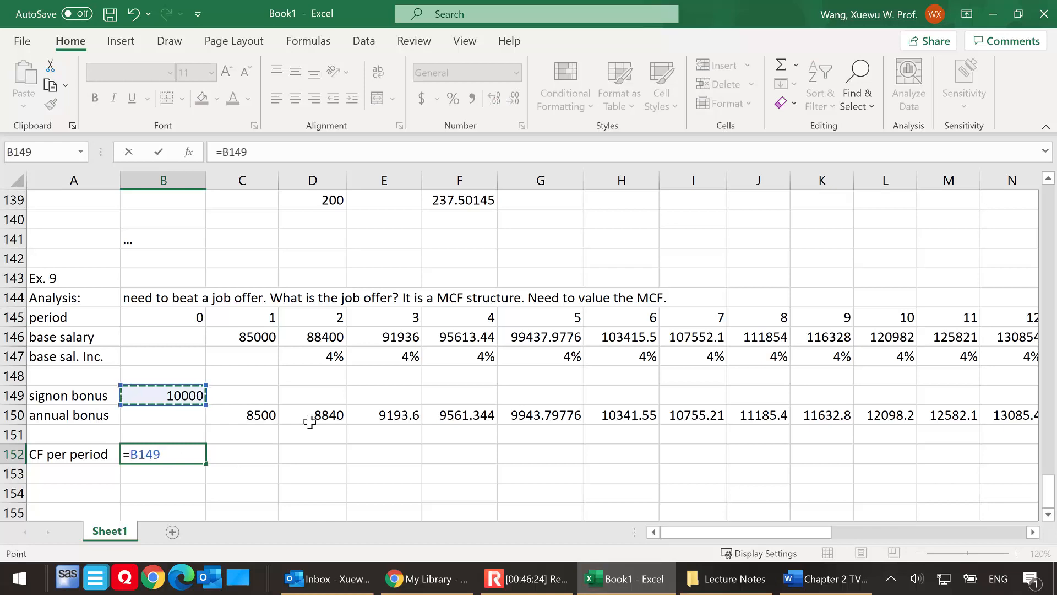
pyautogui.press('Return')
# Step: Calculate the period 1 cash flow in C152 as =C146+C150 and fill the formula across row 152 through AA152
pyautogui.click(245, 453)
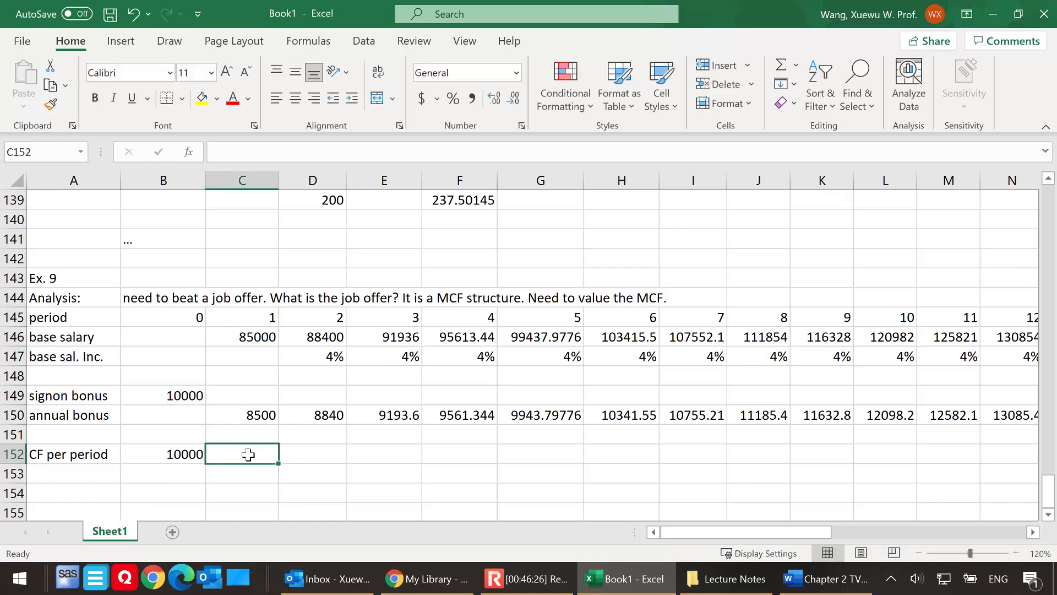
pyautogui.write('=')
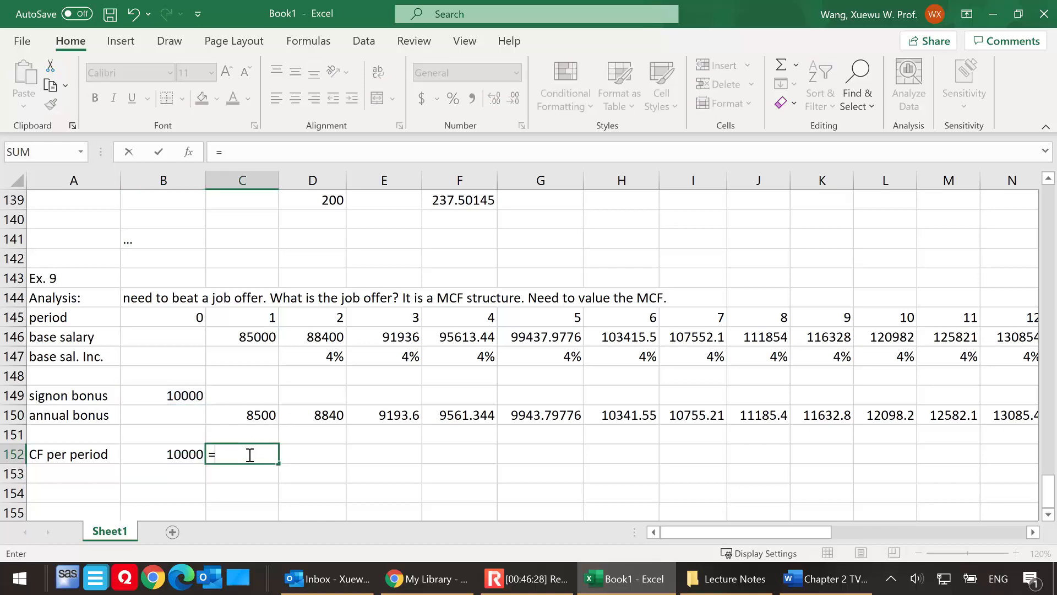
pyautogui.click(243, 337)
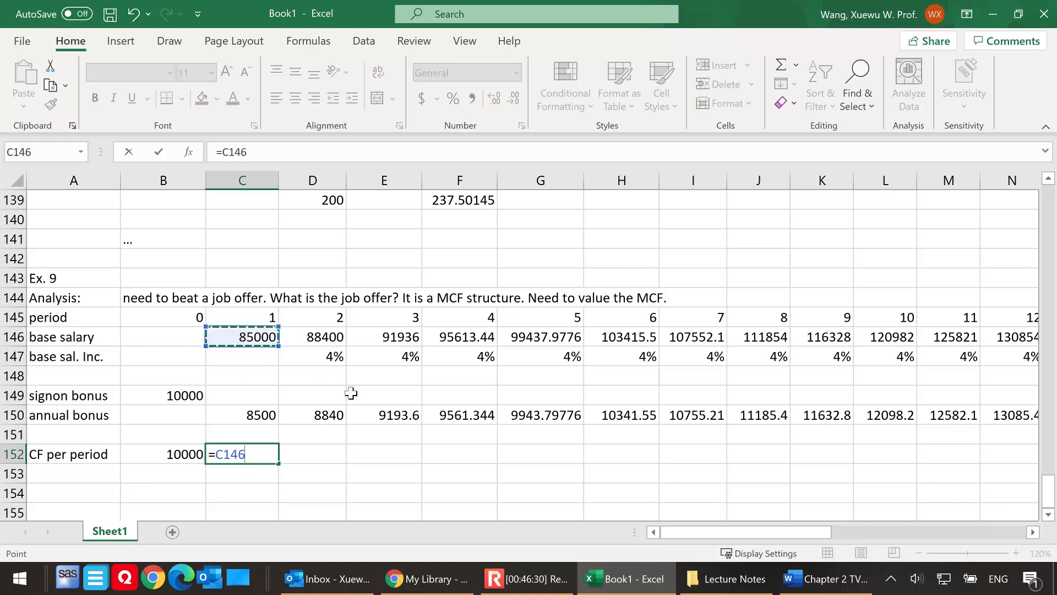
pyautogui.write('+')
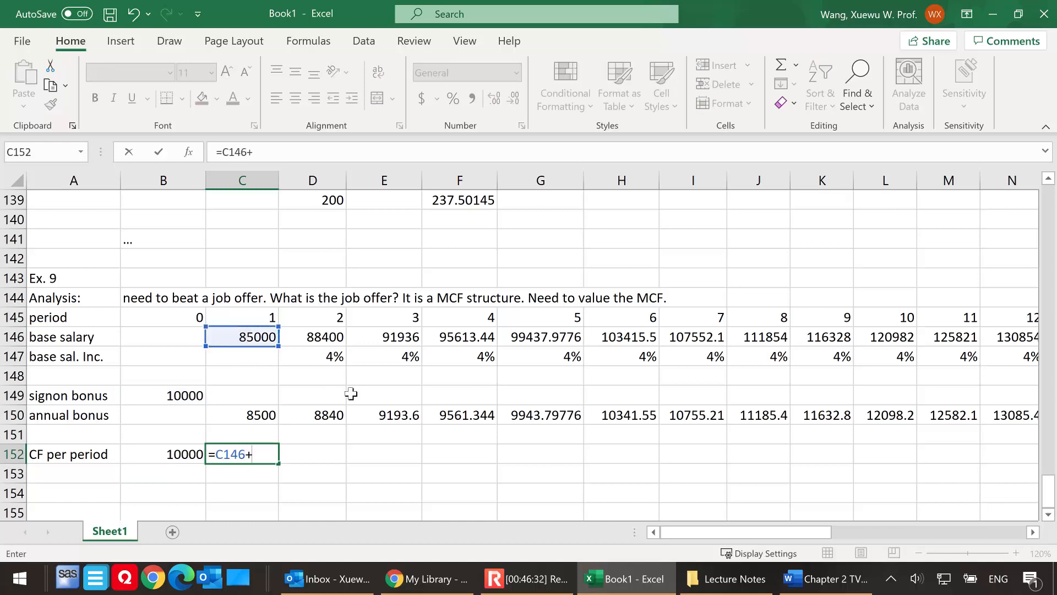
pyautogui.click(236, 417)
pyautogui.press('Return')
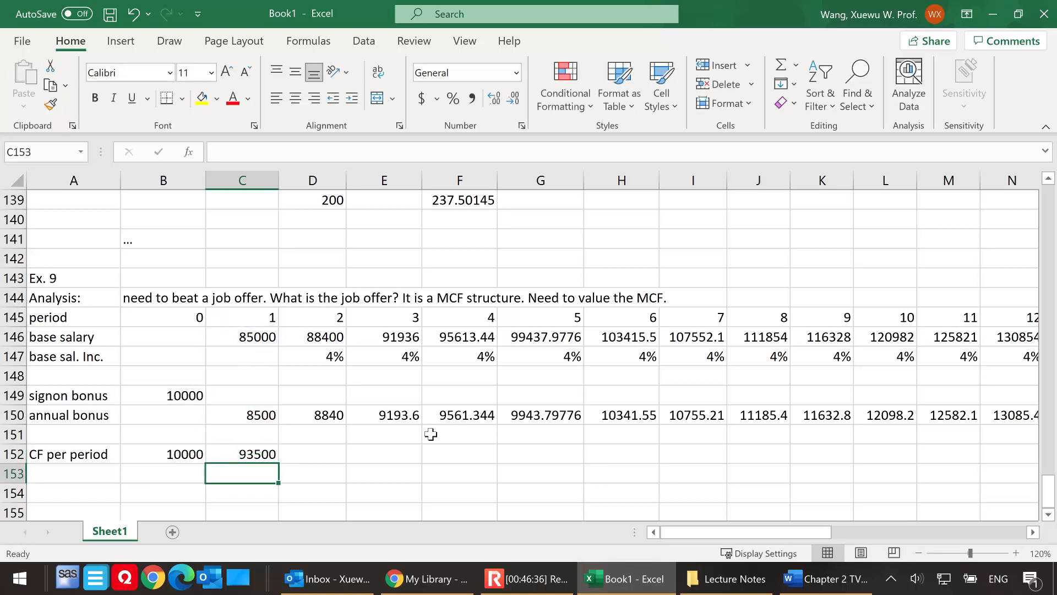
pyautogui.click(275, 458)
pyautogui.moveTo(278, 462); pyautogui.dragTo(658, 463)
# Step: Label A153 "PV of eacf CF" directly below the cash flow row
pyautogui.moveTo(879, 533); pyautogui.dragTo(653, 533)
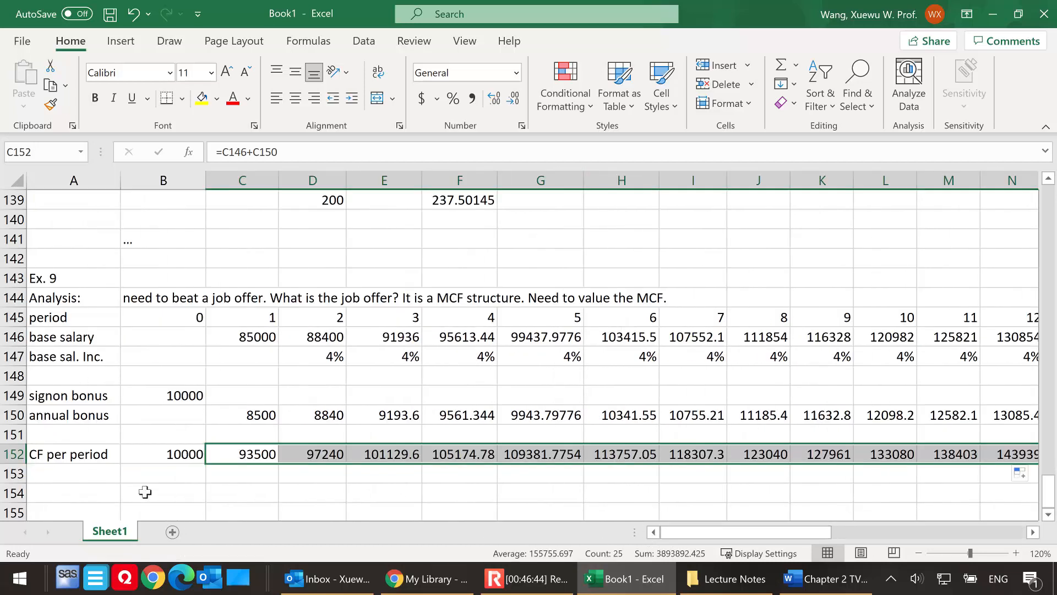
pyautogui.click(66, 474)
pyautogui.scroll(-1, 158, 439)
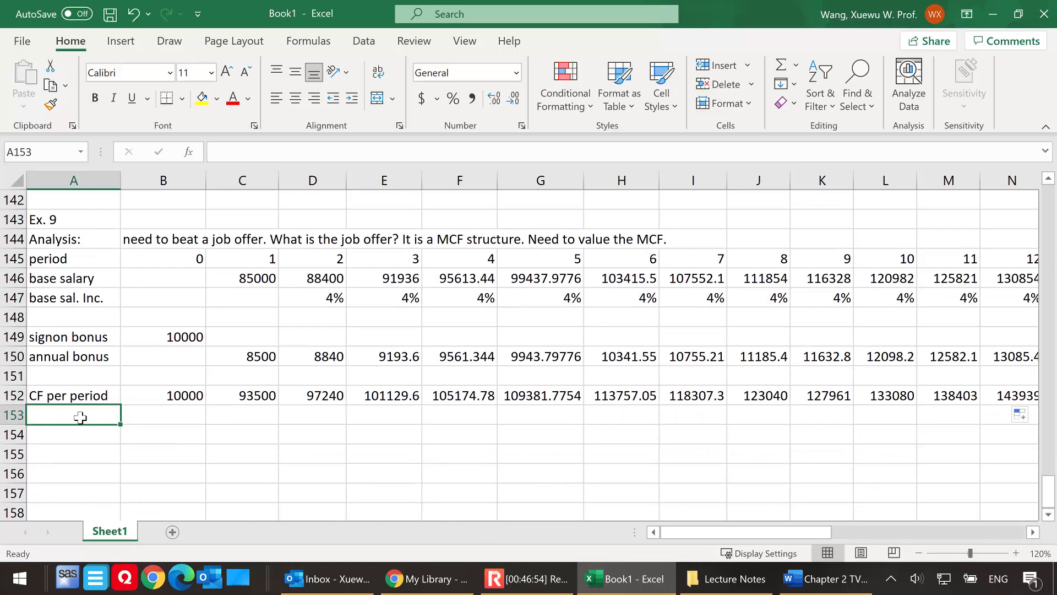
pyautogui.write('PV')
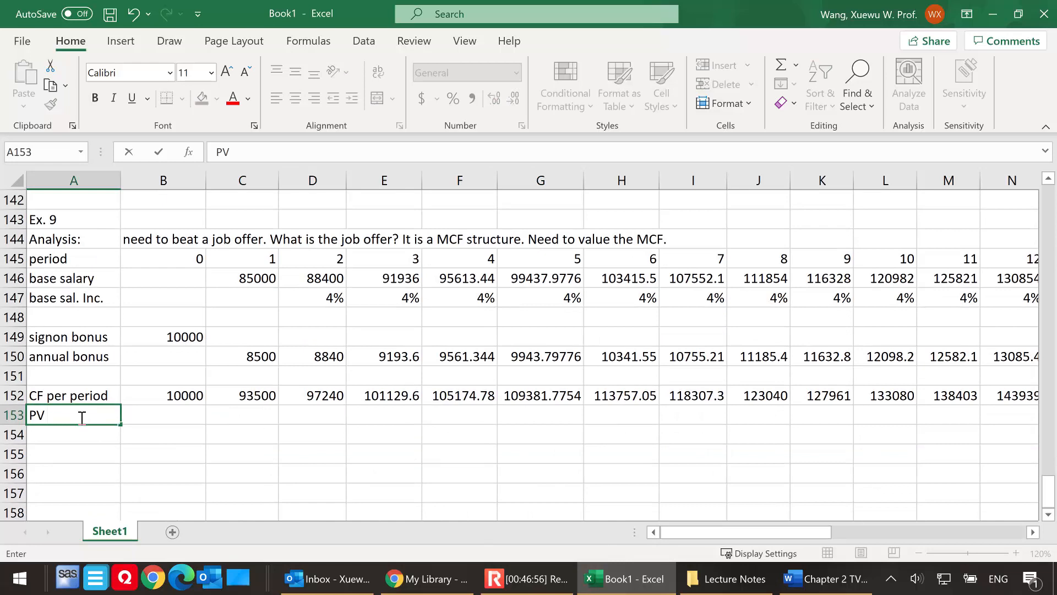
pyautogui.write(' of eacf C')
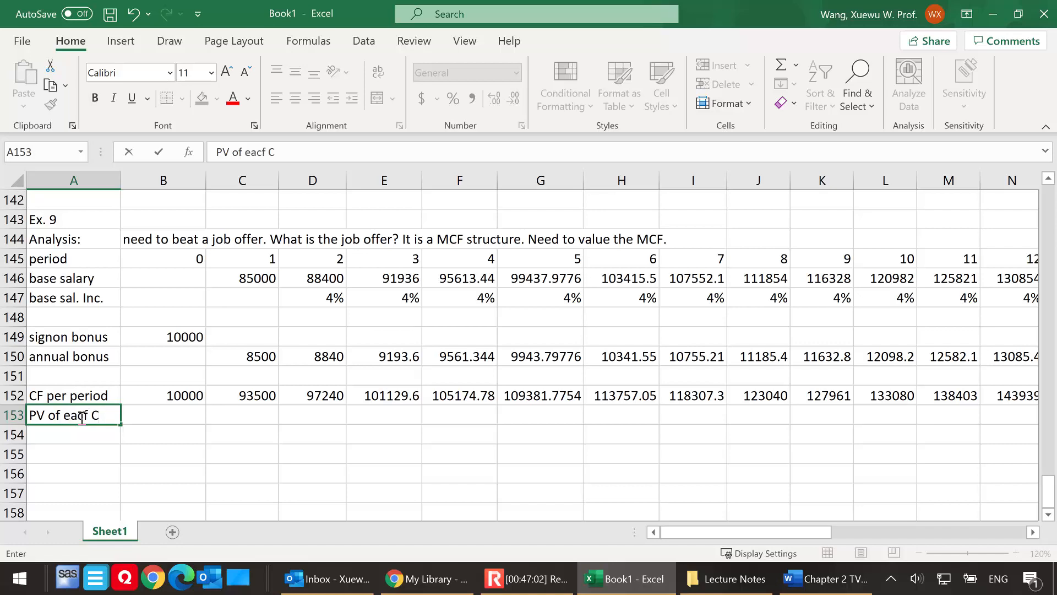
pyautogui.write('F')
# Step: Calculate the period 0 present value in B153 with the formula =B152/(1+12%)^B145
pyautogui.click(165, 416)
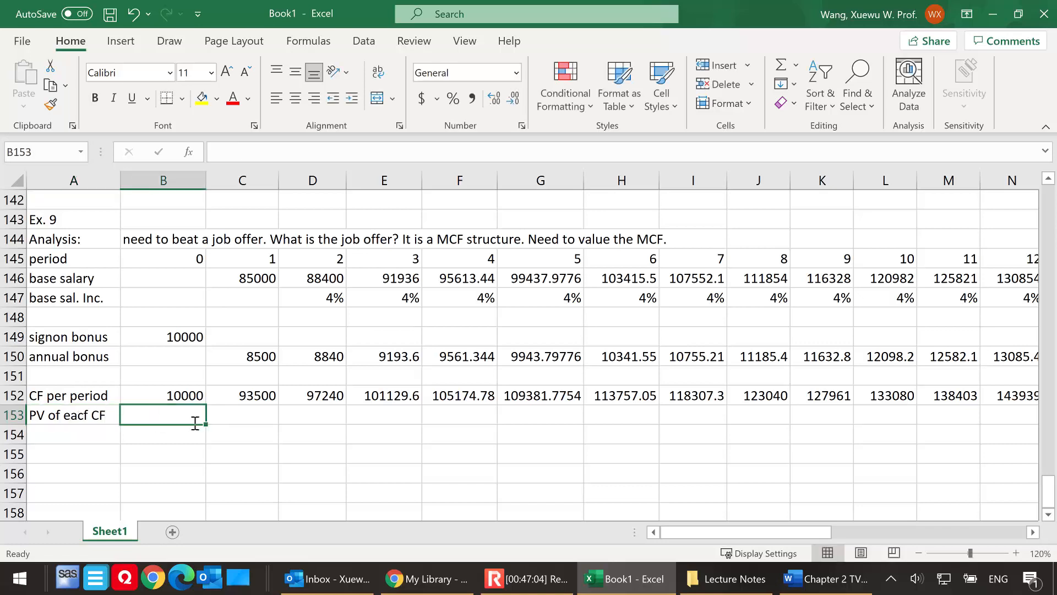
pyautogui.write('=')
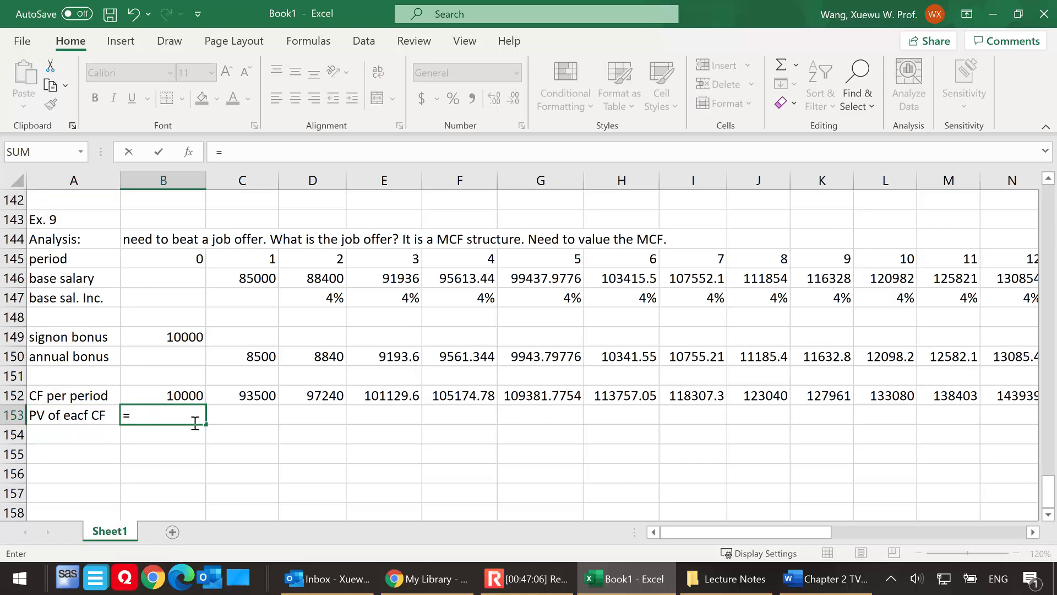
pyautogui.click(182, 395)
pyautogui.write('/(1+')
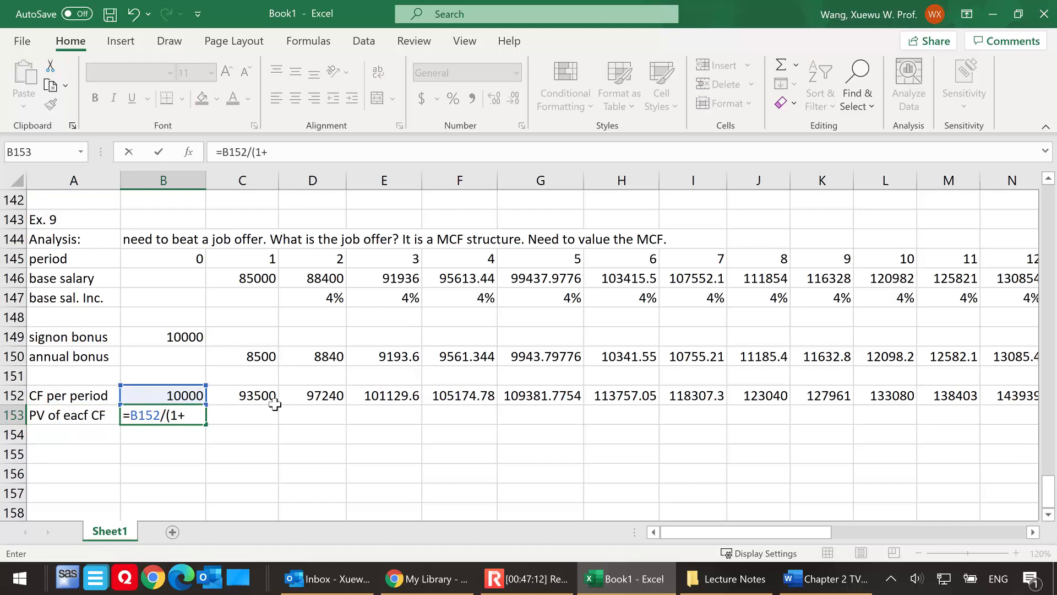
pyautogui.write('12%)^')
pyautogui.click(171, 259)
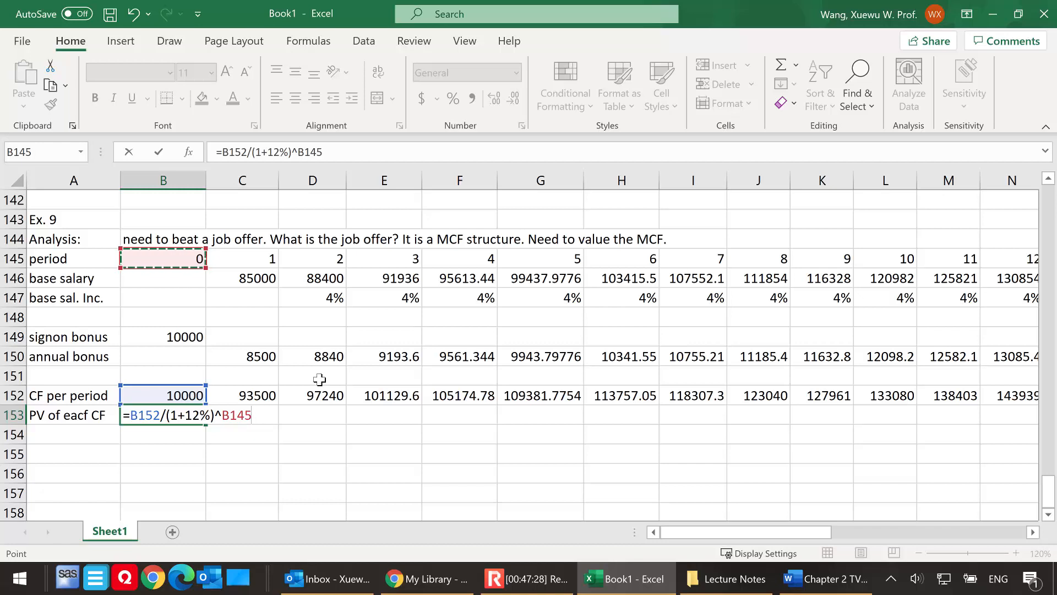
pyautogui.press('Return')
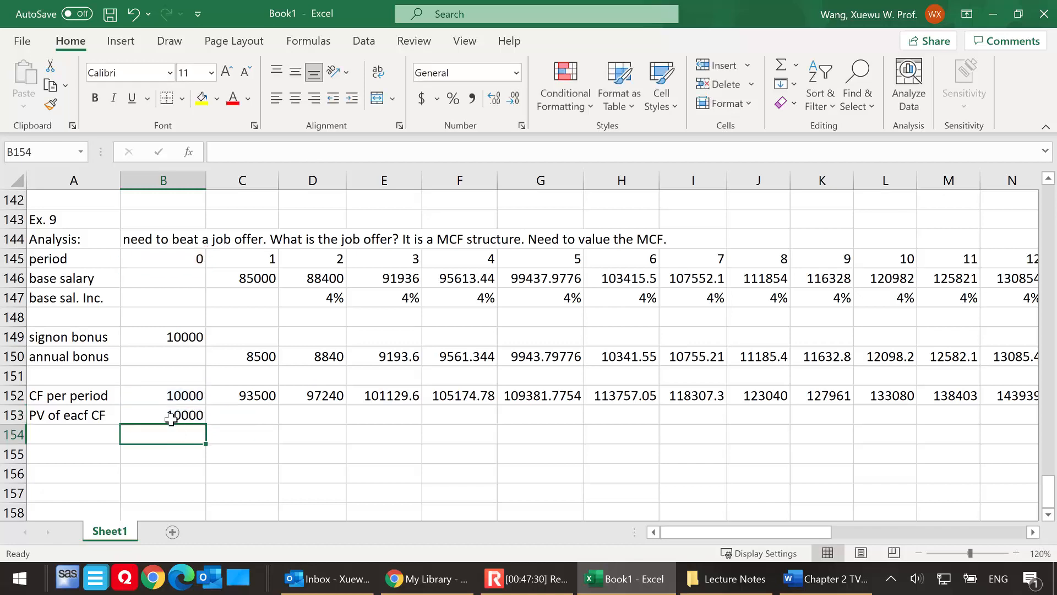
# Step: Fill the present value formula from B153 across row 153 through AA153, checking the copied formula in C153
pyautogui.click(198, 419)
pyautogui.moveTo(206, 424); pyautogui.dragTo(279, 422)
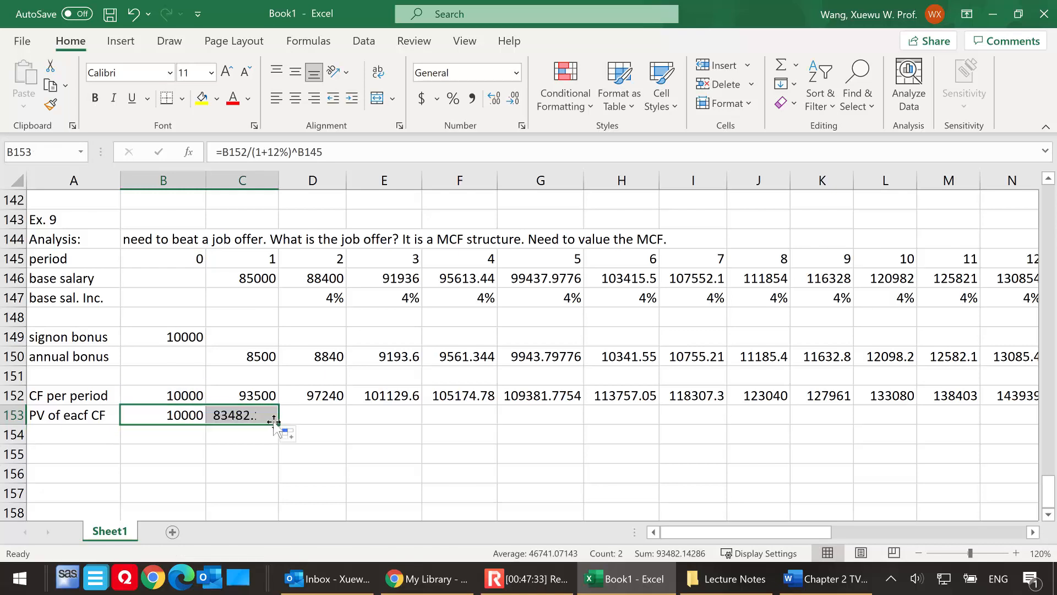
pyautogui.doubleClick(238, 419)
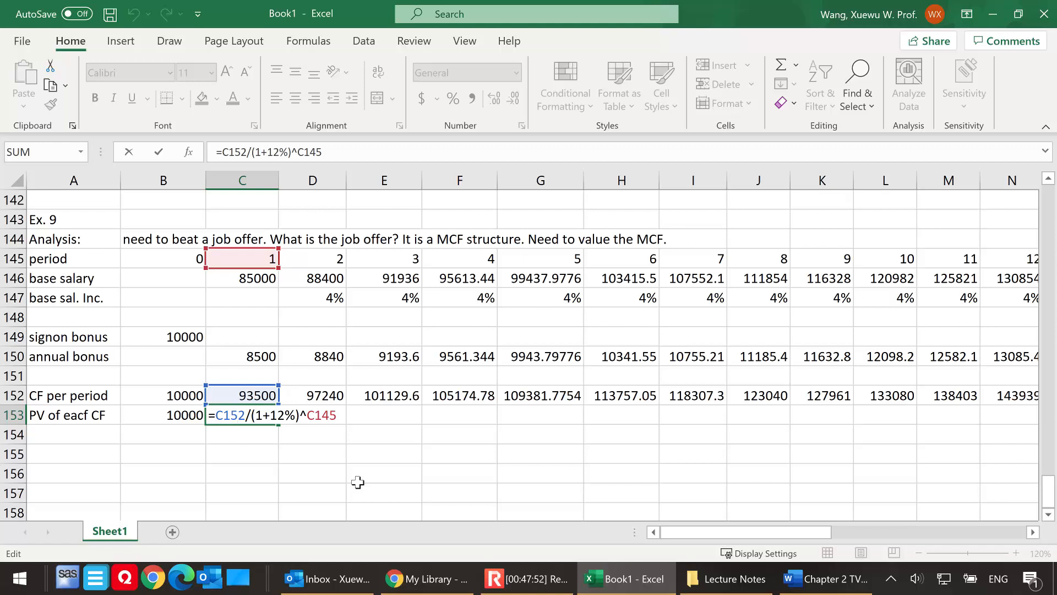
pyautogui.hotkey('ctrl', 'Return')
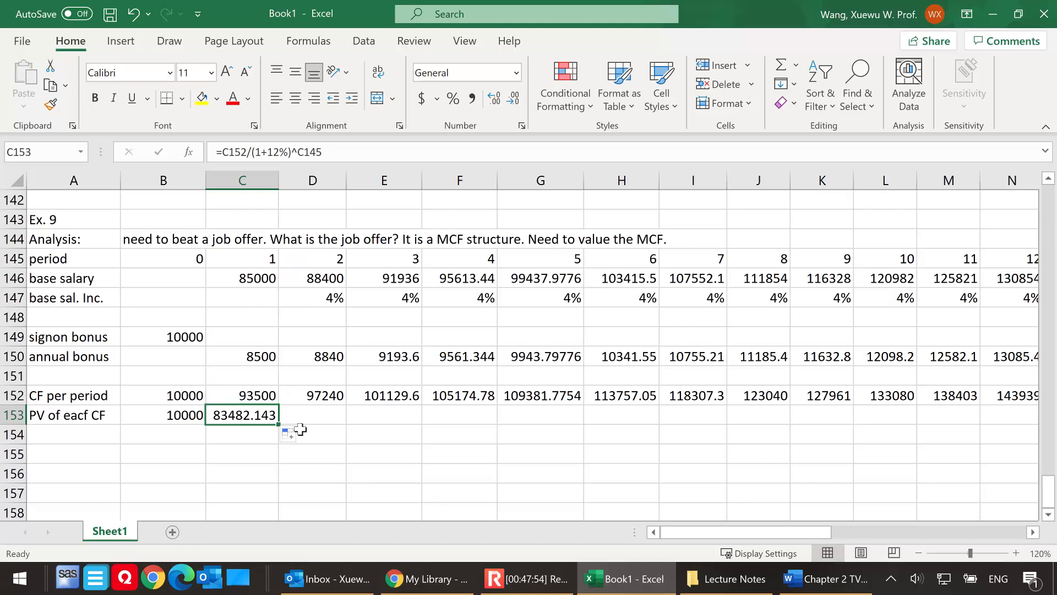
pyautogui.moveTo(278, 424); pyautogui.dragTo(914, 418)
pyautogui.hscroll(-13, 642, 537)
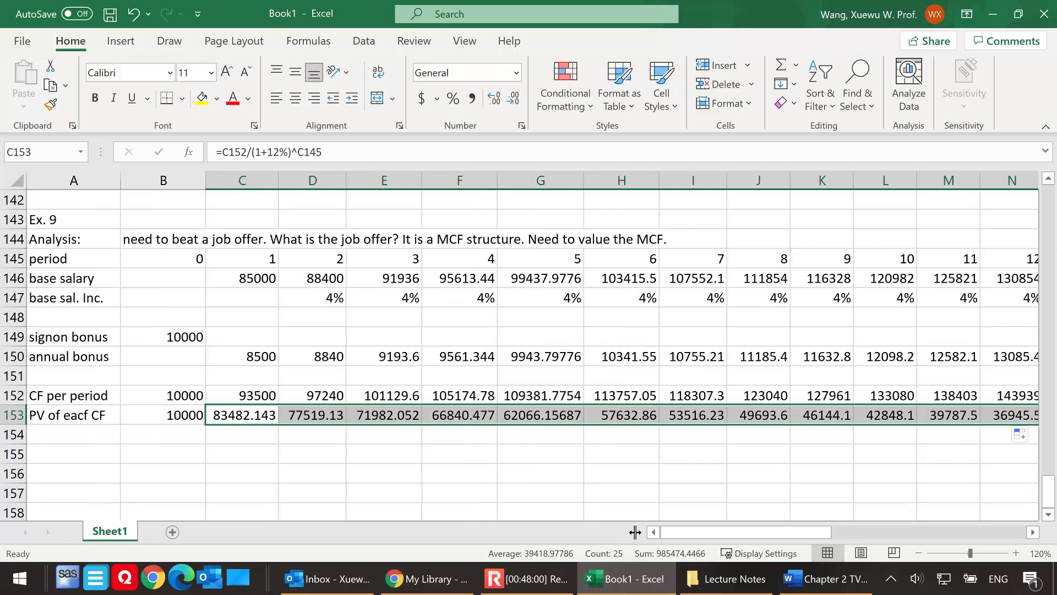
# Step: Label A154 "PV of all CFs" and total the present values in B154 with =SUM(B153:AA153)
pyautogui.click(75, 435)
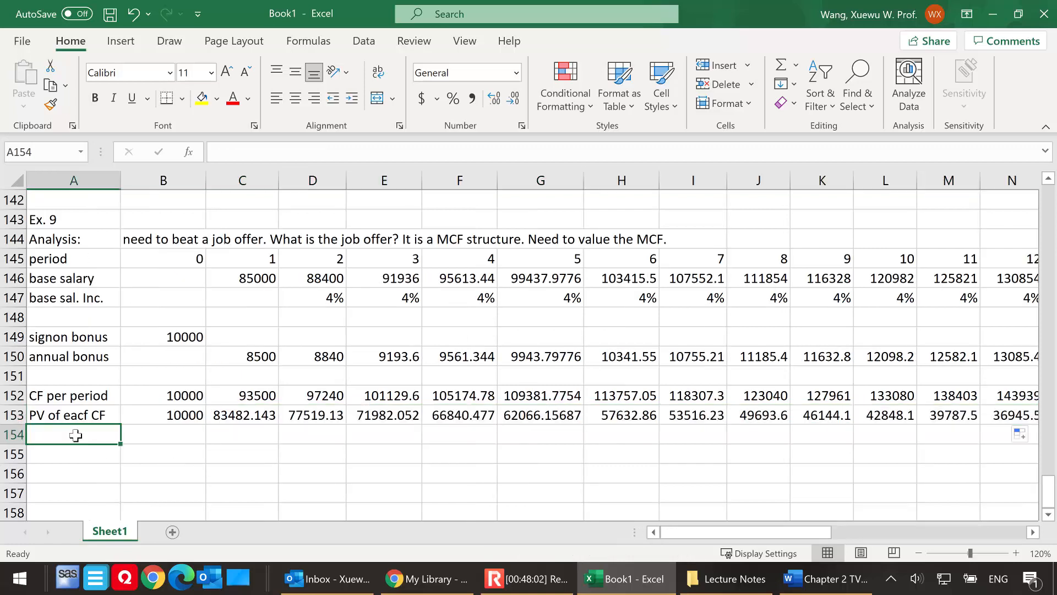
pyautogui.write('PV of all CFs')
pyautogui.click(164, 437)
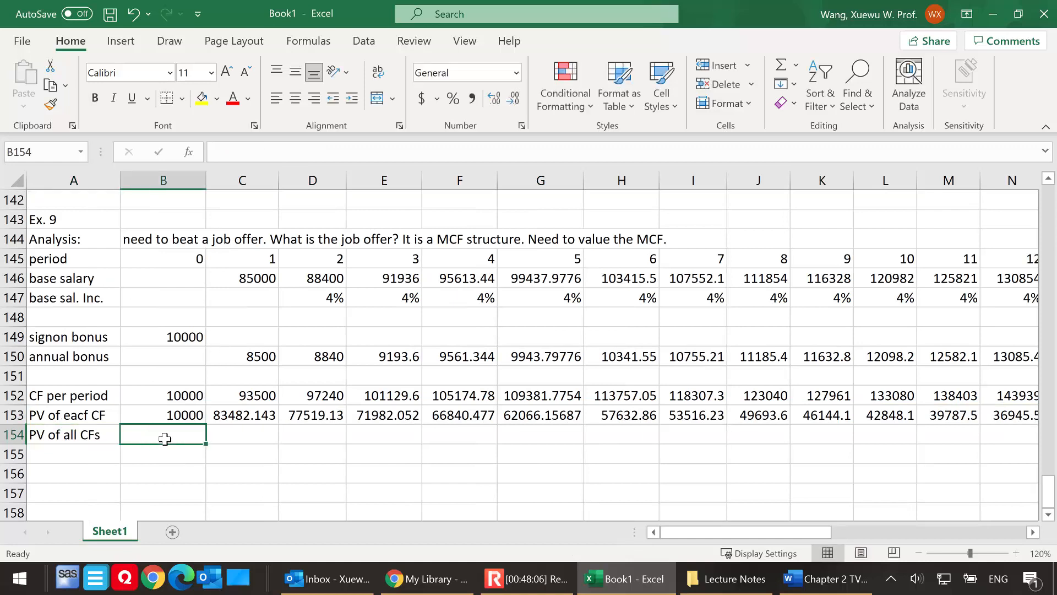
pyautogui.write('=sum(')
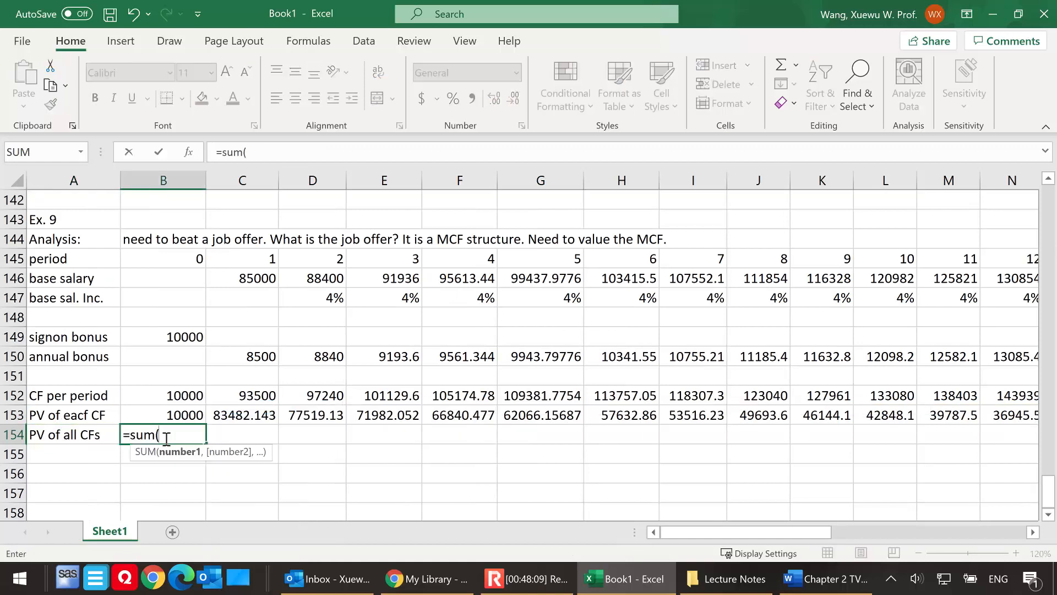
pyautogui.moveTo(162, 420); pyautogui.dragTo(958, 412)
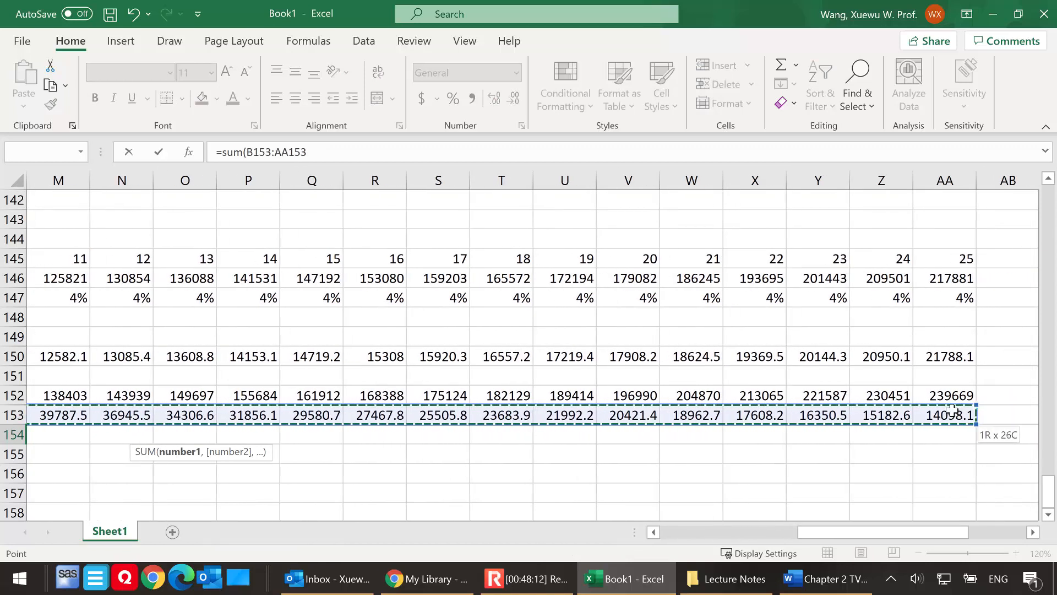
pyautogui.press('Return')
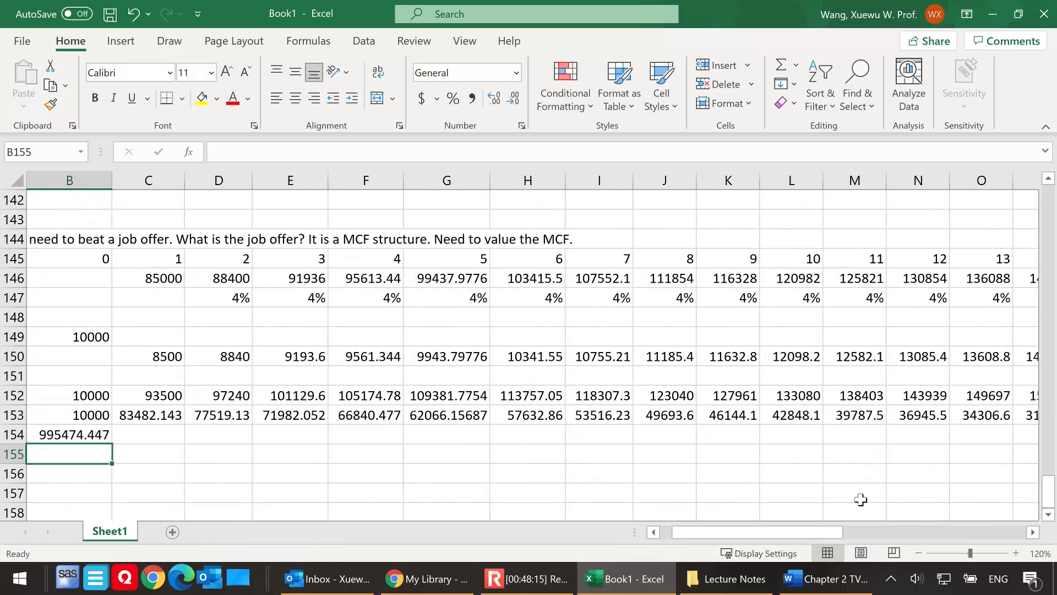
# Step: Add the note "(the value of the job offer)" in A155 below the "PV of all CFs" label
pyautogui.moveTo(783, 533); pyautogui.dragTo(484, 540)
pyautogui.click(70, 456)
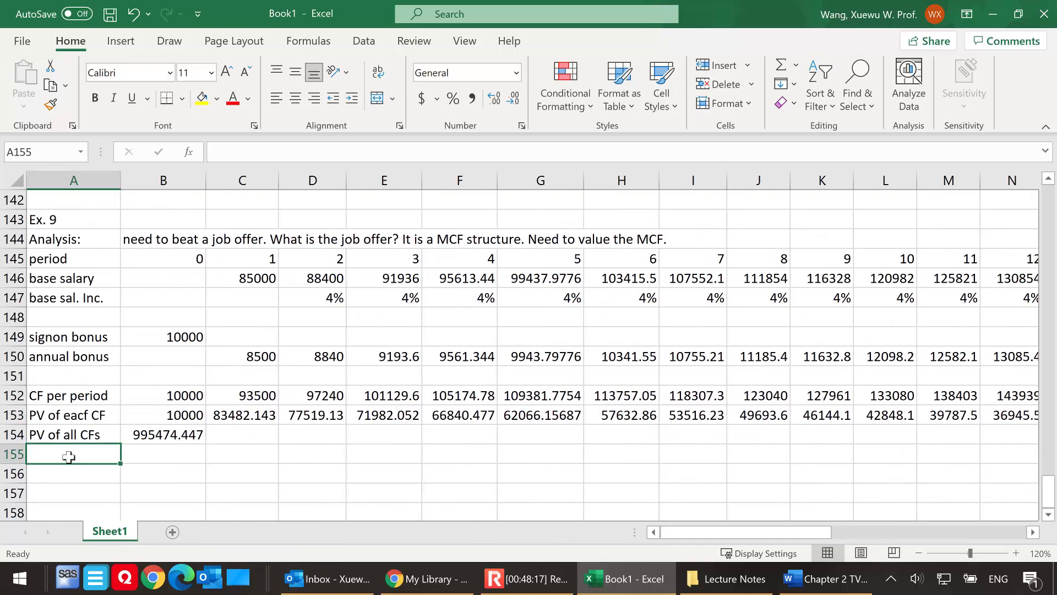
pyautogui.write('(the value ')
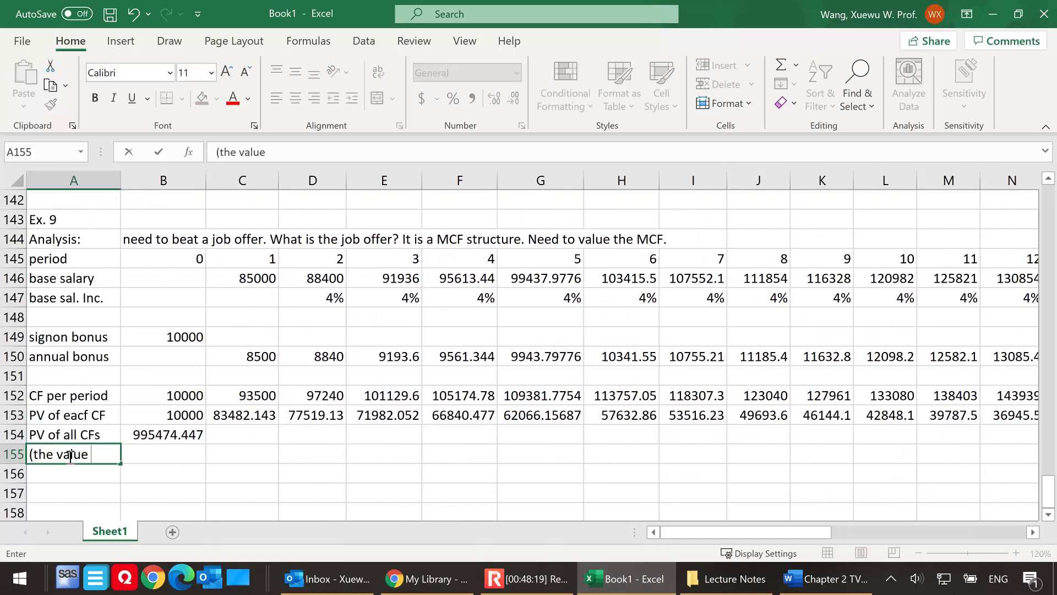
pyautogui.write('of hte job offer)')
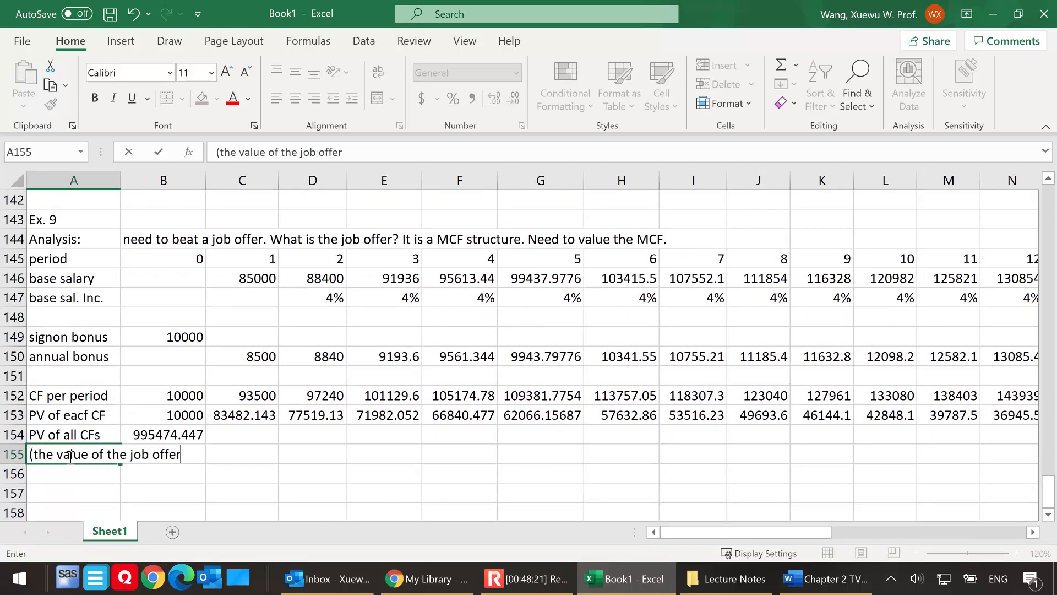
pyautogui.click(58, 488)
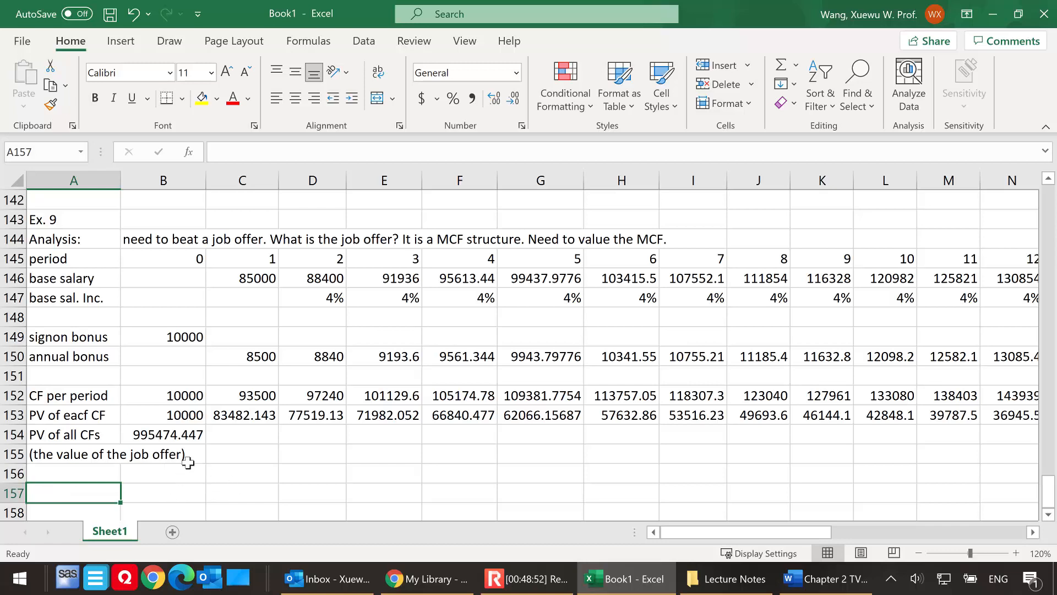
# Step: Insert a new row above the "PV of all CFs" row and label its cell A154 "PV of each CF"
pyautogui.click(15, 435)
pyautogui.rightClick(16, 437)
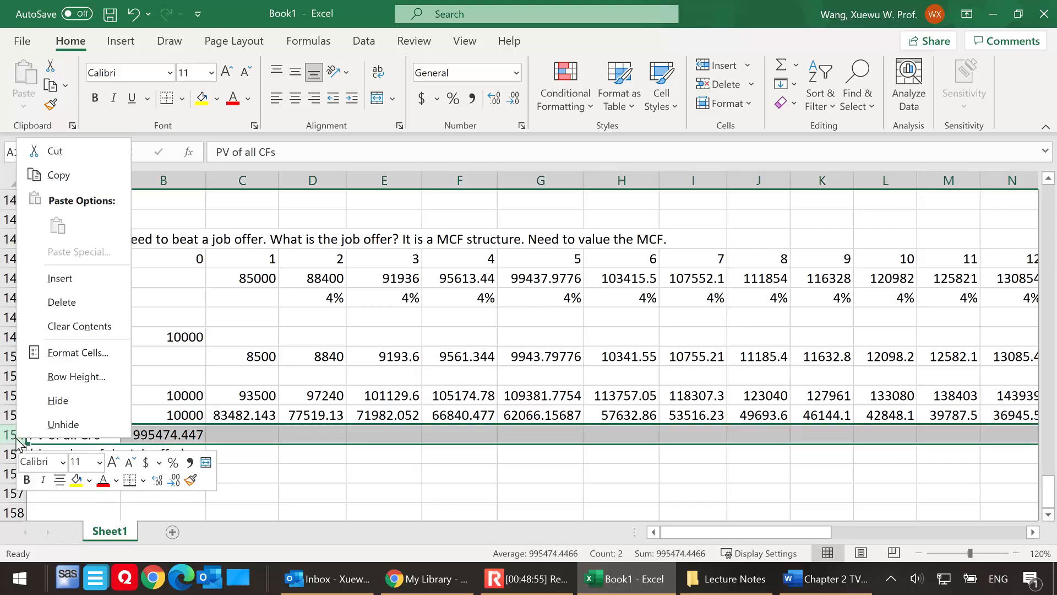
pyautogui.click(70, 278)
pyautogui.click(73, 438)
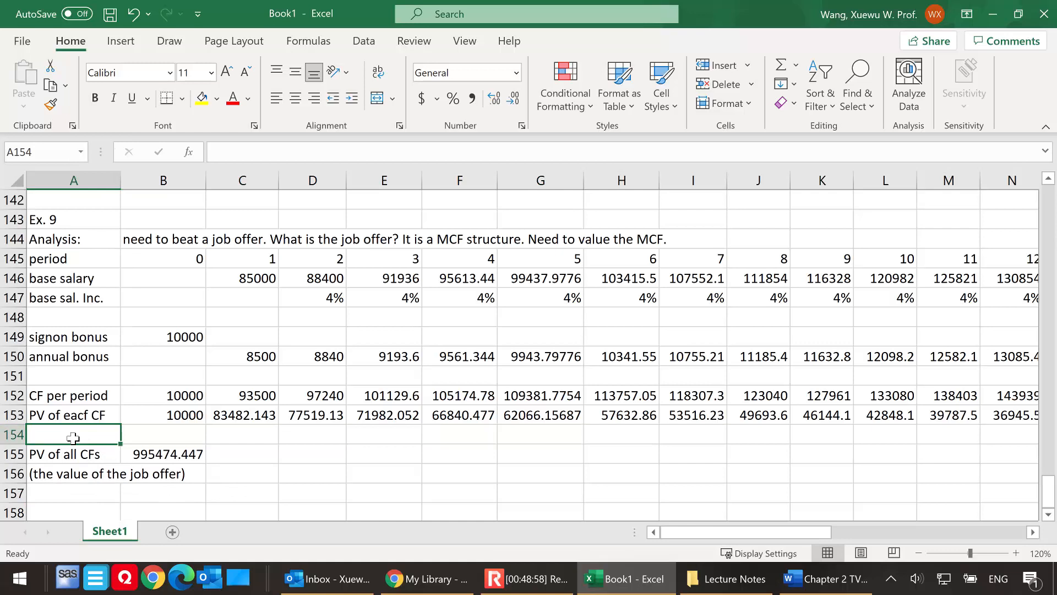
pyautogui.write('PV of each CF')
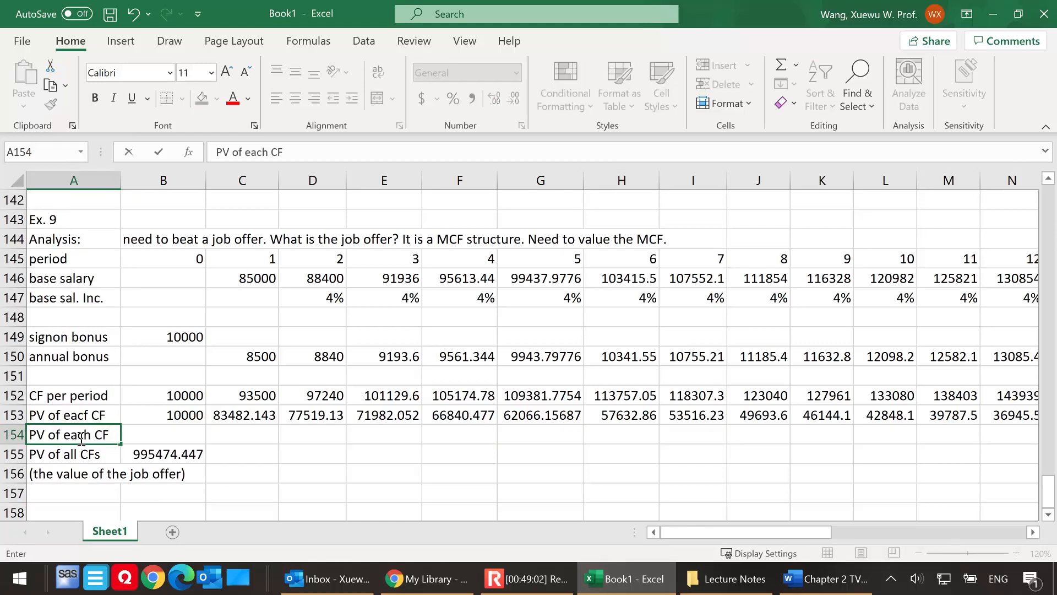
# Step: Enter the present value function =PV(12%,B145,0,B153) in B154 for period 0
pyautogui.click(169, 435)
pyautogui.write('=pv(')
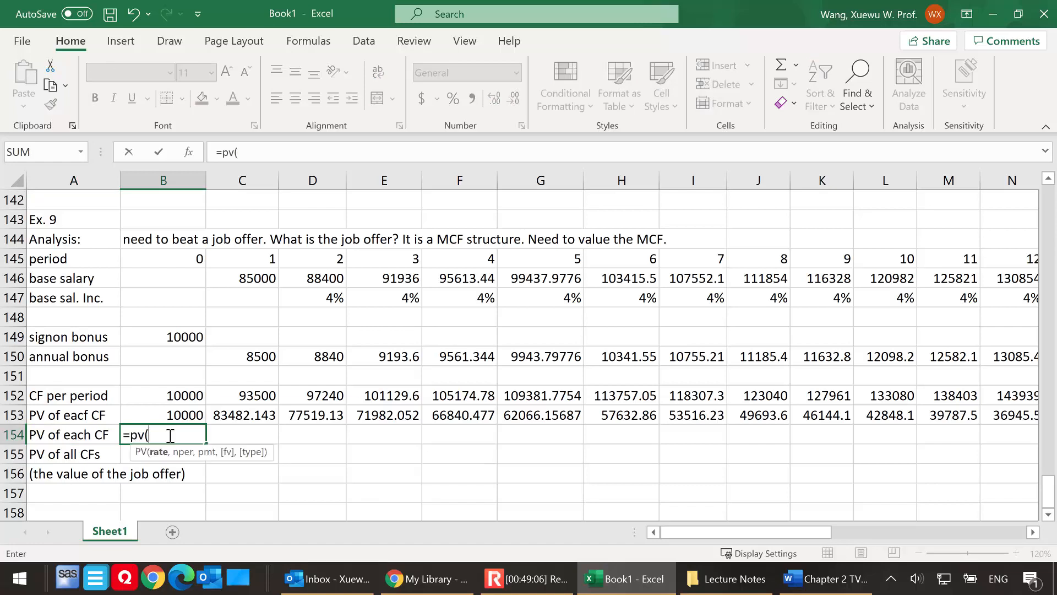
pyautogui.write('12%,')
pyautogui.click(189, 260)
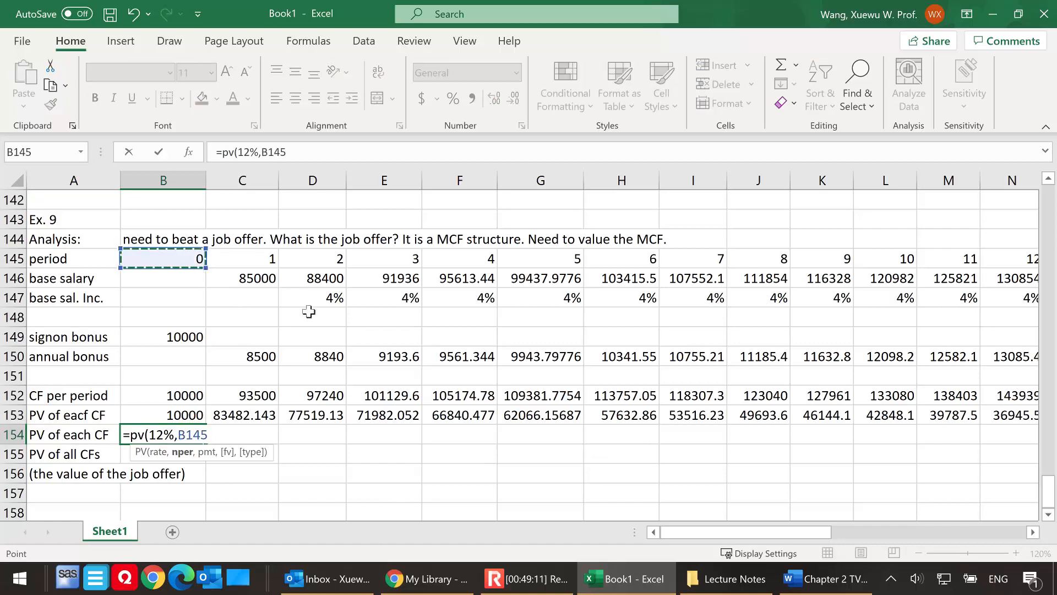
pyautogui.write(',0')
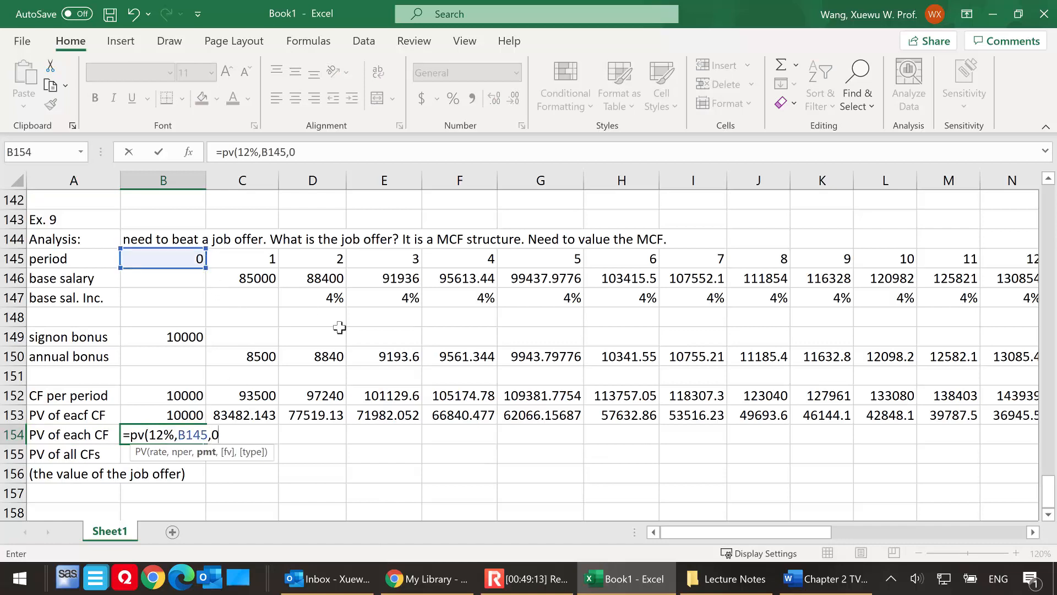
pyautogui.write(',')
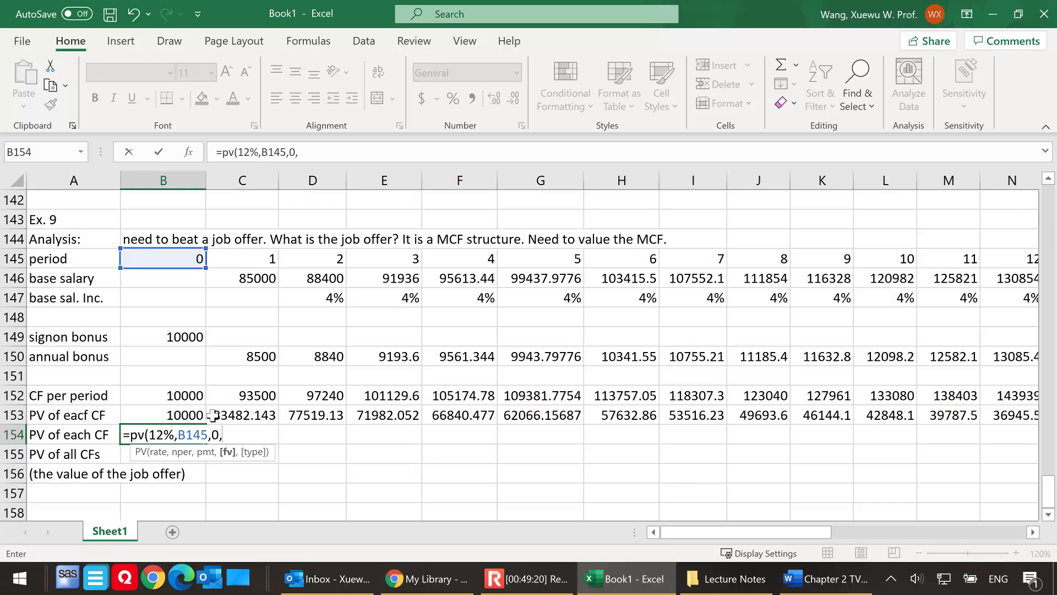
pyautogui.click(177, 413)
pyautogui.write(')')
pyautogui.press('Return')
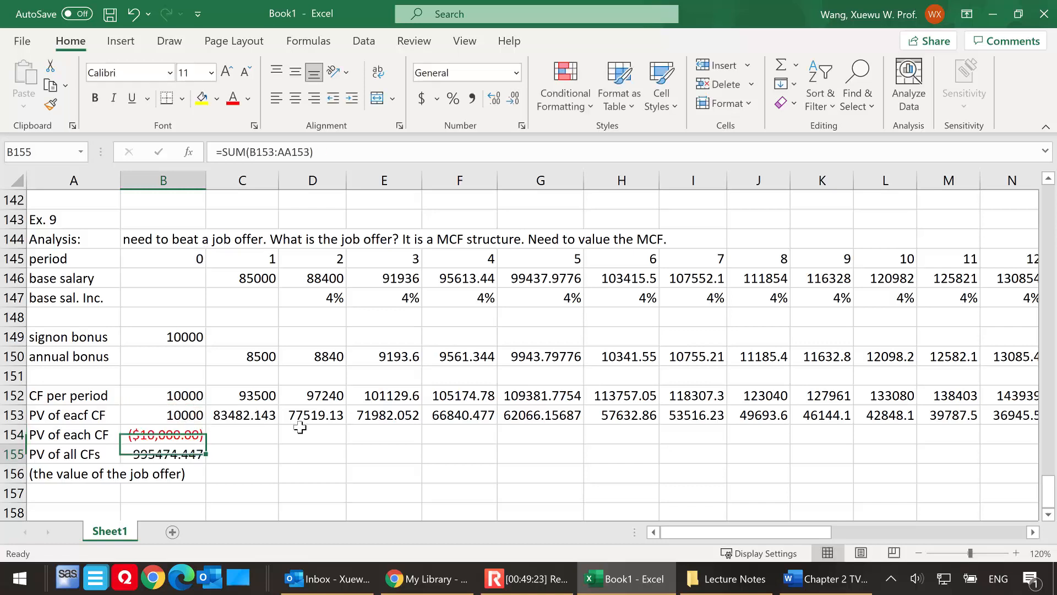
# Step: Fill the PV function from B154 across row 154 through AA154
pyautogui.click(164, 435)
pyautogui.moveTo(206, 444); pyautogui.dragTo(905, 440)
pyautogui.moveTo(870, 520); pyautogui.dragTo(705, 534)
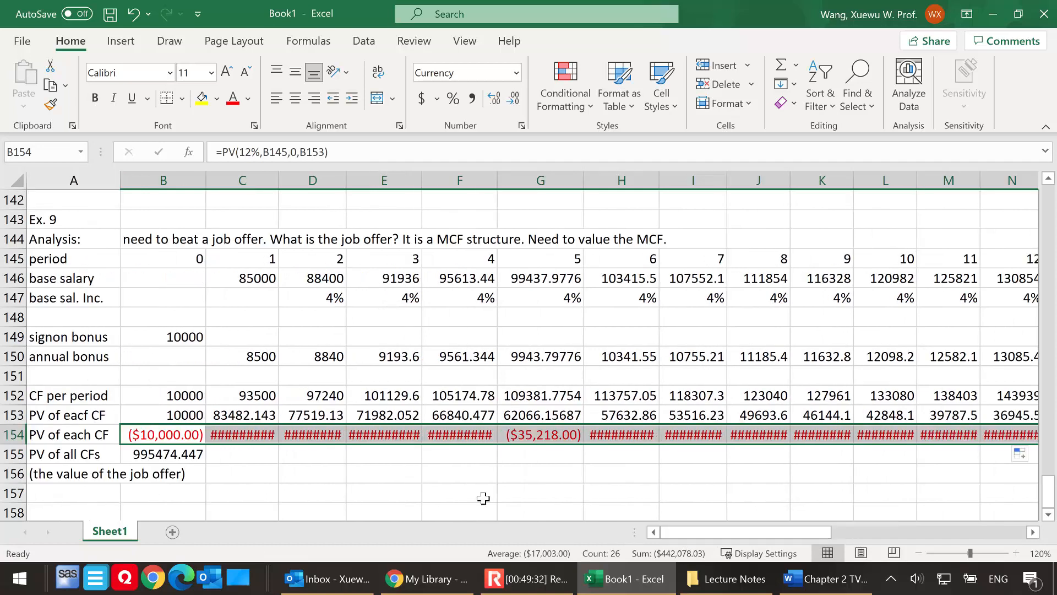
# Step: Widen column C enough to show the full currency value in C154
pyautogui.click(189, 436)
pyautogui.click(220, 434)
pyautogui.moveTo(279, 180); pyautogui.dragTo(293, 182)
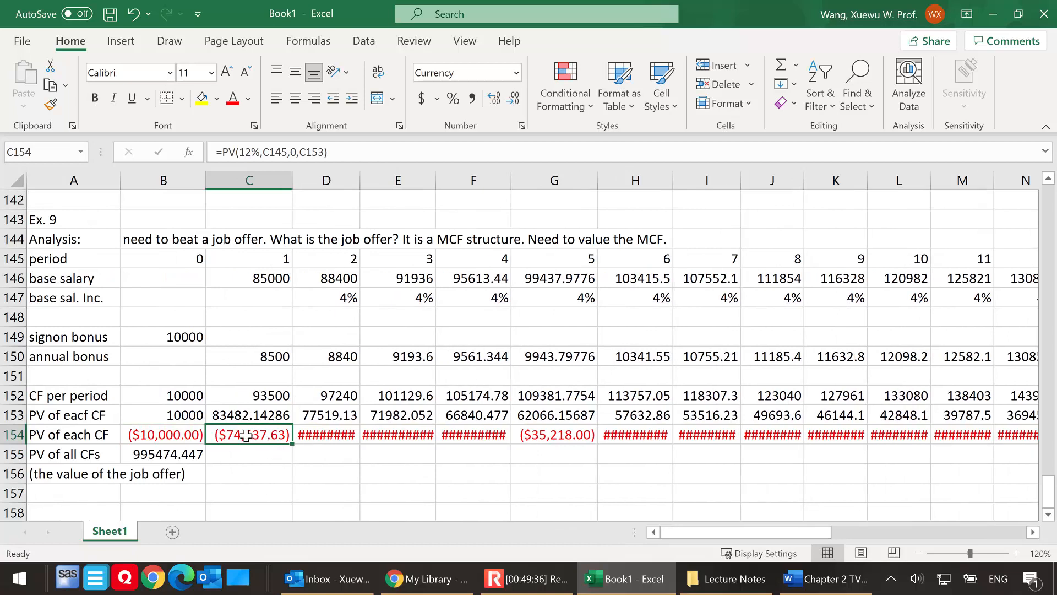
# Step: Correct the B154 formula to =PV(12%,B145,0,B152) and refill it across row 154 through AA154
pyautogui.doubleClick(168, 436)
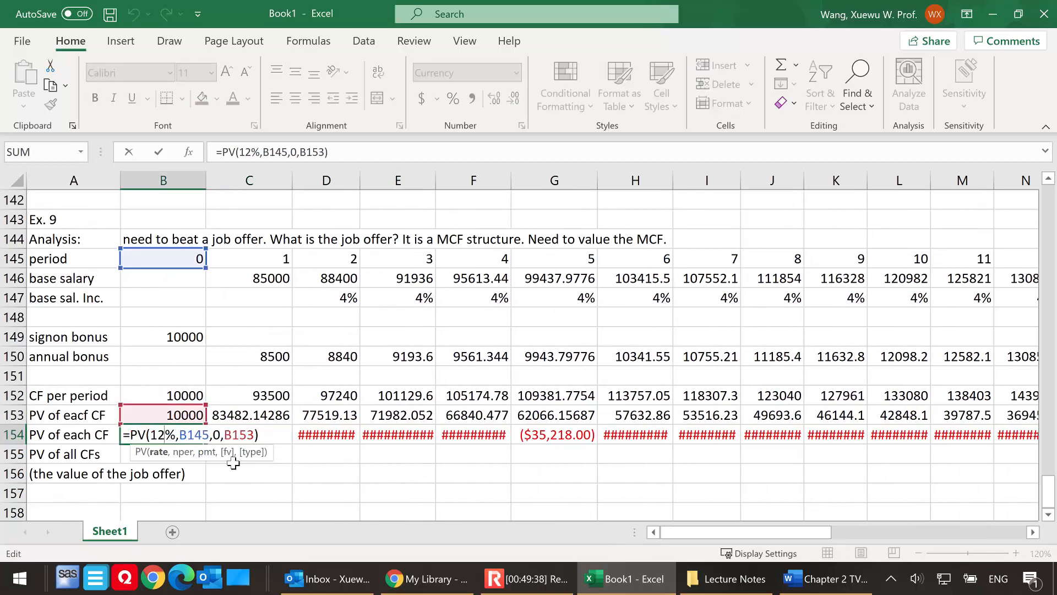
pyautogui.click(195, 436)
pyautogui.click(220, 436)
pyautogui.click(236, 435)
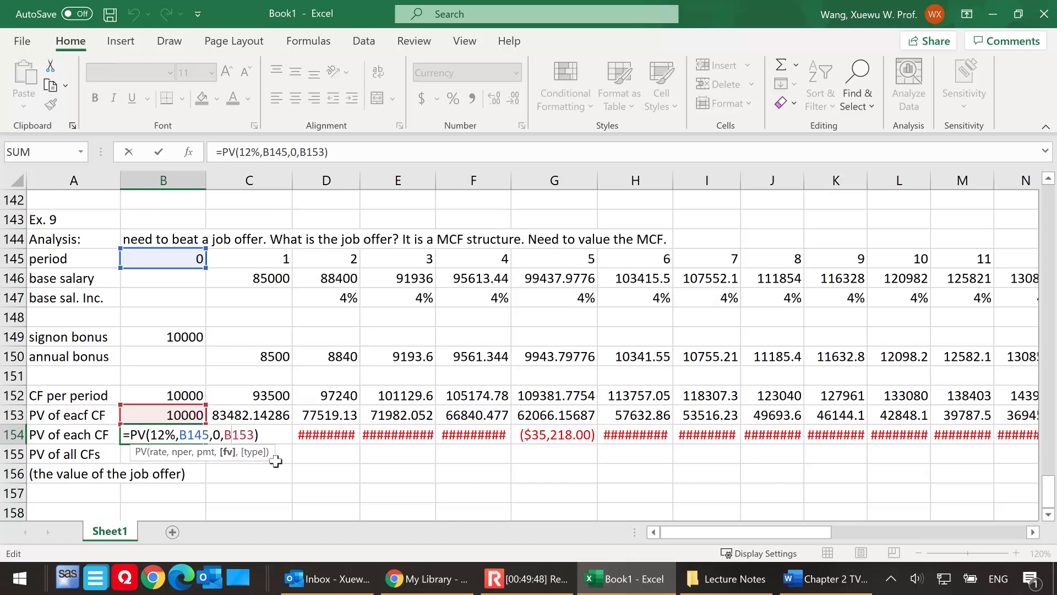
pyautogui.click(500, 581)
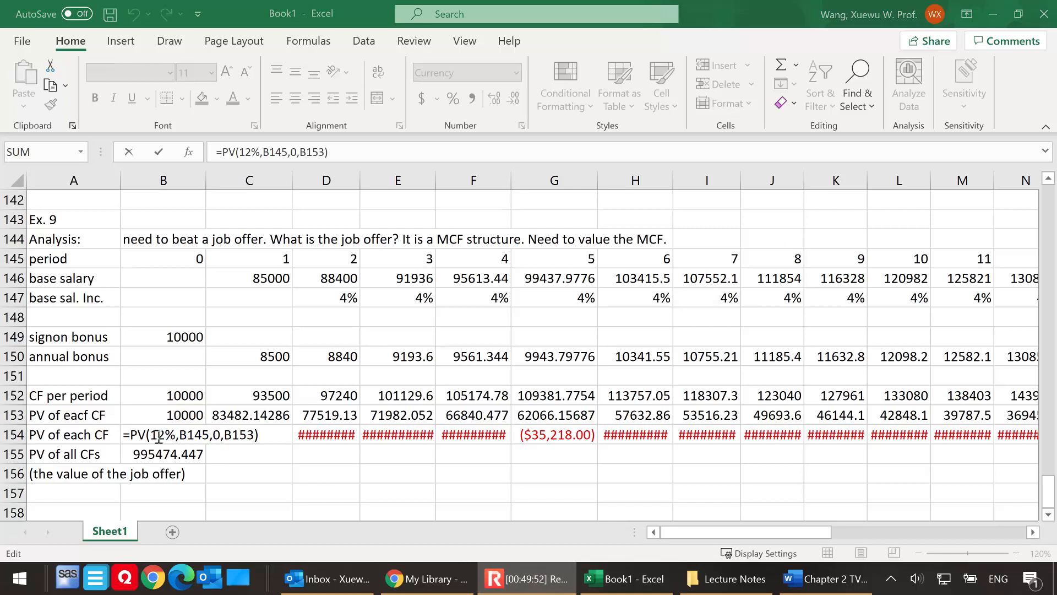
pyautogui.click(227, 434)
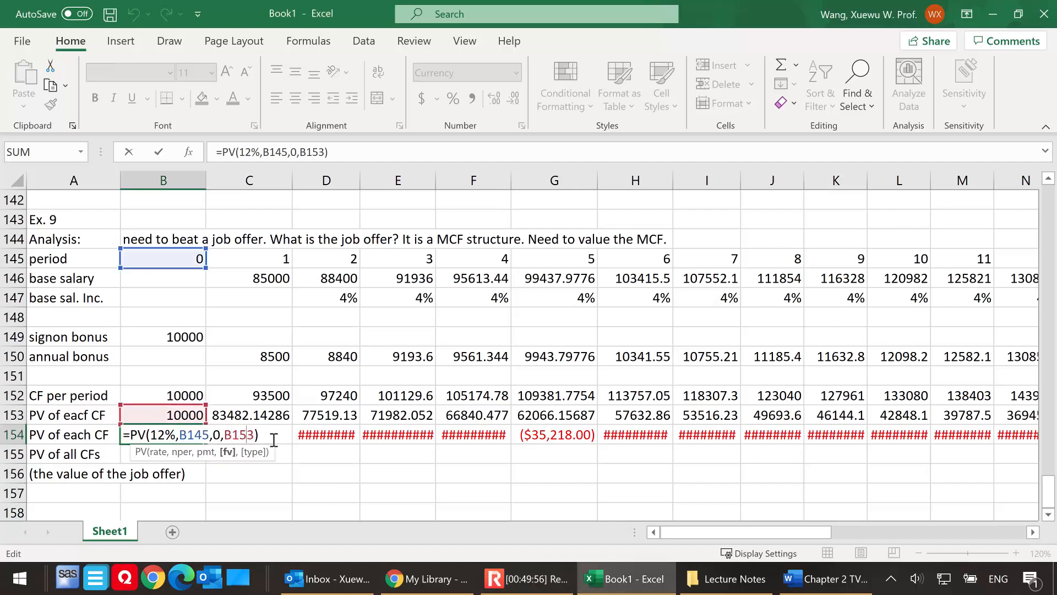
pyautogui.press('BackSpace')
pyautogui.write('2')
pyautogui.press('Return')
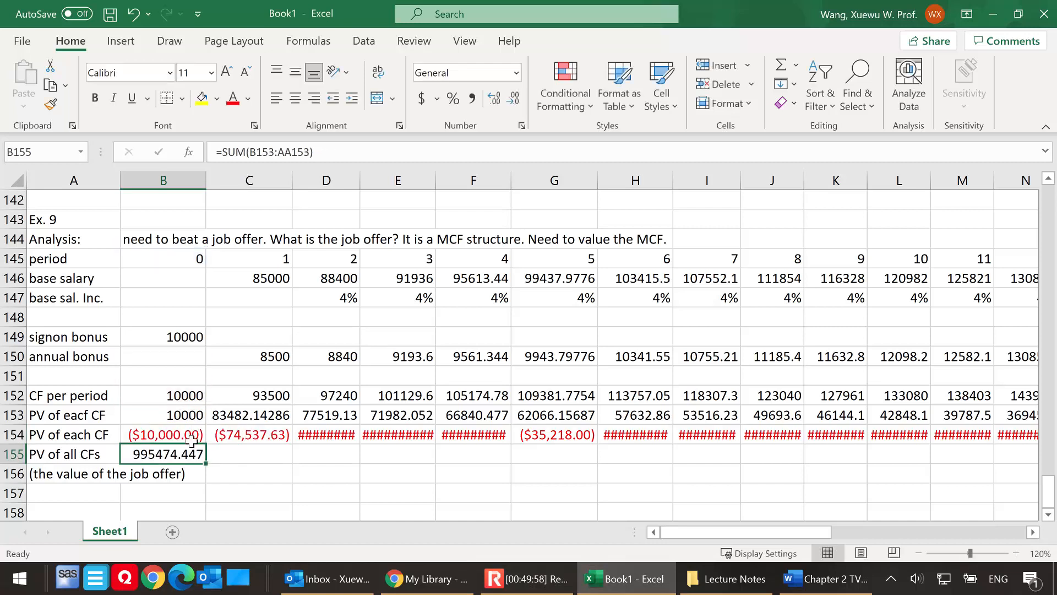
pyautogui.click(190, 435)
pyautogui.moveTo(205, 444); pyautogui.dragTo(910, 440)
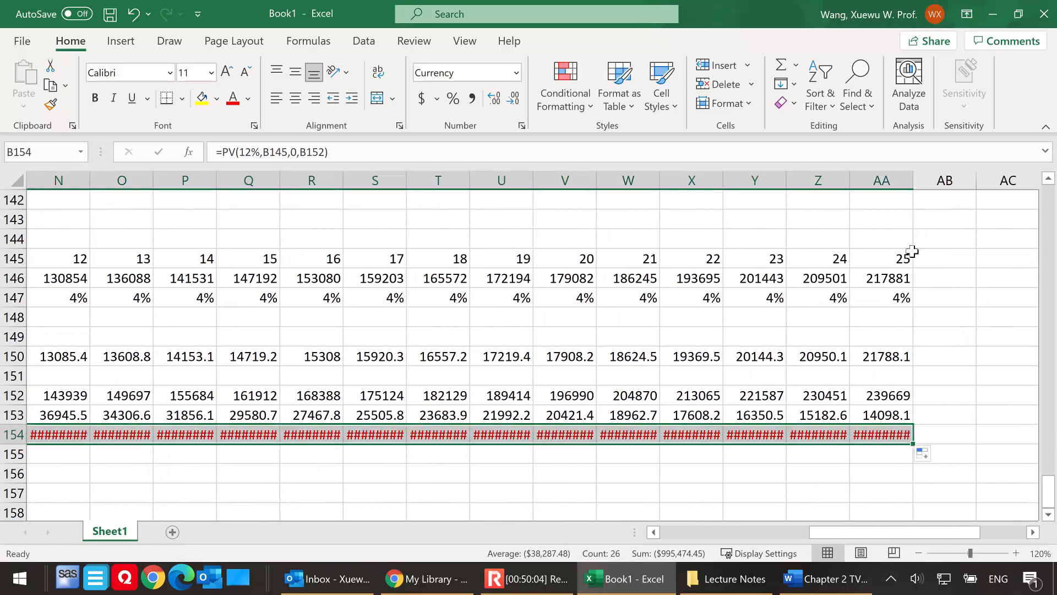
# Step: Widen columns AA and D to make room for the currency values in row 154
pyautogui.moveTo(910, 175); pyautogui.dragTo(929, 175)
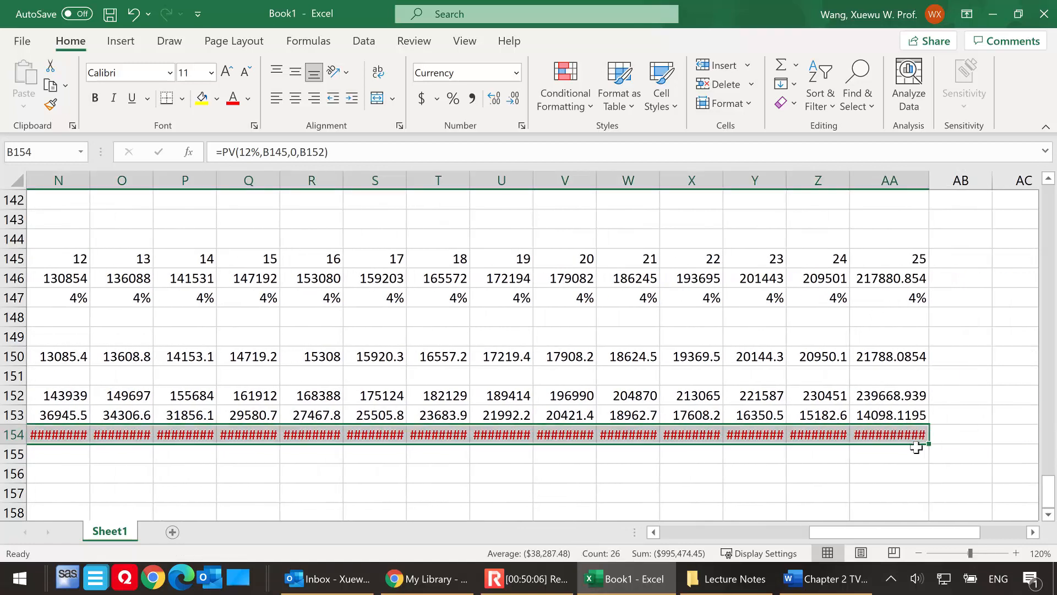
pyautogui.moveTo(864, 533); pyautogui.dragTo(682, 533)
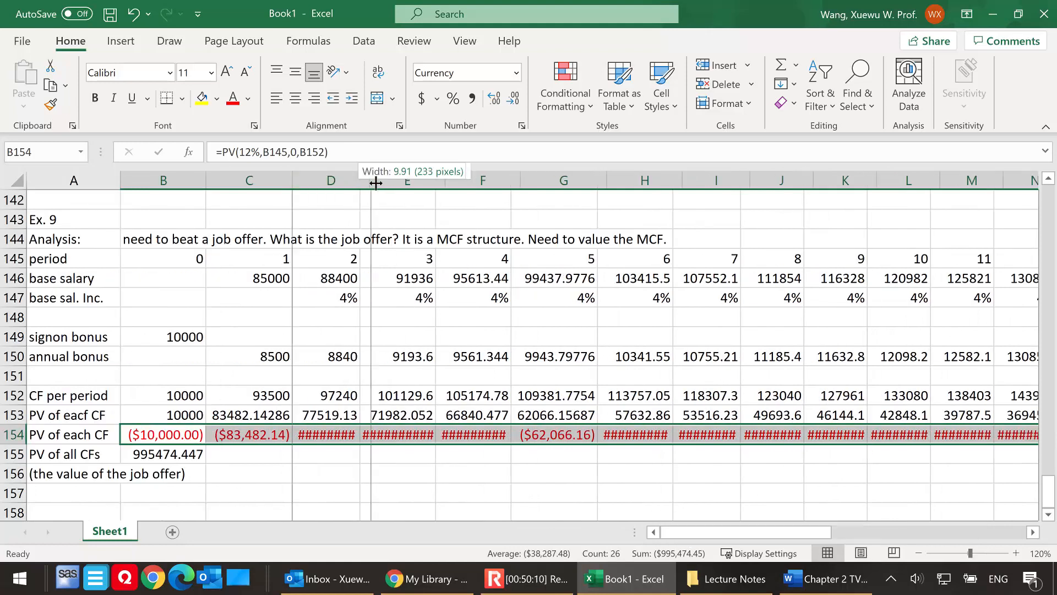
pyautogui.doubleClick(358, 182)
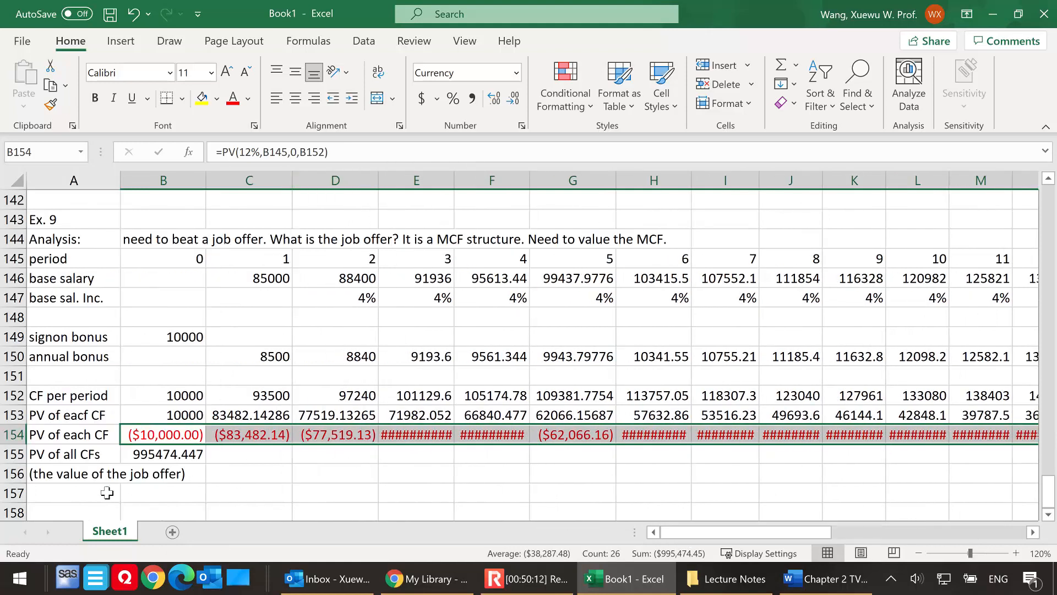
pyautogui.scroll(-1, 108, 491)
pyautogui.click(69, 458)
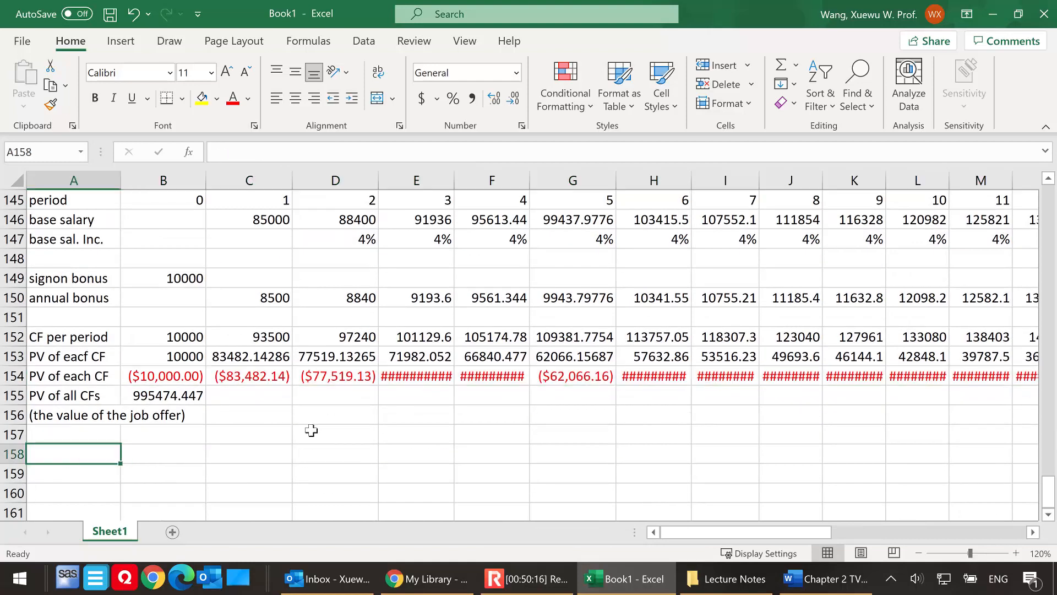
pyautogui.scroll(2, 310, 429)
pyautogui.scroll(1, 312, 432)
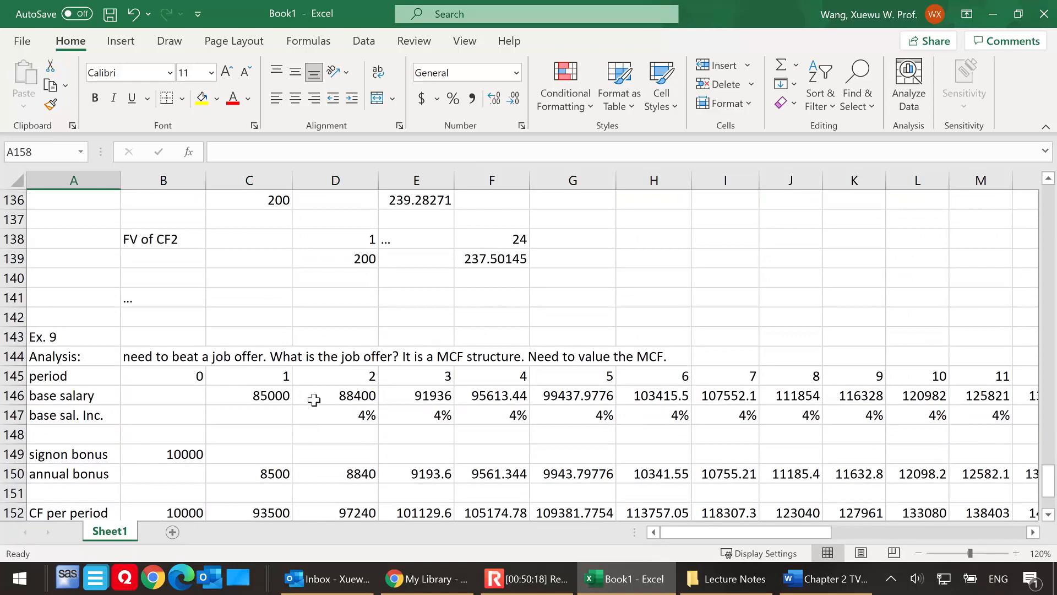